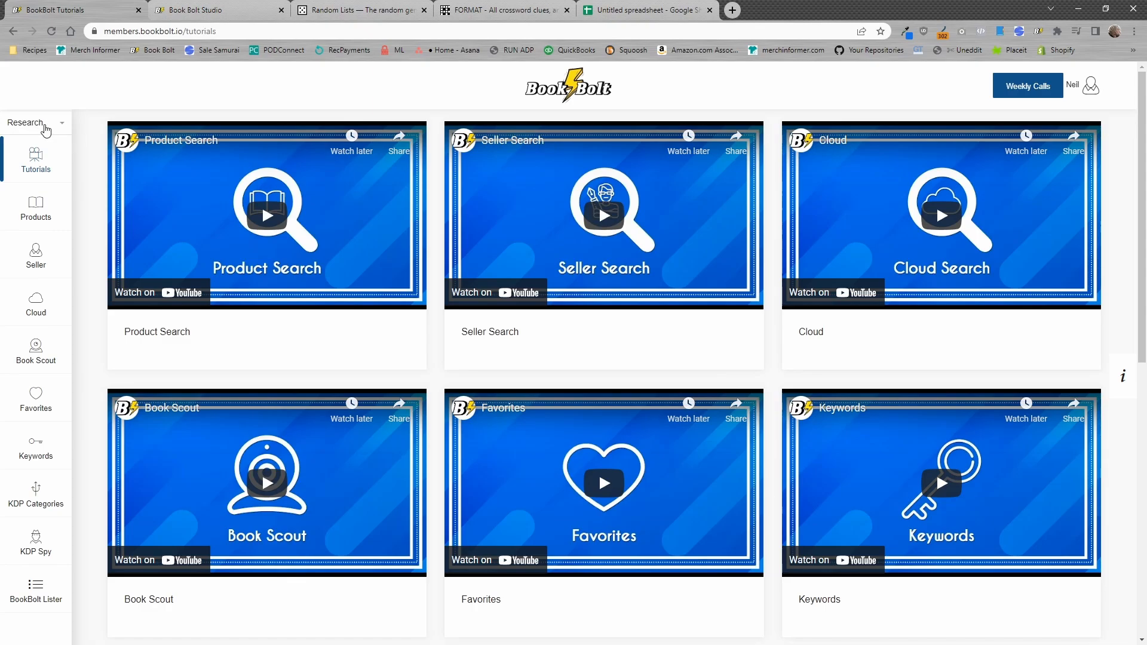
Step: Switch to Book Bolt Studio and set up a new Paperback: Cover and Interior project named Puzzle Tutorial
{"action": "left_click", "coordinate": [52, 130]}
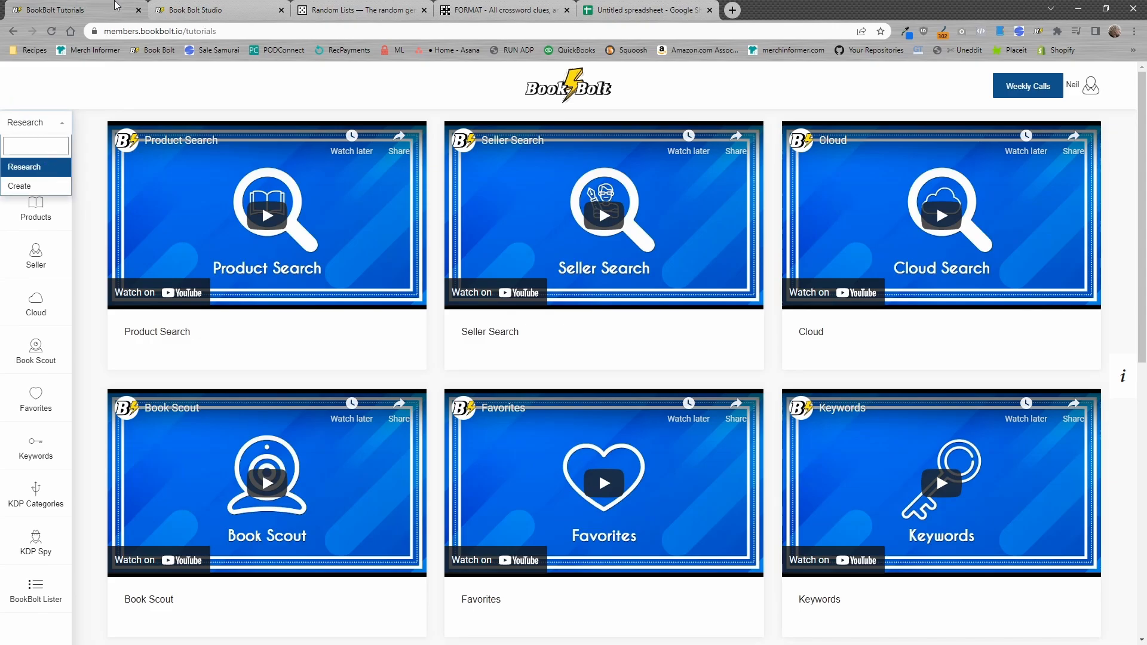
{"action": "left_click", "coordinate": [206, 7]}
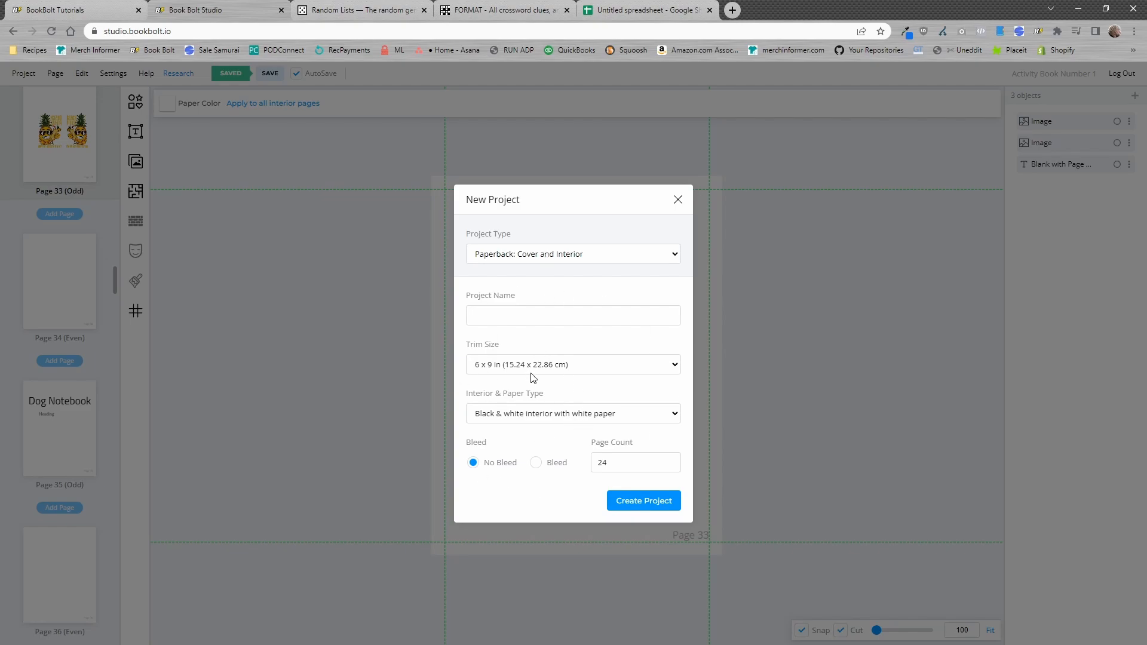
{"action": "left_click", "coordinate": [575, 256]}
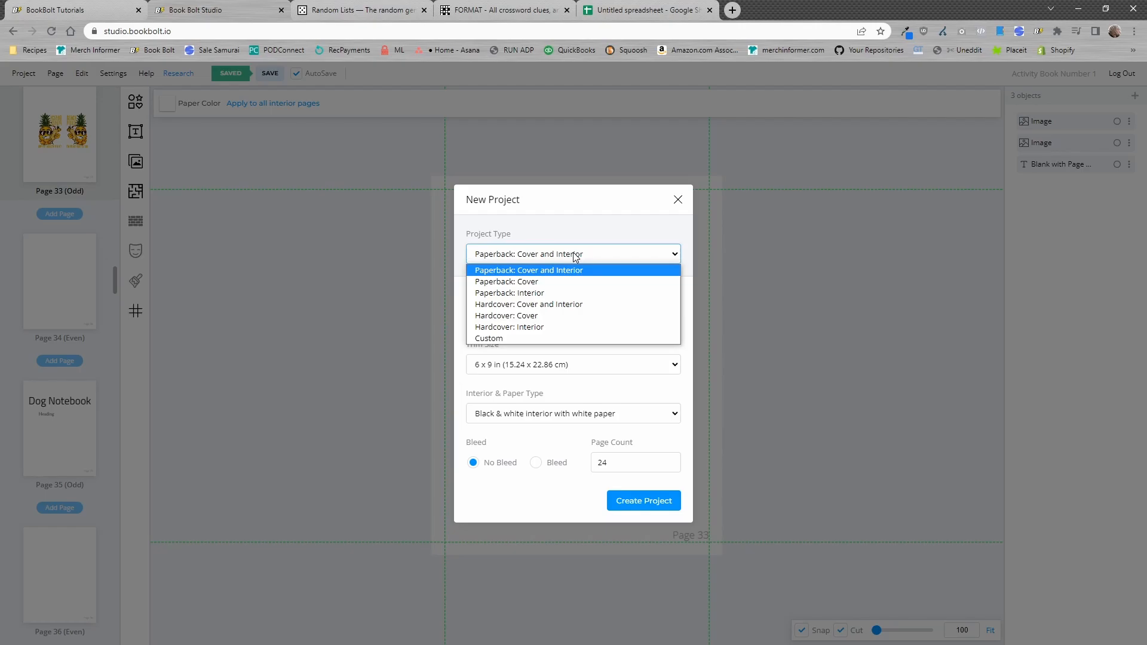
{"action": "left_click", "coordinate": [543, 276]}
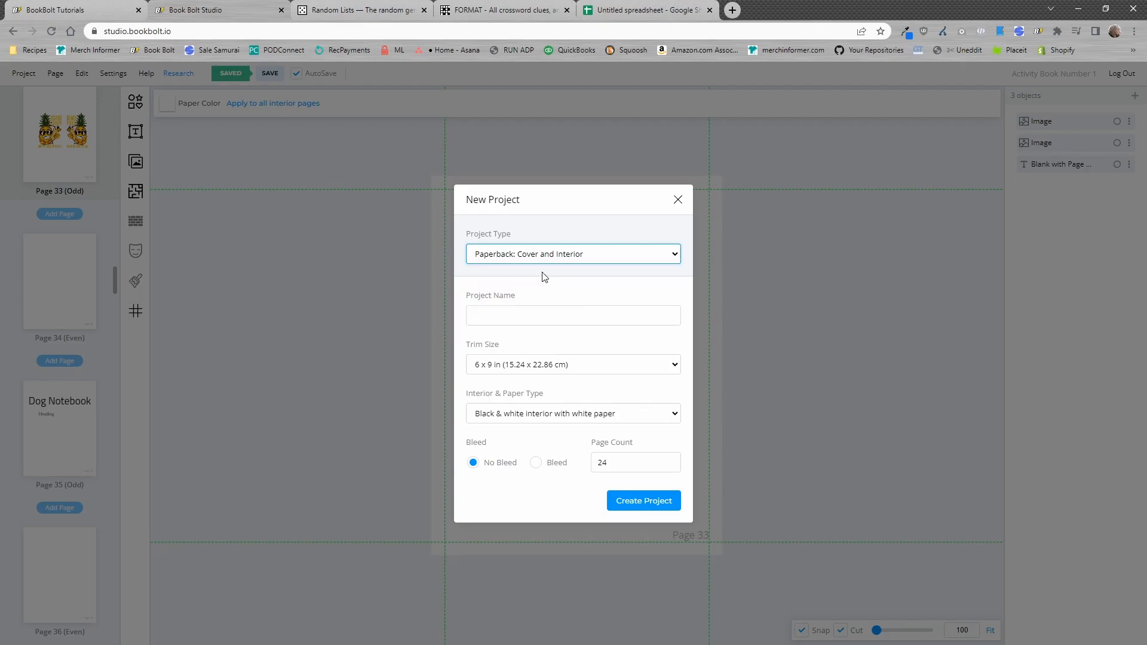
{"action": "left_click", "coordinate": [528, 317]}
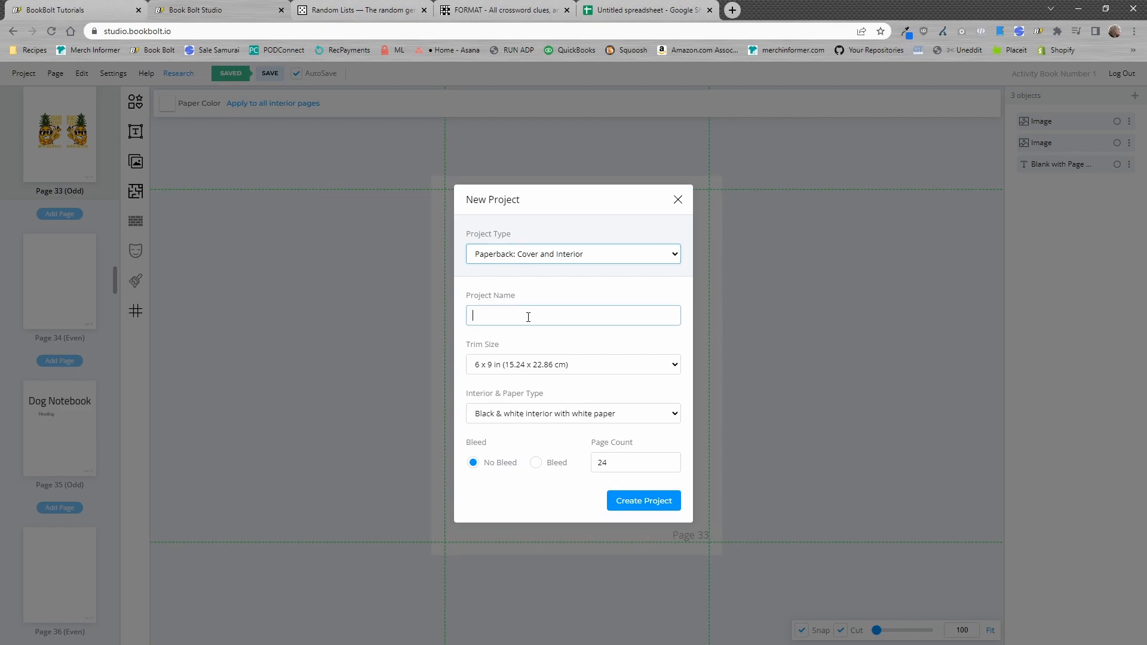
{"action": "type", "text": "Puzzl"}
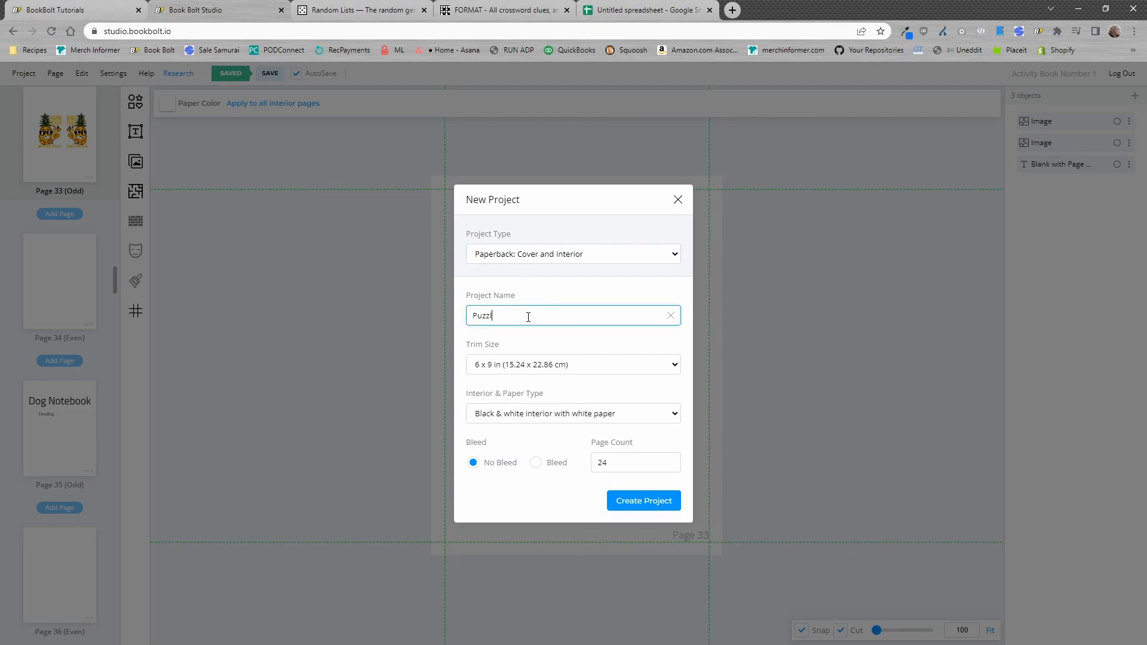
{"action": "type", "text": "e Tutorial"}
Step: Create the project with a 6 x 9 in trim size, bleed, and a page count of 50
{"action": "left_click", "coordinate": [539, 366]}
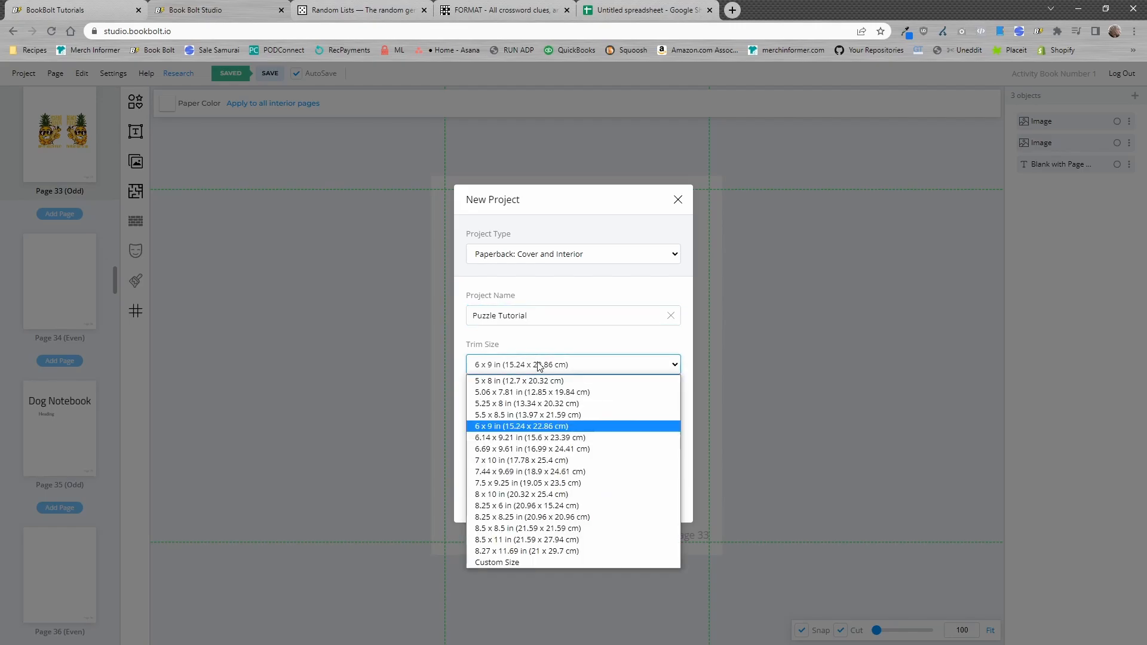
{"action": "left_click", "coordinate": [528, 427]}
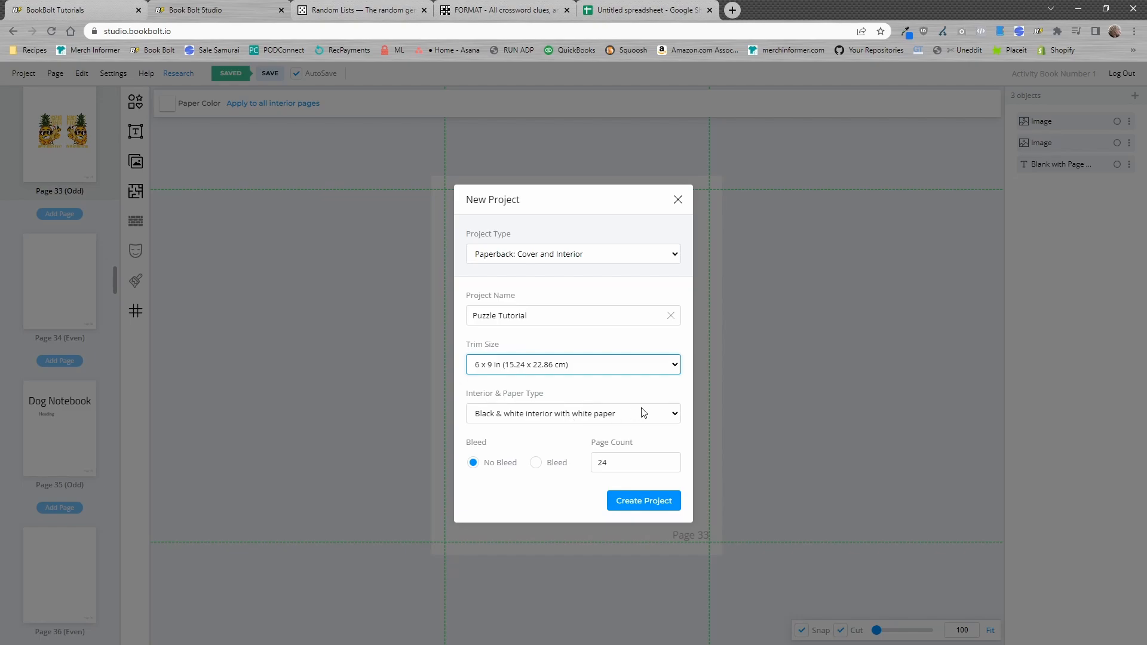
{"action": "left_click", "coordinate": [536, 465]}
{"action": "double_click", "coordinate": [630, 464]}
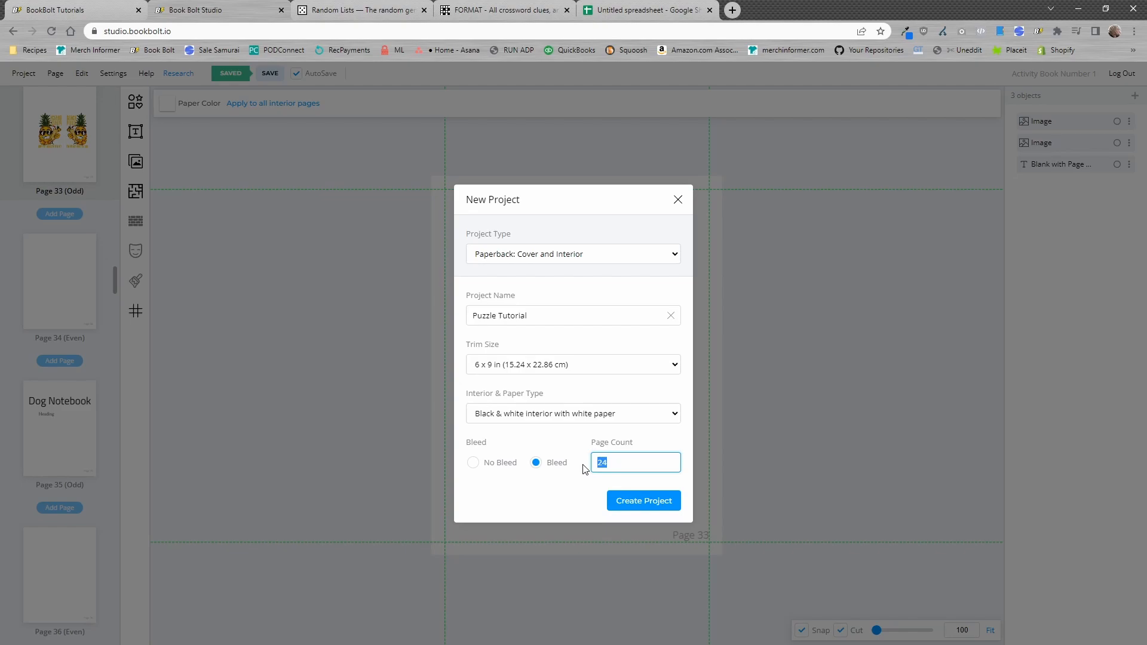
{"action": "type", "text": "50"}
{"action": "left_click", "coordinate": [641, 500]}
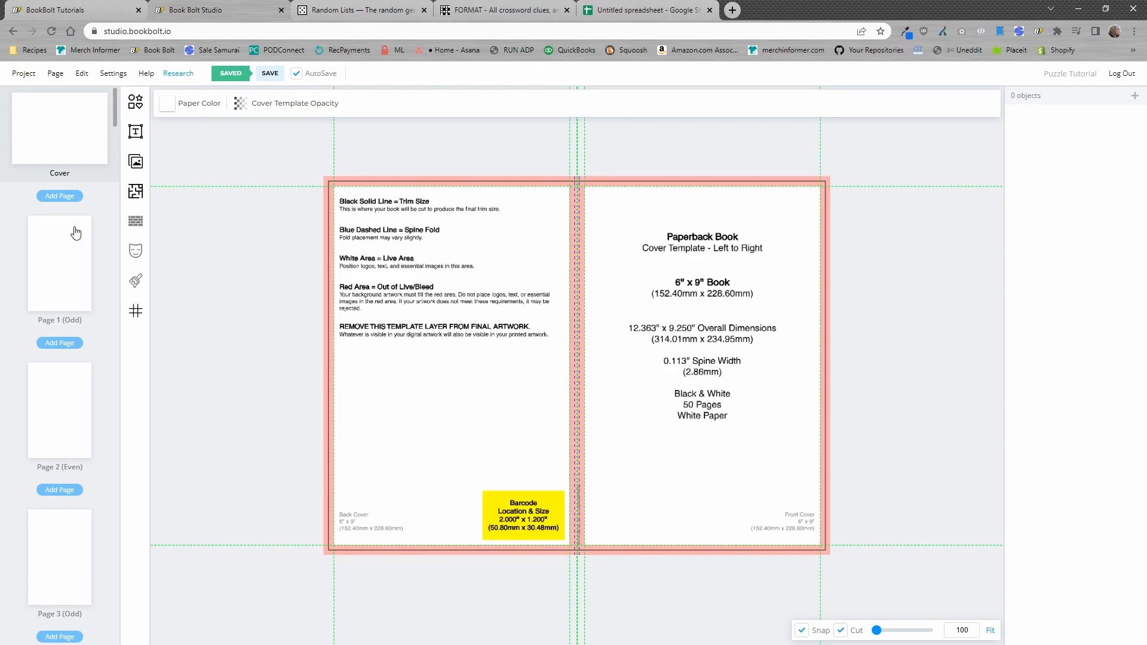
Step: Select Page 1 and filter the Interior Templates Library by the Word Puzzle and Maze tags
{"action": "left_click", "coordinate": [72, 268]}
{"action": "scroll", "coordinate": [82, 286], "scroll_direction": "down", "scroll_amount": 2}
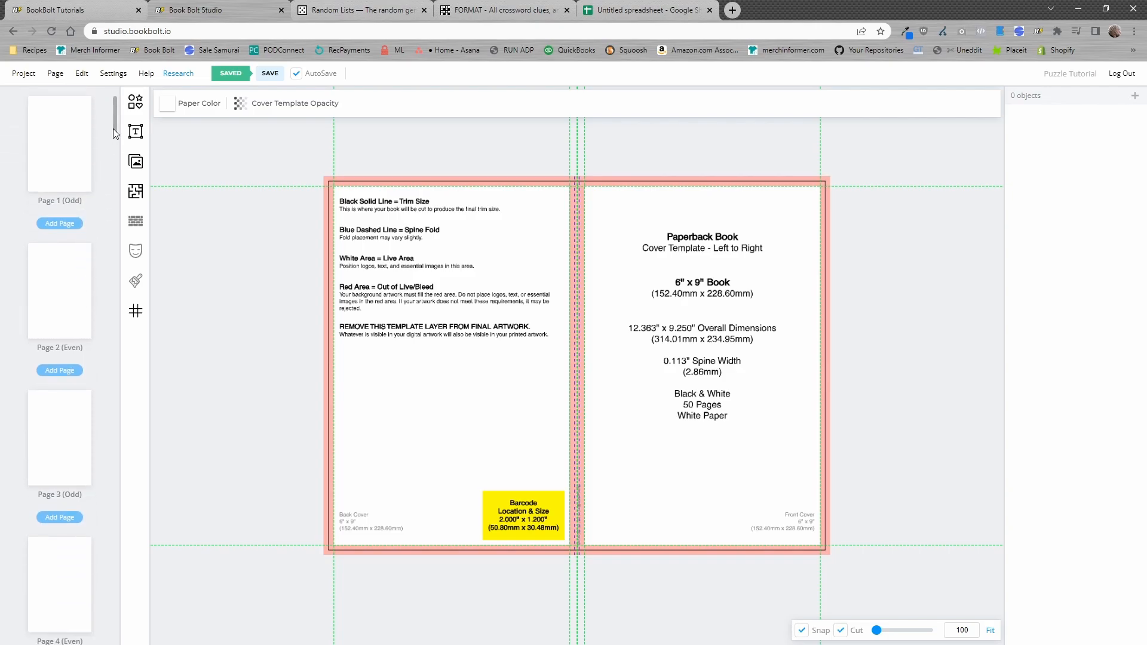
{"action": "left_click_drag", "start_coordinate": [113, 129], "coordinate": [138, 92]}
{"action": "left_click", "coordinate": [65, 280]}
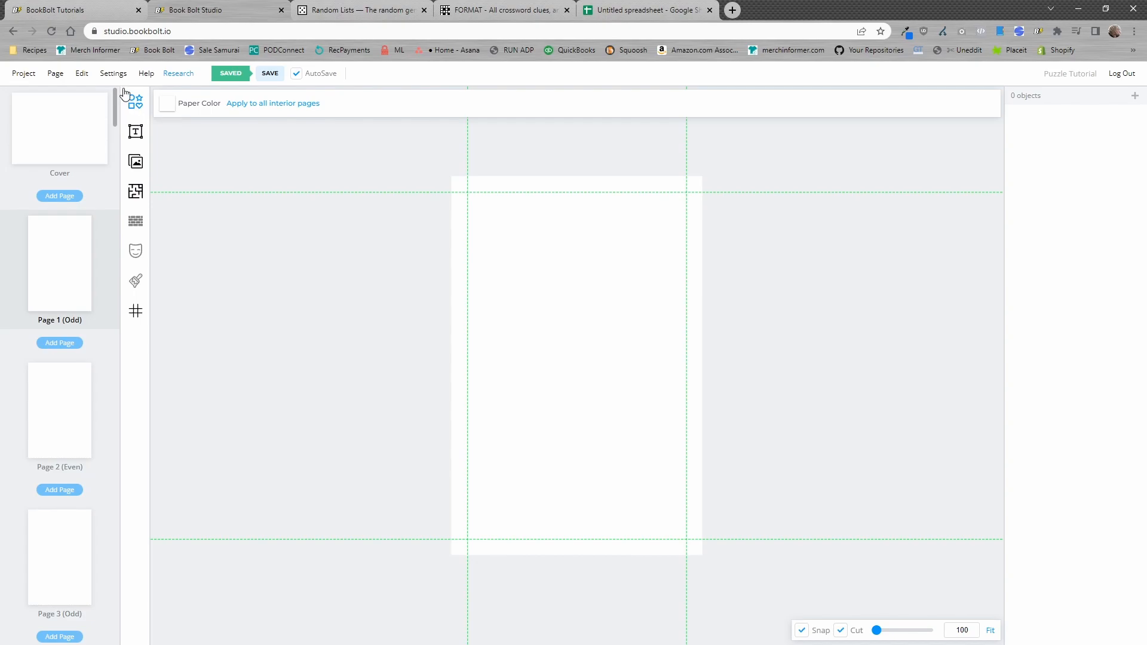
{"action": "left_click", "coordinate": [135, 192]}
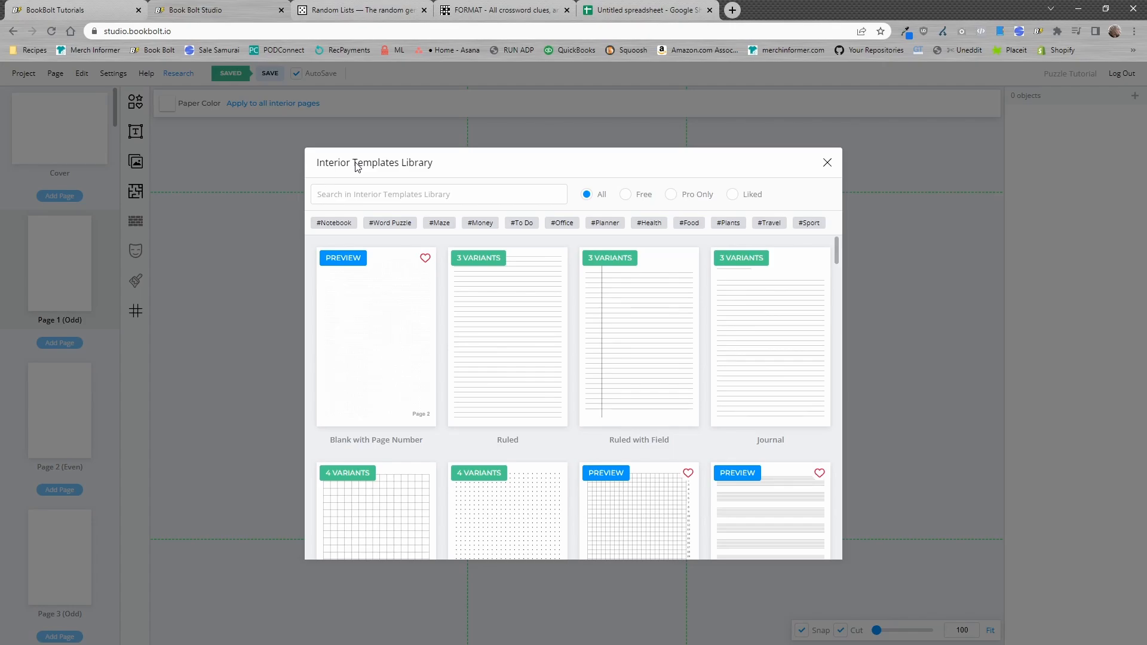
{"action": "left_click", "coordinate": [401, 225]}
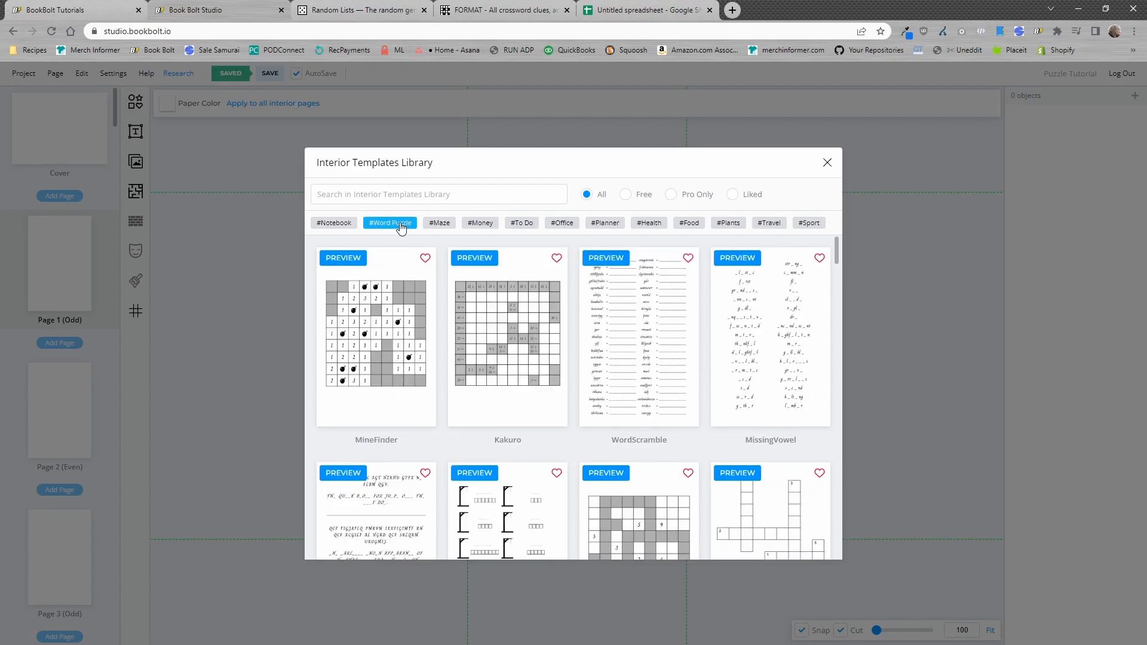
{"action": "left_click", "coordinate": [440, 222]}
Step: Browse the filtered puzzle and maze templates and choose the Sudoku template
{"action": "scroll", "coordinate": [661, 361], "scroll_direction": "down", "scroll_amount": 5}
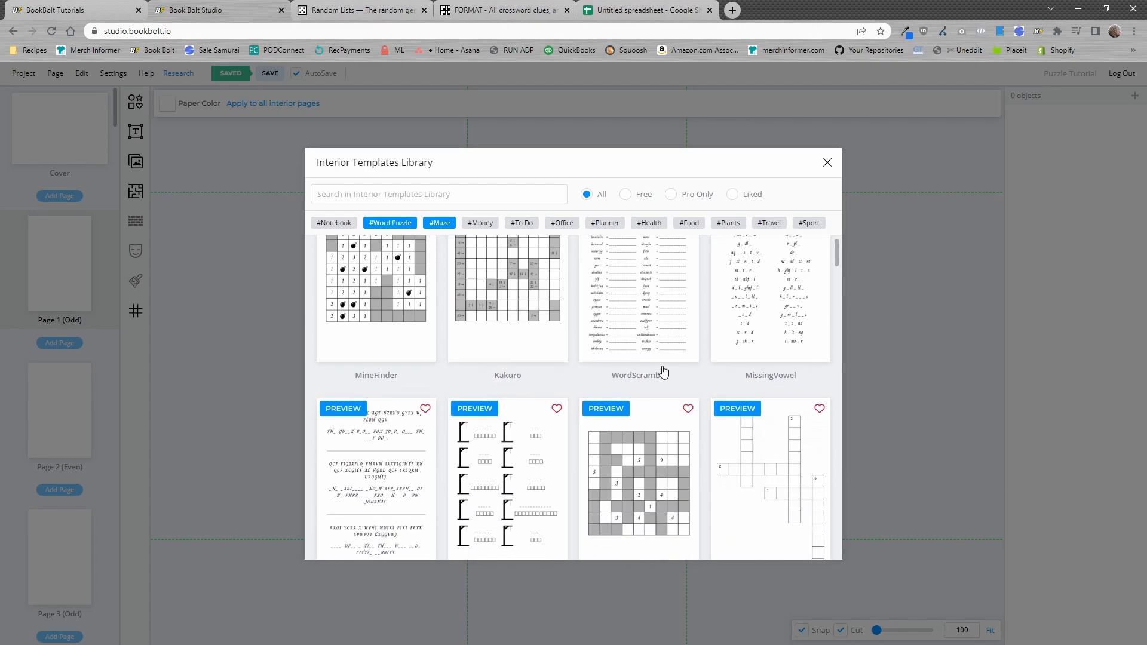
{"action": "scroll", "coordinate": [661, 369], "scroll_direction": "down", "scroll_amount": 2}
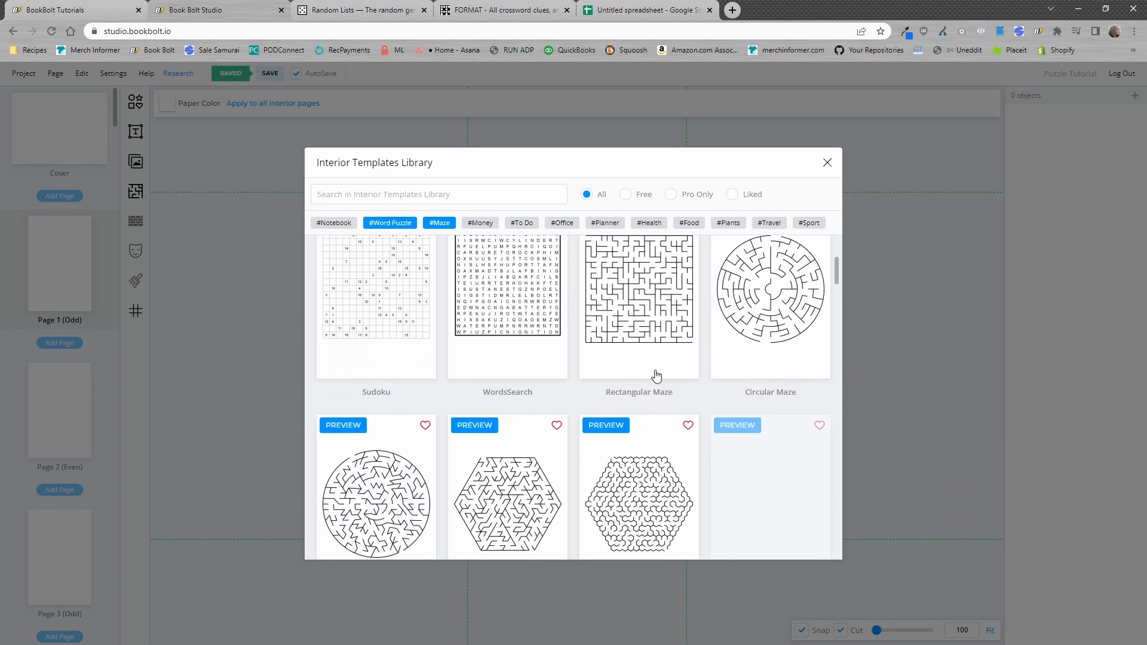
{"action": "scroll", "coordinate": [657, 400], "scroll_direction": "up", "scroll_amount": 4}
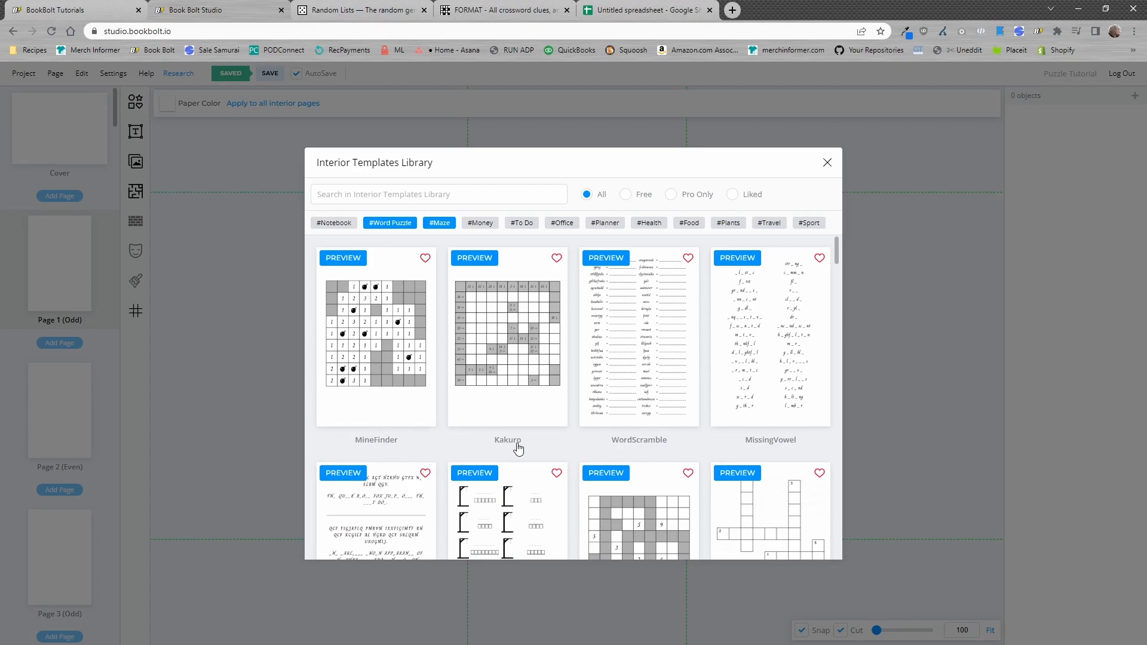
{"action": "scroll", "coordinate": [669, 442], "scroll_direction": "down", "scroll_amount": 3}
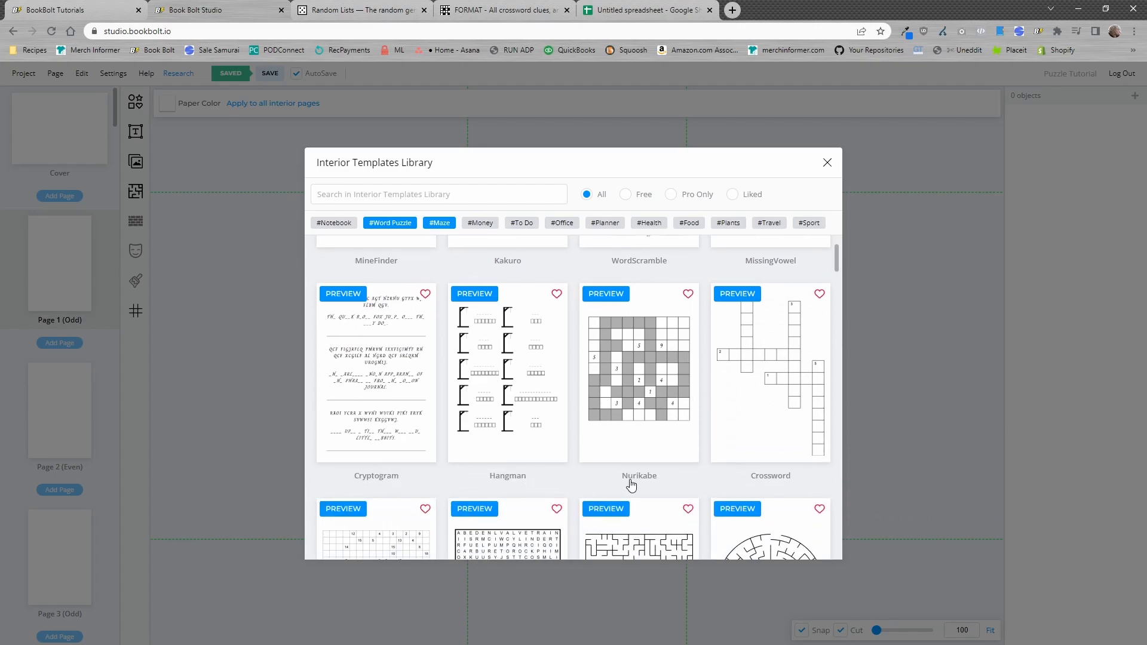
{"action": "scroll", "coordinate": [732, 478], "scroll_direction": "down", "scroll_amount": 4}
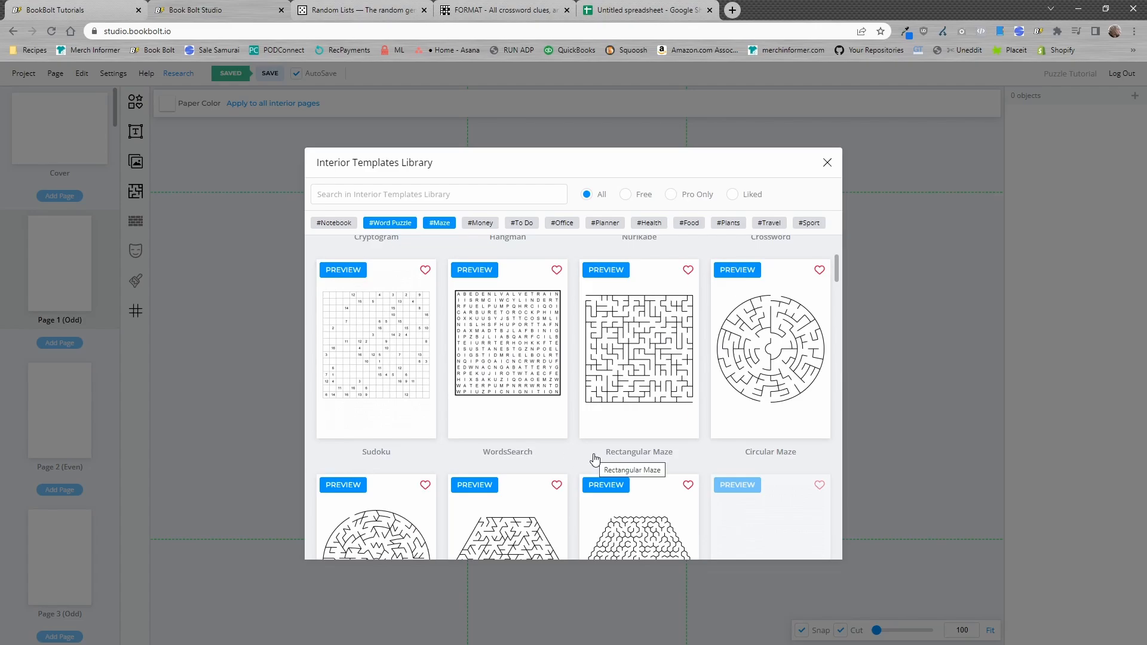
{"action": "scroll", "coordinate": [573, 421], "scroll_direction": "up", "scroll_amount": 2}
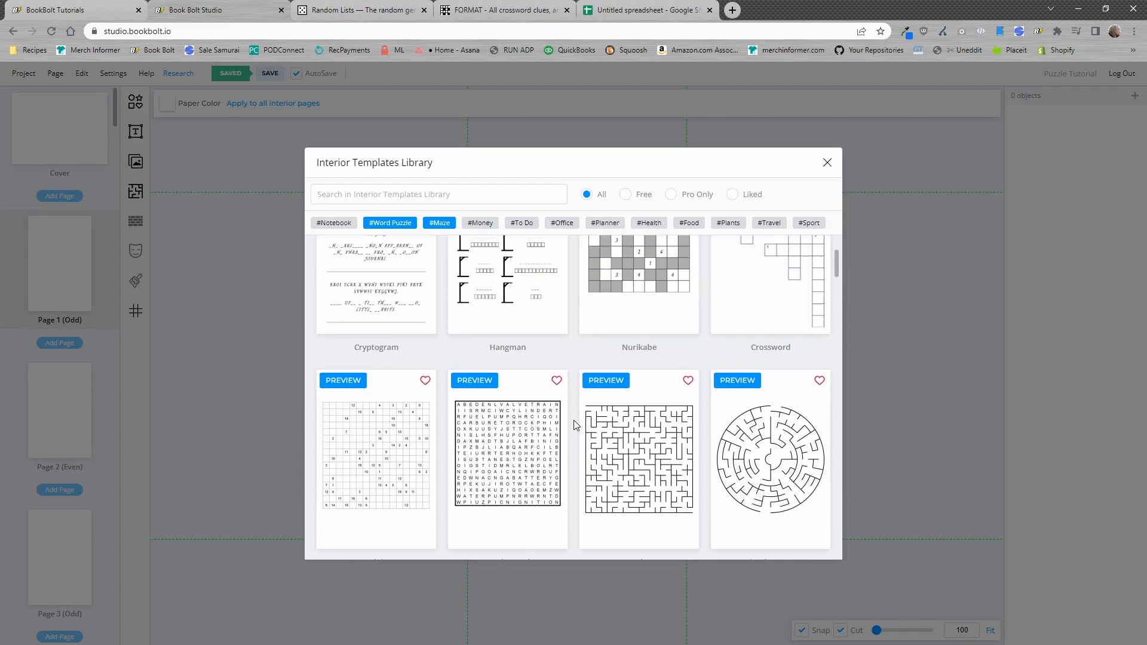
{"action": "scroll", "coordinate": [573, 421], "scroll_direction": "down", "scroll_amount": 2}
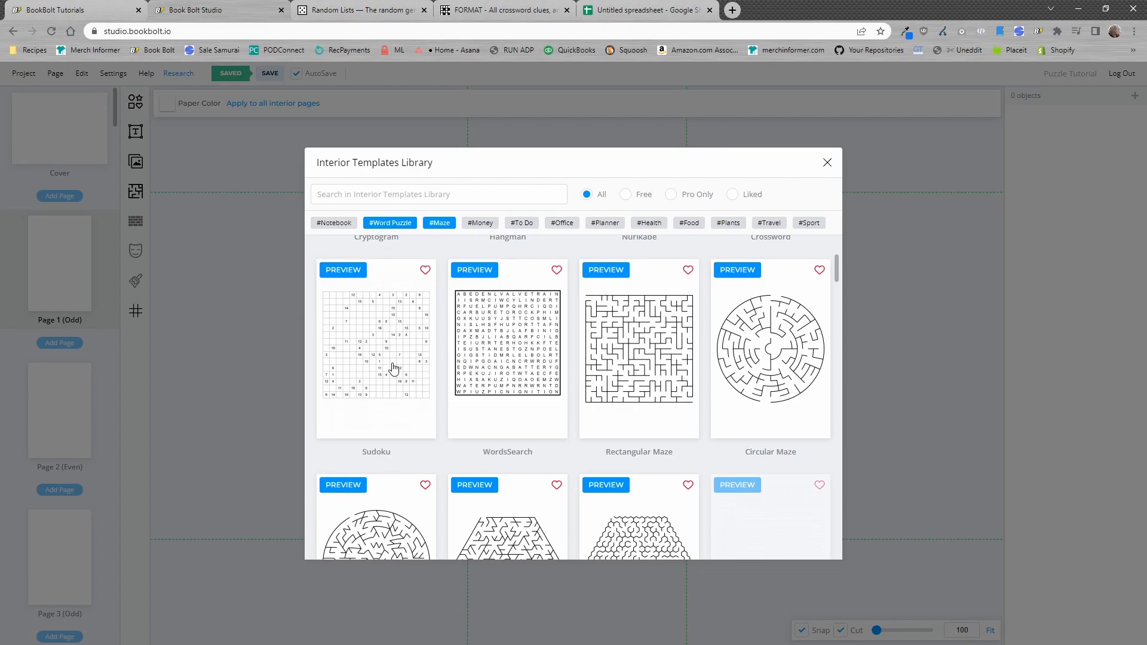
{"action": "left_click", "coordinate": [390, 345]}
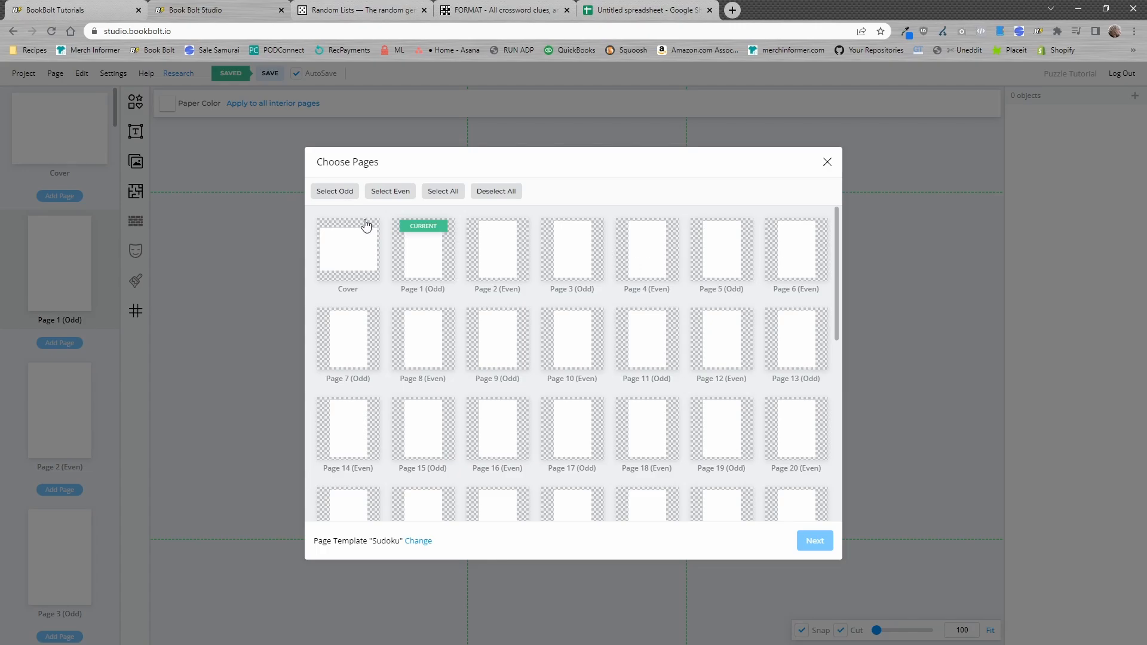
Step: Select pages 1 through 5 for the Sudoku template and continue to its options
{"action": "scroll", "coordinate": [476, 343], "scroll_direction": "down", "scroll_amount": 5}
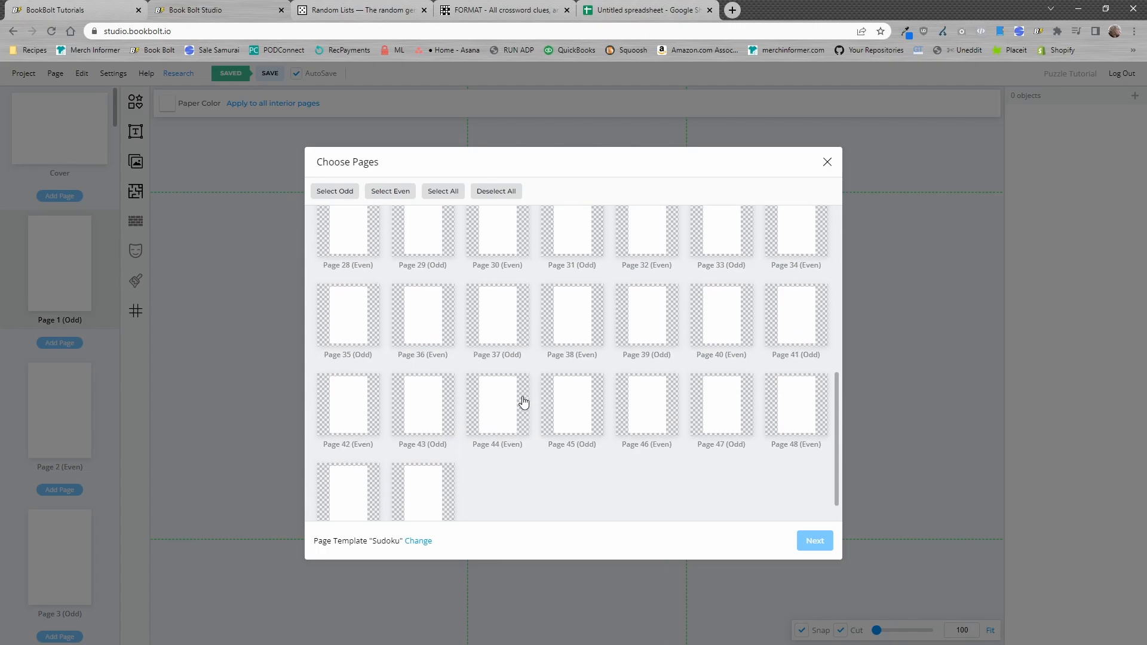
{"action": "scroll", "coordinate": [523, 401], "scroll_direction": "up", "scroll_amount": 5}
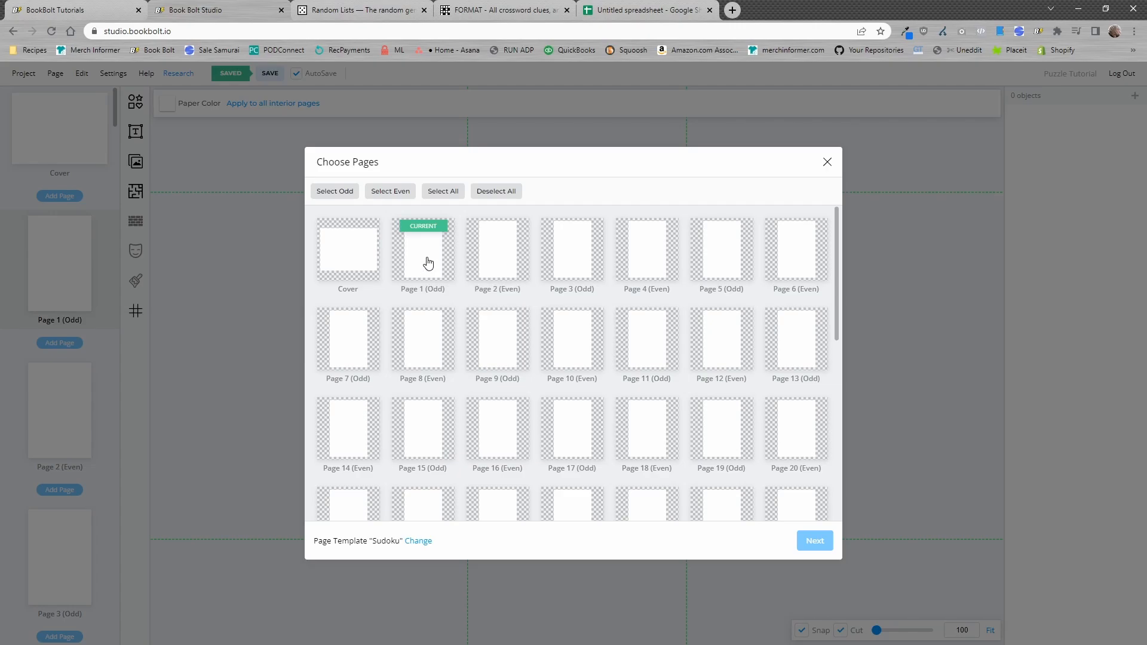
{"action": "left_click", "coordinate": [424, 259]}
{"action": "left_click", "coordinate": [496, 272]}
{"action": "left_click", "coordinate": [571, 266]}
{"action": "left_click", "coordinate": [643, 265]}
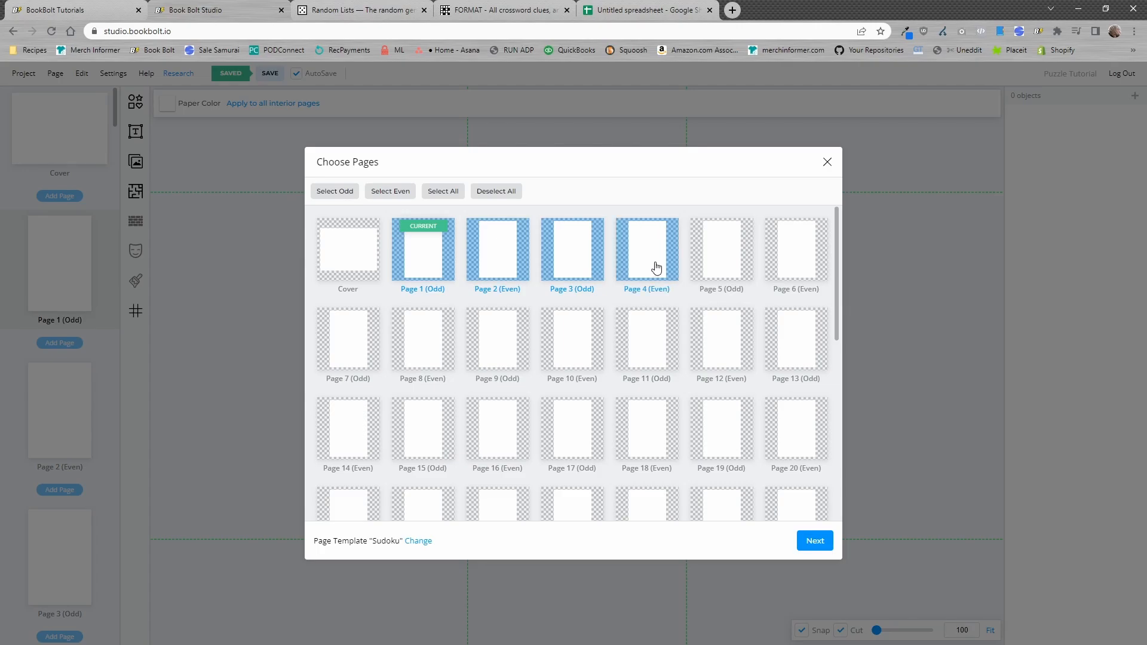
{"action": "left_click", "coordinate": [726, 264]}
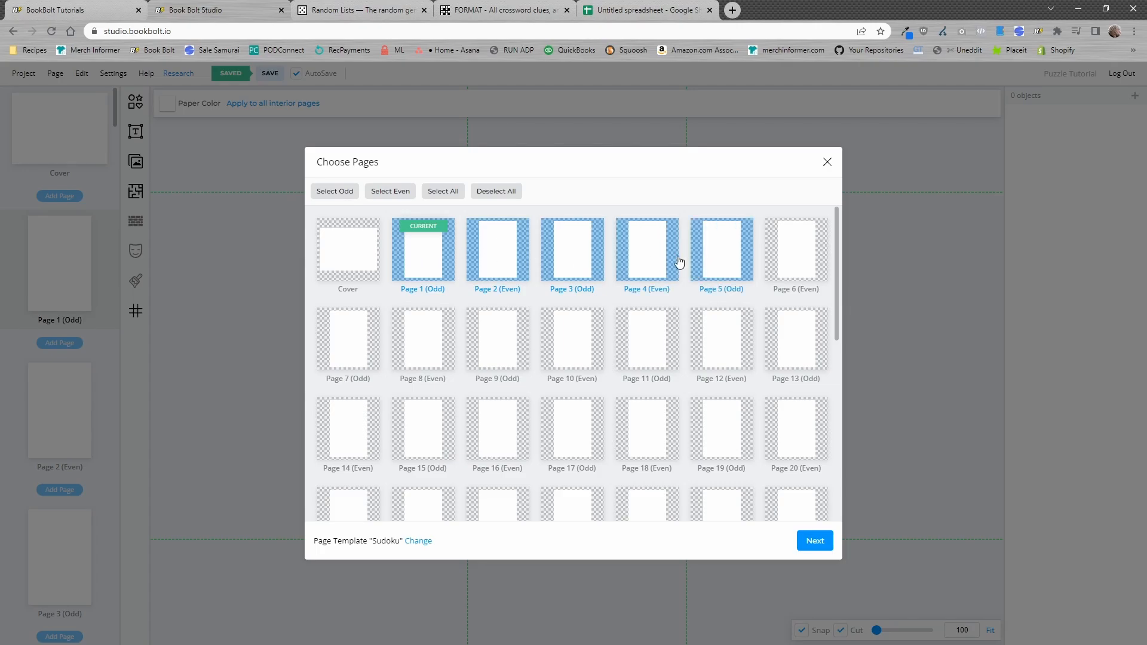
{"action": "left_click", "coordinate": [813, 544]}
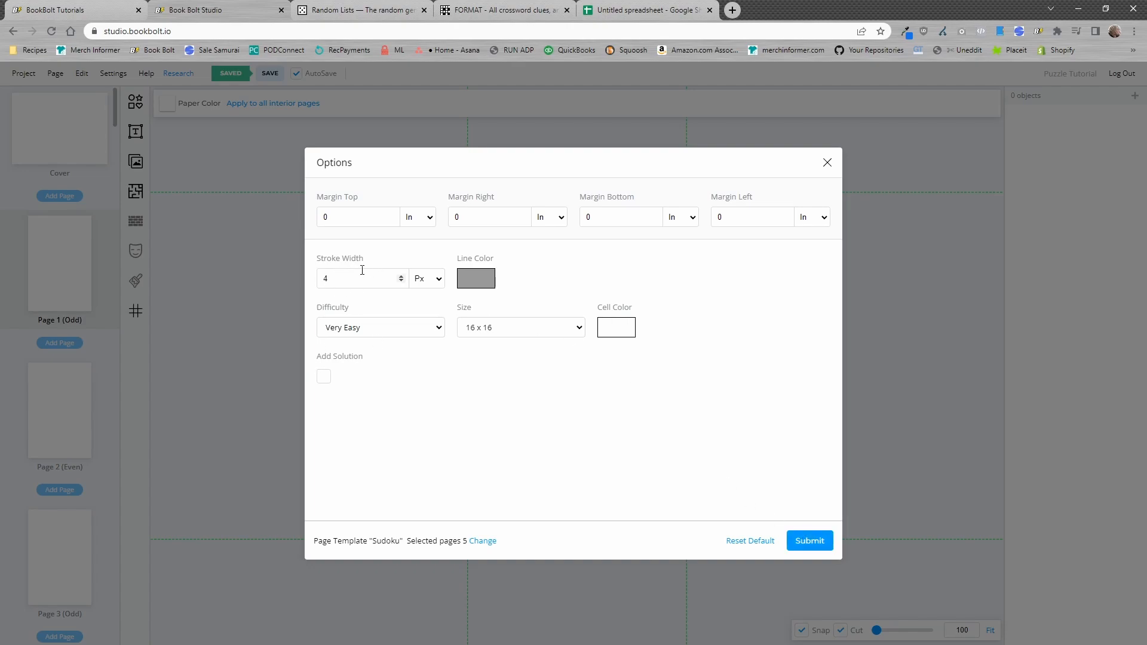
Step: Set the Sudoku difficulty to Normal and leave the grid size at 16 x 16
{"action": "left_click", "coordinate": [434, 330]}
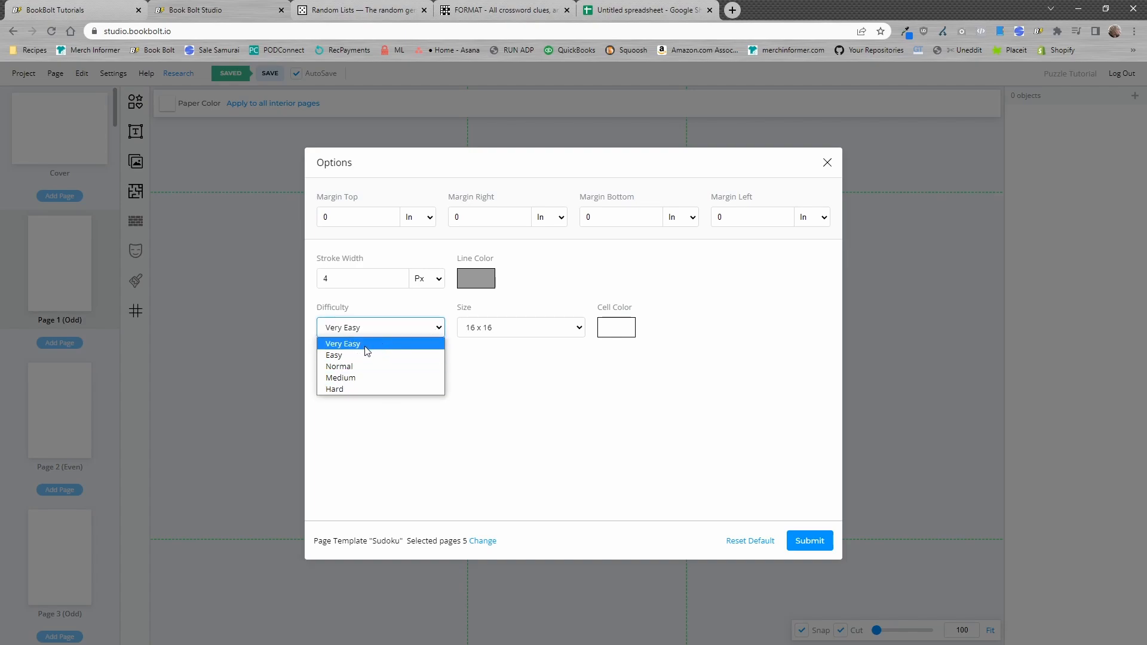
{"action": "left_click", "coordinate": [546, 329]}
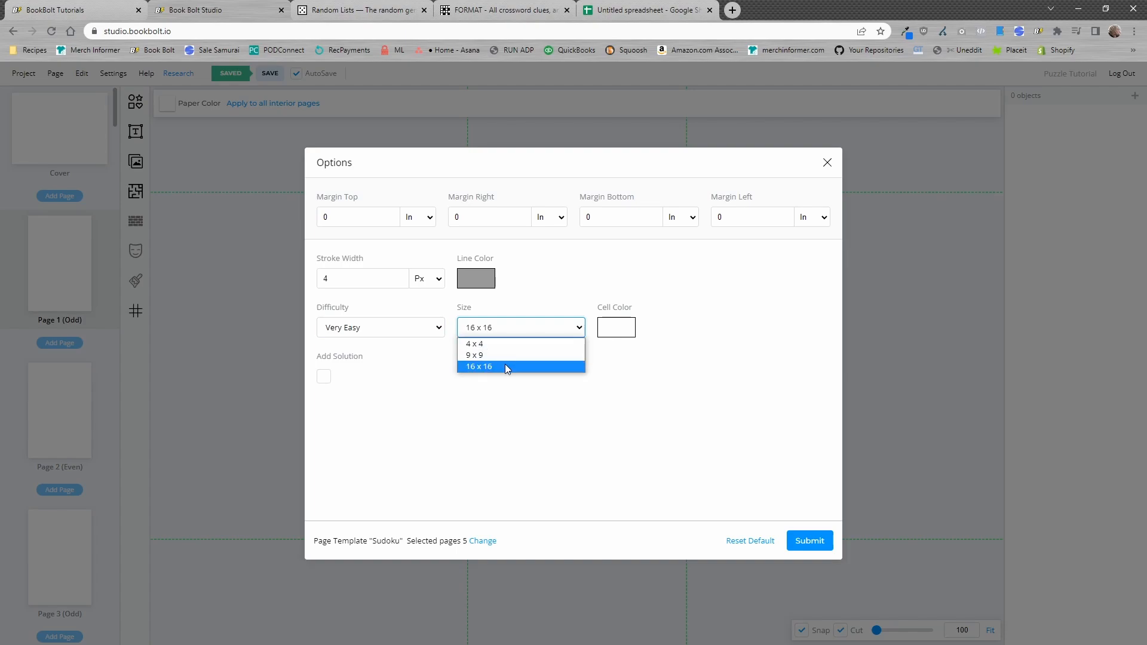
{"action": "left_click", "coordinate": [599, 391]}
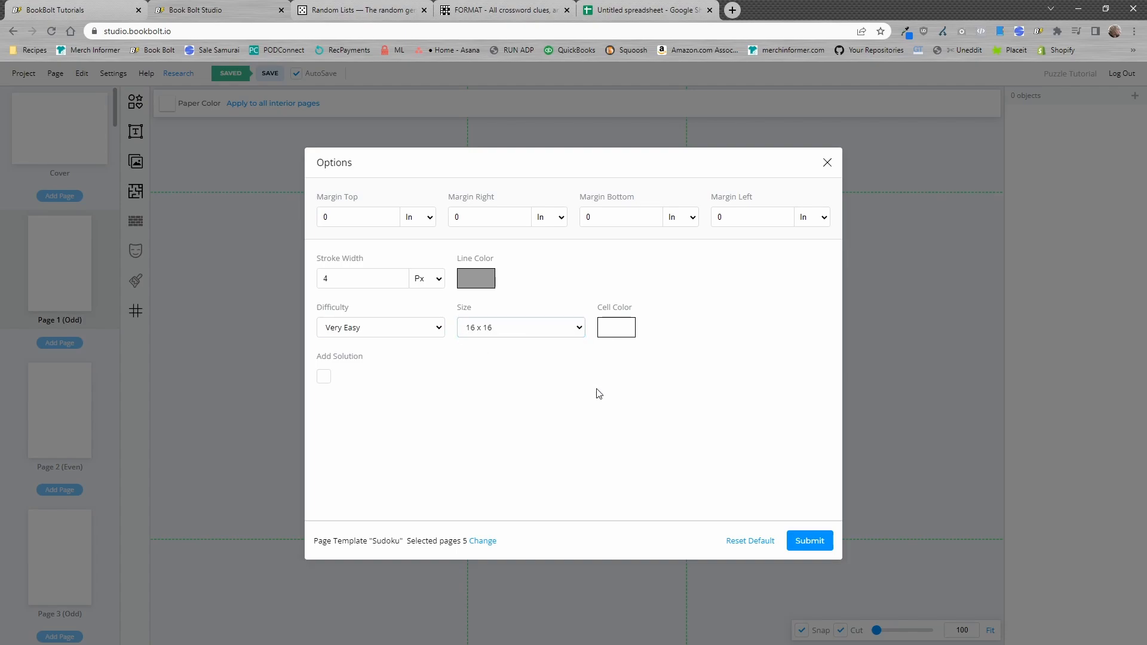
{"action": "left_click", "coordinate": [438, 329]}
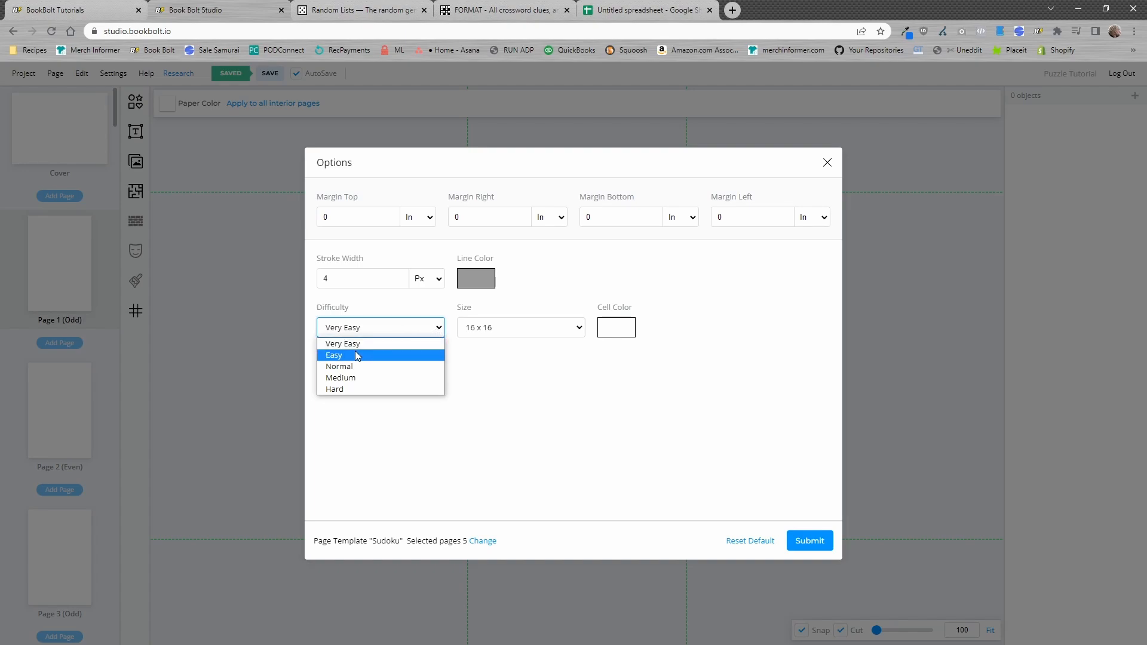
{"action": "left_click", "coordinate": [345, 366]}
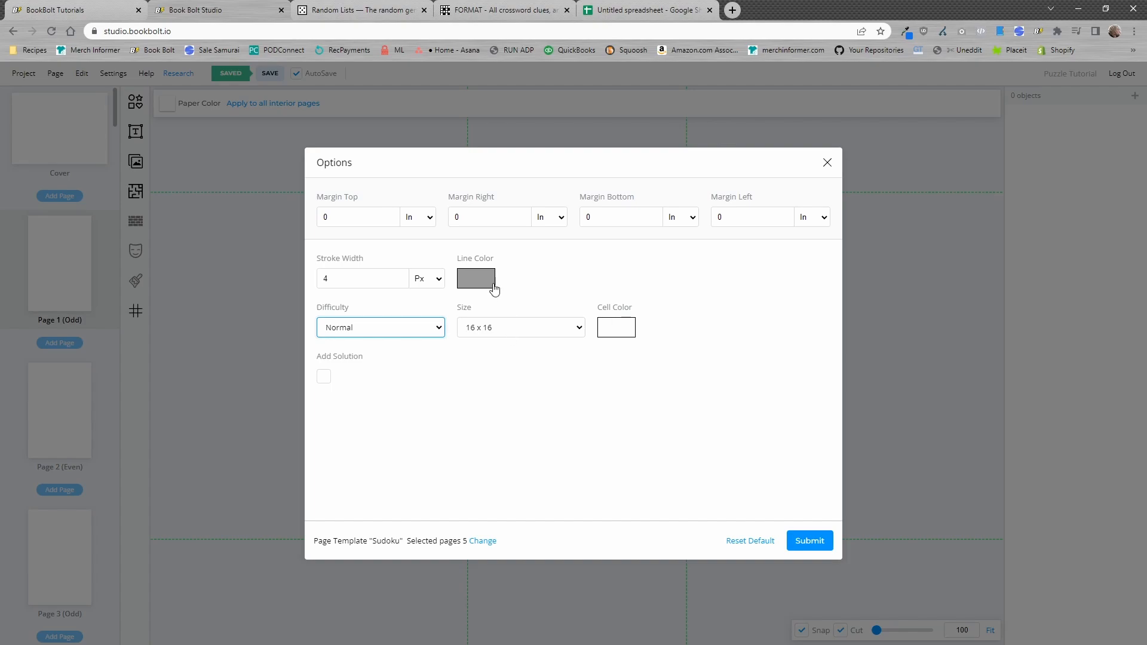
Step: Check the line color choices without changing them, enable Add Solution, and generate the Sudoku pages
{"action": "left_click", "coordinate": [476, 280]}
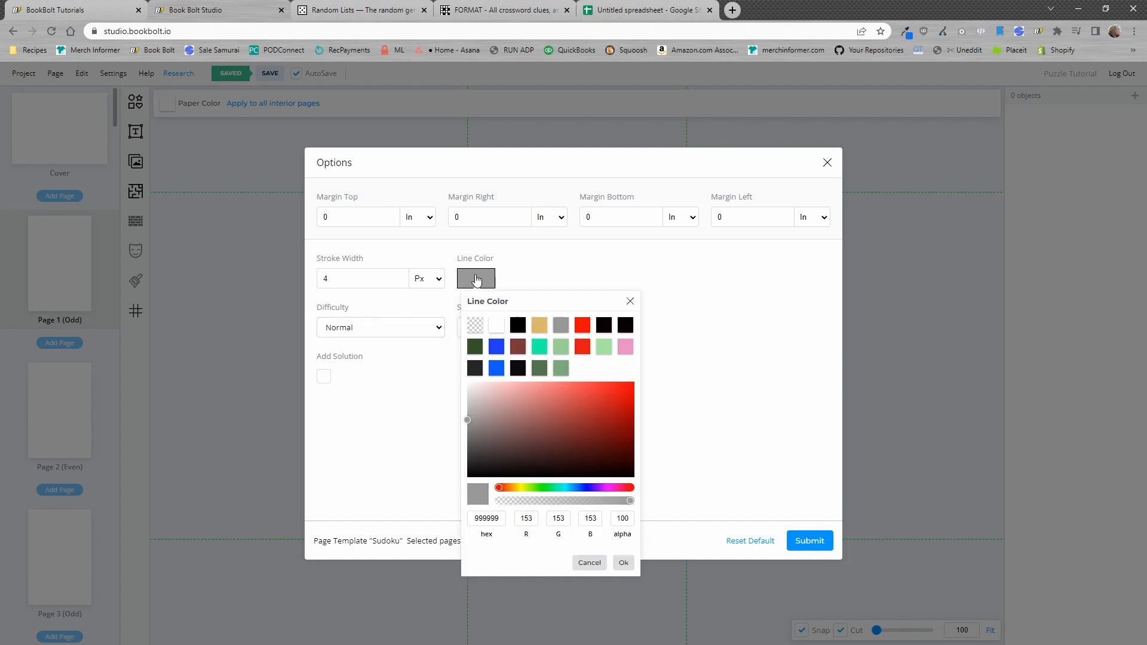
{"action": "left_click", "coordinate": [549, 268]}
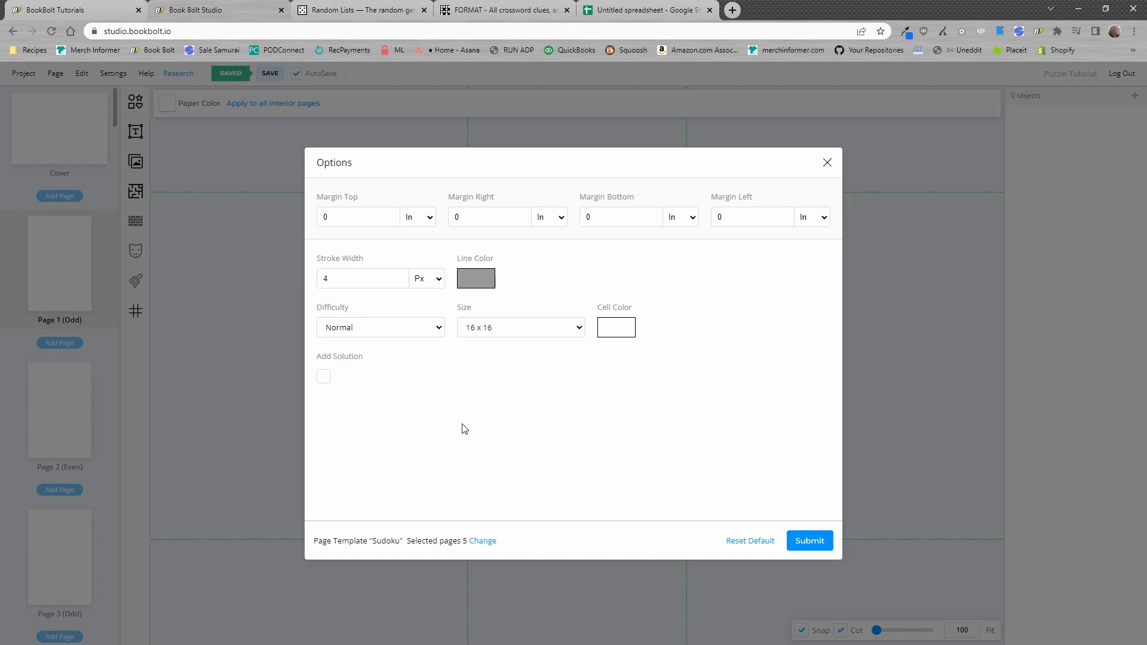
{"action": "left_click", "coordinate": [324, 382]}
{"action": "left_click", "coordinate": [810, 540]}
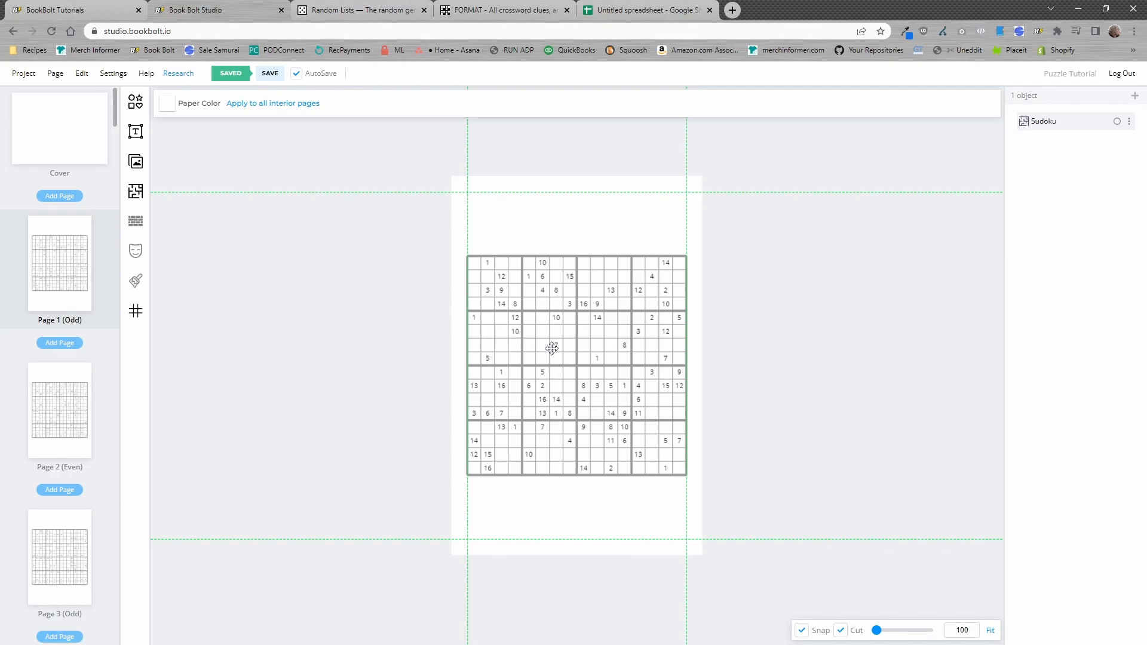
Step: Move the Sudoku grid slightly higher on page 1
{"action": "mouse_move", "coordinate": [556, 346]}
{"action": "left_mouse_down"}
{"action": "mouse_move", "coordinate": [568, 332]}
{"action": "mouse_move", "coordinate": [555, 333]}
{"action": "mouse_move", "coordinate": [554, 290]}
{"action": "mouse_move", "coordinate": [563, 442]}
{"action": "mouse_move", "coordinate": [555, 339]}
{"action": "left_mouse_up"}
Step: Examine the generated Sudoku pages, viewing the puzzle on page 5 and the solutions on pages 6 and 7
{"action": "scroll", "coordinate": [68, 317], "scroll_direction": "down", "scroll_amount": 2}
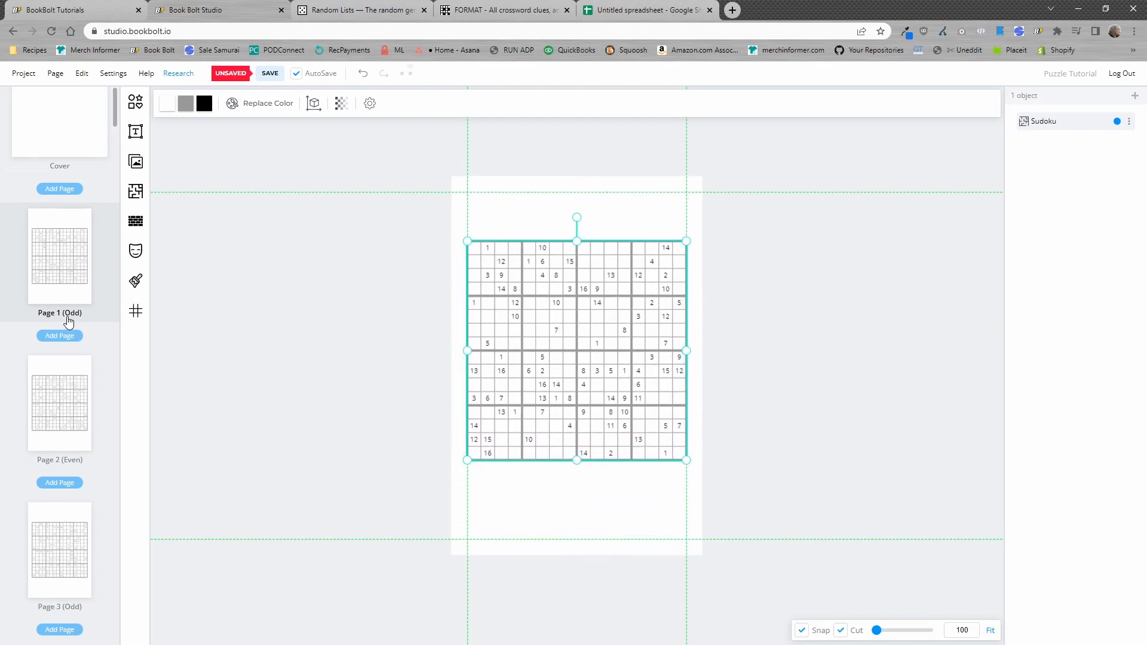
{"action": "scroll", "coordinate": [62, 313], "scroll_direction": "down", "scroll_amount": 5}
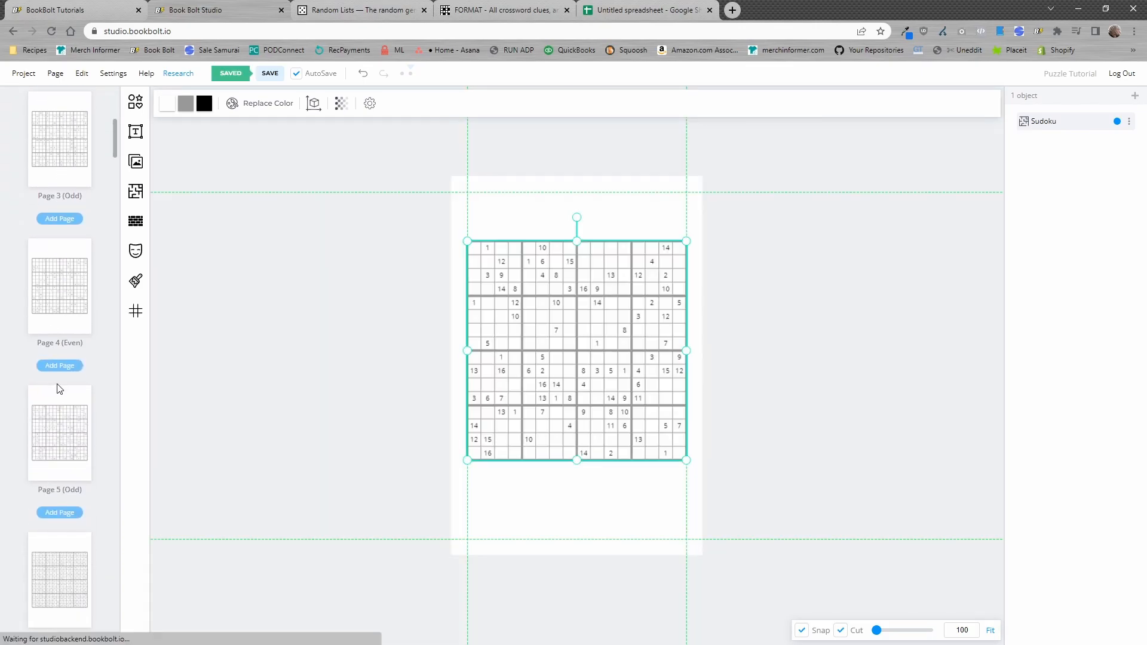
{"action": "left_click", "coordinate": [64, 456]}
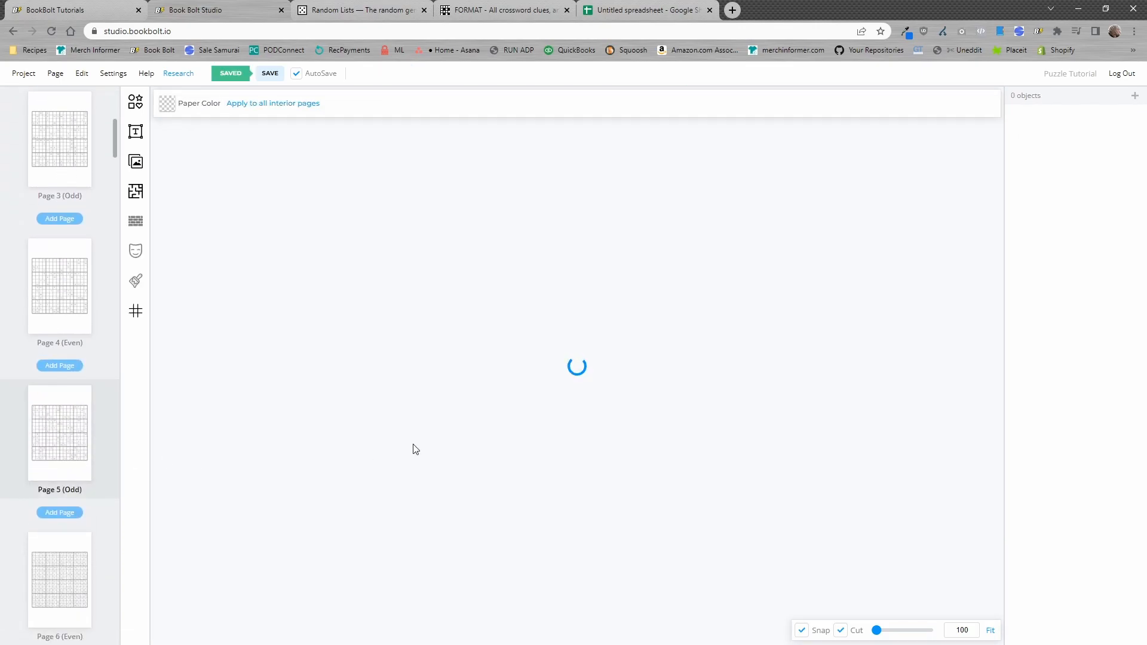
{"action": "scroll", "coordinate": [77, 366], "scroll_direction": "down", "scroll_amount": 5}
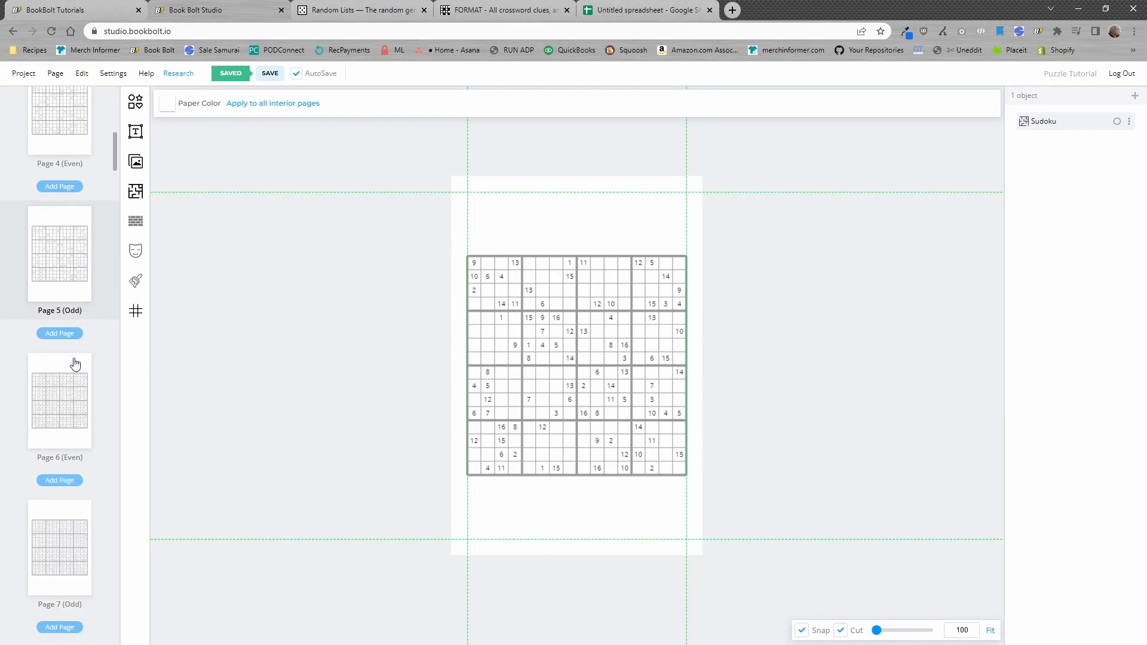
{"action": "left_click", "coordinate": [56, 305]}
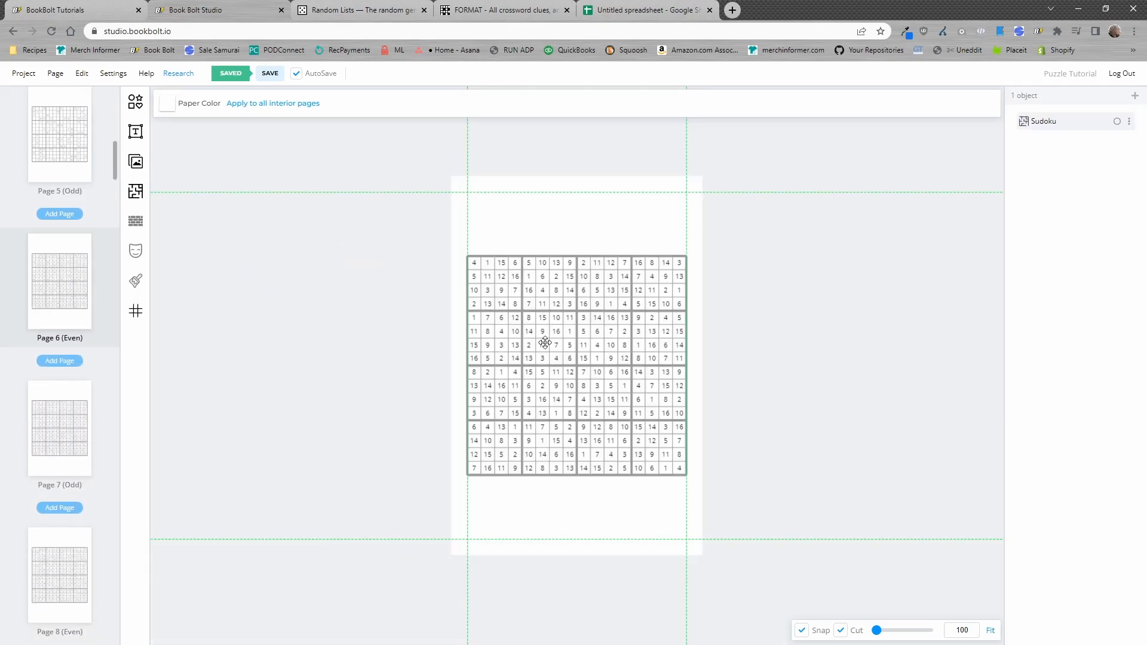
{"action": "left_click", "coordinate": [57, 433]}
{"action": "scroll", "coordinate": [81, 345], "scroll_direction": "up", "scroll_amount": 10}
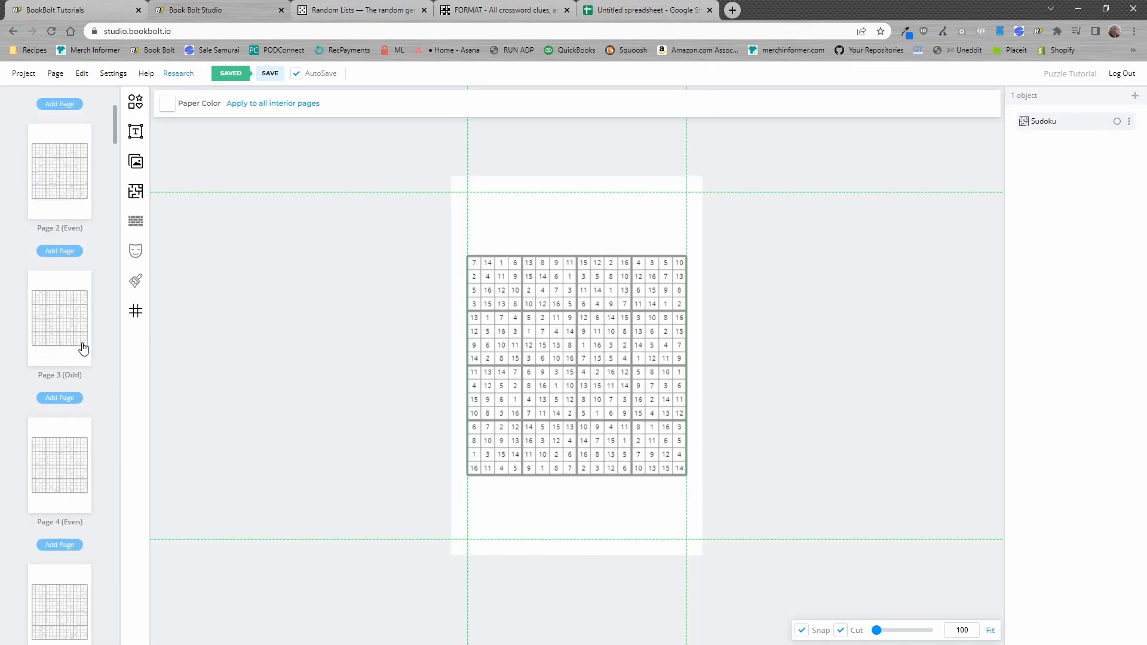
{"action": "scroll", "coordinate": [88, 317], "scroll_direction": "up", "scroll_amount": 1}
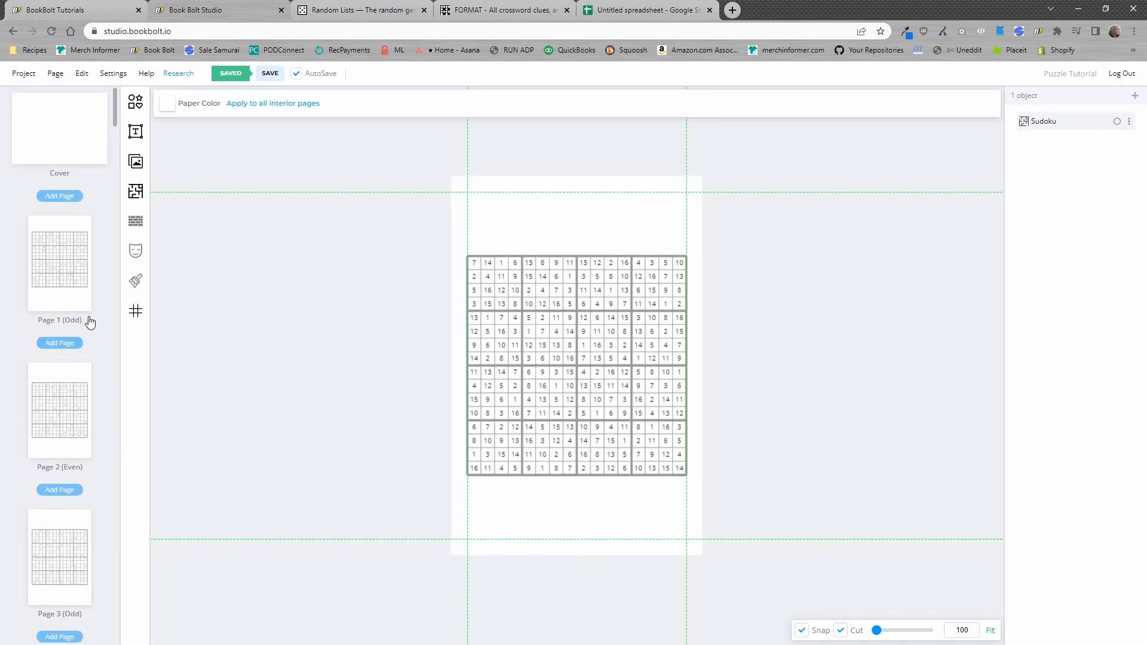
Step: Change the line color of the Sudoku grid on page 1 to black (000000)
{"action": "left_click", "coordinate": [66, 285]}
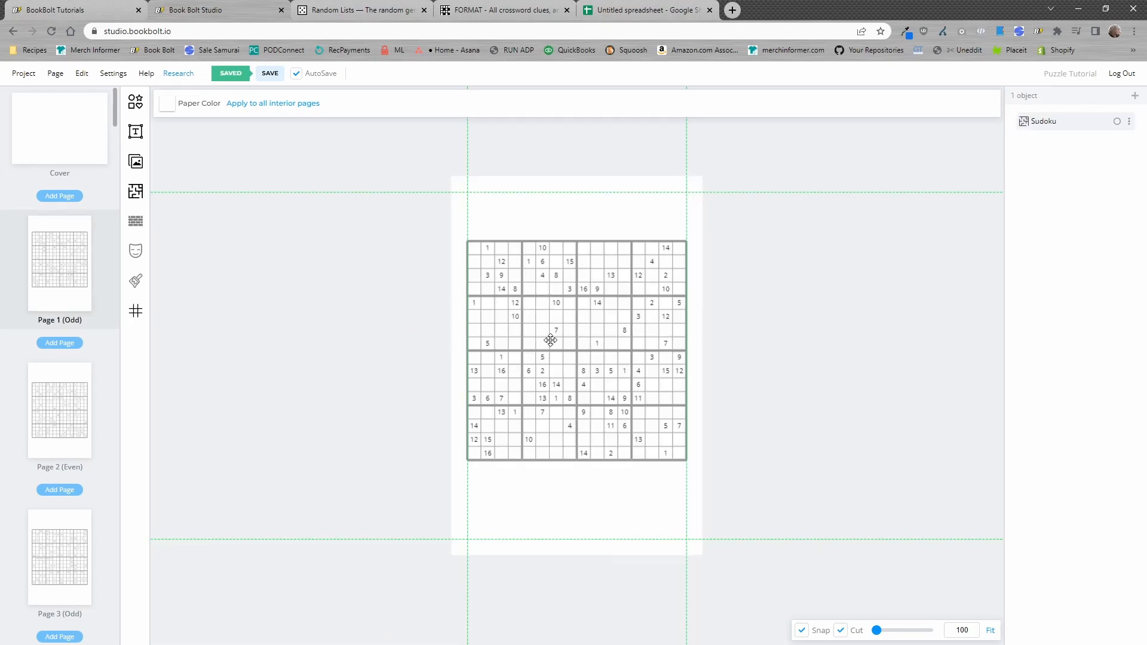
{"action": "left_click", "coordinate": [558, 344]}
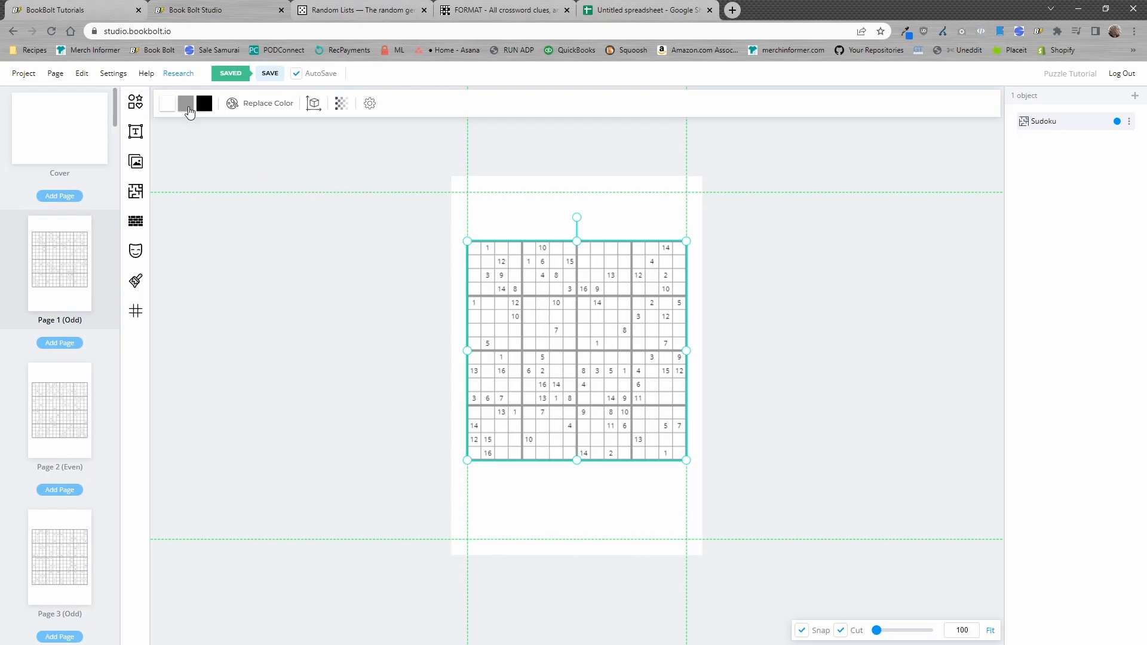
{"action": "scroll", "coordinate": [567, 337], "scroll_direction": "up", "scroll_amount": 5}
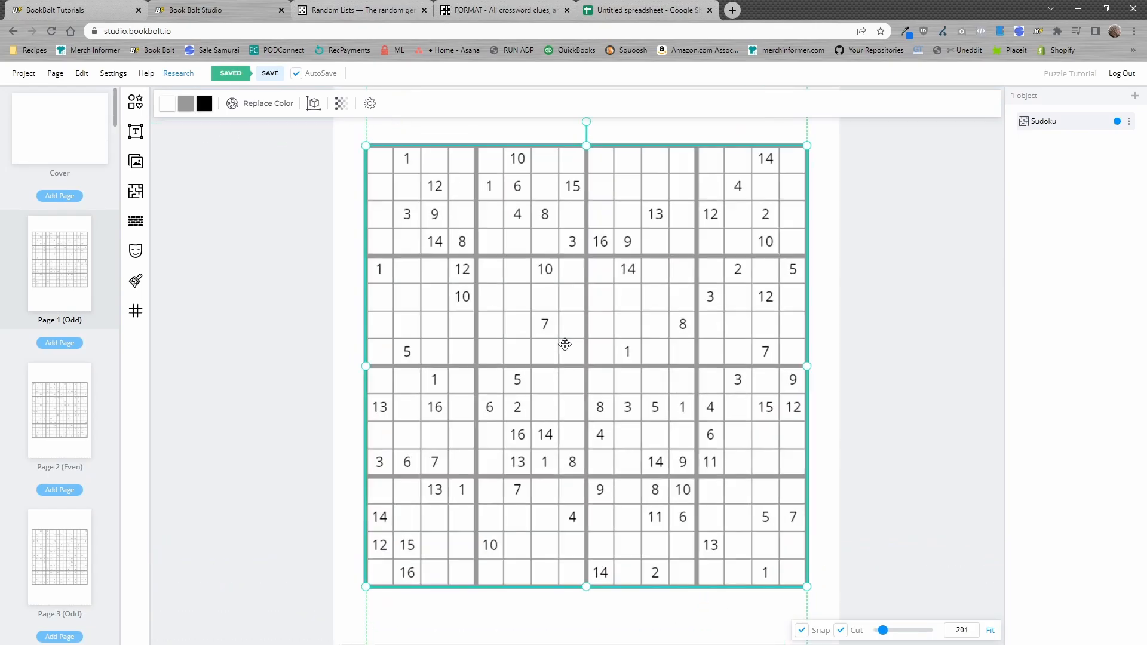
{"action": "scroll", "coordinate": [505, 307], "scroll_direction": "up", "scroll_amount": 1}
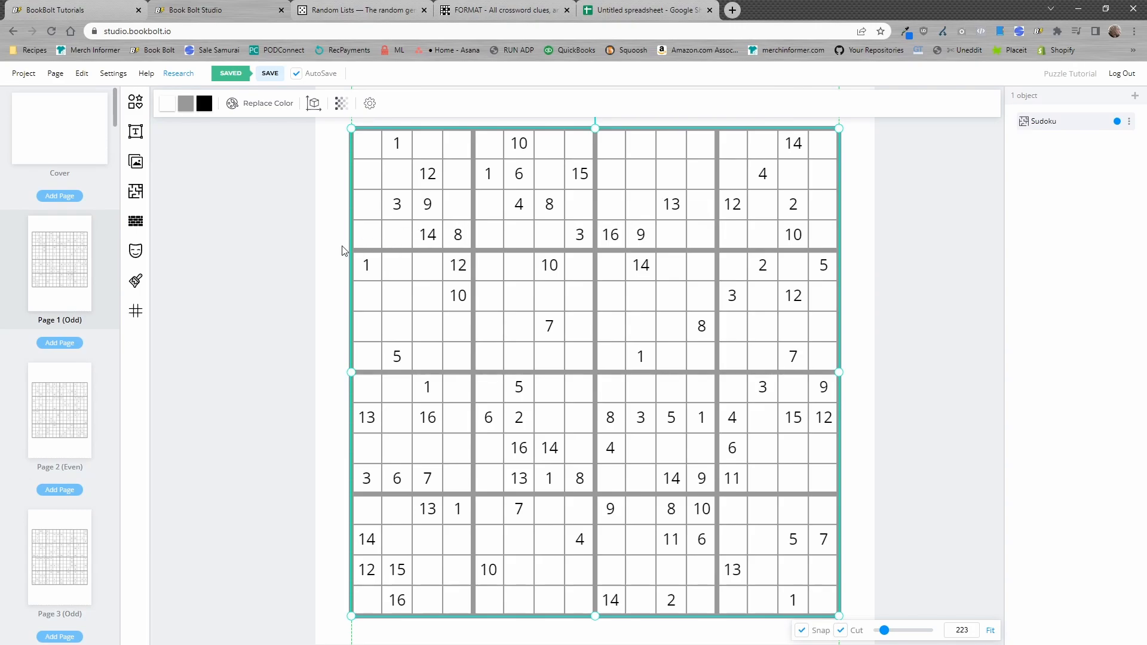
{"action": "left_click", "coordinate": [187, 110]}
{"action": "left_click", "coordinate": [214, 159]}
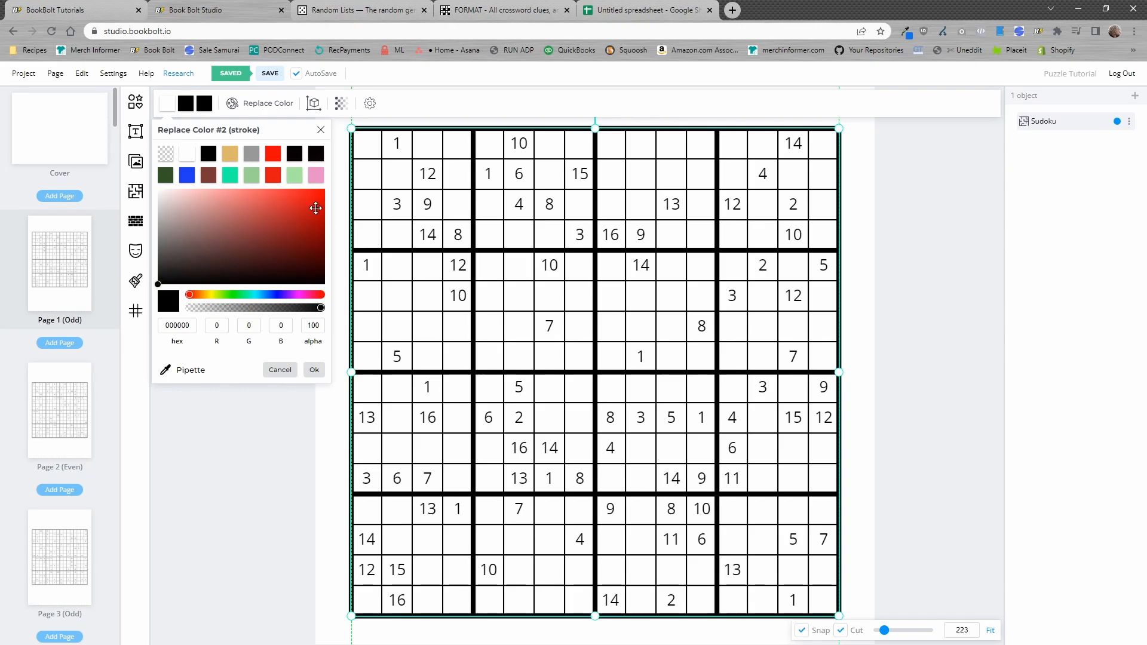
{"action": "left_click", "coordinate": [314, 369]}
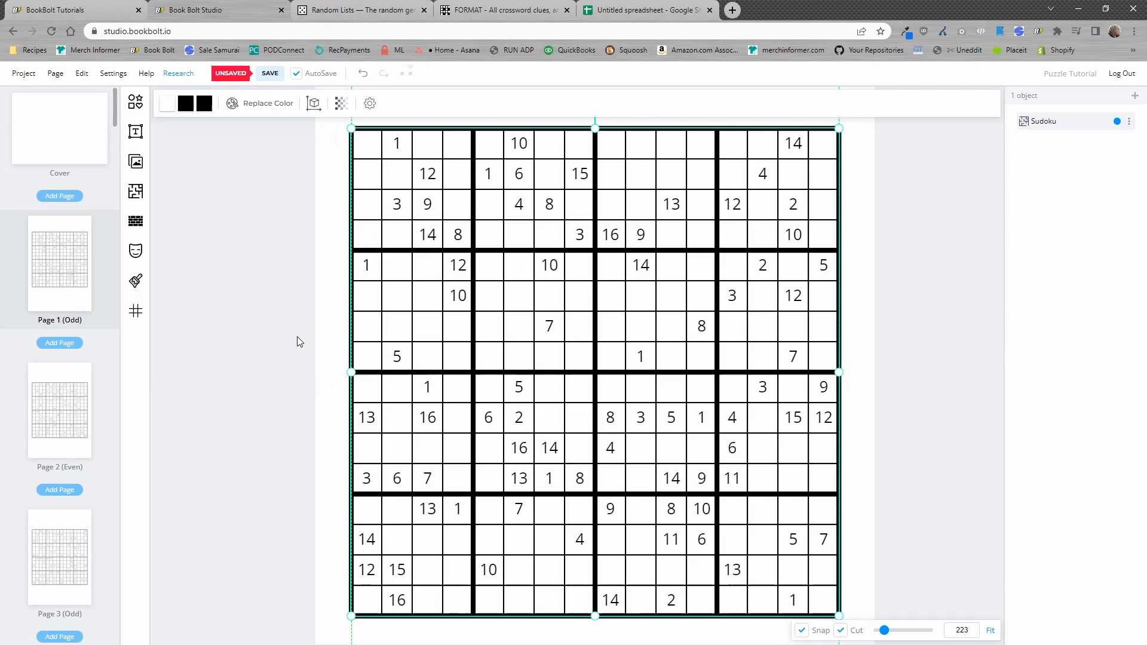
Step: Try green (18f9a3) as the color of the Sudoku numbers and set them back to black
{"action": "left_click", "coordinate": [204, 104]}
{"action": "left_click", "coordinate": [229, 175]}
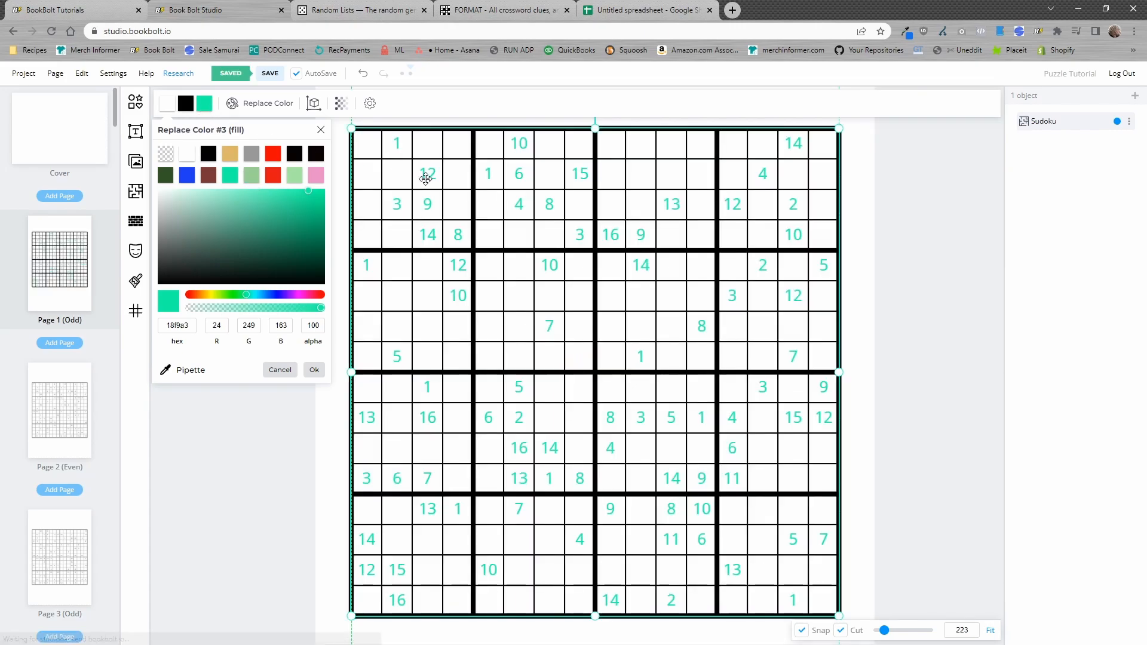
{"action": "left_click", "coordinate": [208, 155]}
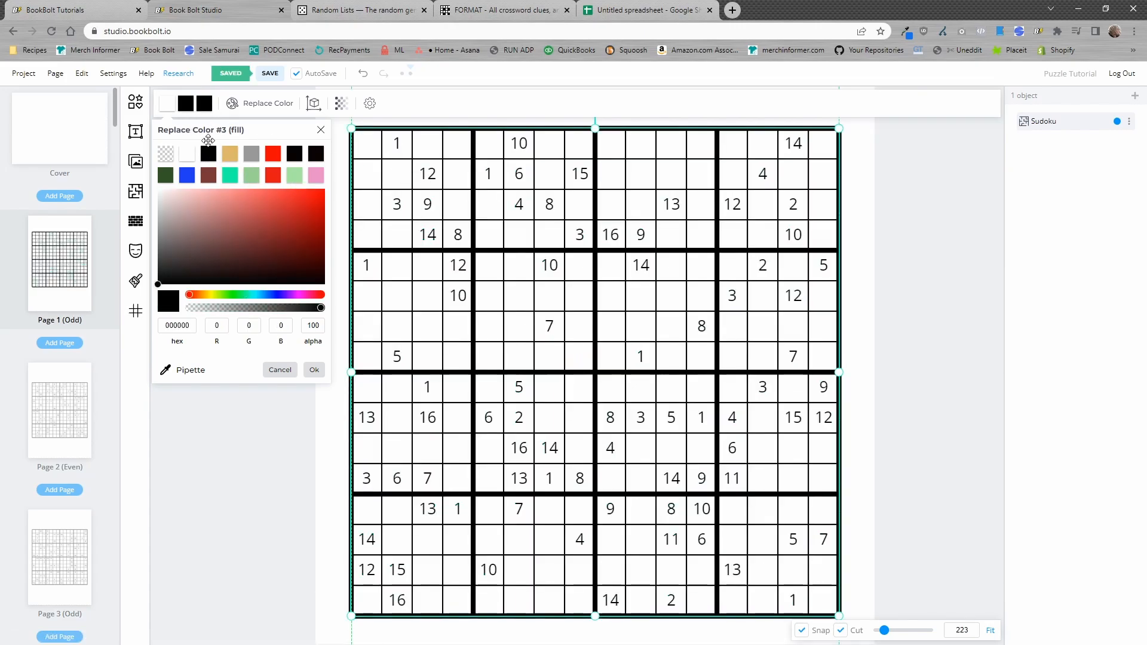
{"action": "left_click", "coordinate": [314, 370]}
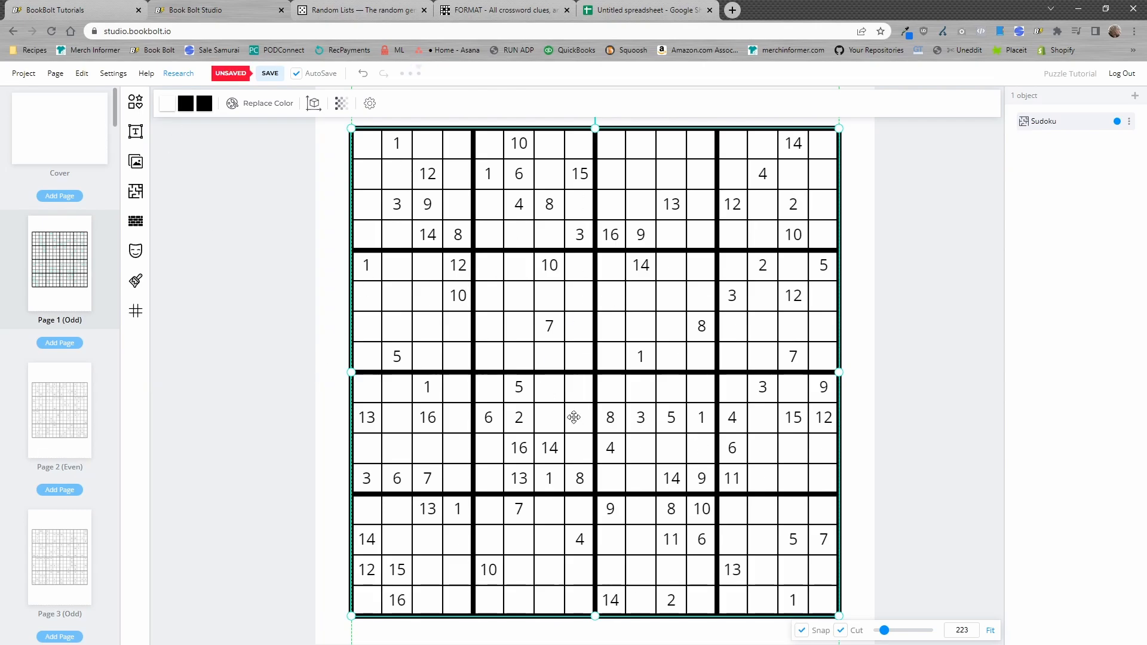
Step: Move the page 1 Sudoku grid further up the page and open its contents for editing
{"action": "scroll", "coordinate": [573, 414], "scroll_direction": "down", "scroll_amount": 2}
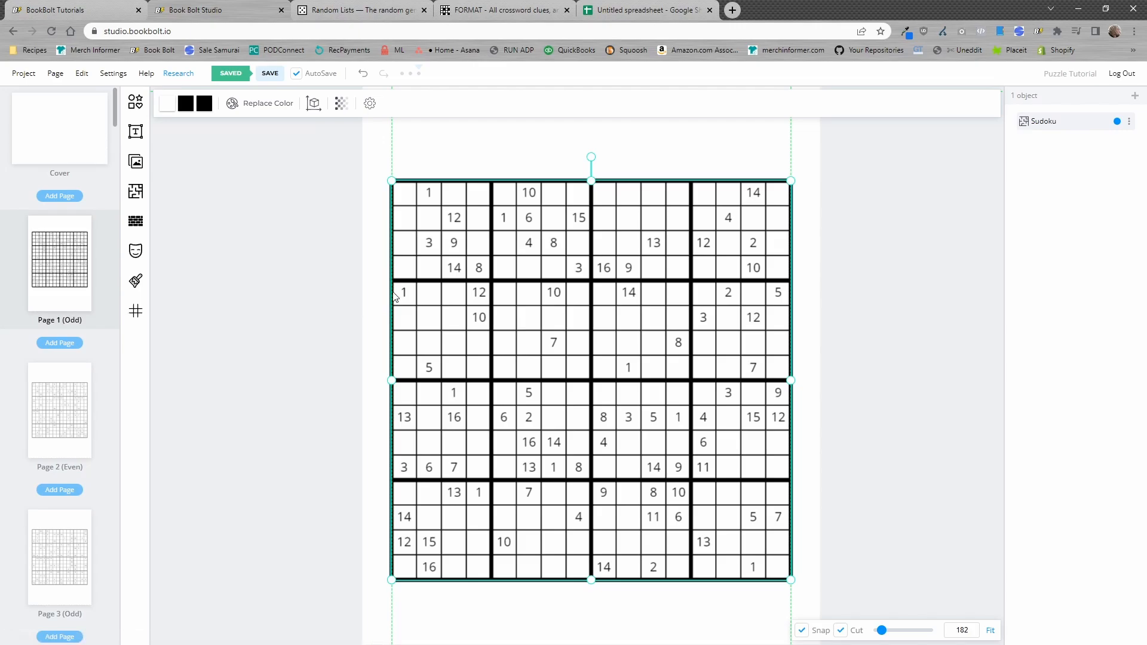
{"action": "left_click_drag", "start_coordinate": [553, 343], "coordinate": [554, 302]}
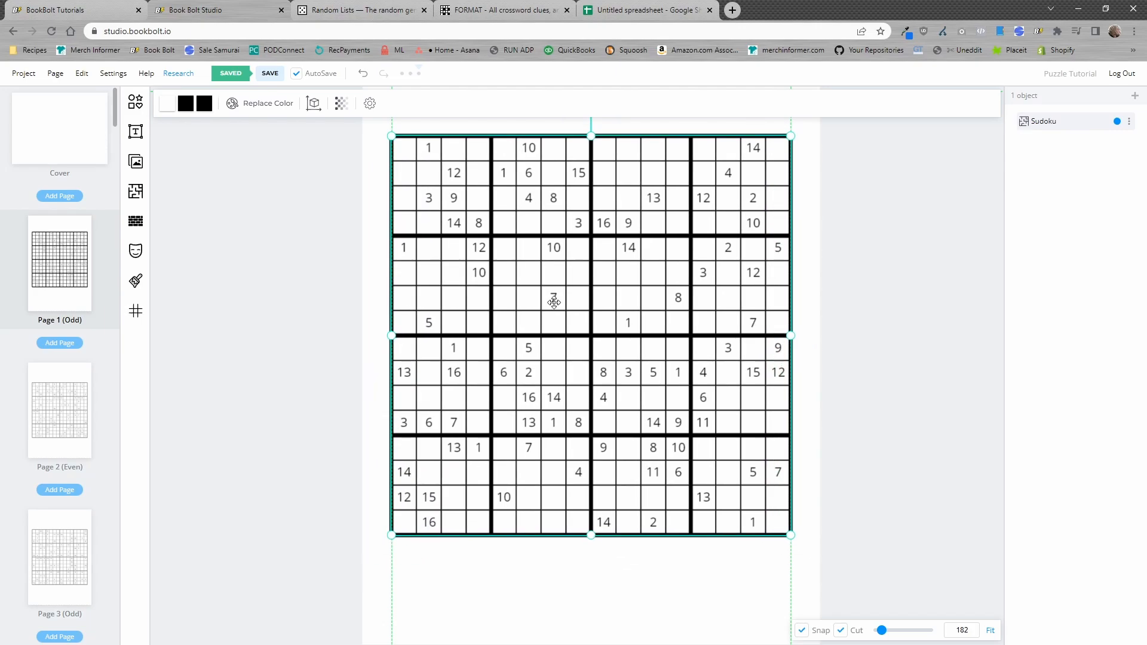
{"action": "right_click", "coordinate": [575, 286]}
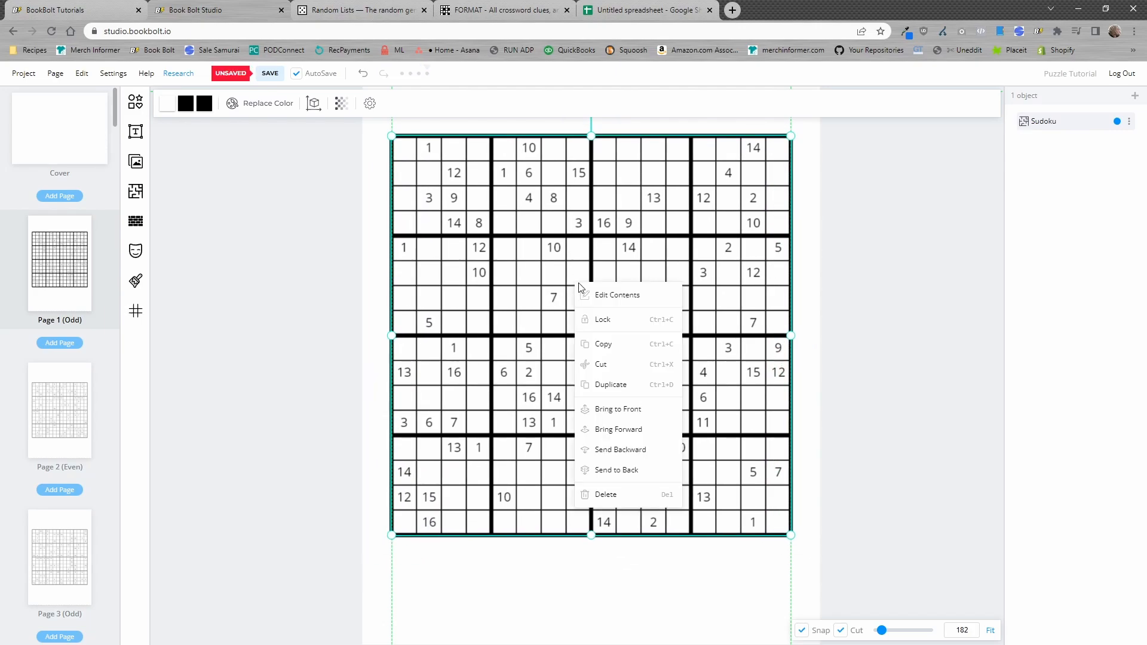
{"action": "left_click", "coordinate": [618, 300]}
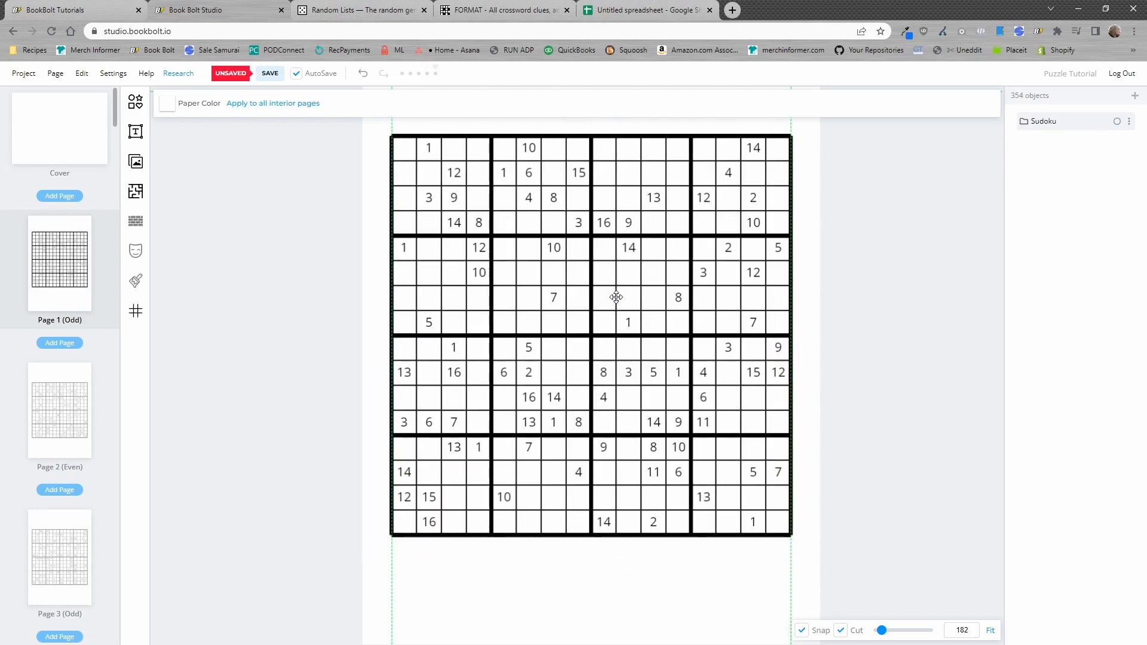
Step: Select individual numbers, a thick divider line and empty cells of the Sudoku to examine their separate editing options
{"action": "left_click", "coordinate": [556, 250]}
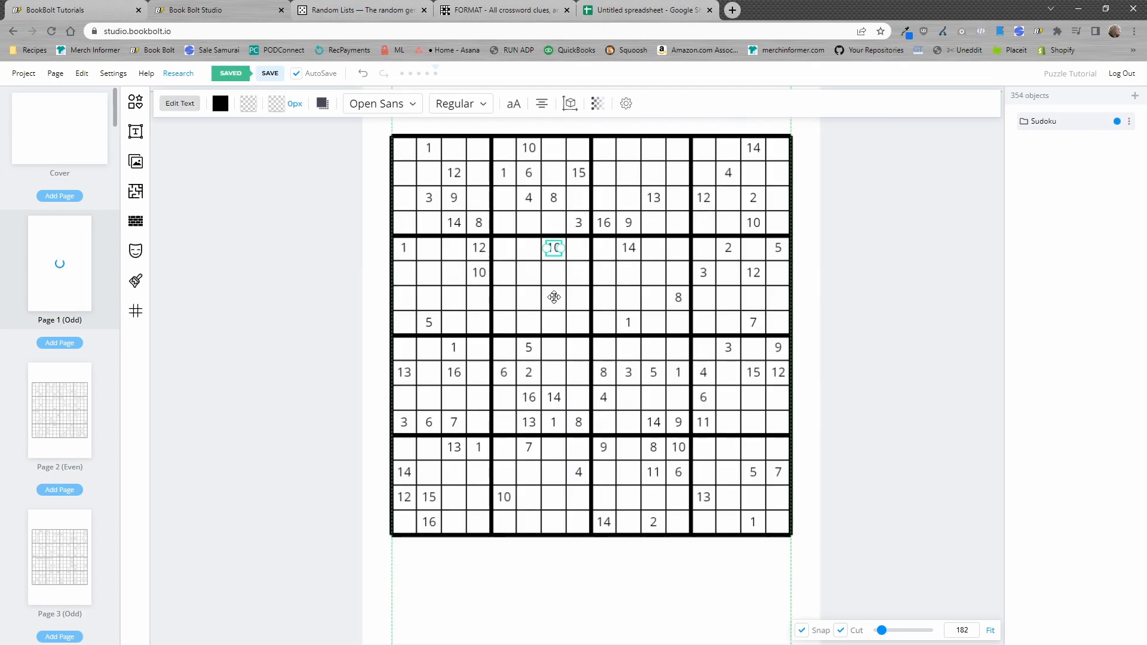
{"action": "left_click", "coordinate": [553, 297]}
{"action": "type", "text": "7"}
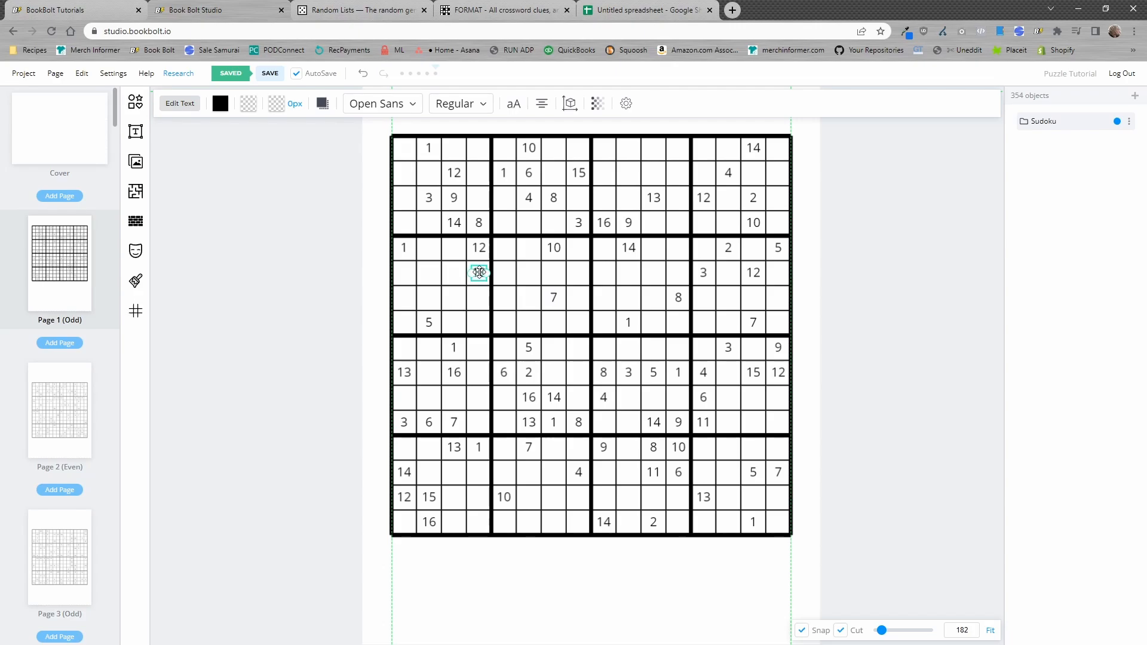
{"action": "left_click", "coordinate": [493, 257]}
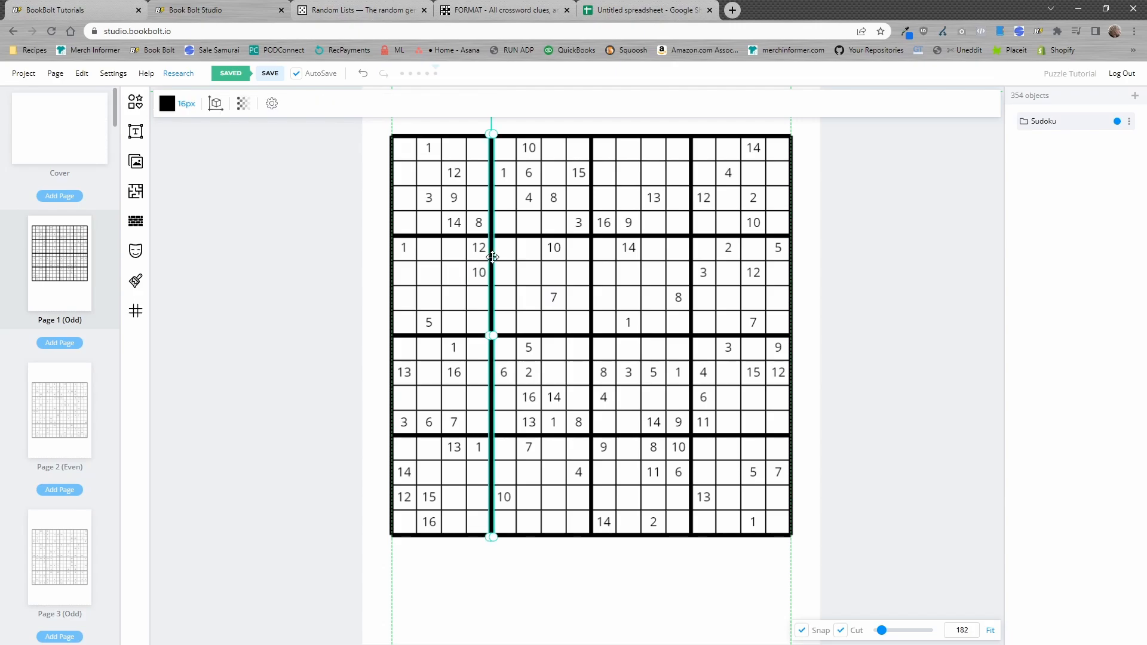
{"action": "left_click", "coordinate": [541, 236]}
{"action": "left_click", "coordinate": [593, 194]}
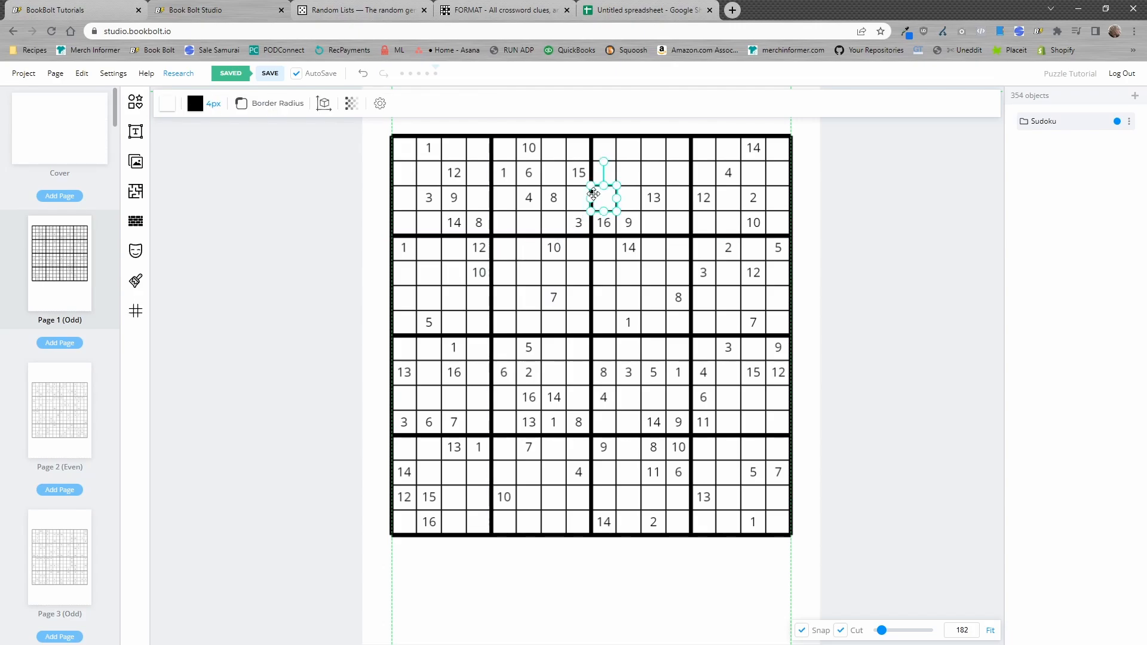
{"action": "left_click", "coordinate": [621, 174]}
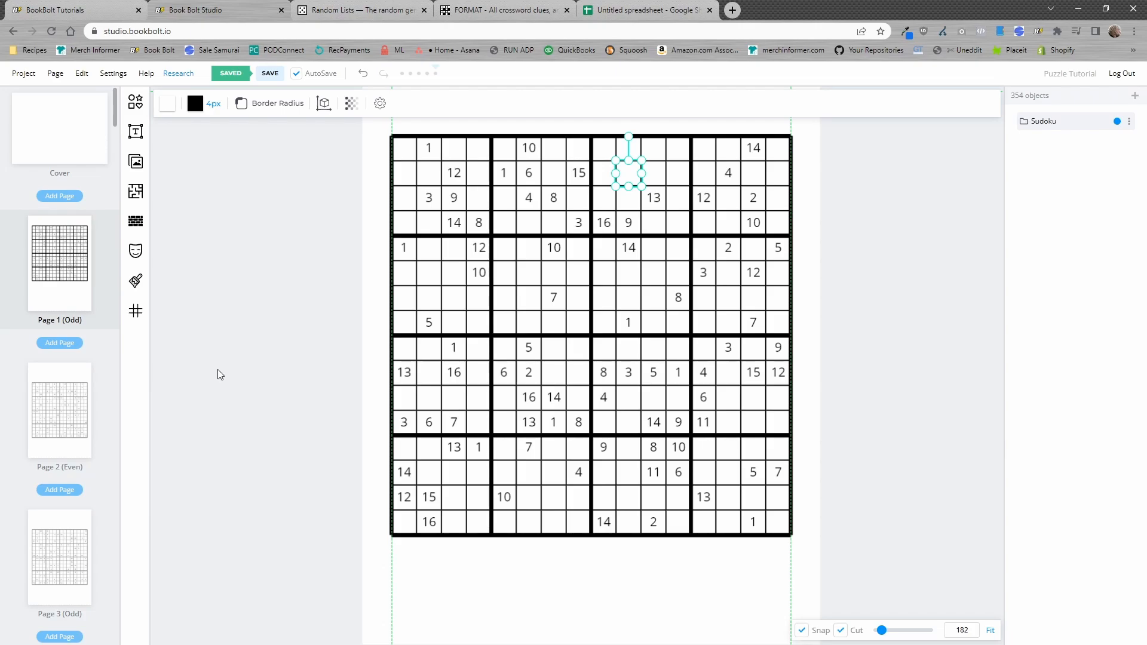
Step: Look over the page thumbnails from page 2 to page 12 and view the last Sudoku puzzle on page 5
{"action": "scroll", "coordinate": [91, 399], "scroll_direction": "down", "scroll_amount": 5}
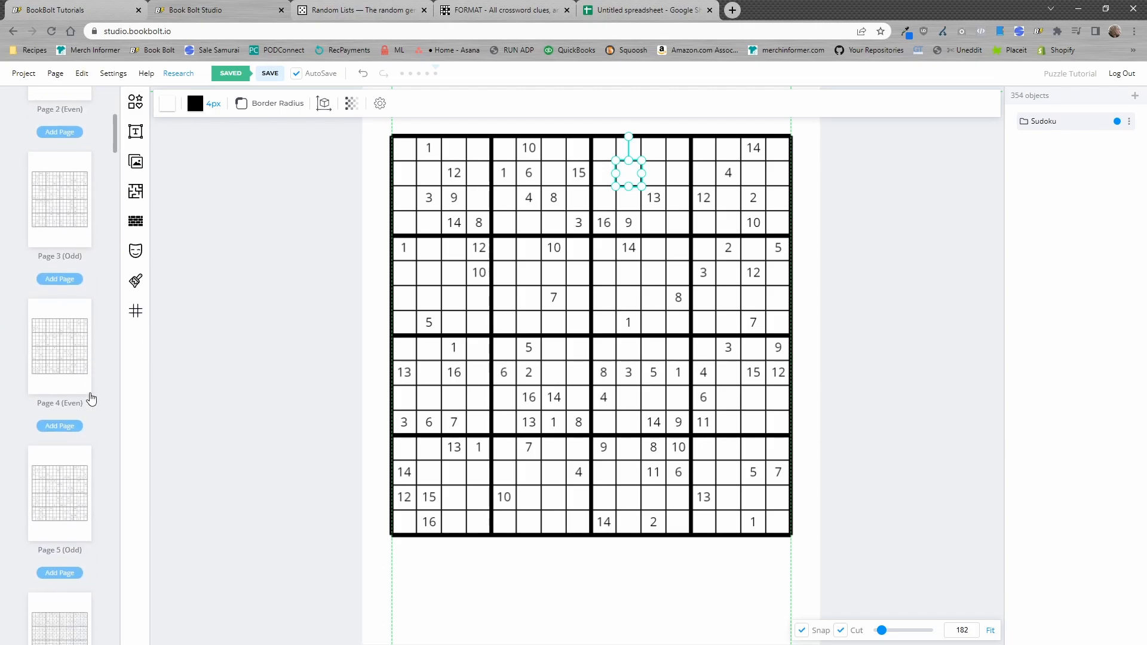
{"action": "scroll", "coordinate": [90, 399], "scroll_direction": "down", "scroll_amount": 15}
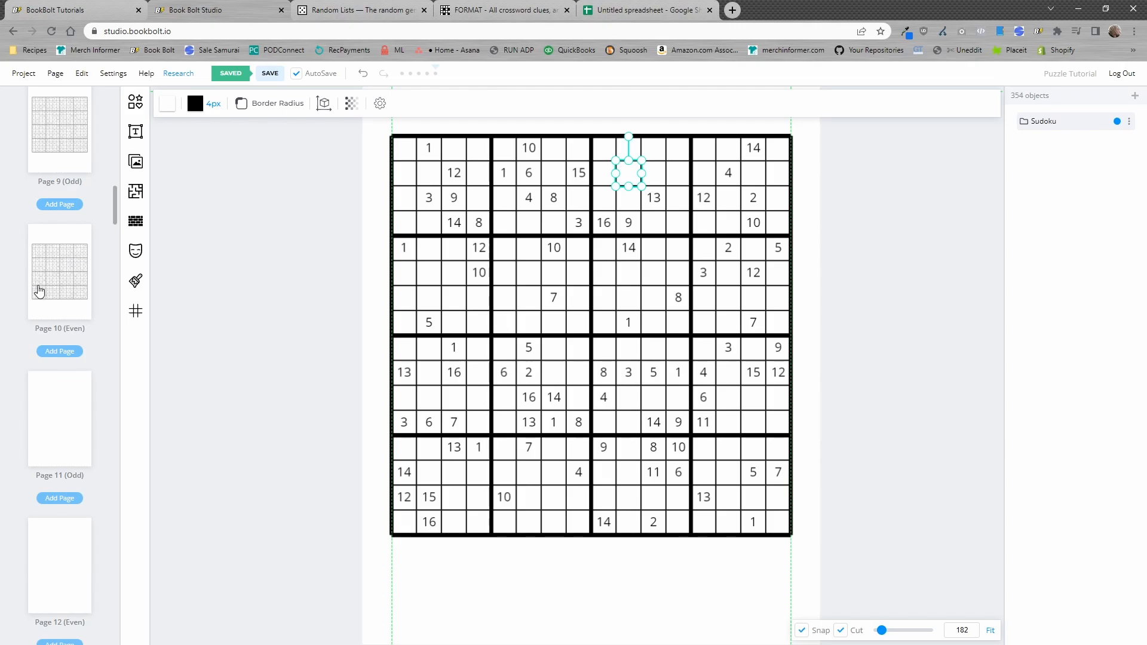
{"action": "scroll", "coordinate": [53, 322], "scroll_direction": "up", "scroll_amount": 8}
{"action": "scroll", "coordinate": [70, 359], "scroll_direction": "up", "scroll_amount": 2}
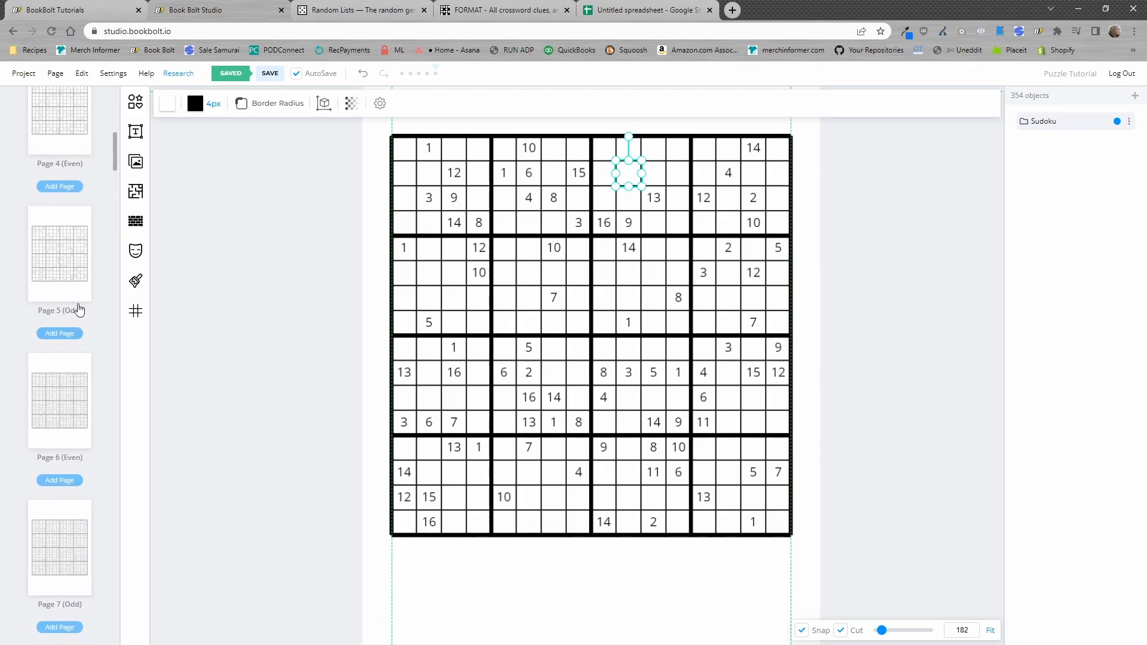
{"action": "left_click", "coordinate": [72, 288]}
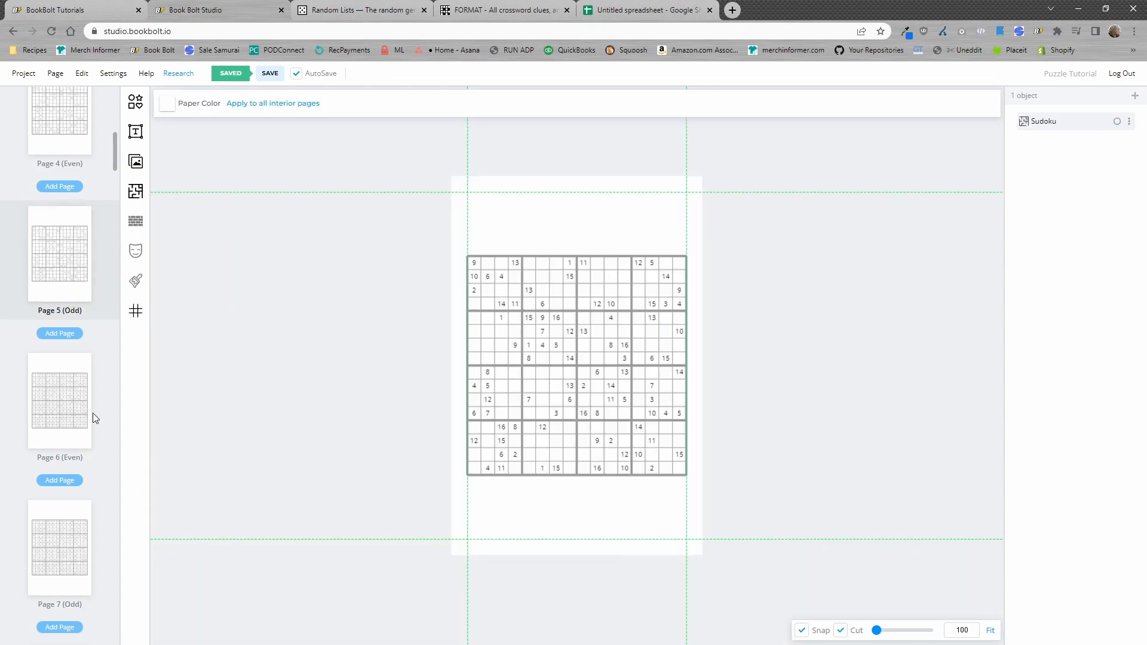
Step: Add a heading reading "Solutions" above the solved Sudoku grid on page 6 and save the project
{"action": "left_click", "coordinate": [63, 399]}
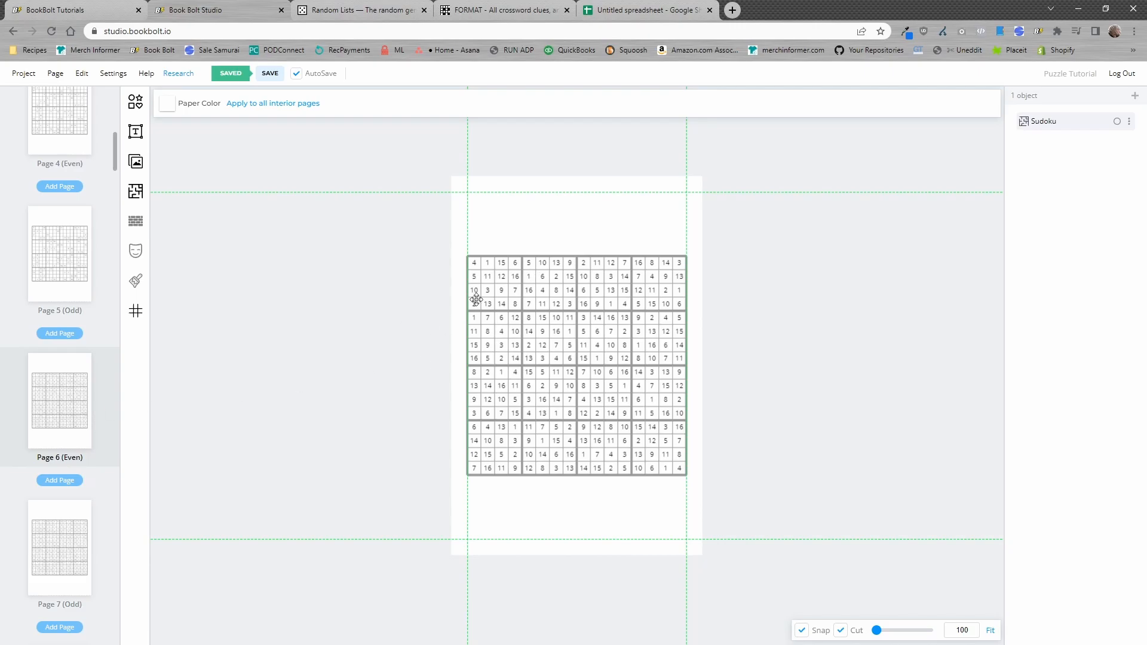
{"action": "left_click", "coordinate": [135, 131]}
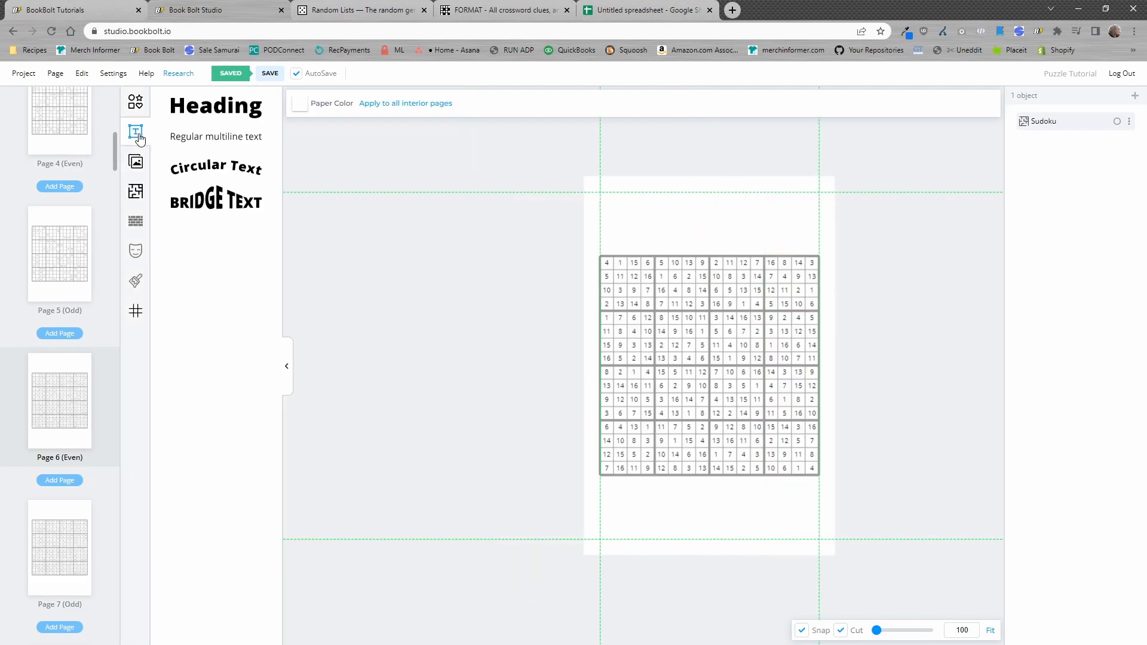
{"action": "left_click", "coordinate": [215, 106]}
{"action": "left_click_drag", "start_coordinate": [705, 366], "coordinate": [708, 222]}
{"action": "double_click", "coordinate": [717, 222]}
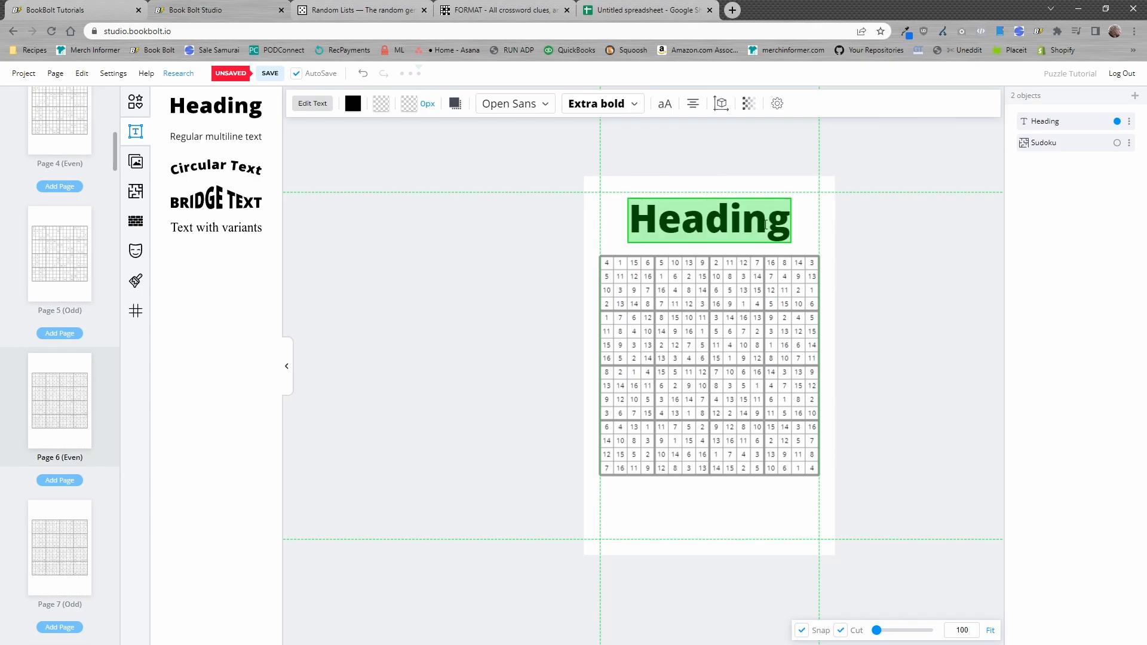
{"action": "type", "text": "Solutions"}
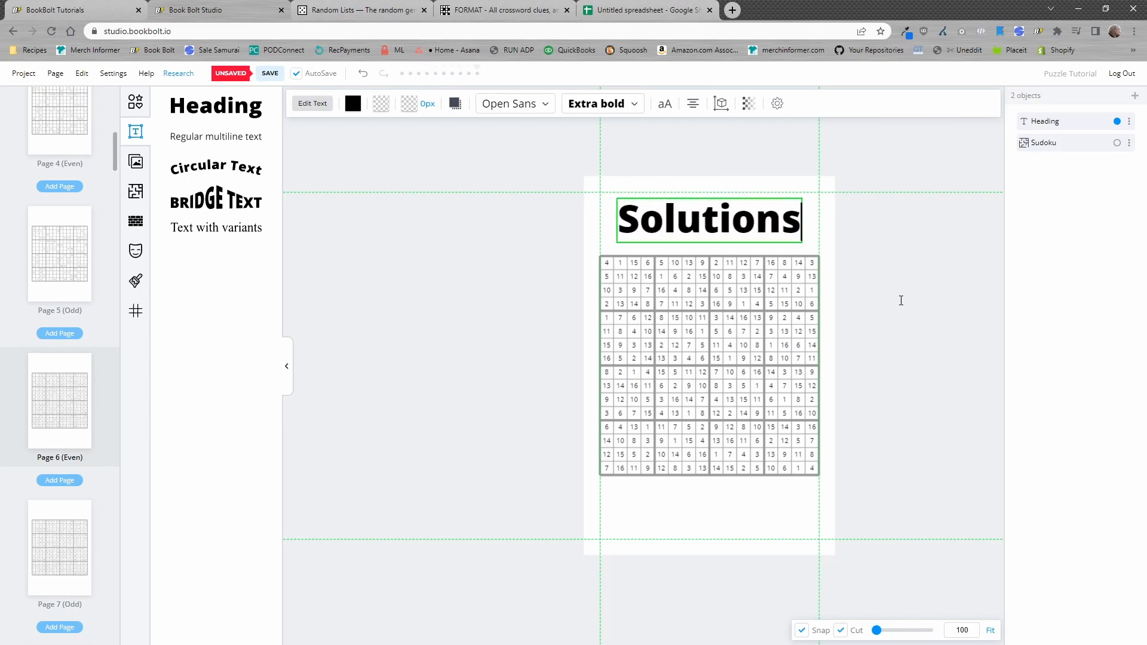
{"action": "left_click", "coordinate": [263, 72]}
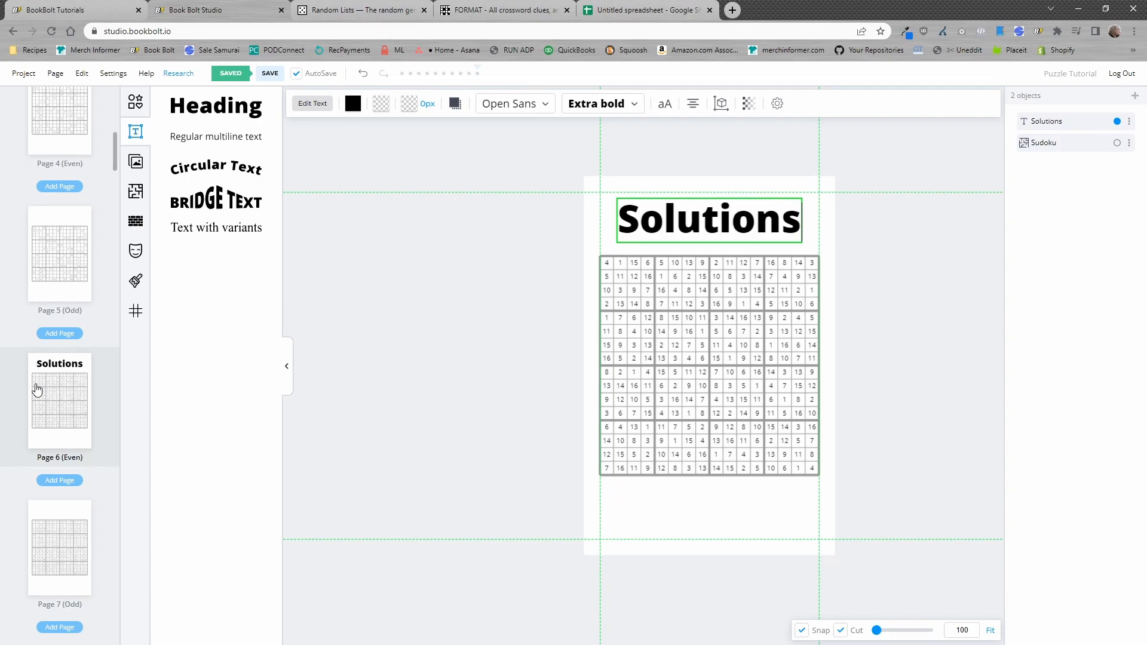
Step: On blank page 11, choose the Nurikabe template from the interior templates filtered by Word Puzzle and Maze
{"action": "scroll", "coordinate": [93, 422], "scroll_direction": "down", "scroll_amount": 10}
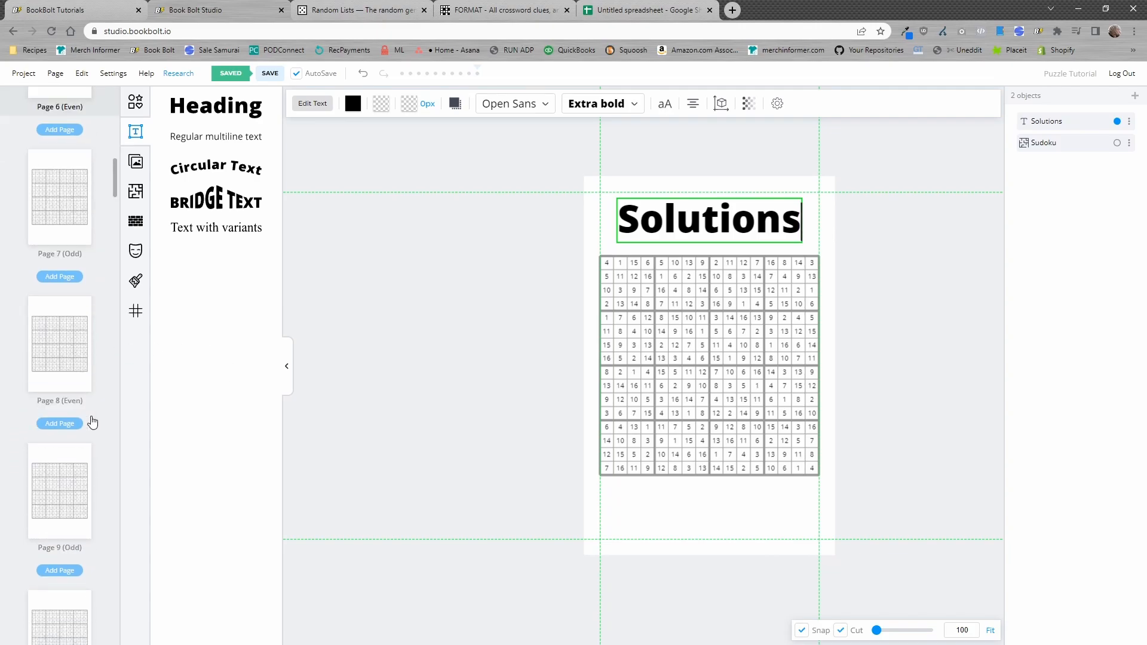
{"action": "left_click", "coordinate": [70, 417]}
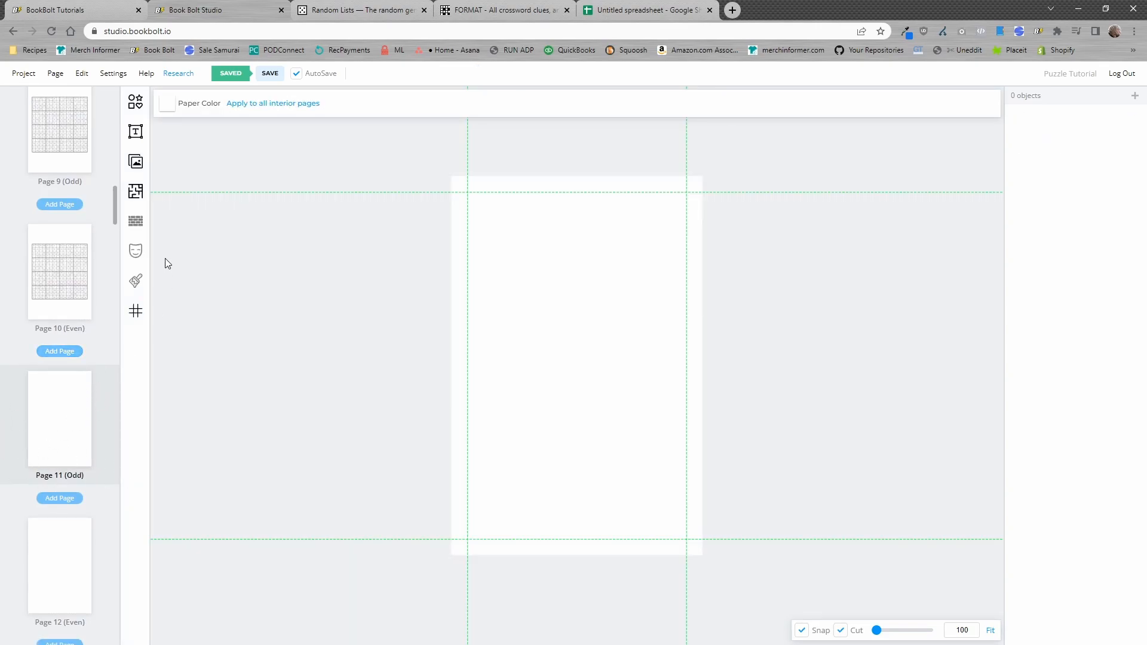
{"action": "left_click", "coordinate": [140, 195]}
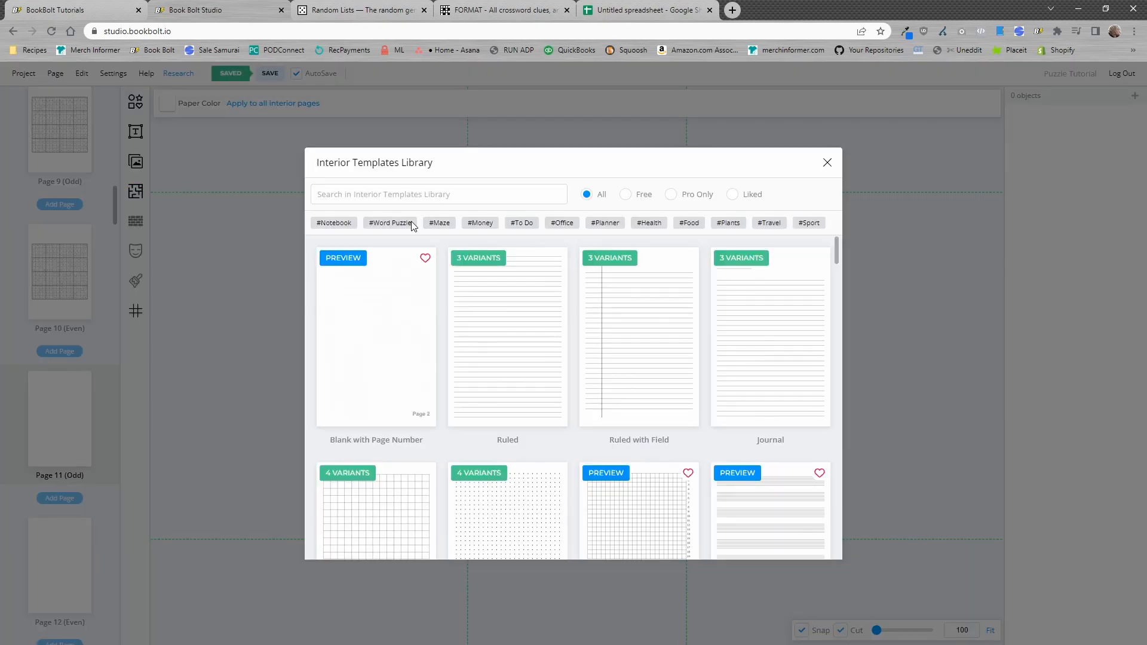
{"action": "left_click", "coordinate": [411, 225]}
{"action": "left_click", "coordinate": [440, 222]}
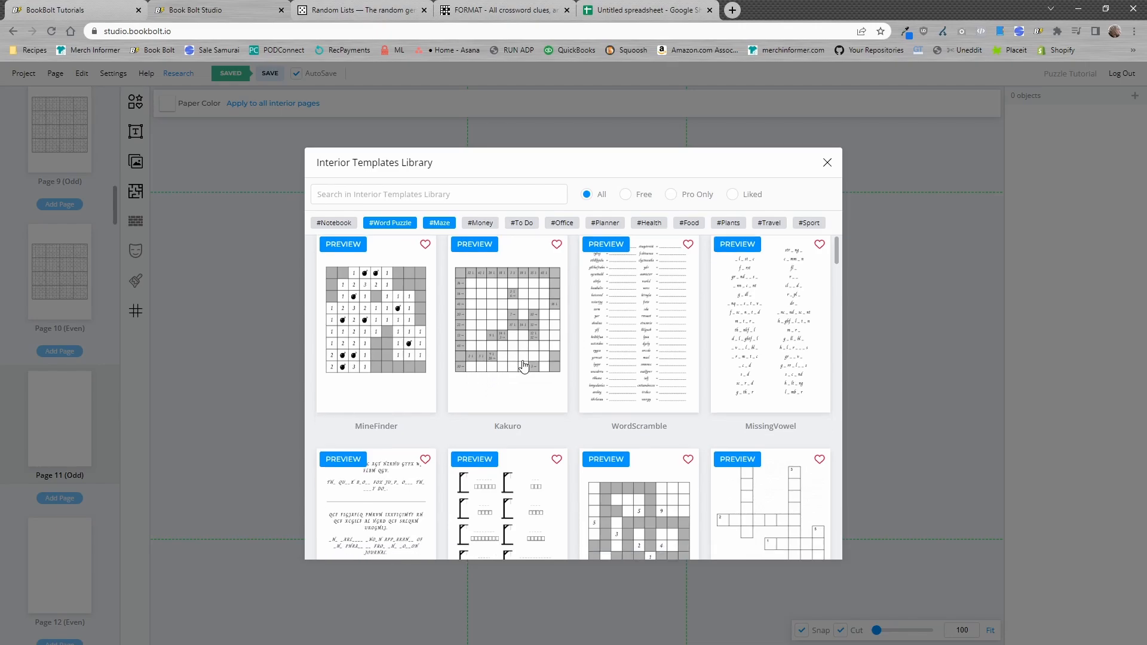
{"action": "scroll", "coordinate": [525, 362], "scroll_direction": "down", "scroll_amount": 3}
{"action": "scroll", "coordinate": [523, 360], "scroll_direction": "down", "scroll_amount": 2}
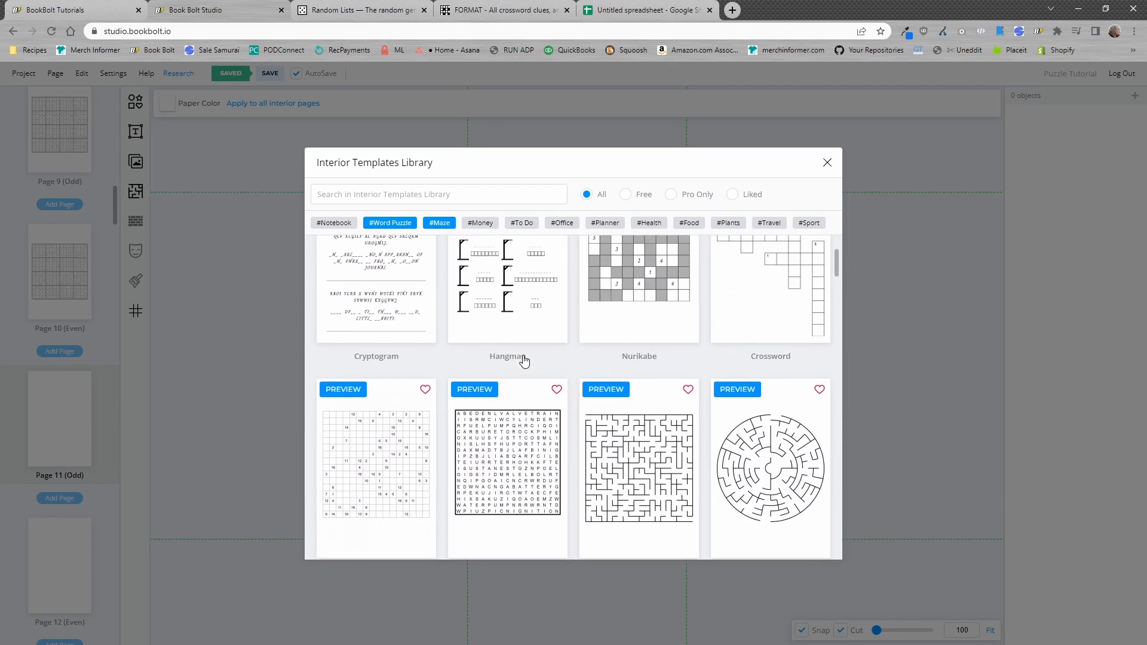
{"action": "scroll", "coordinate": [597, 341], "scroll_direction": "up", "scroll_amount": 1}
{"action": "left_click", "coordinate": [641, 356]}
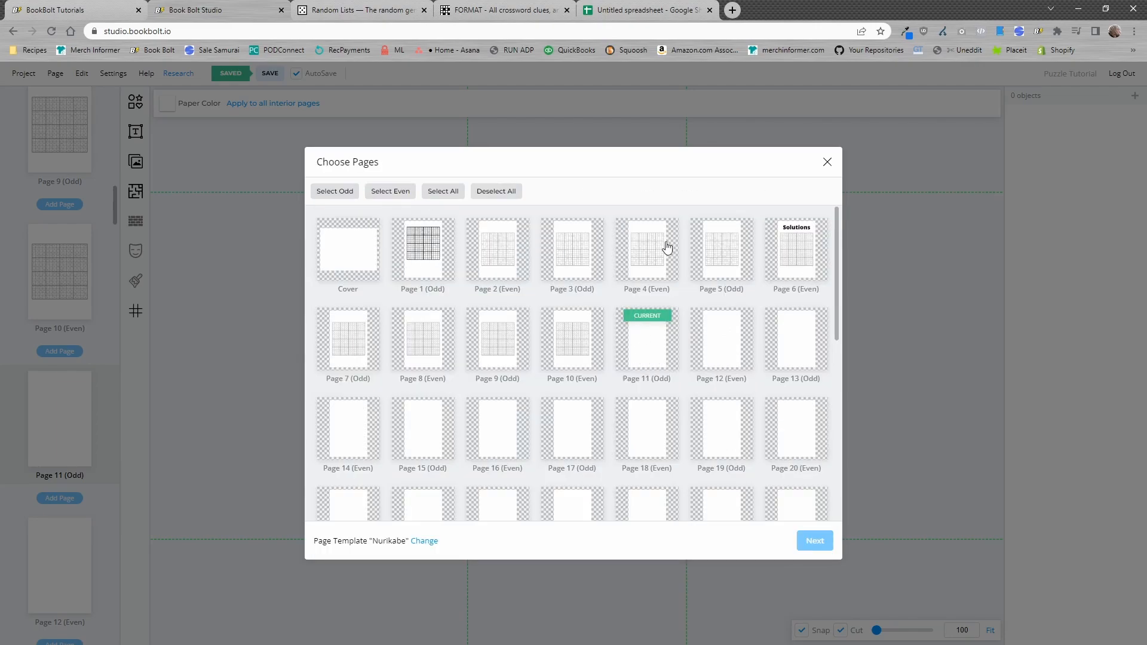
Step: Select pages 11 through 15 for the Nurikabe template and continue to its options
{"action": "left_click", "coordinate": [651, 355]}
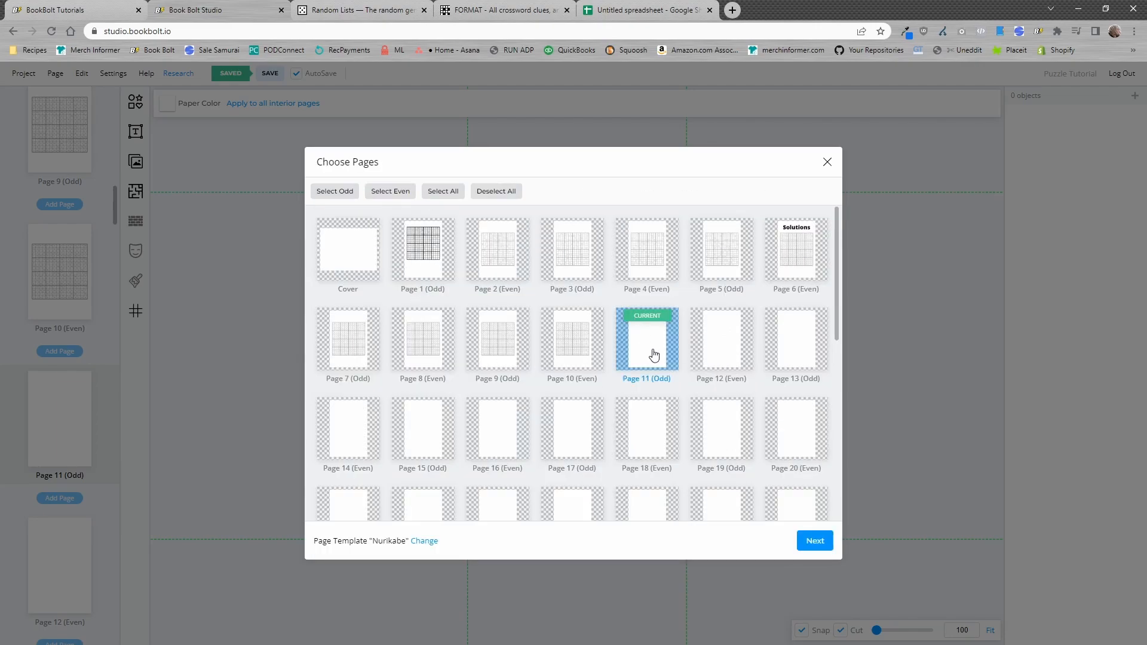
{"action": "left_click", "coordinate": [722, 357]}
{"action": "left_click", "coordinate": [785, 356]}
{"action": "left_click", "coordinate": [363, 440]}
{"action": "left_click", "coordinate": [433, 437]}
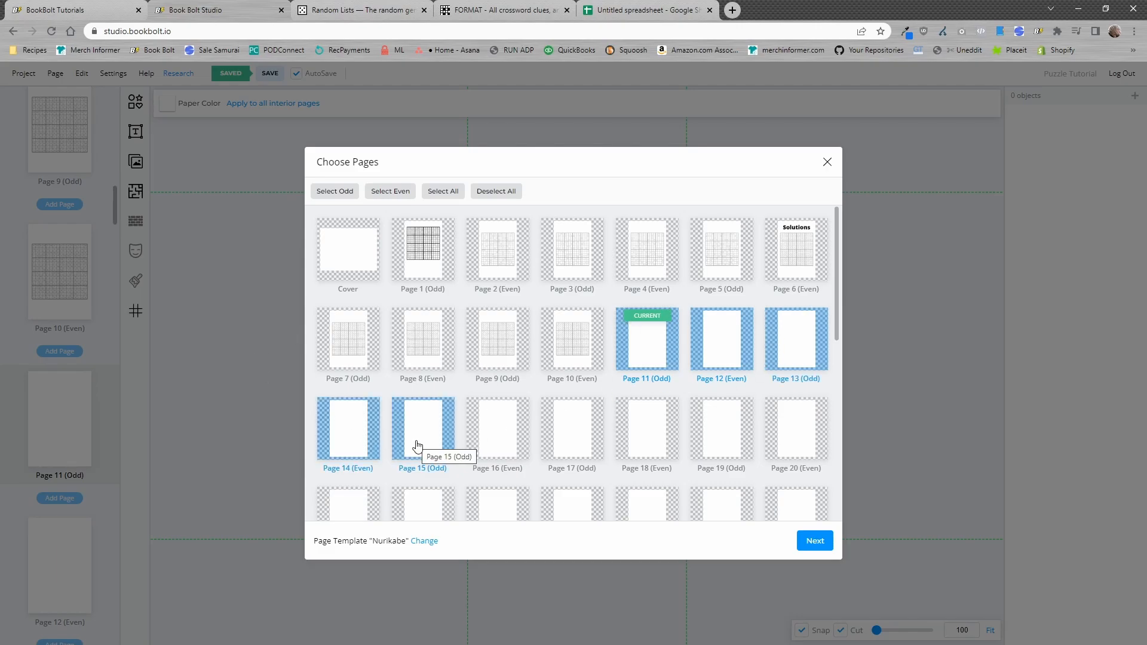
{"action": "left_click", "coordinate": [814, 542]}
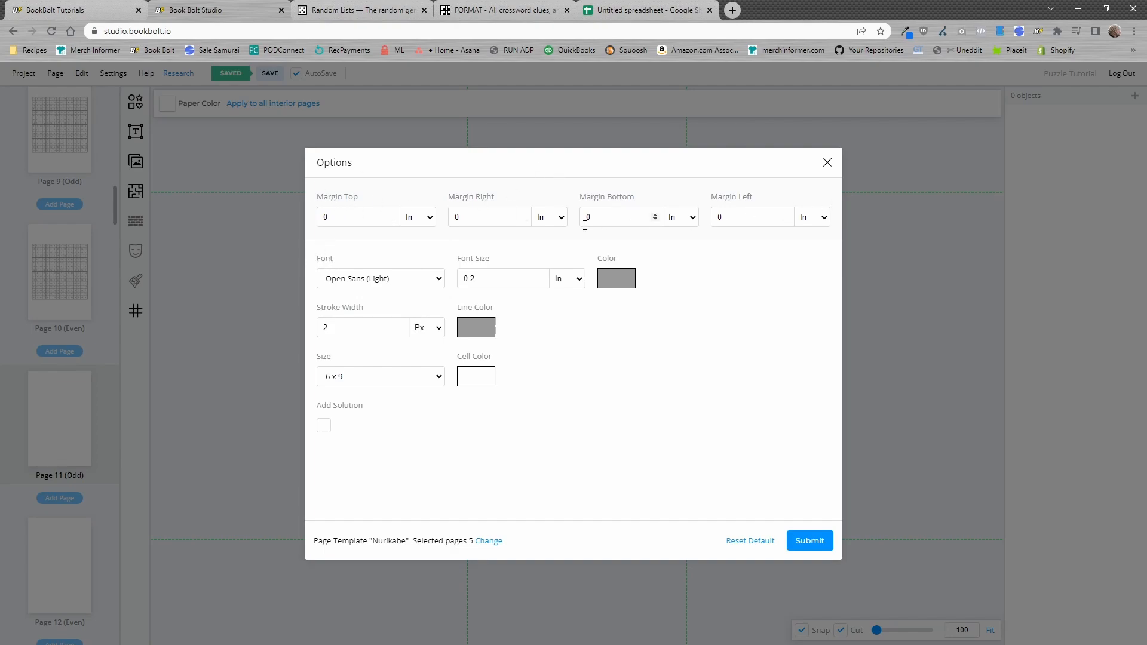
Step: Generate the Nurikabe puzzles with Open Sans (Semi bold) font, 6 x 9 size and solutions added
{"action": "left_click", "coordinate": [429, 280]}
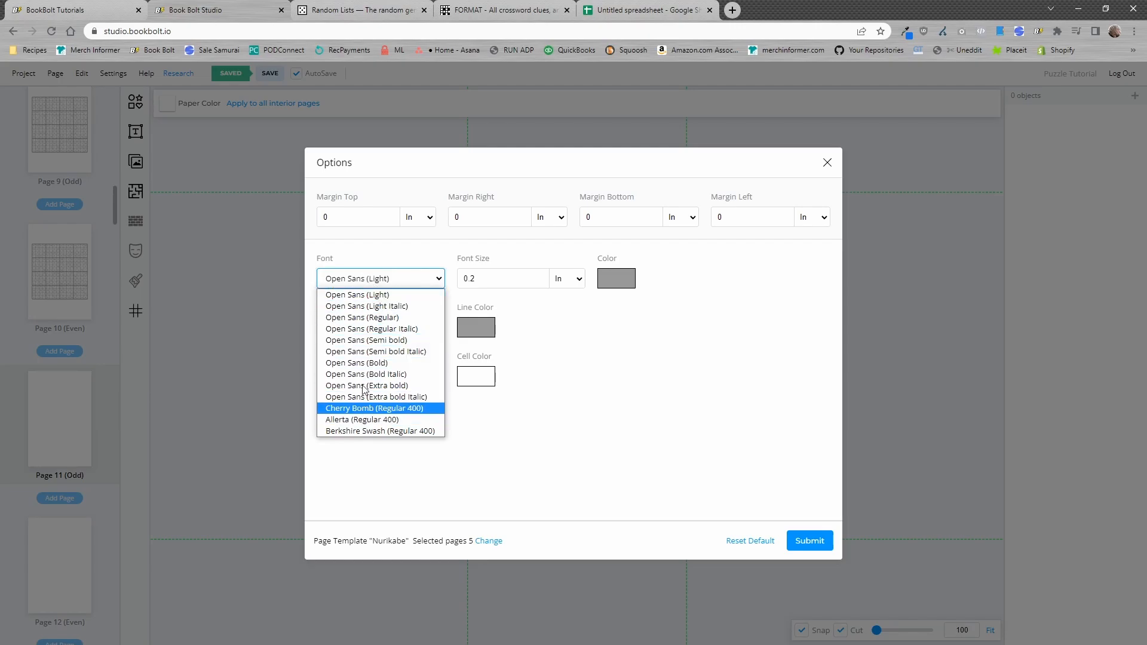
{"action": "left_click", "coordinate": [384, 341]}
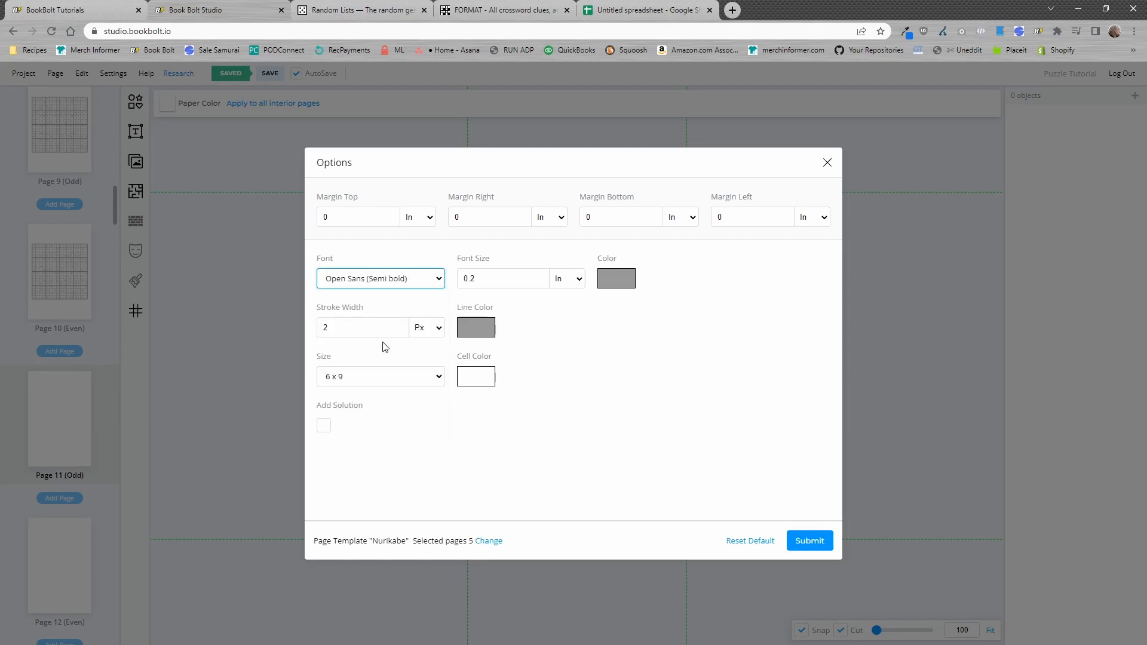
{"action": "left_click", "coordinate": [403, 381]}
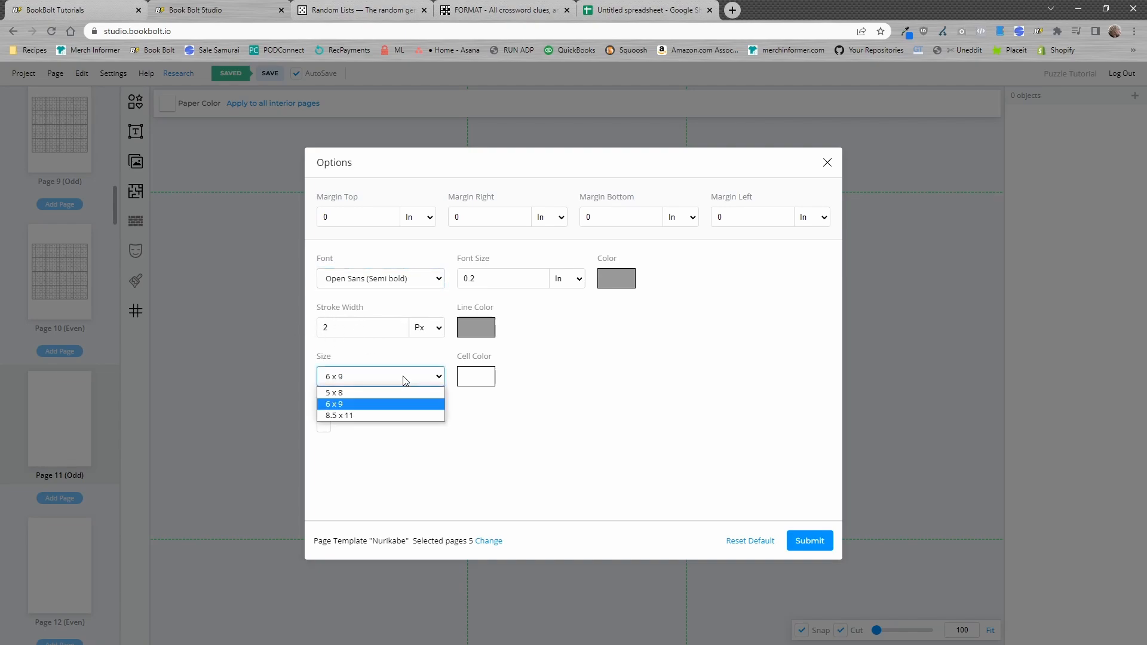
{"action": "left_click", "coordinate": [376, 409]}
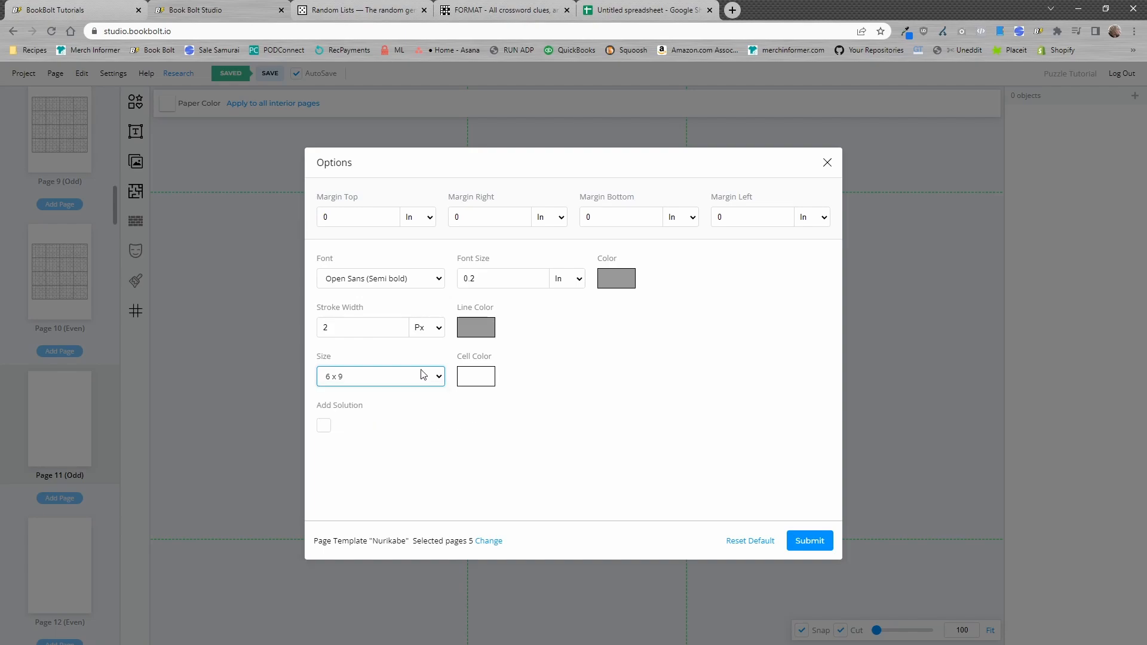
{"action": "left_click", "coordinate": [325, 426]}
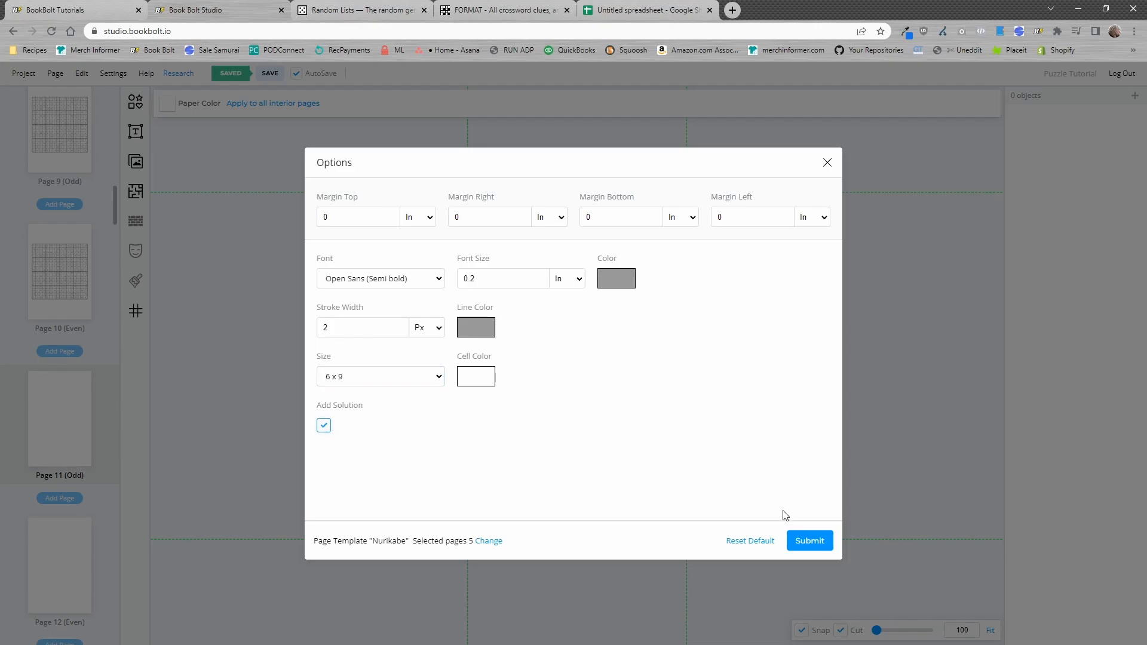
{"action": "left_click", "coordinate": [811, 539]}
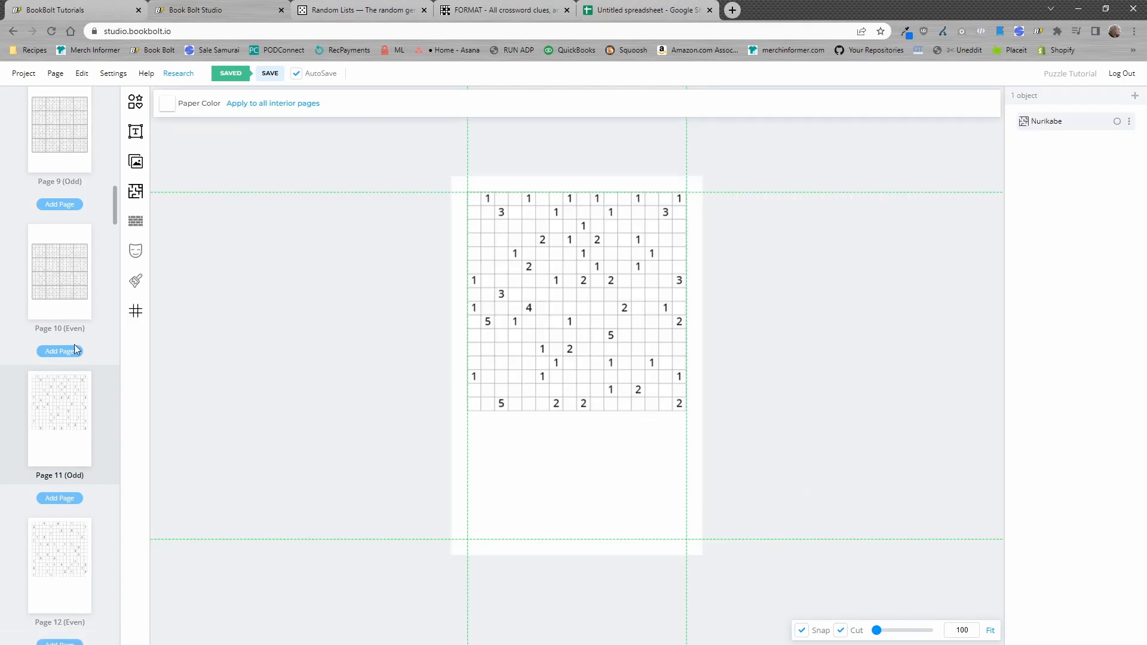
Step: Look over the generated Nurikabe pages and select the puzzle on page 12 to view its editing options
{"action": "scroll", "coordinate": [80, 404], "scroll_direction": "down", "scroll_amount": 5}
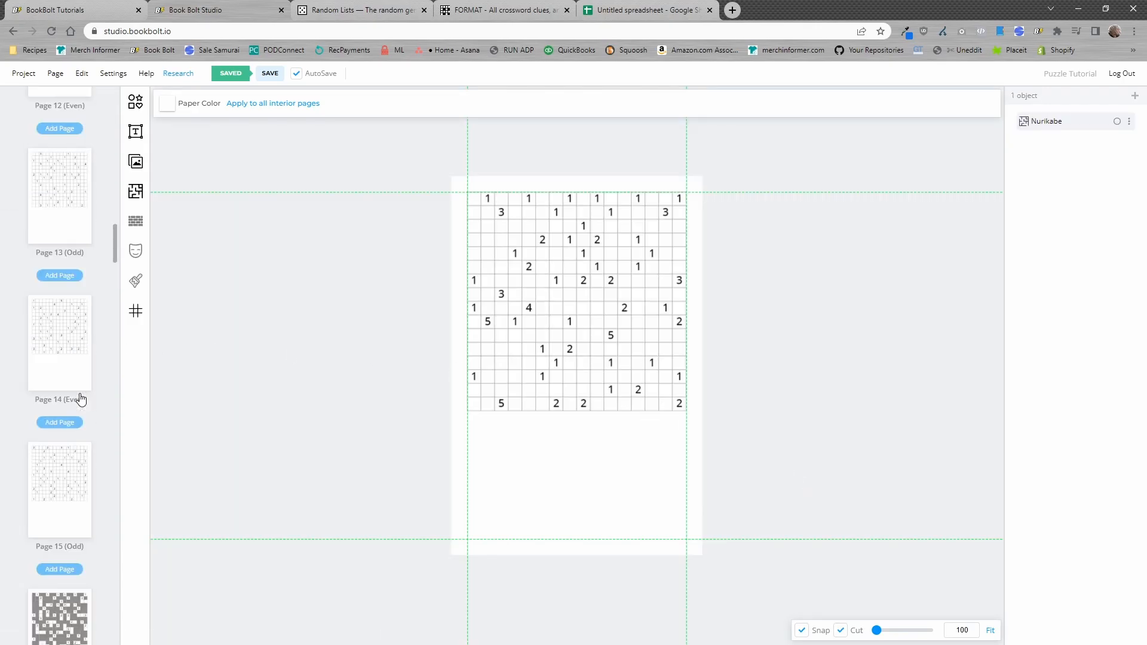
{"action": "scroll", "coordinate": [88, 366], "scroll_direction": "up", "scroll_amount": 3}
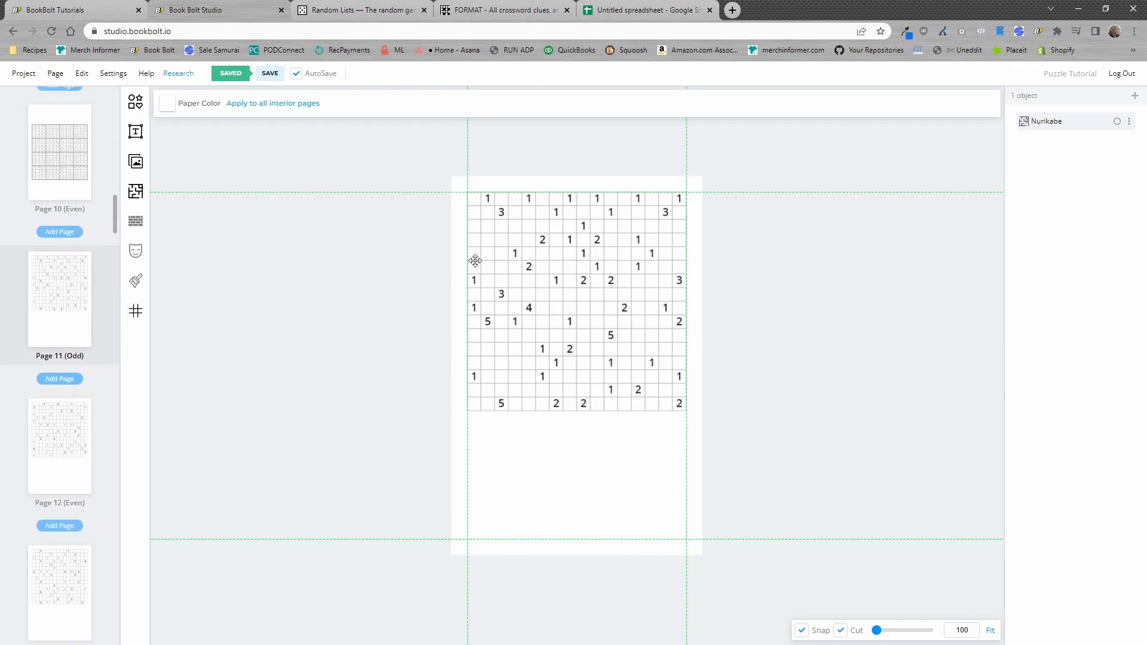
{"action": "scroll", "coordinate": [56, 394], "scroll_direction": "down", "scroll_amount": 3}
{"action": "left_click", "coordinate": [51, 270]}
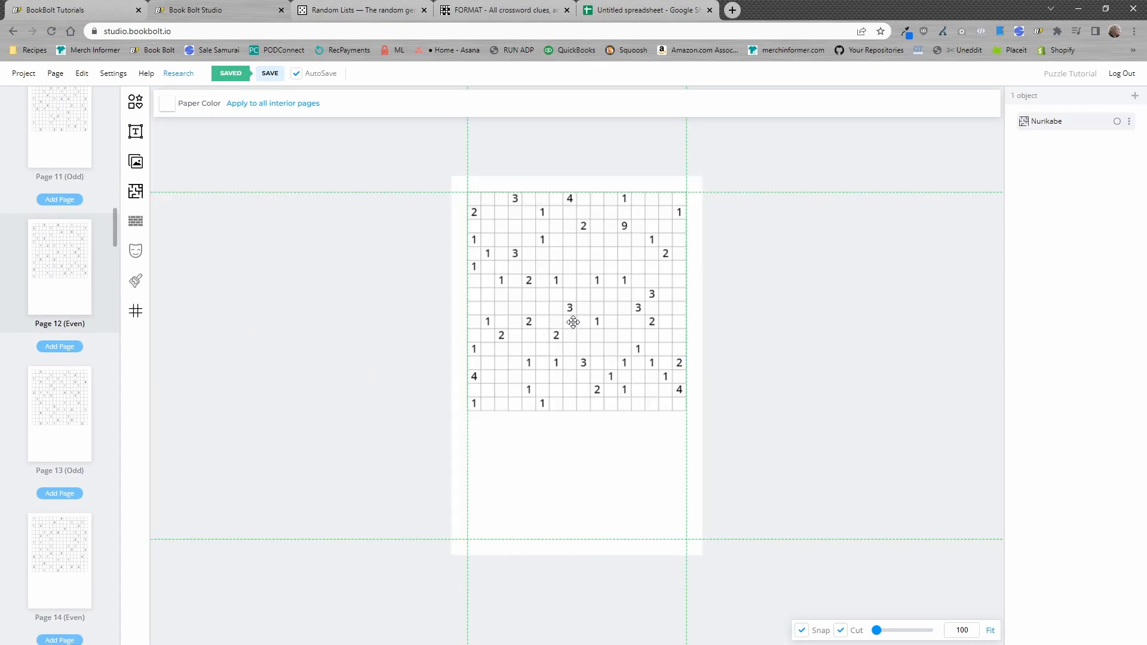
{"action": "mouse_move", "coordinate": [565, 323]}
{"action": "left_mouse_down"}
{"action": "mouse_move", "coordinate": [573, 375]}
{"action": "mouse_move", "coordinate": [569, 309]}
{"action": "mouse_move", "coordinate": [569, 322]}
{"action": "left_mouse_up"}
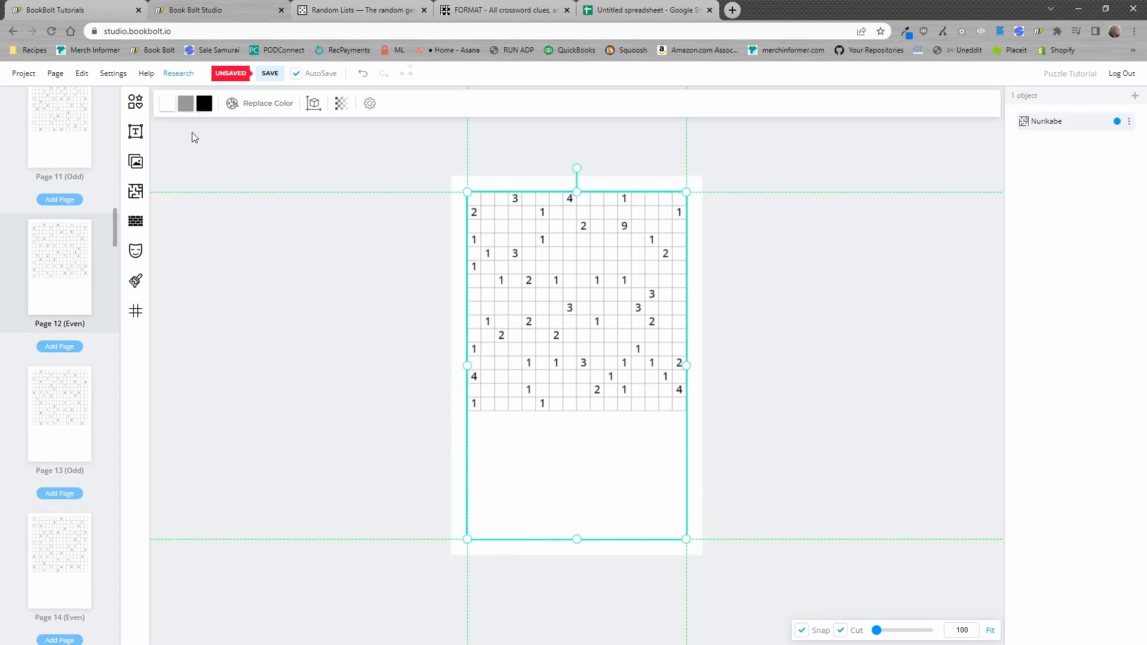
Step: Move the solved Nurikabe grid on page 16 down to leave room for a heading above it
{"action": "scroll", "coordinate": [90, 359], "scroll_direction": "down", "scroll_amount": 9}
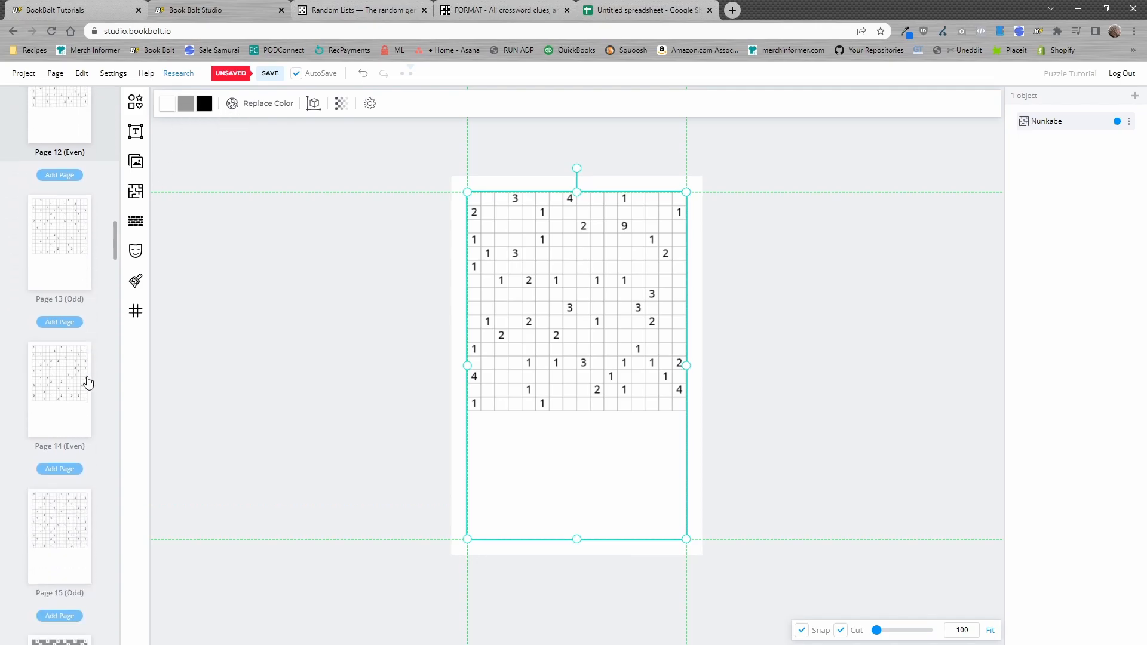
{"action": "left_click", "coordinate": [84, 357]}
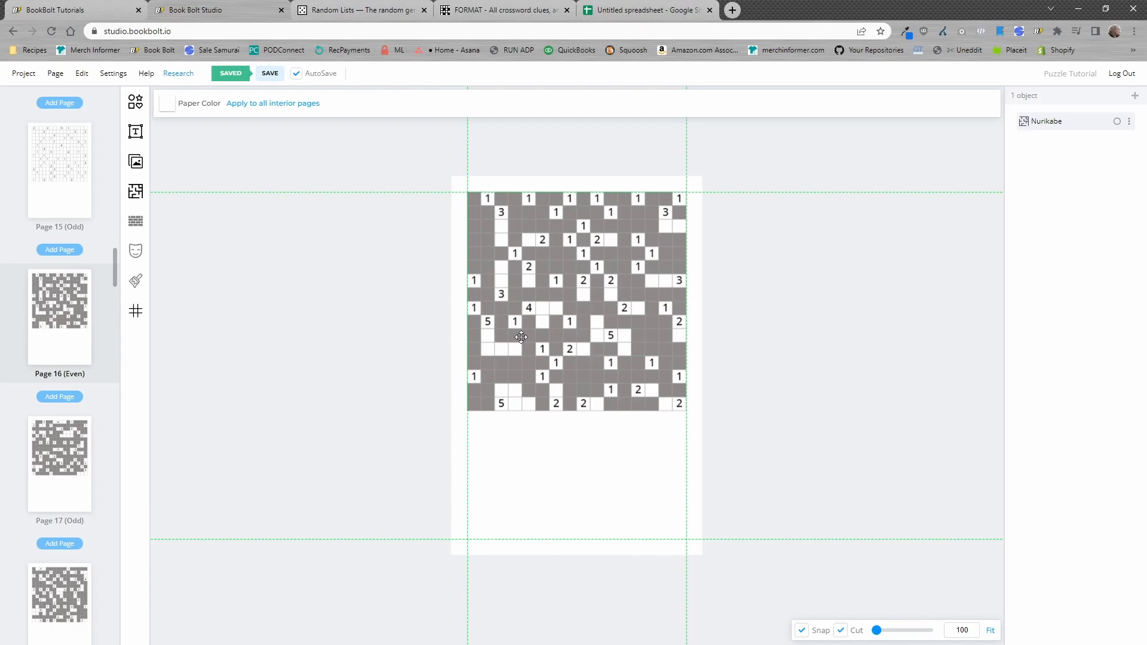
{"action": "left_click_drag", "start_coordinate": [540, 317], "coordinate": [537, 373]}
Step: Add a heading reading "Solutions" above the solved Nurikabe grid on page 16 and save the project
{"action": "left_click", "coordinate": [135, 140]}
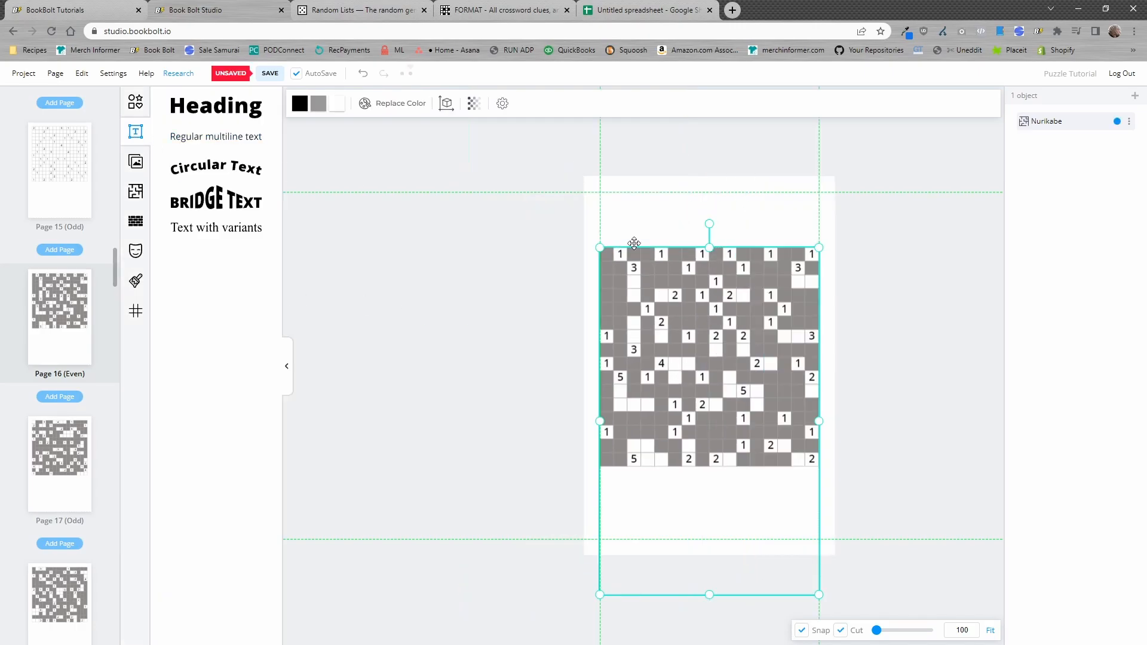
{"action": "left_click", "coordinate": [216, 106]}
{"action": "left_click_drag", "start_coordinate": [721, 331], "coordinate": [721, 222]}
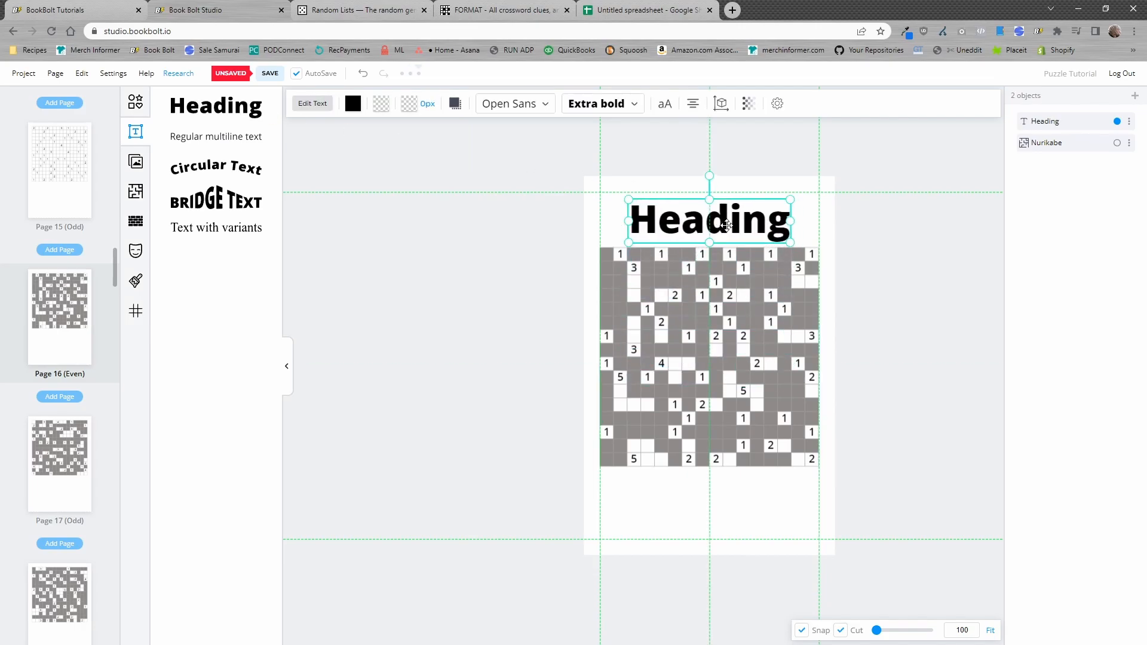
{"action": "double_click", "coordinate": [723, 225]}
{"action": "type", "text": "Solutions"}
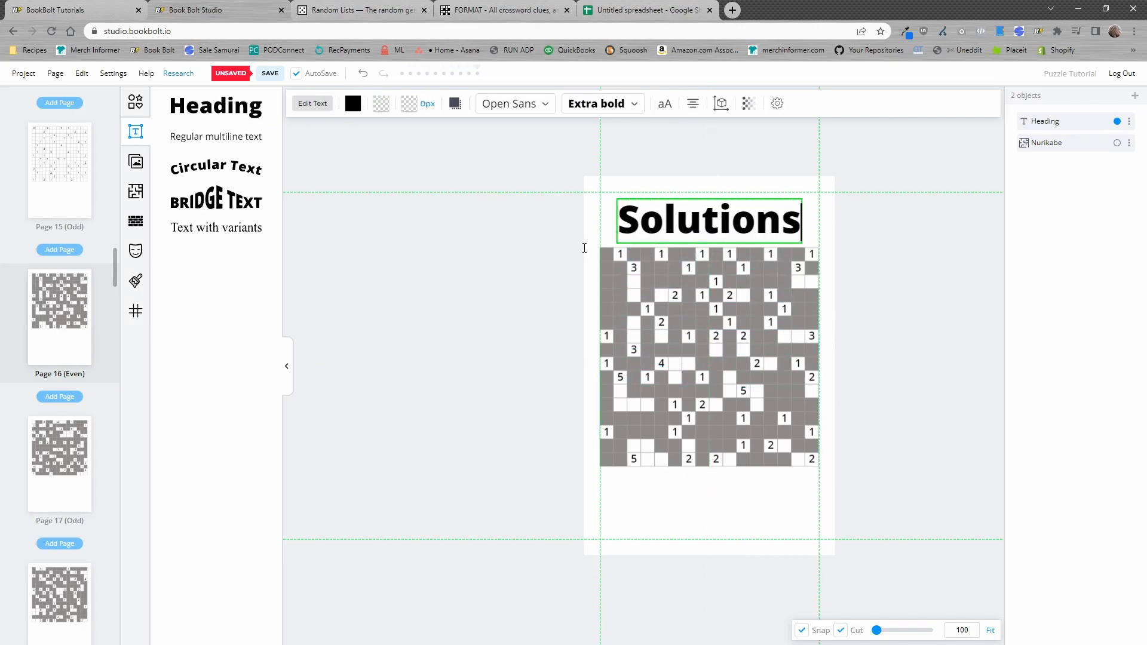
{"action": "left_click", "coordinate": [557, 282]}
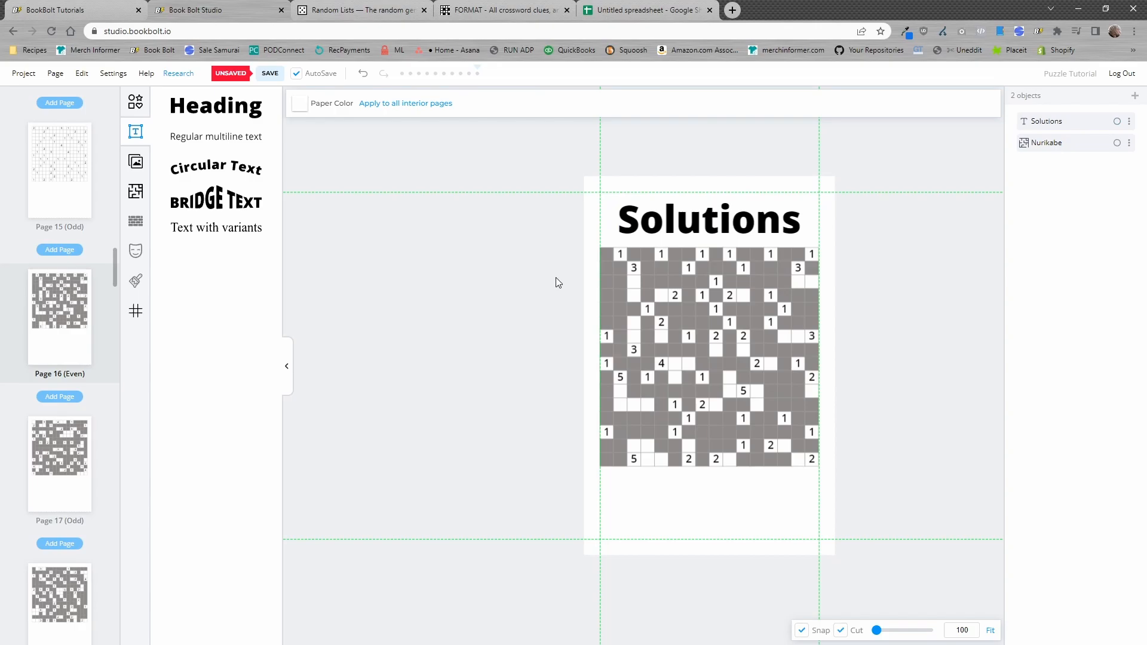
{"action": "left_click", "coordinate": [270, 73]}
Step: On blank page 21, choose the Crossword template from the interior templates filtered by Word Puzzle
{"action": "scroll", "coordinate": [84, 427], "scroll_direction": "down", "scroll_amount": 6}
{"action": "scroll", "coordinate": [83, 428], "scroll_direction": "down", "scroll_amount": 5}
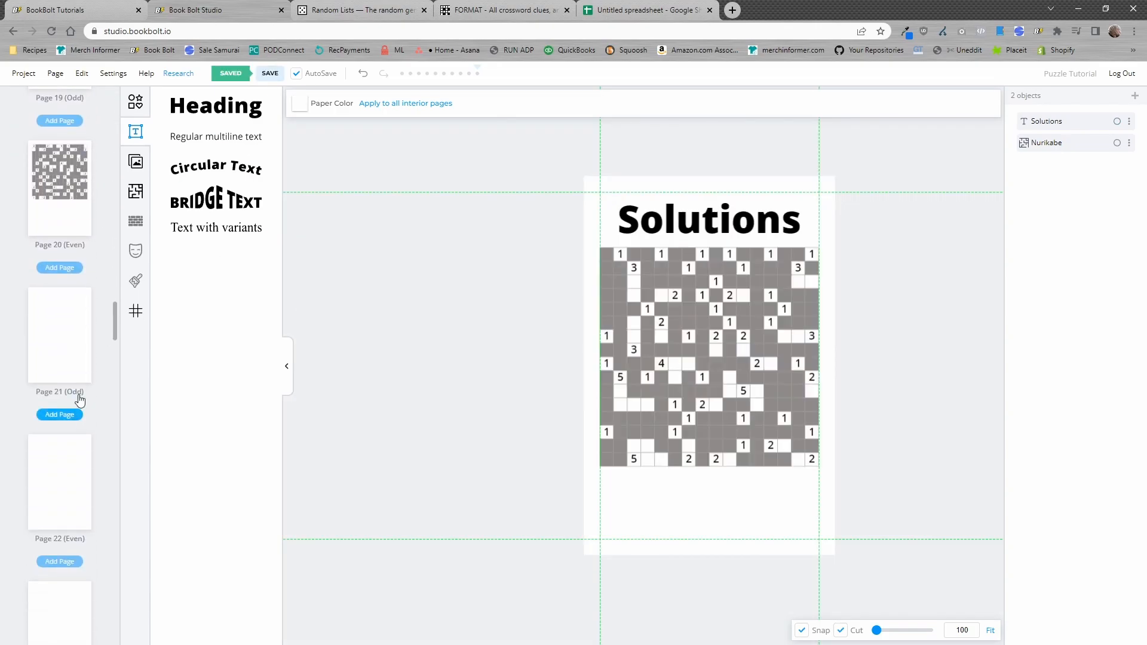
{"action": "left_click", "coordinate": [56, 340]}
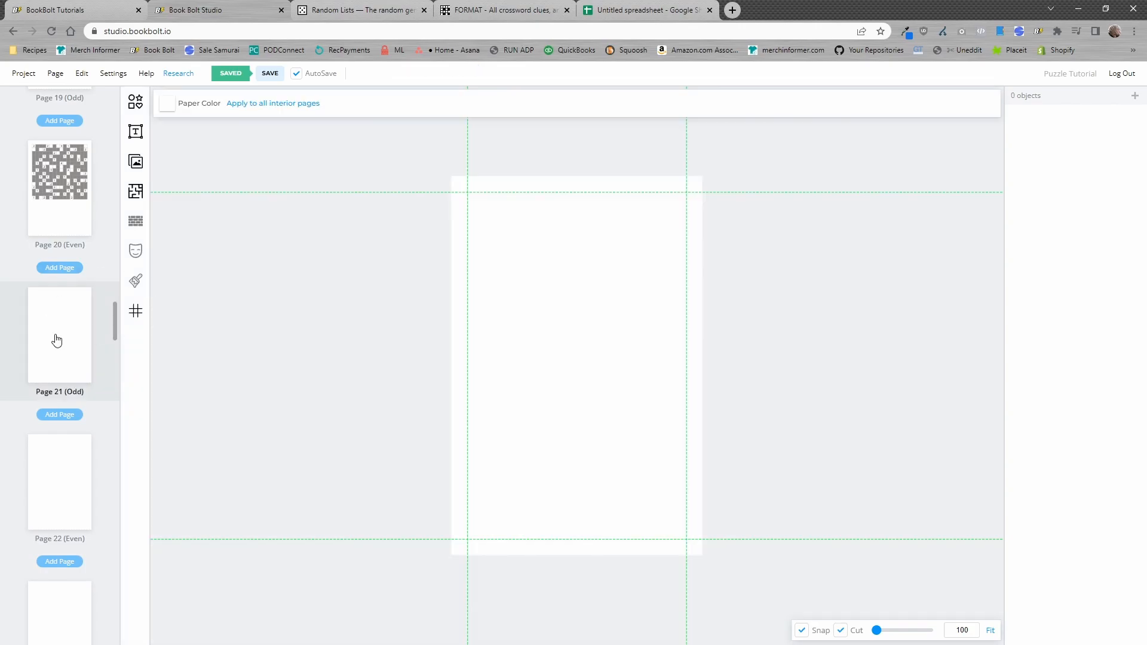
{"action": "left_click", "coordinate": [136, 191]}
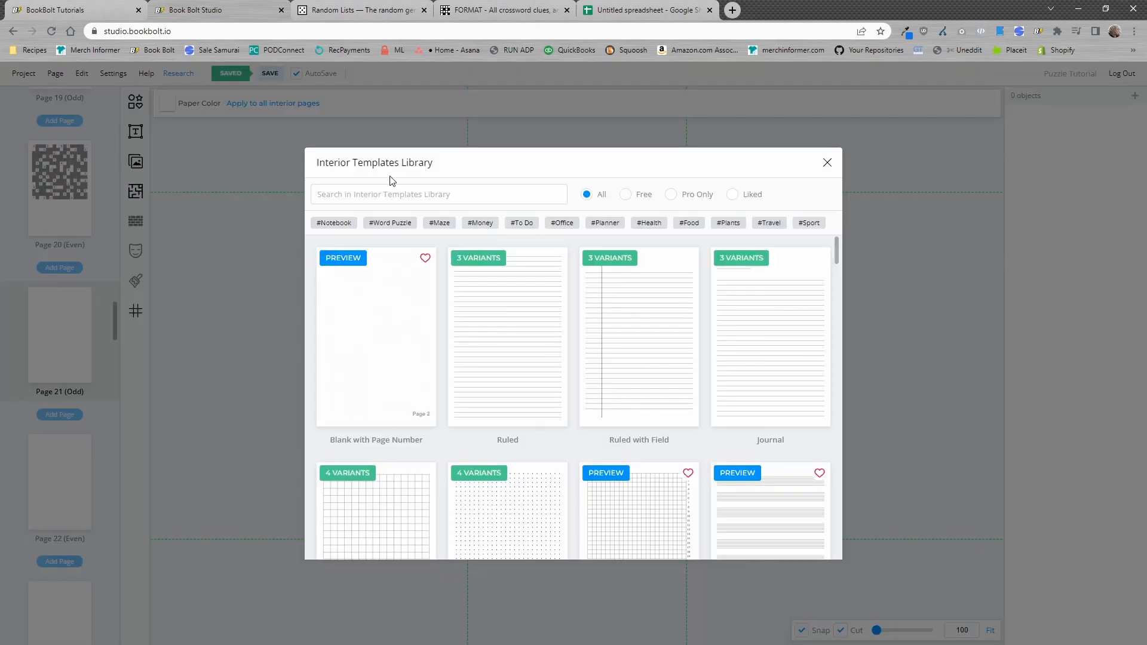
{"action": "left_click", "coordinate": [394, 224]}
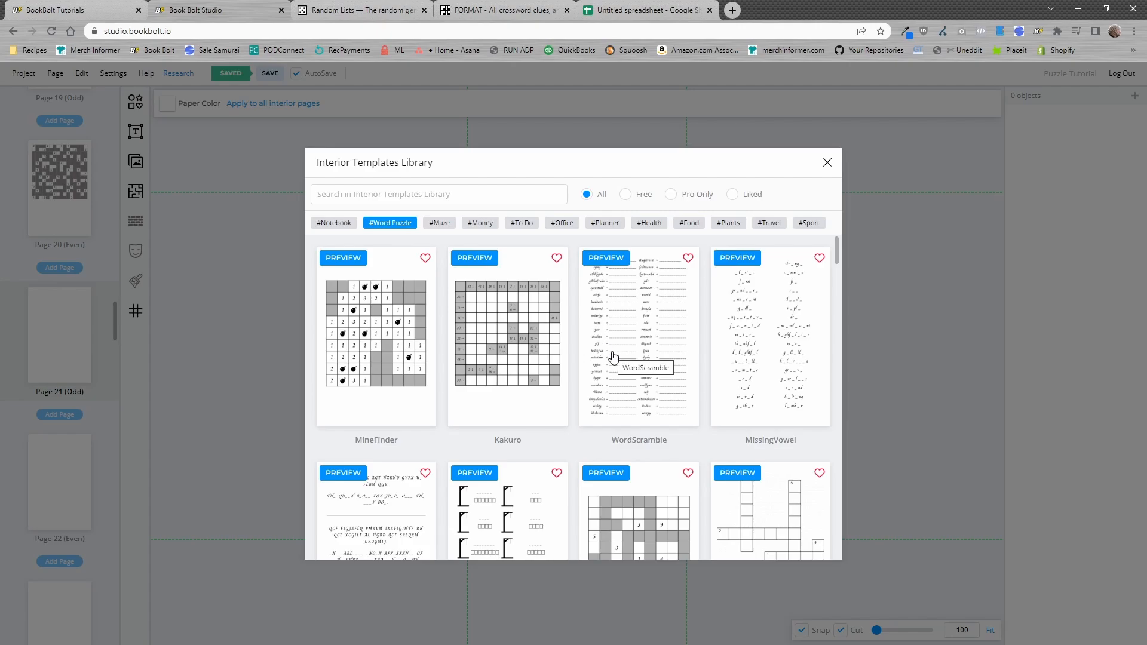
{"action": "scroll", "coordinate": [612, 357], "scroll_direction": "down", "scroll_amount": 3}
{"action": "scroll", "coordinate": [485, 358], "scroll_direction": "down", "scroll_amount": 2}
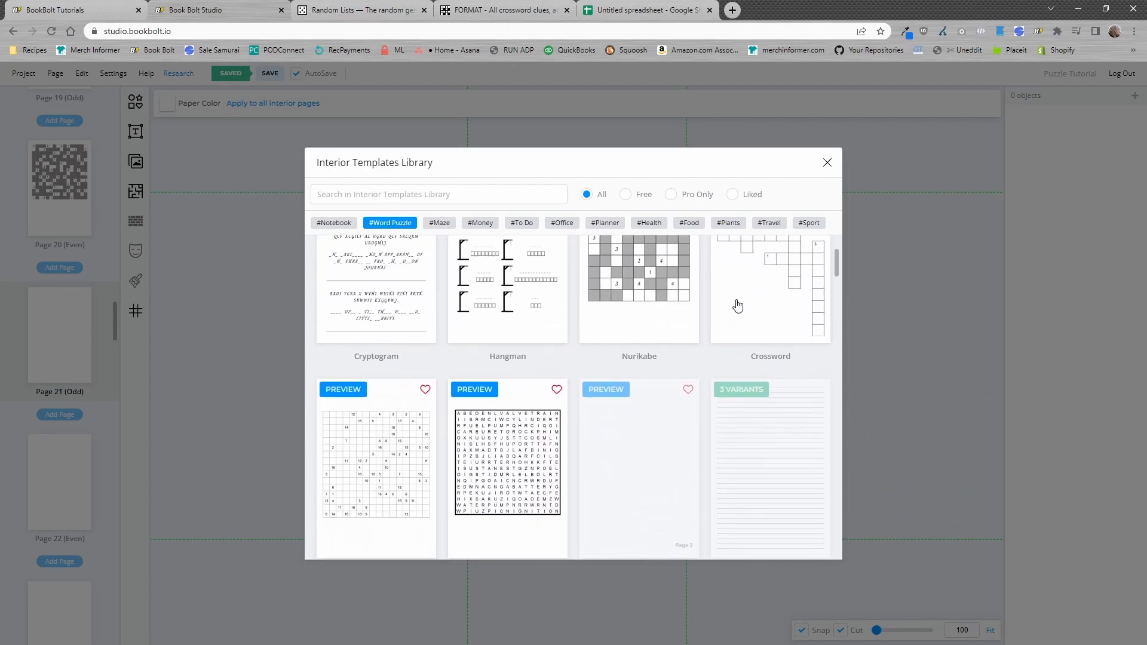
{"action": "left_click", "coordinate": [777, 286]}
Step: Select pages 21 through 25 for the Crossword template and continue to its options
{"action": "scroll", "coordinate": [597, 352], "scroll_direction": "down", "scroll_amount": 4}
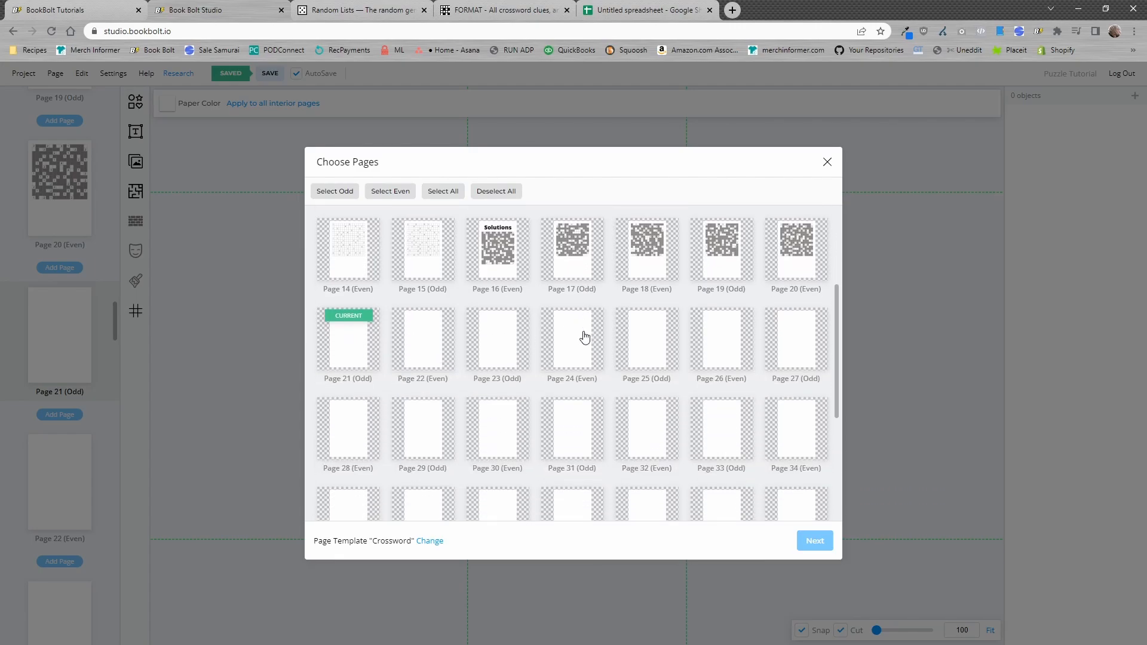
{"action": "left_click_drag", "start_coordinate": [359, 355], "coordinate": [549, 354]}
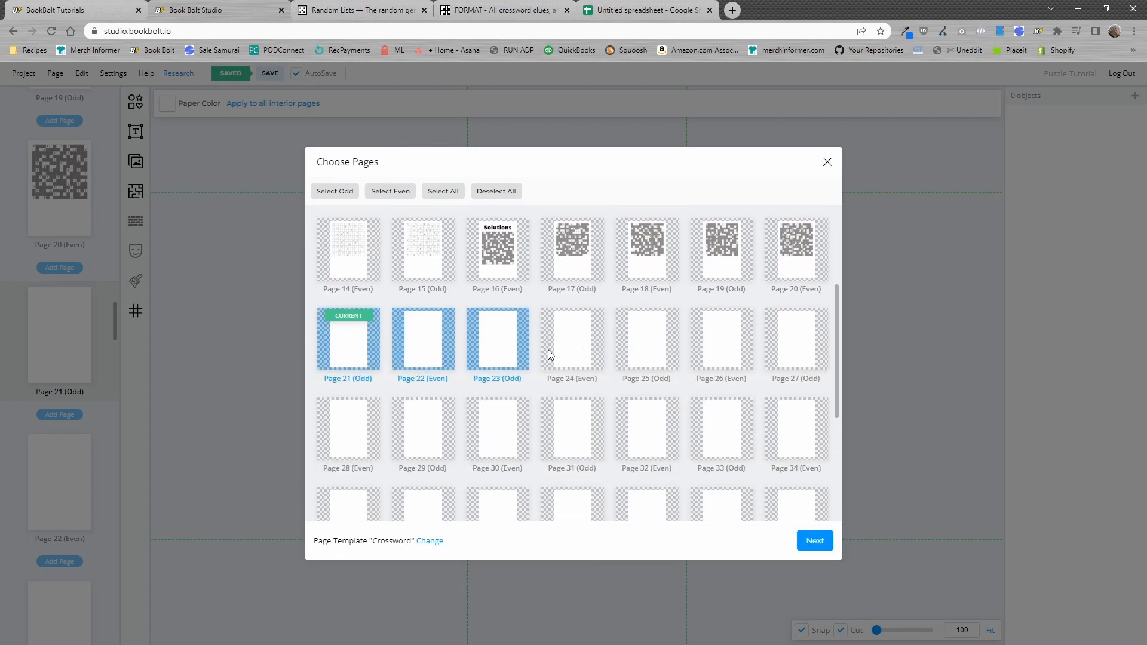
{"action": "left_click", "coordinate": [576, 357]}
{"action": "left_click", "coordinate": [653, 359]}
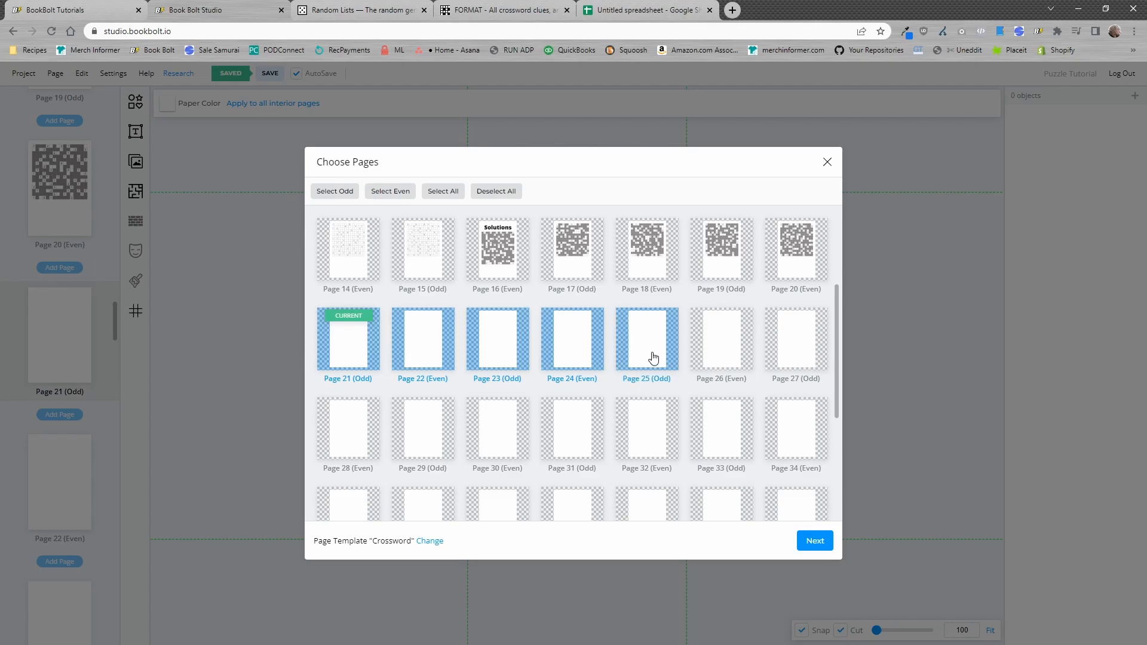
{"action": "left_click", "coordinate": [822, 542]}
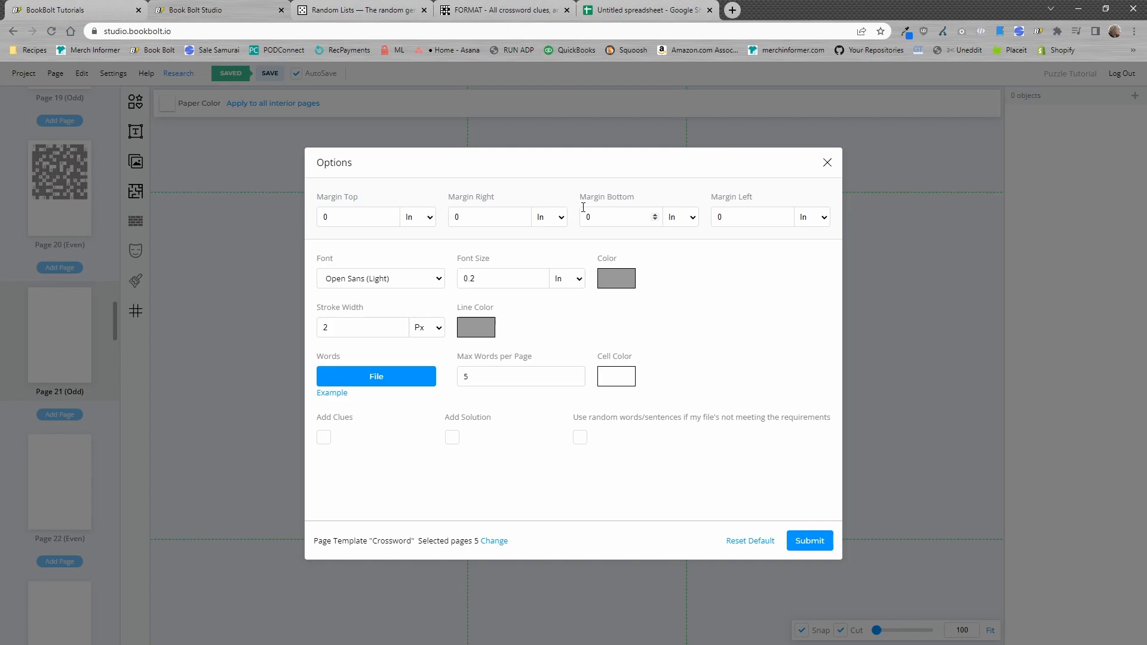
Step: Set the Crossword template's font to Open Sans (Semi bold), then download and open its example words file
{"action": "left_click", "coordinate": [427, 280]}
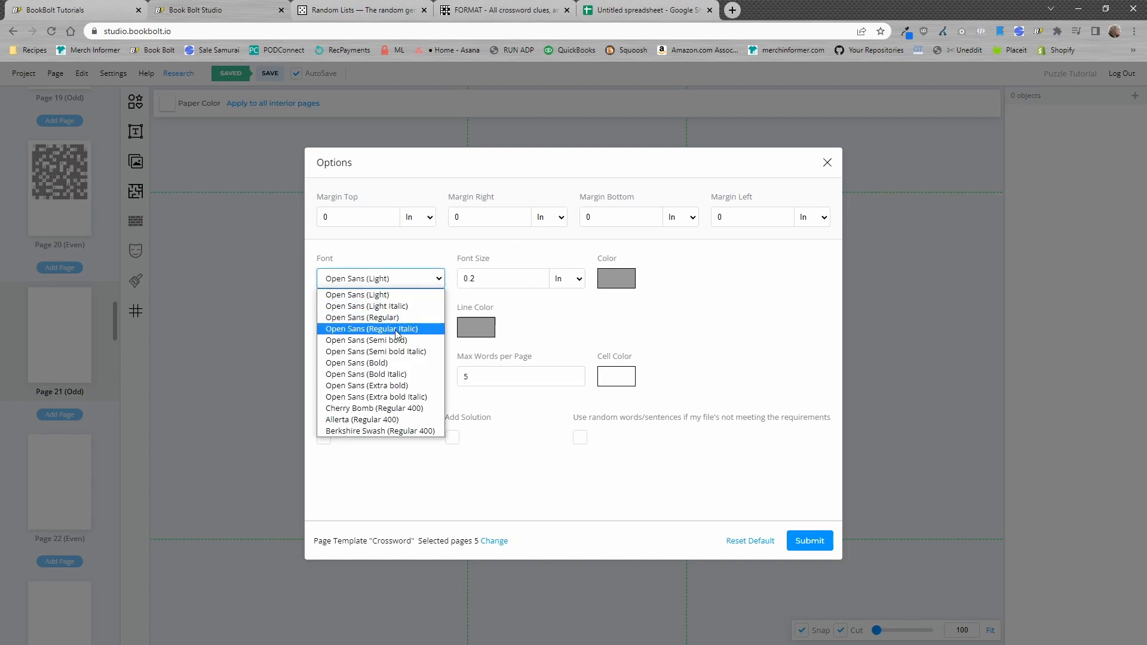
{"action": "left_click", "coordinate": [382, 339]}
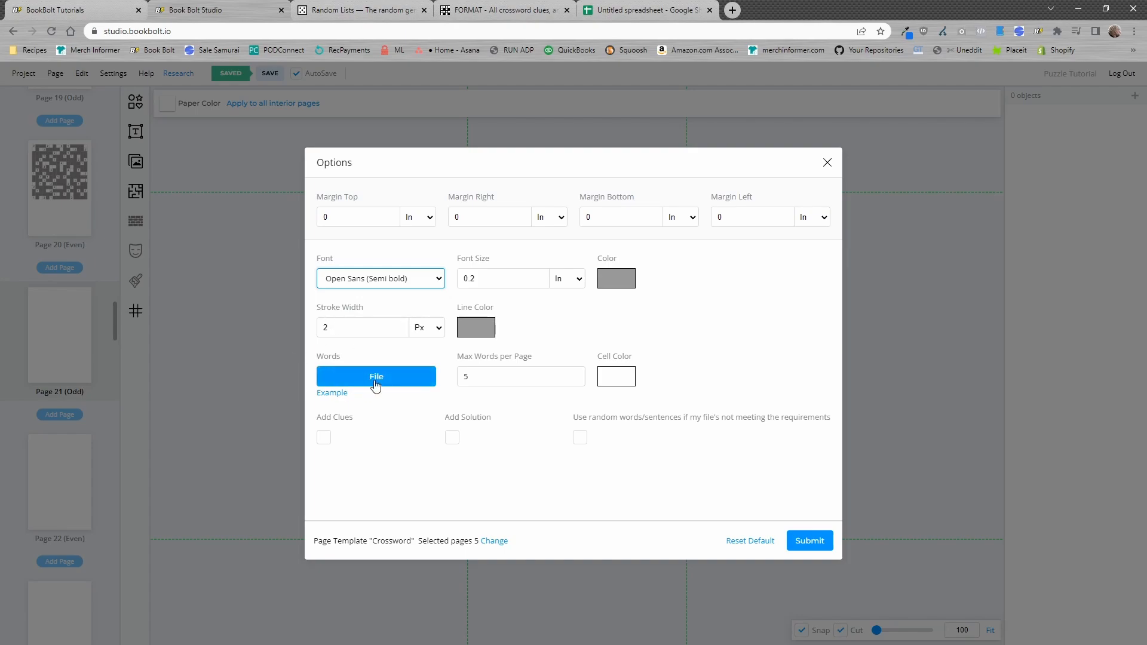
{"action": "left_click", "coordinate": [337, 398]}
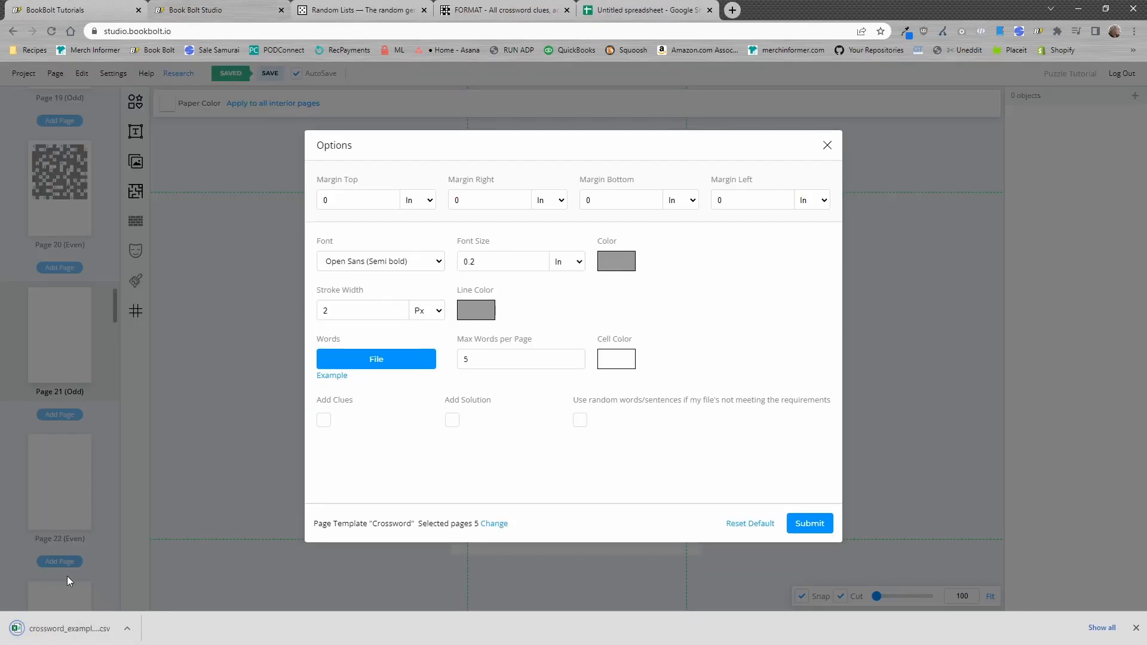
{"action": "left_click", "coordinate": [75, 637]}
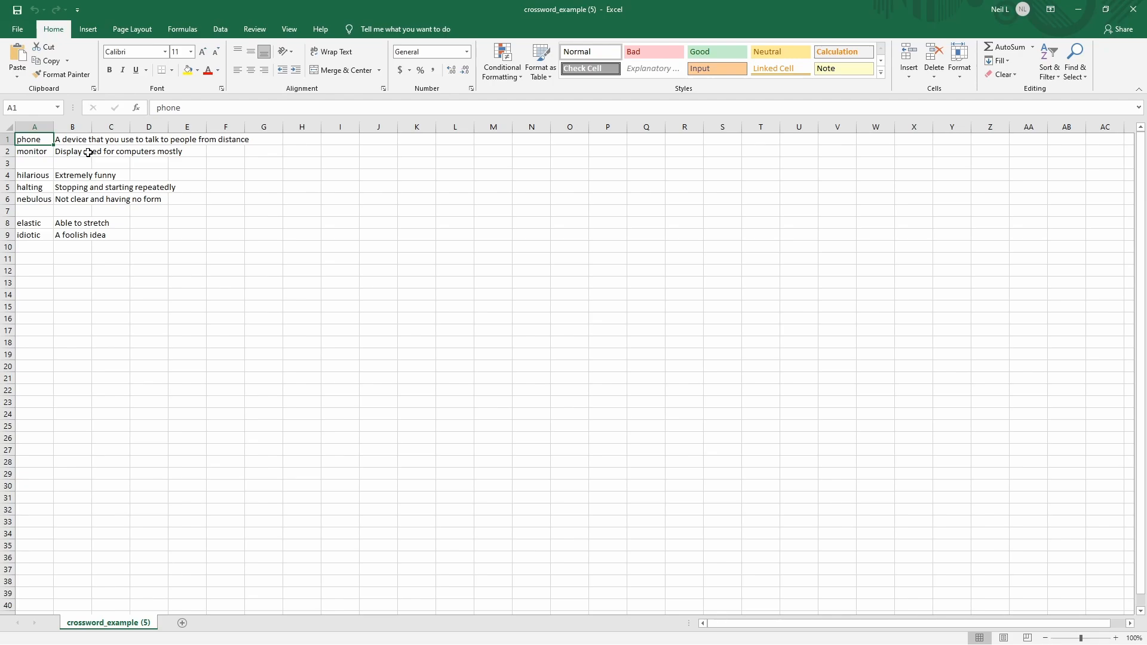
Step: Examine how the example crossword file arranges words, their clues and the blank rows between groups
{"action": "left_click", "coordinate": [26, 164]}
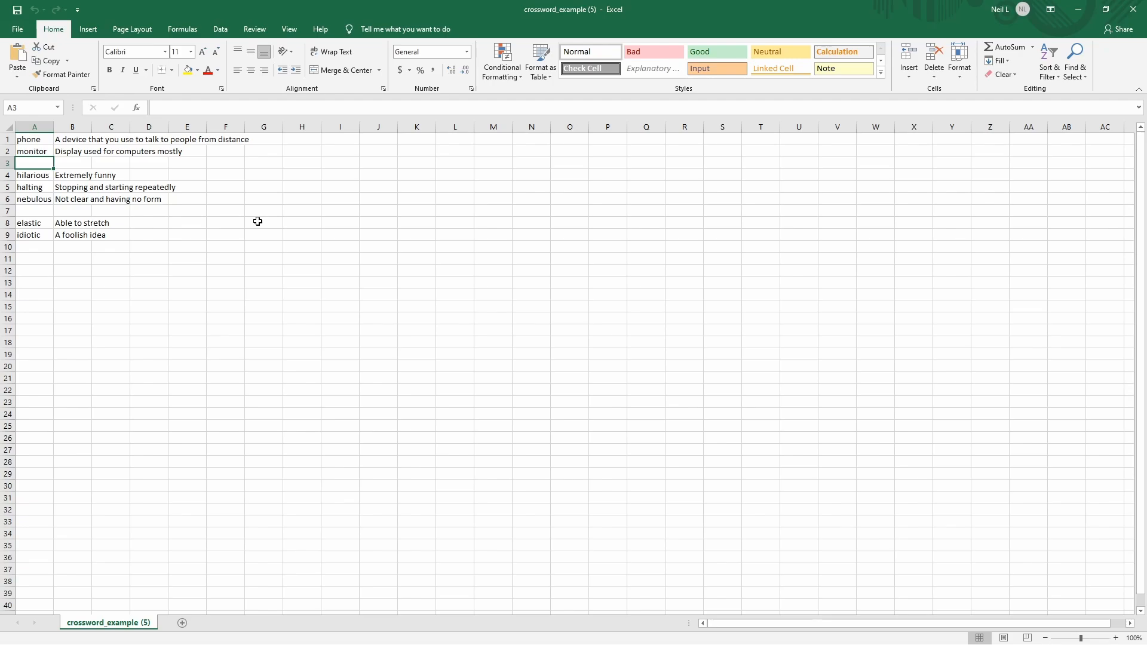
{"action": "left_click", "coordinate": [31, 141]}
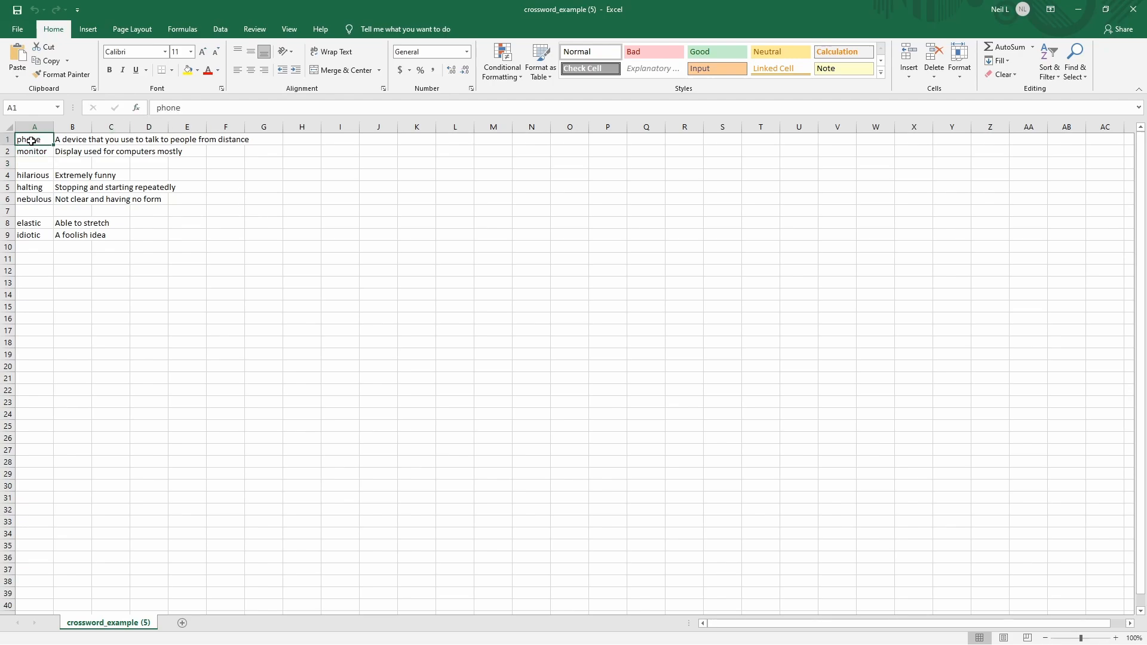
{"action": "left_click", "coordinate": [76, 142]}
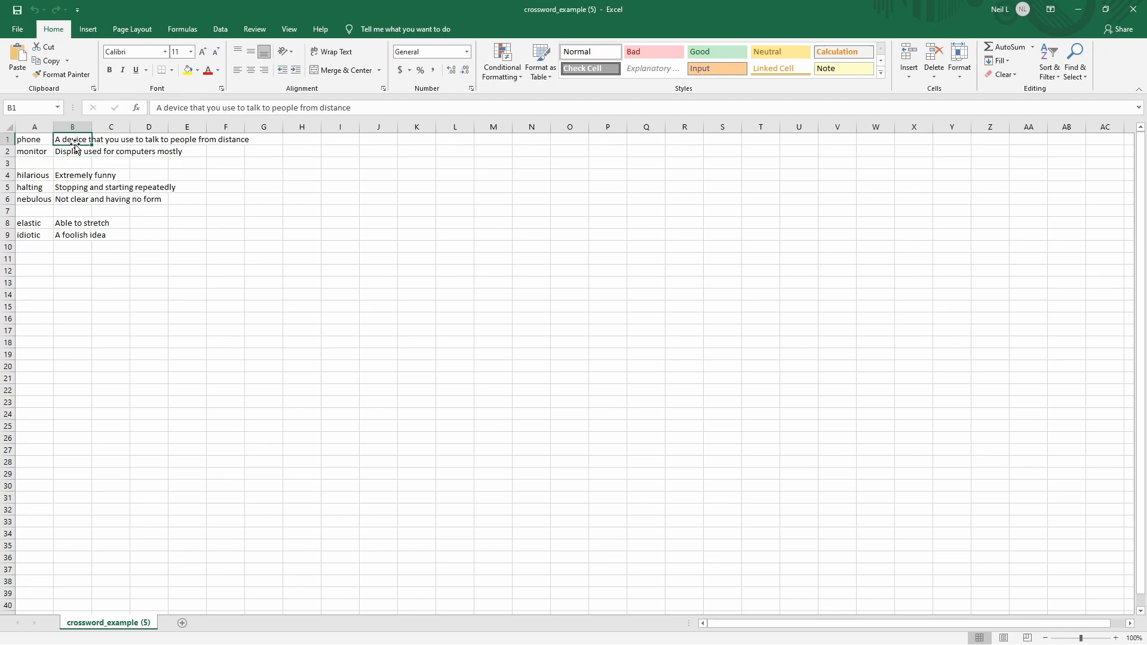
{"action": "left_click", "coordinate": [31, 151]}
{"action": "left_click", "coordinate": [67, 153]}
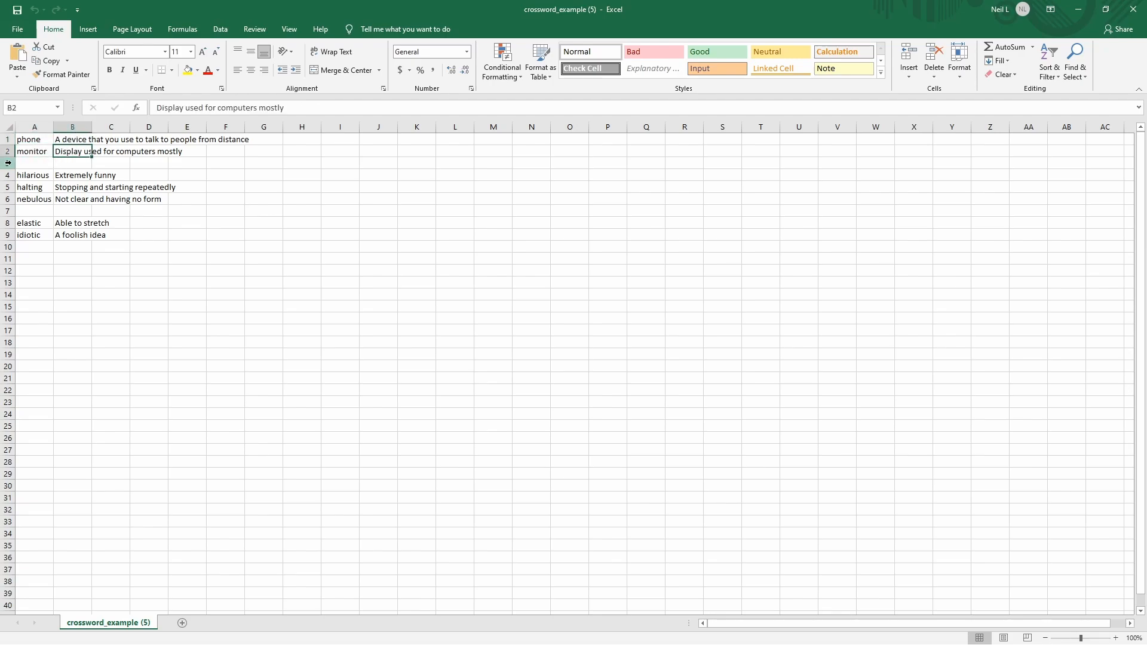
{"action": "left_click", "coordinate": [8, 162]}
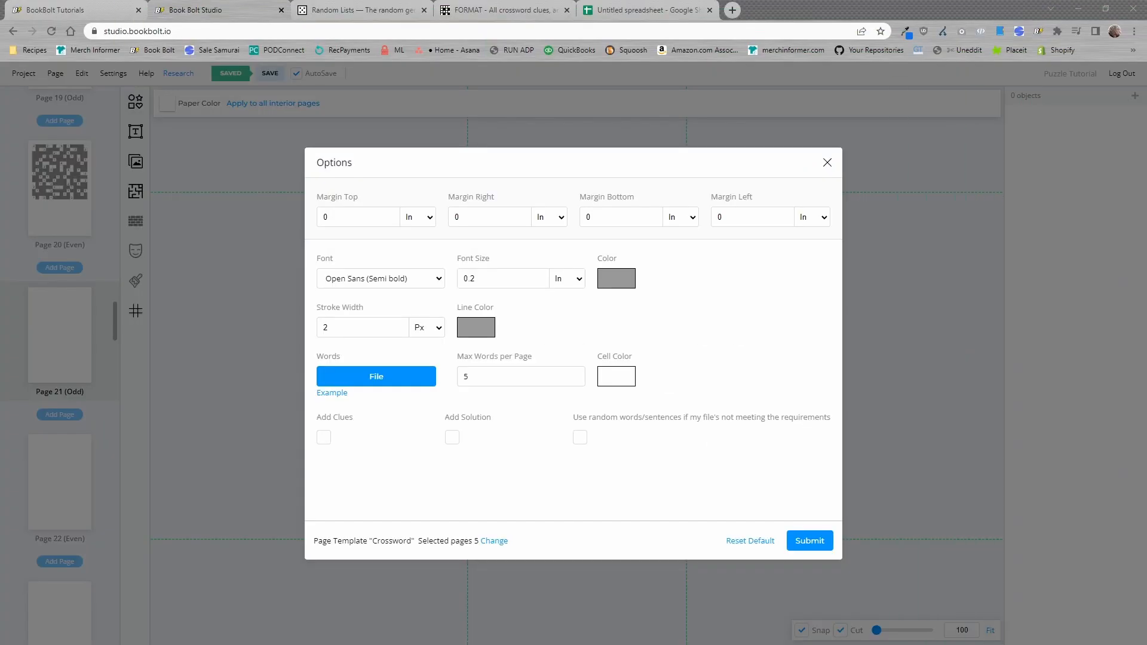
Step: Switch to the blank Google Sheets spreadsheet and rename it "Crossword Puzzle"
{"action": "left_click", "coordinate": [639, 11]}
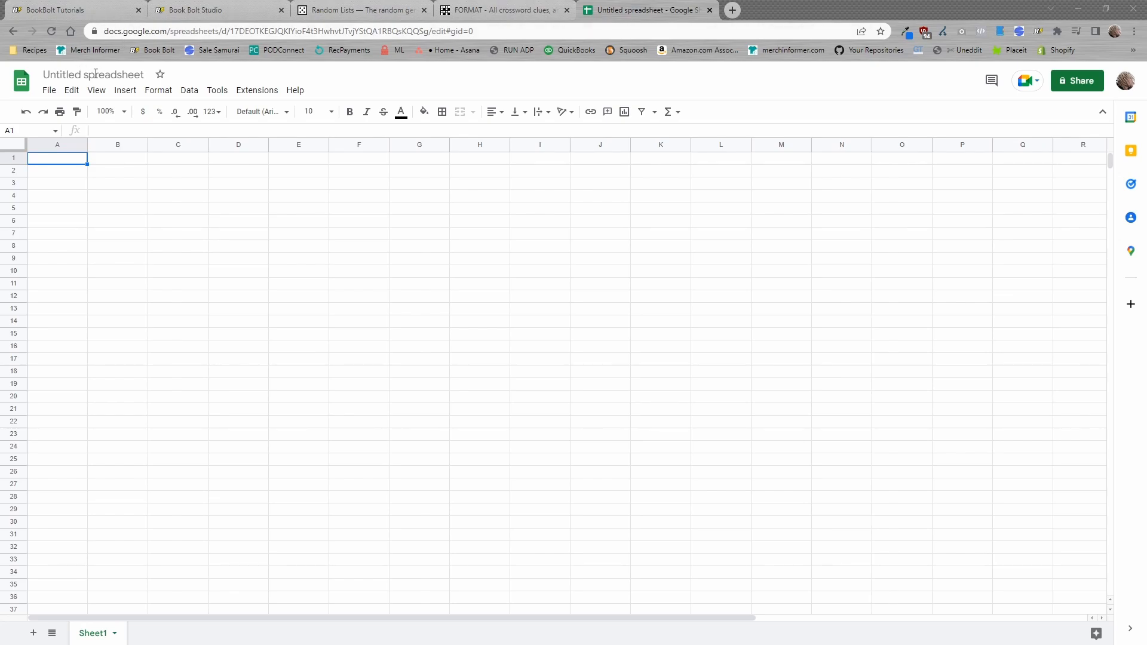
{"action": "left_click", "coordinate": [97, 76]}
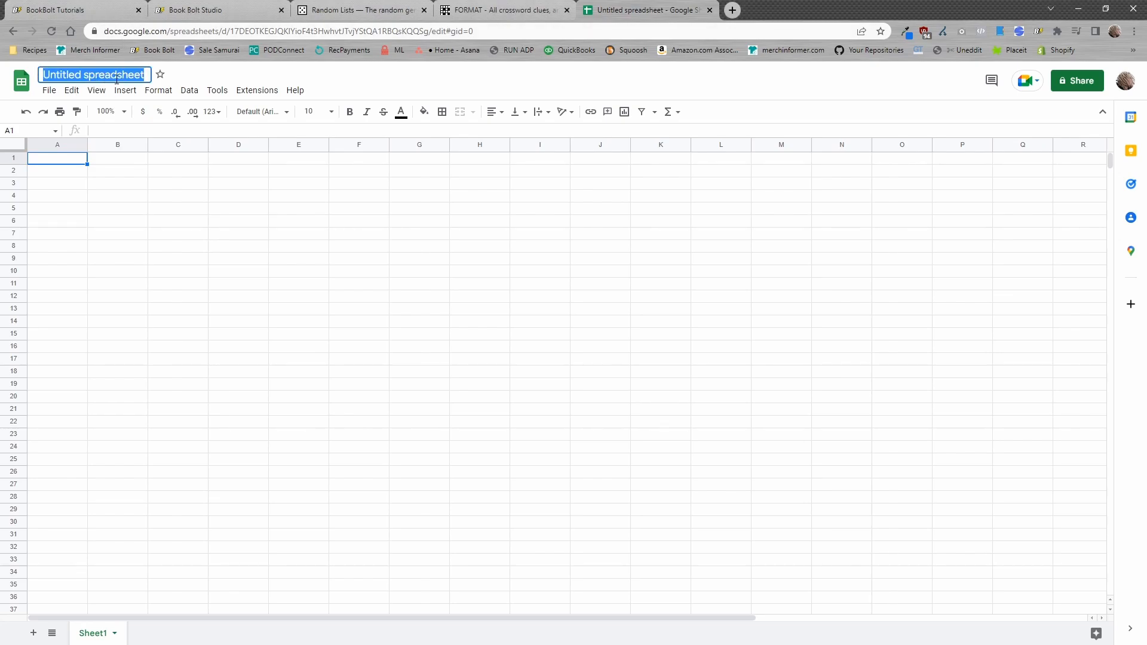
{"action": "type", "text": "Crossword"}
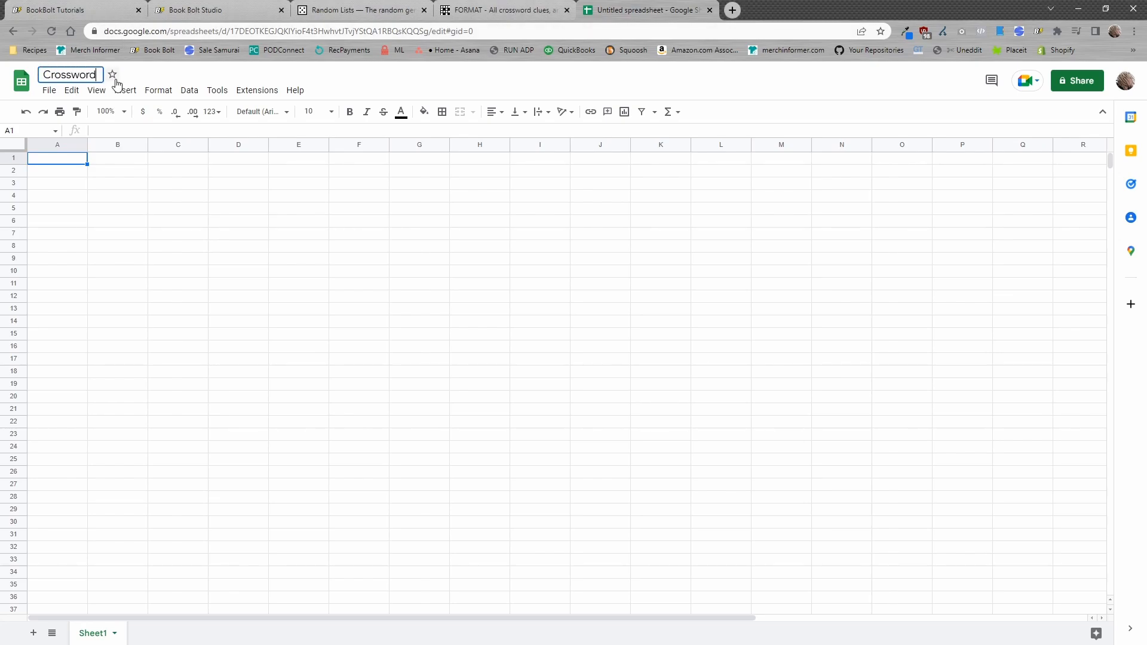
{"action": "type", "text": " Puzzle"}
{"action": "left_click", "coordinate": [301, 257]}
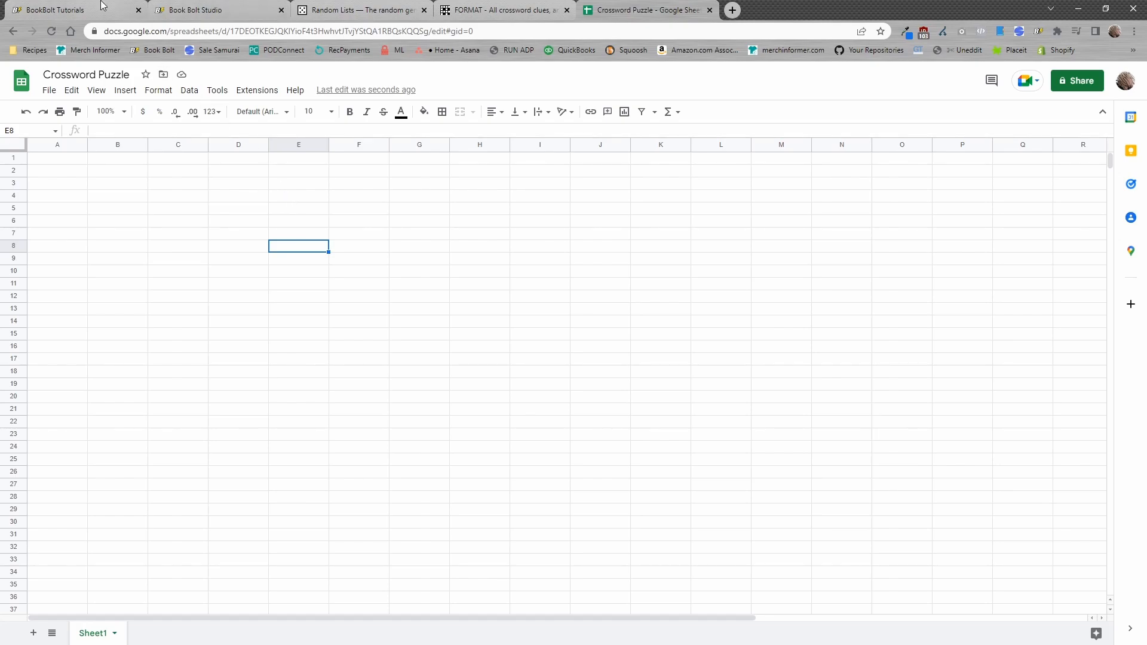
Step: Return to the example crossword file and check the answer words in column A
{"action": "left_click", "coordinate": [215, 9]}
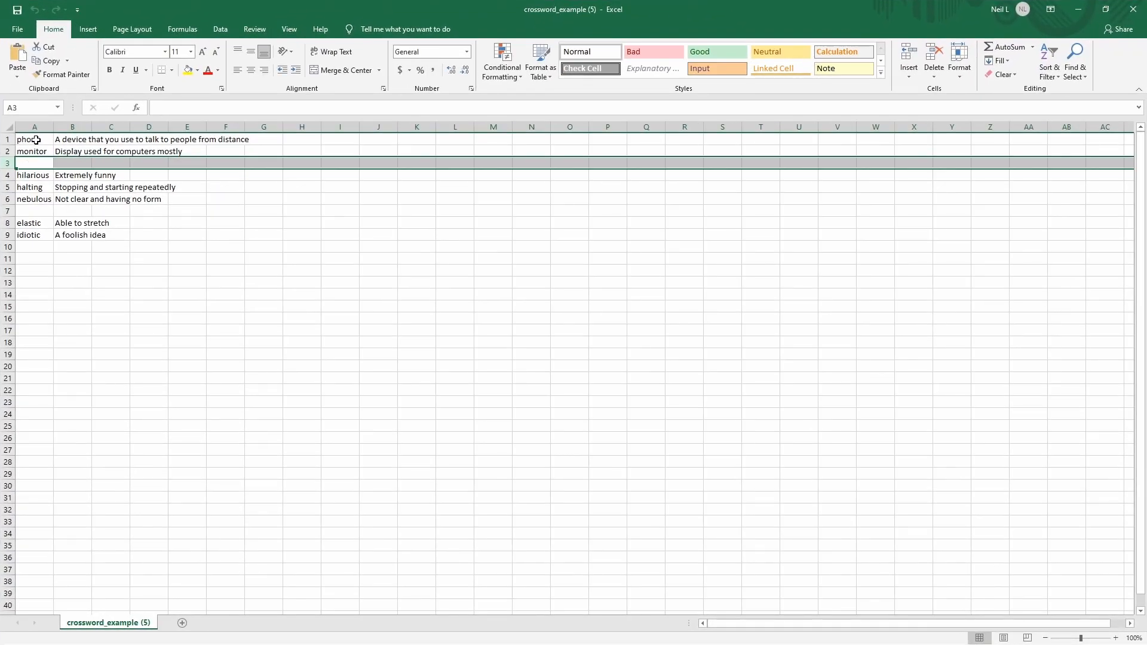
{"action": "left_click", "coordinate": [34, 137]}
{"action": "left_click", "coordinate": [36, 152]}
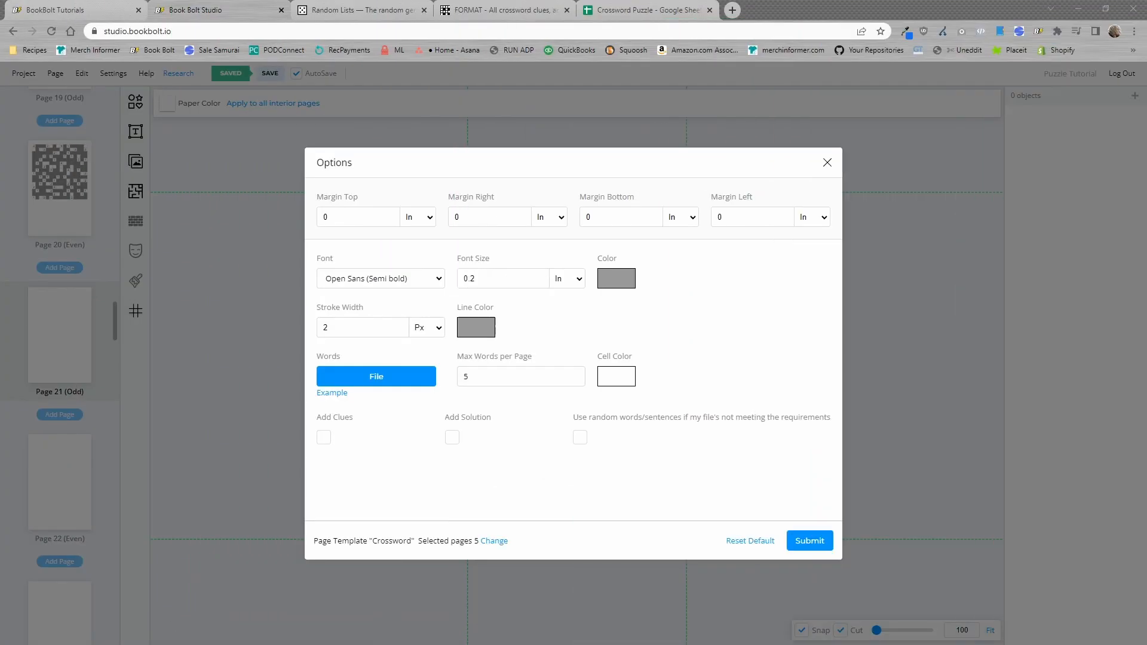
Step: Switch to the Random Lists site and open the Random Word Generator's settings
{"action": "left_click", "coordinate": [379, 11]}
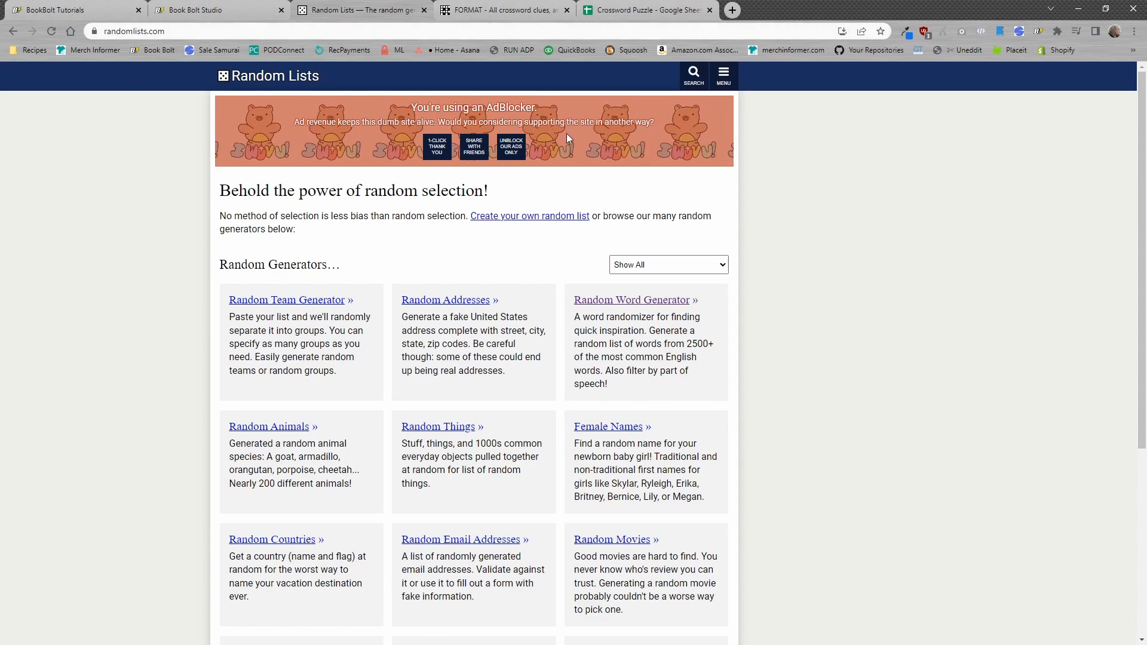
{"action": "left_click", "coordinate": [641, 307]}
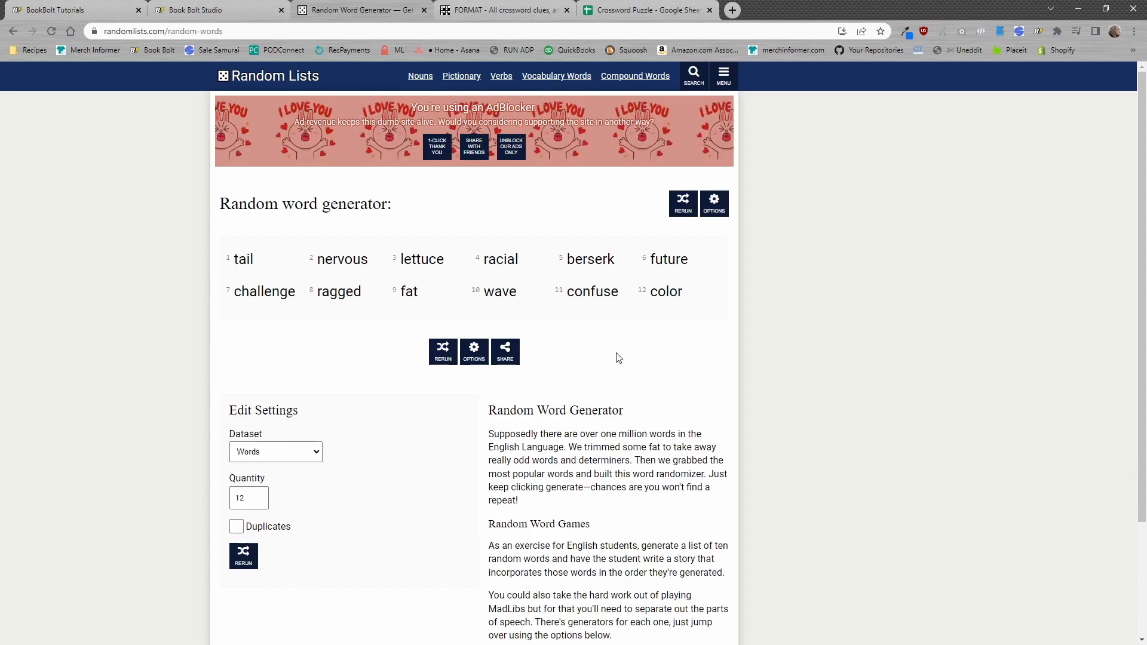
{"action": "scroll", "coordinate": [297, 243], "scroll_direction": "down", "scroll_amount": 1}
{"action": "scroll", "coordinate": [299, 398], "scroll_direction": "down", "scroll_amount": 1}
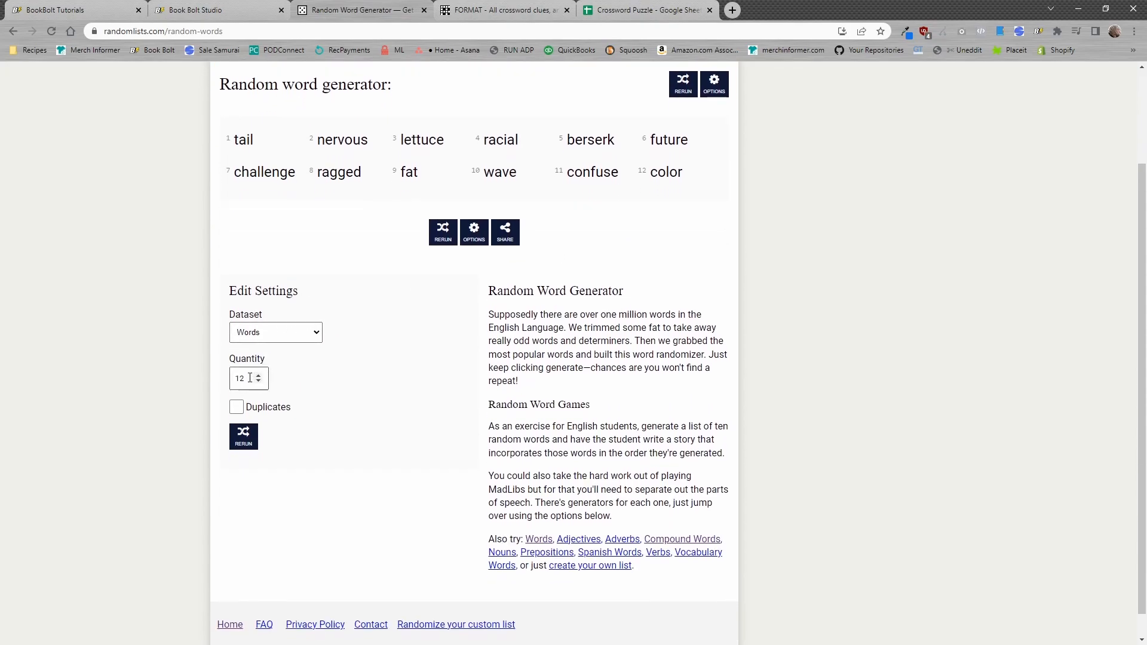
Step: Generate 500 random words from the Words dataset and look through the list
{"action": "left_click", "coordinate": [266, 334]}
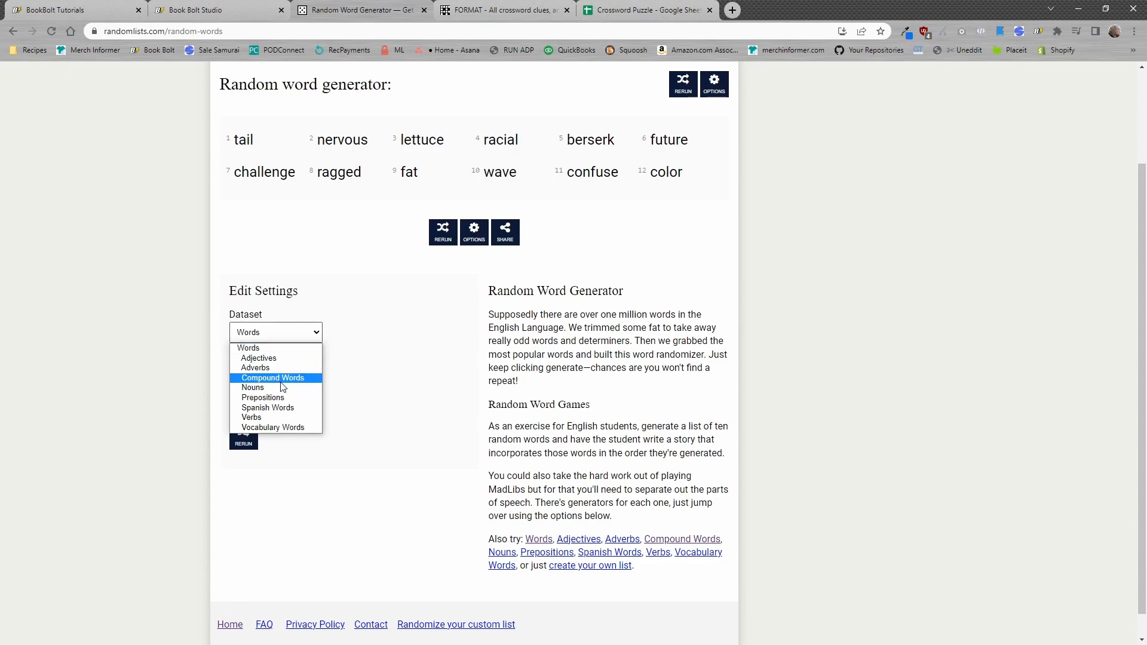
{"action": "left_click", "coordinate": [257, 350]}
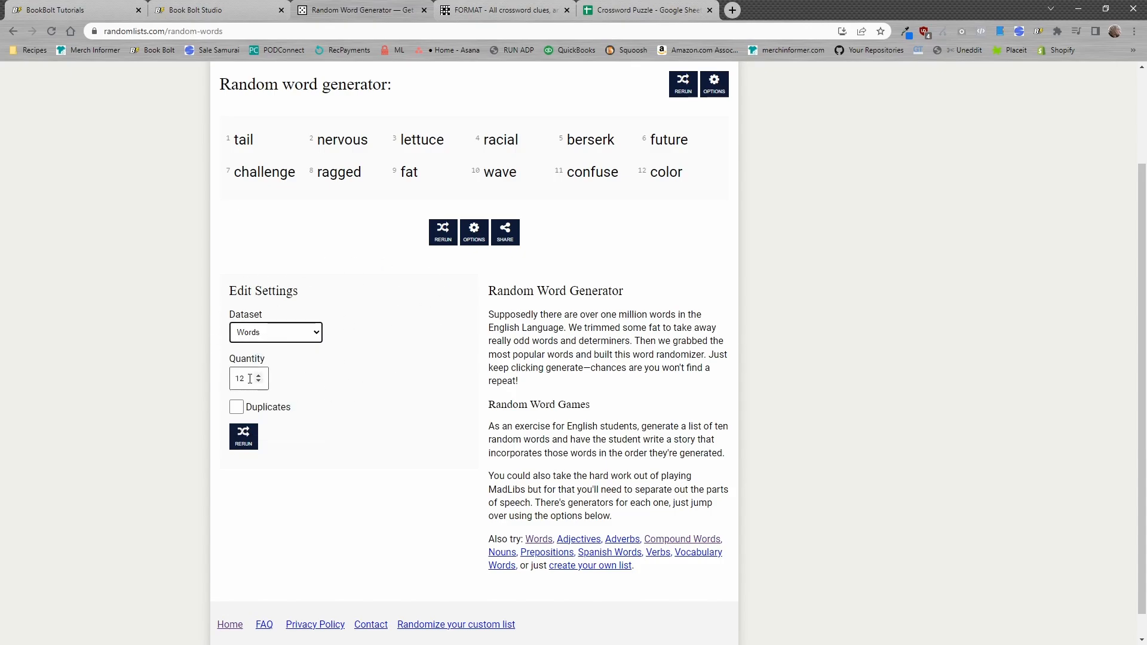
{"action": "left_click_drag", "start_coordinate": [250, 379], "coordinate": [233, 378]}
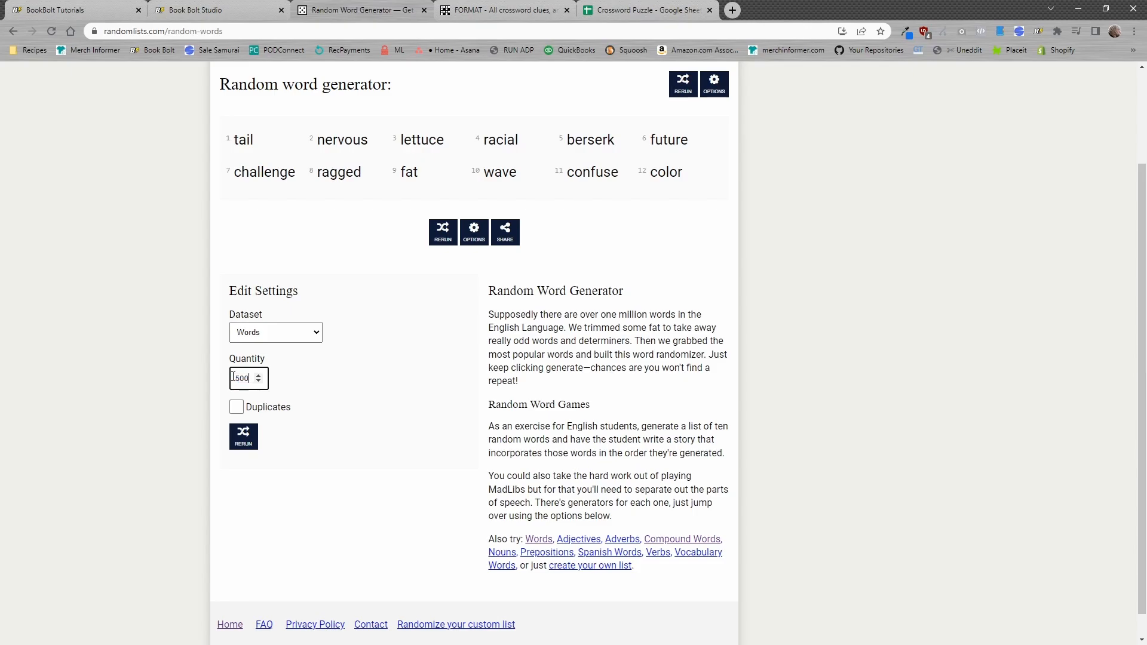
{"action": "type", "text": "500"}
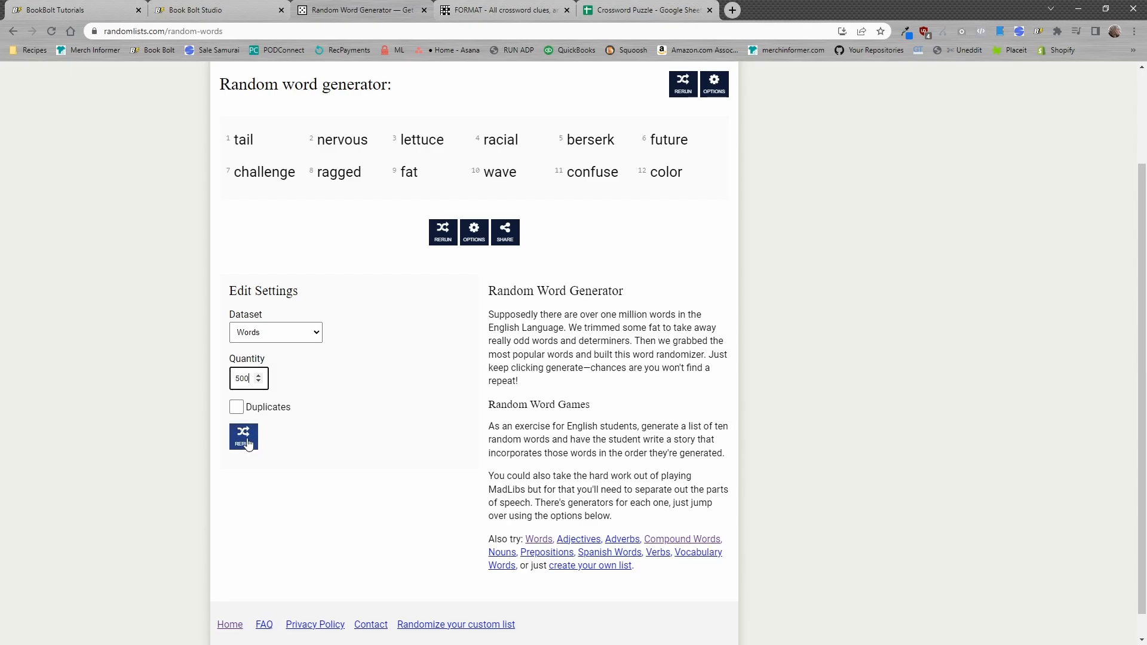
{"action": "left_click", "coordinate": [243, 436]}
{"action": "scroll", "coordinate": [567, 276], "scroll_direction": "down", "scroll_amount": 20}
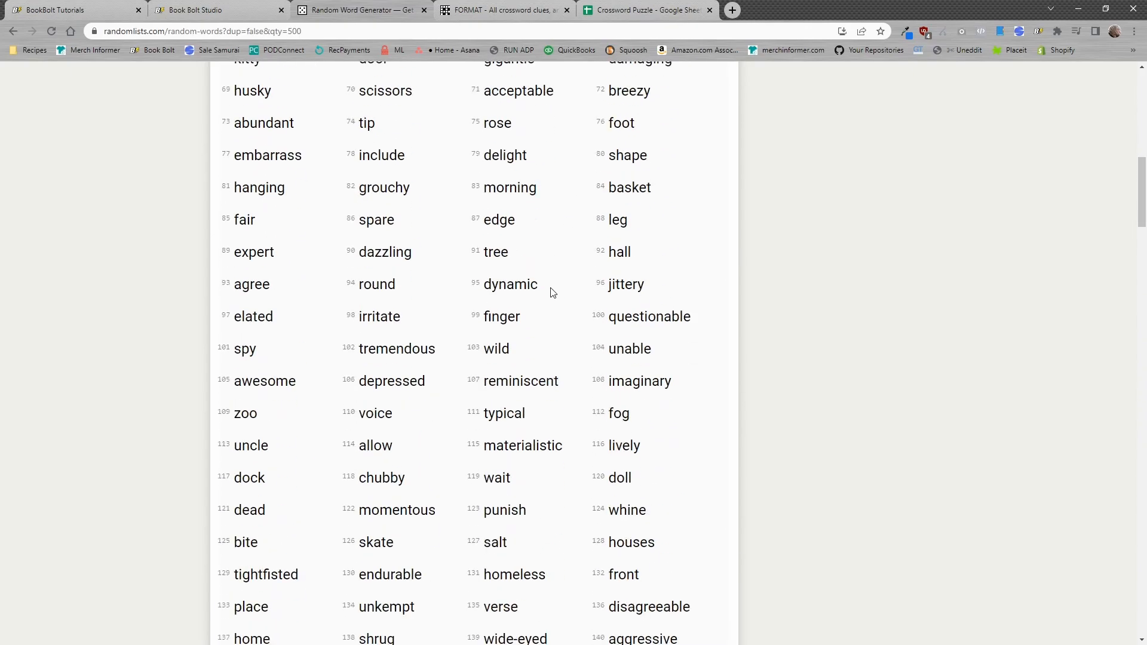
{"action": "scroll", "coordinate": [529, 323], "scroll_direction": "up", "scroll_amount": 20}
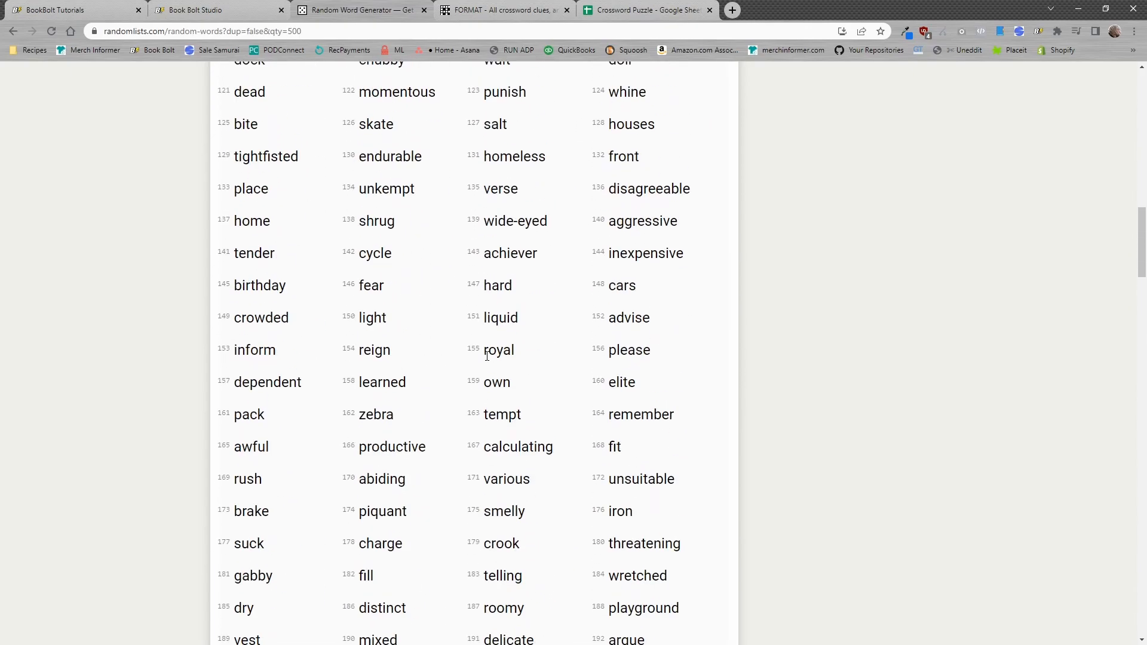
{"action": "scroll", "coordinate": [321, 397], "scroll_direction": "down", "scroll_amount": 20}
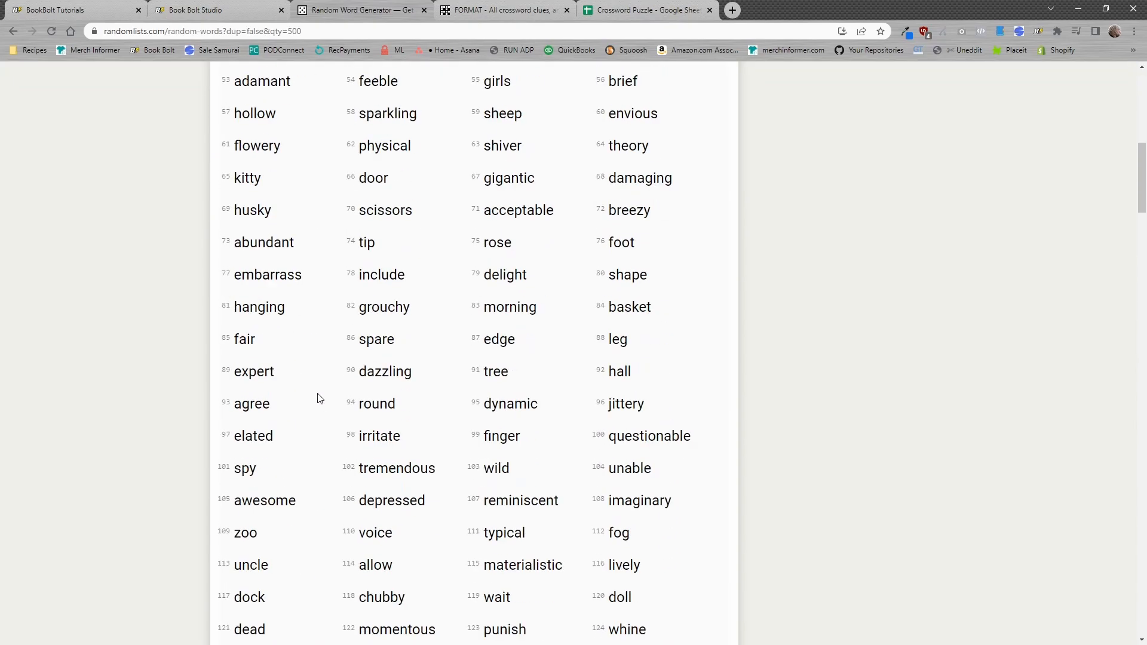
{"action": "scroll", "coordinate": [320, 419], "scroll_direction": "down", "scroll_amount": 20}
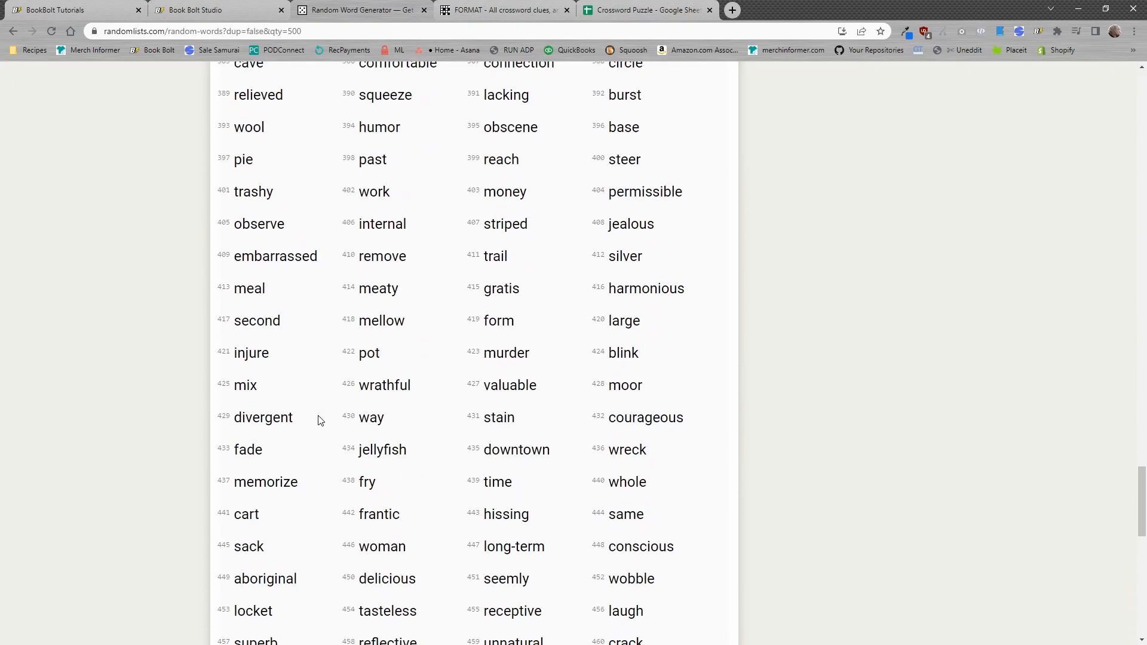
Step: Change the generator's dataset to Compound Words and generate a list of 500 words
{"action": "left_click", "coordinate": [278, 416]}
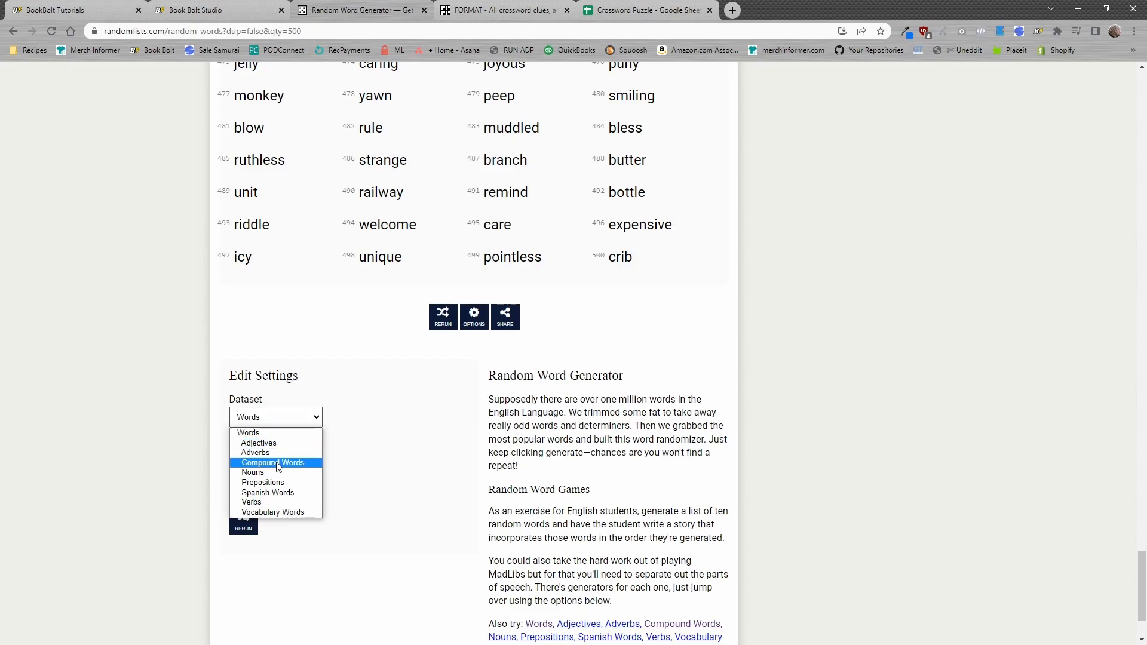
{"action": "left_click", "coordinate": [273, 462]}
{"action": "left_click", "coordinate": [243, 522]}
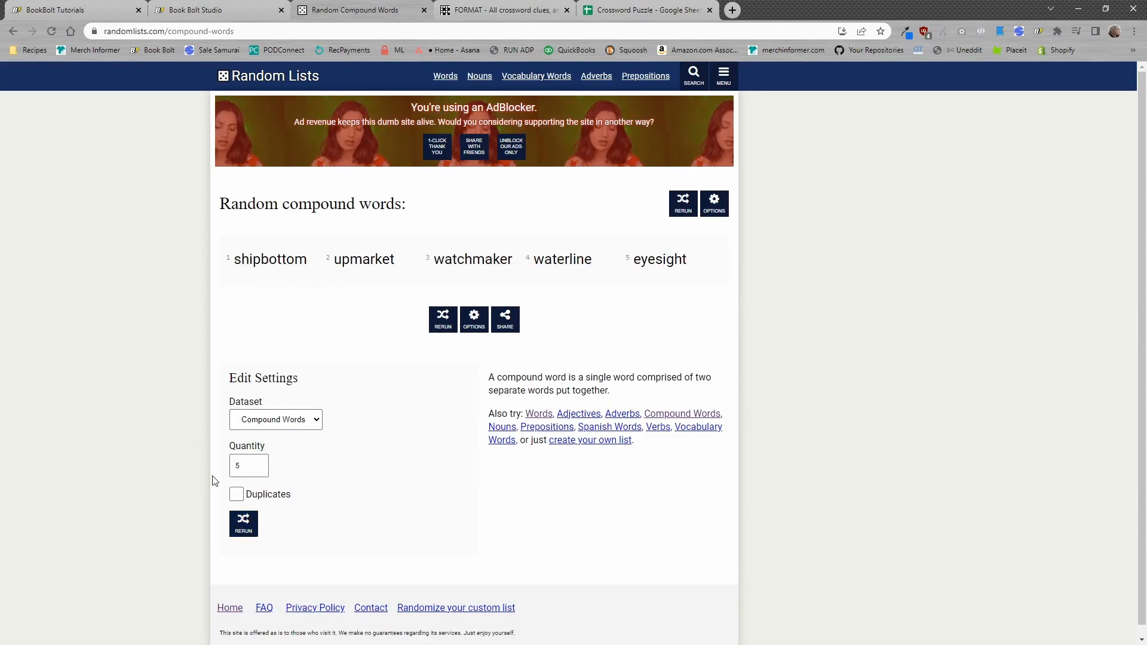
{"action": "left_click", "coordinate": [247, 465]}
{"action": "type", "text": "00"}
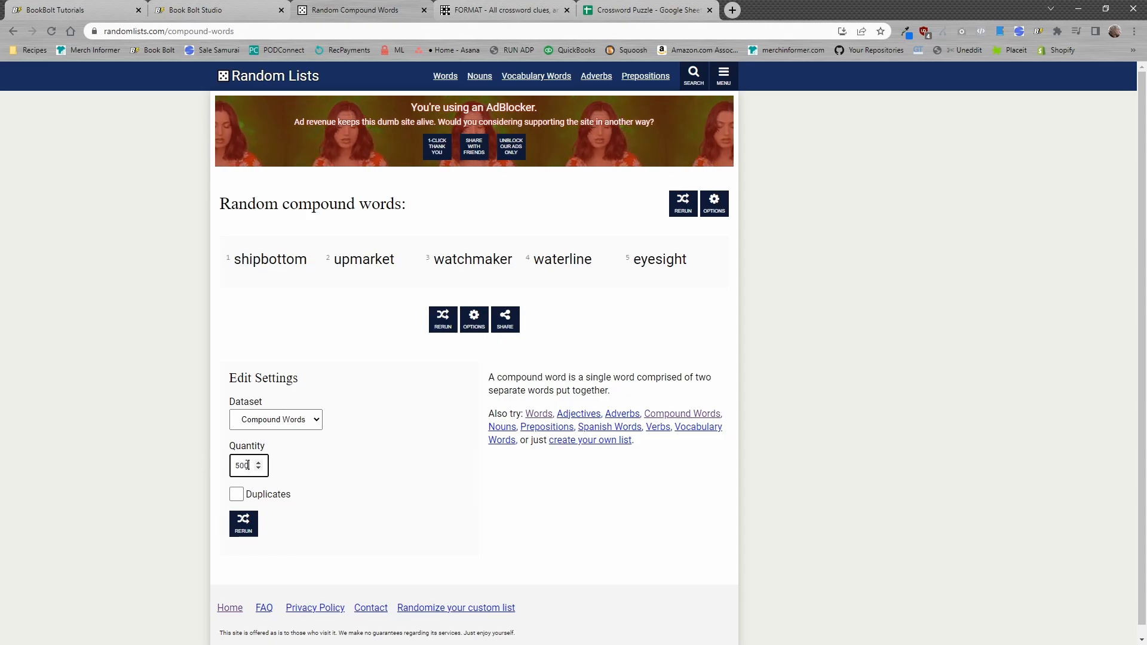
{"action": "left_click", "coordinate": [243, 524]}
Step: Copy the whole list of 500 compound words into column A of the Crossword Puzzle spreadsheet, starting at A1, and look it over
{"action": "scroll", "coordinate": [496, 404], "scroll_direction": "down", "scroll_amount": 20}
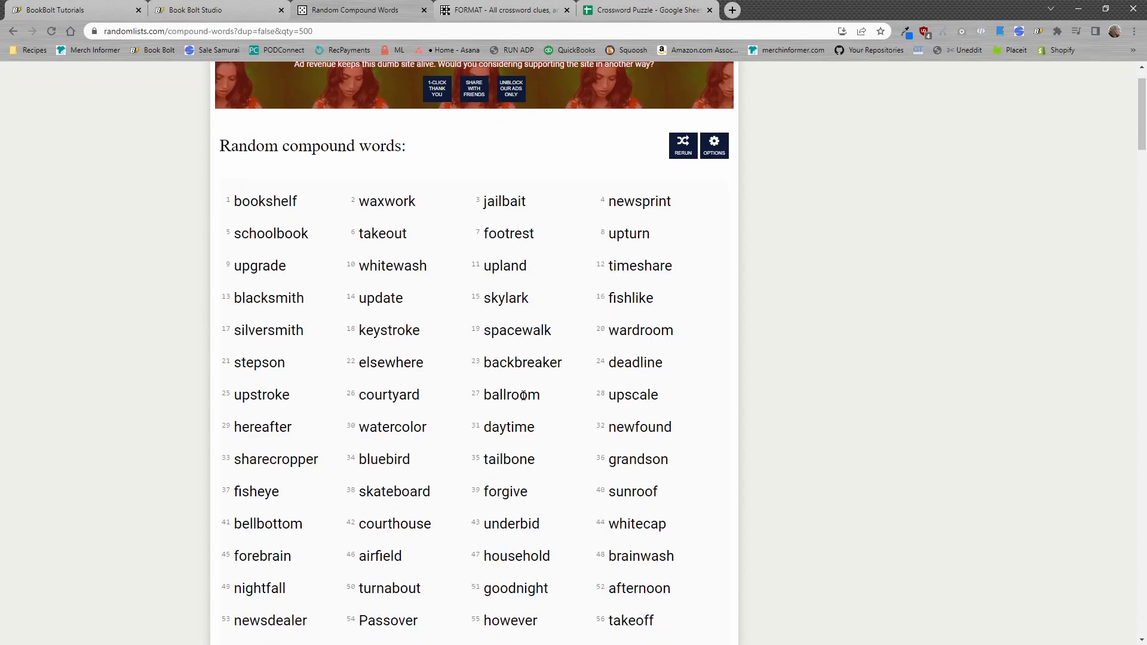
{"action": "scroll", "coordinate": [536, 456], "scroll_direction": "down", "scroll_amount": 20}
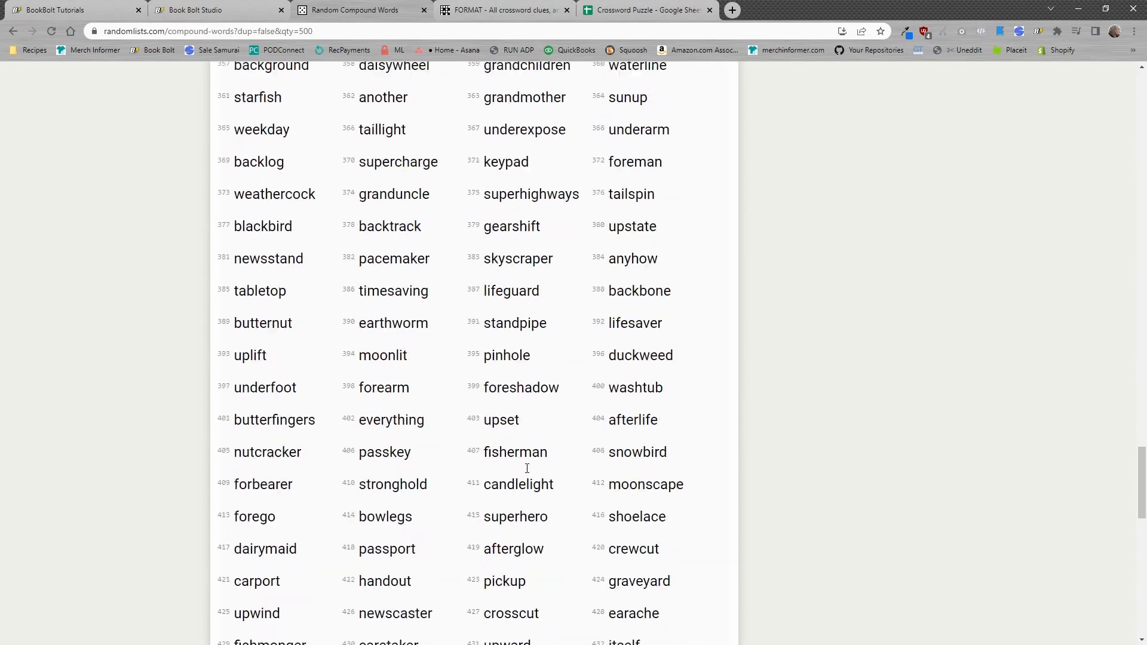
{"action": "left_click_drag", "start_coordinate": [686, 266], "coordinate": [232, 258]}
{"action": "left_click", "coordinate": [634, 7]}
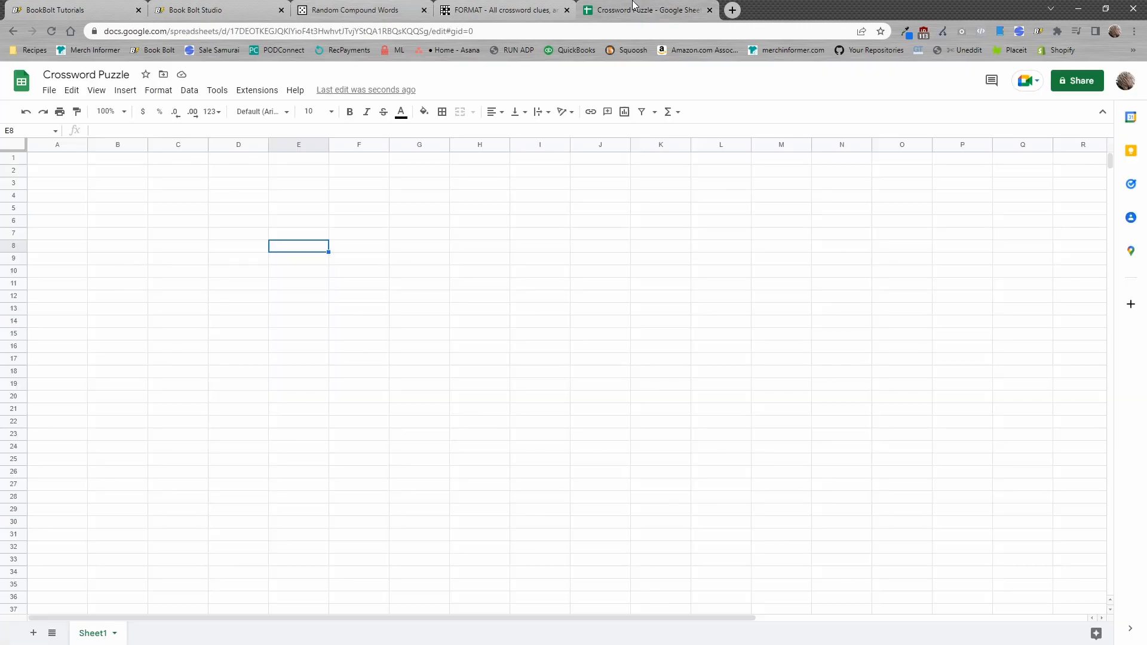
{"action": "left_click", "coordinate": [60, 160]}
{"action": "key", "text": "ctrl+v"}
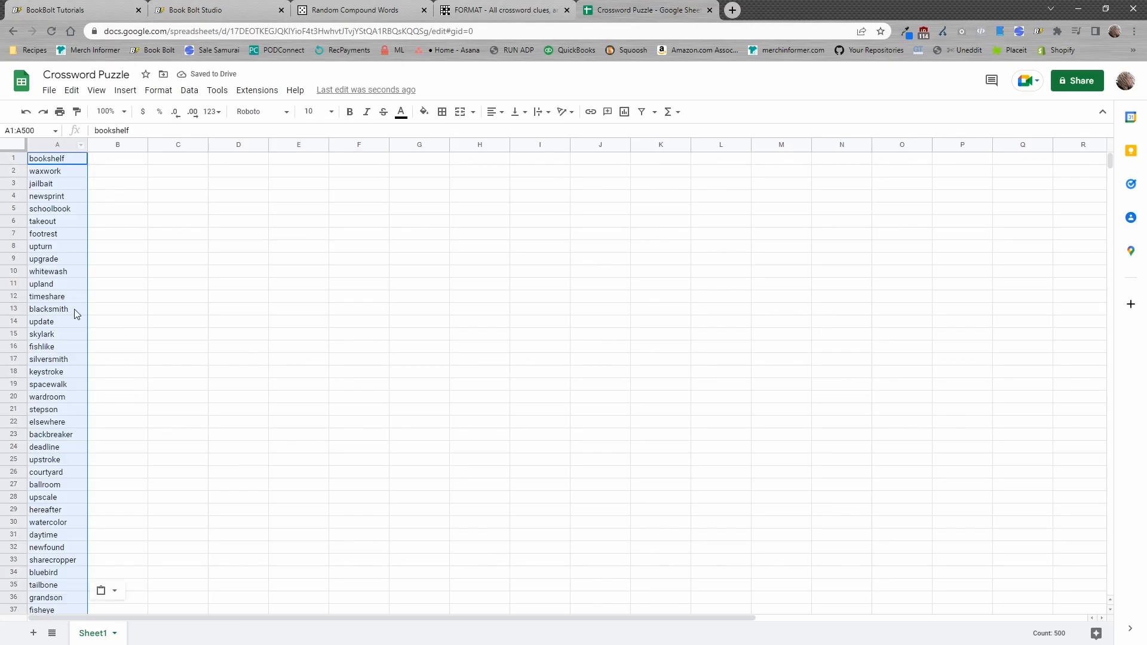
{"action": "scroll", "coordinate": [70, 320], "scroll_direction": "down", "scroll_amount": 17}
{"action": "scroll", "coordinate": [71, 323], "scroll_direction": "down", "scroll_amount": 1}
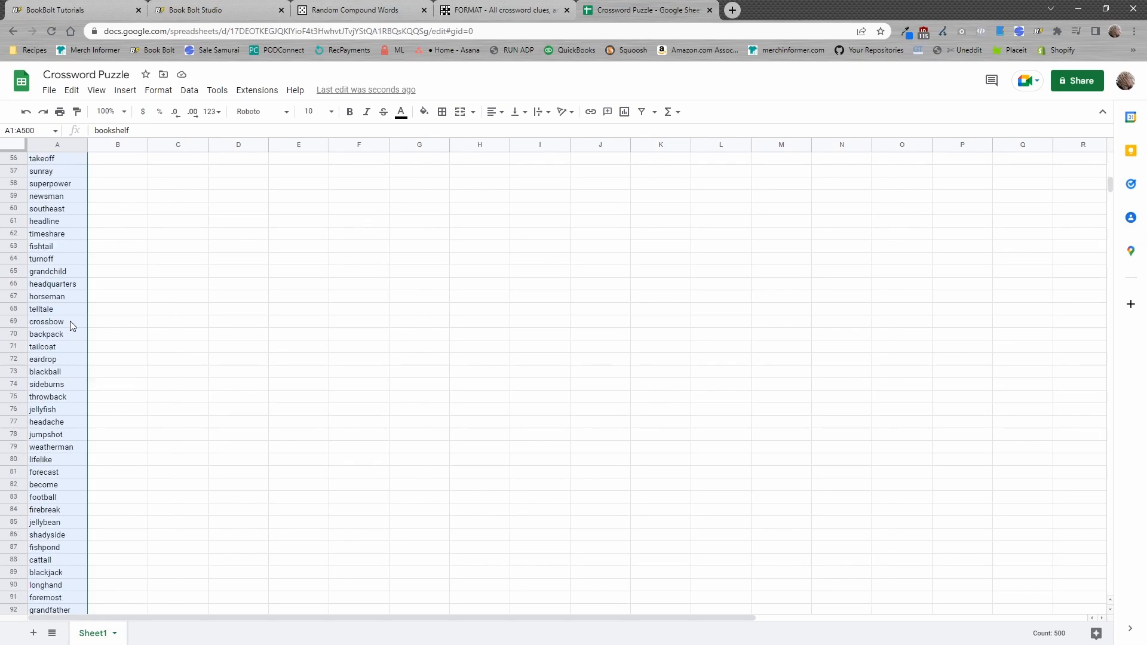
{"action": "scroll", "coordinate": [72, 325], "scroll_direction": "down", "scroll_amount": 8}
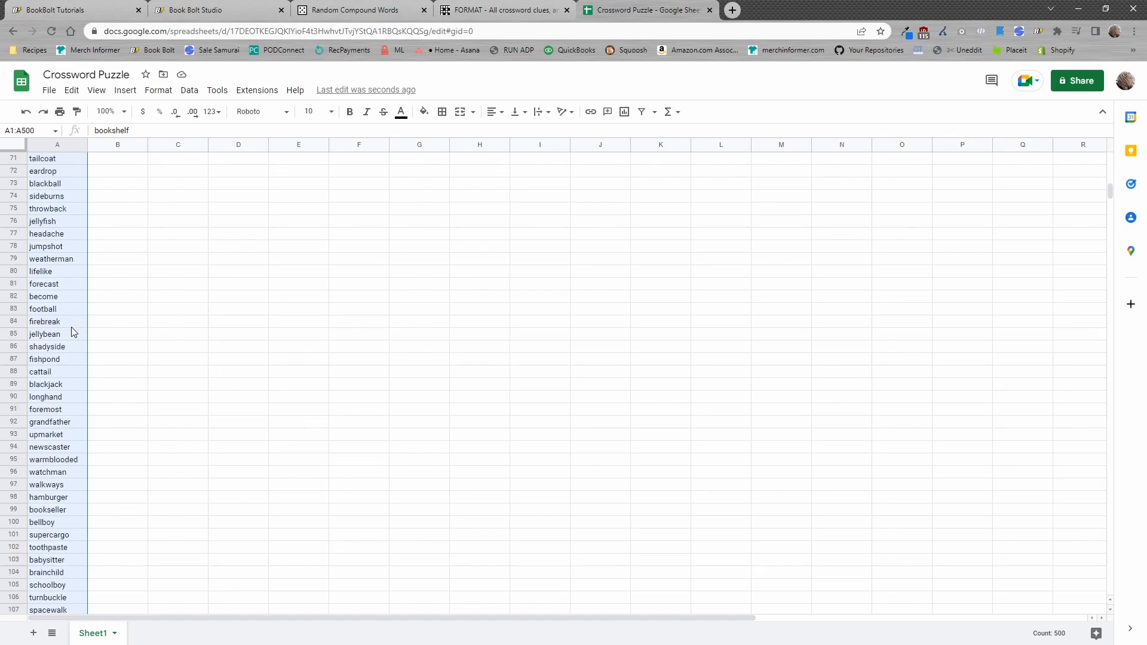
Step: Insert a blank row above "supercargo" at row 101 and another above "tailgate" at row 201
{"action": "left_click", "coordinate": [14, 410]}
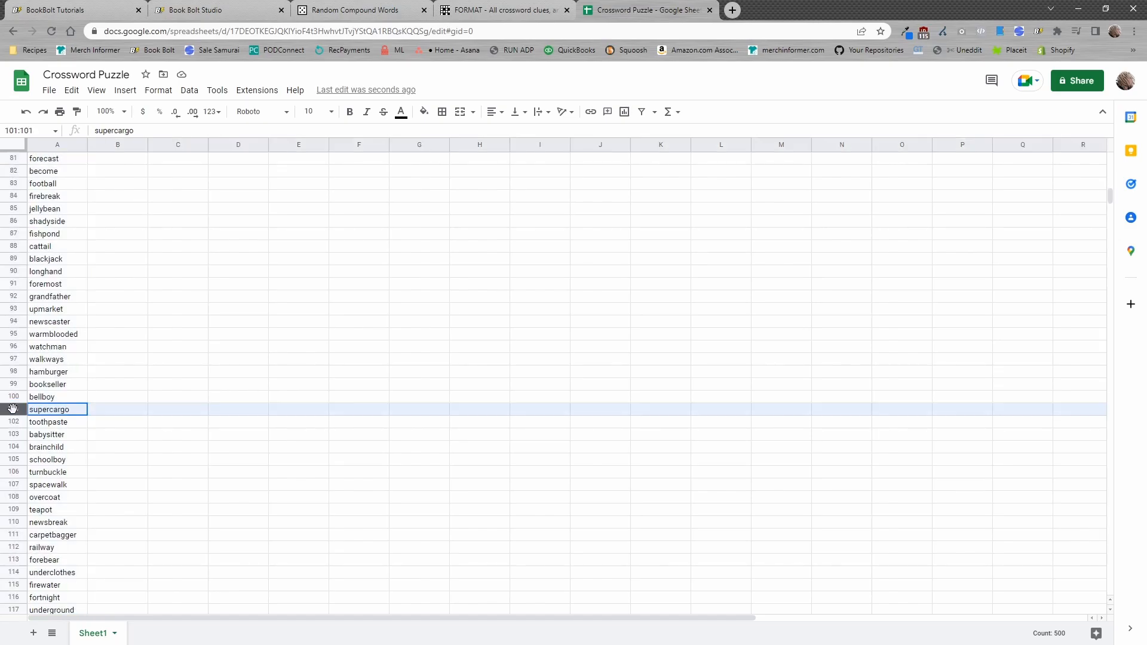
{"action": "right_click", "coordinate": [15, 409]}
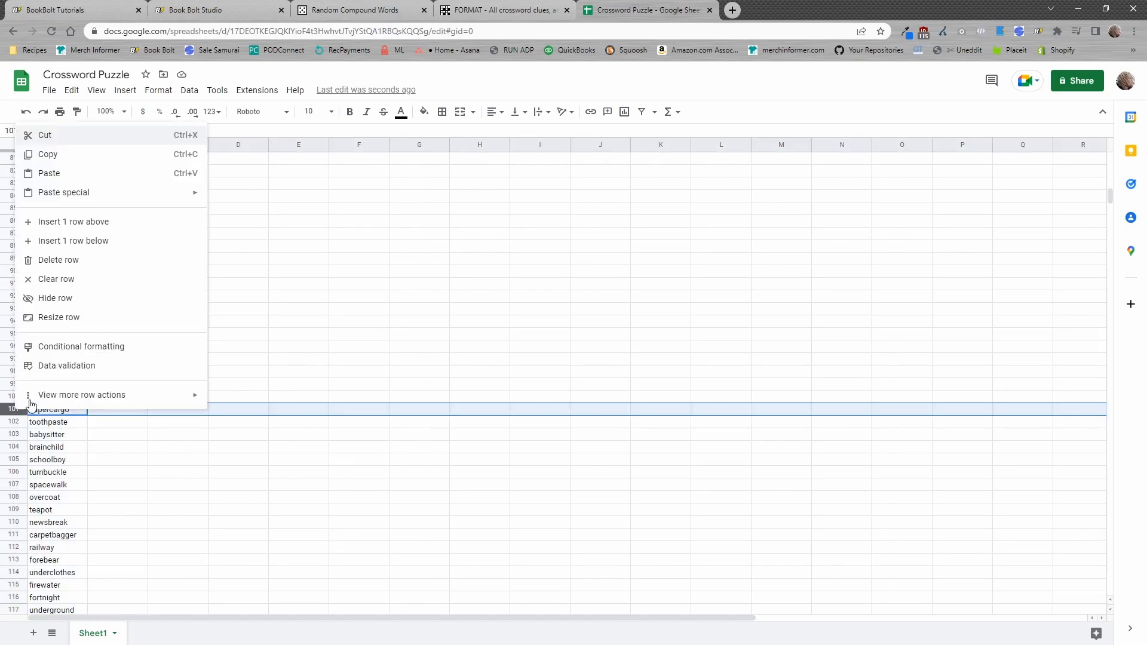
{"action": "left_click", "coordinate": [77, 224]}
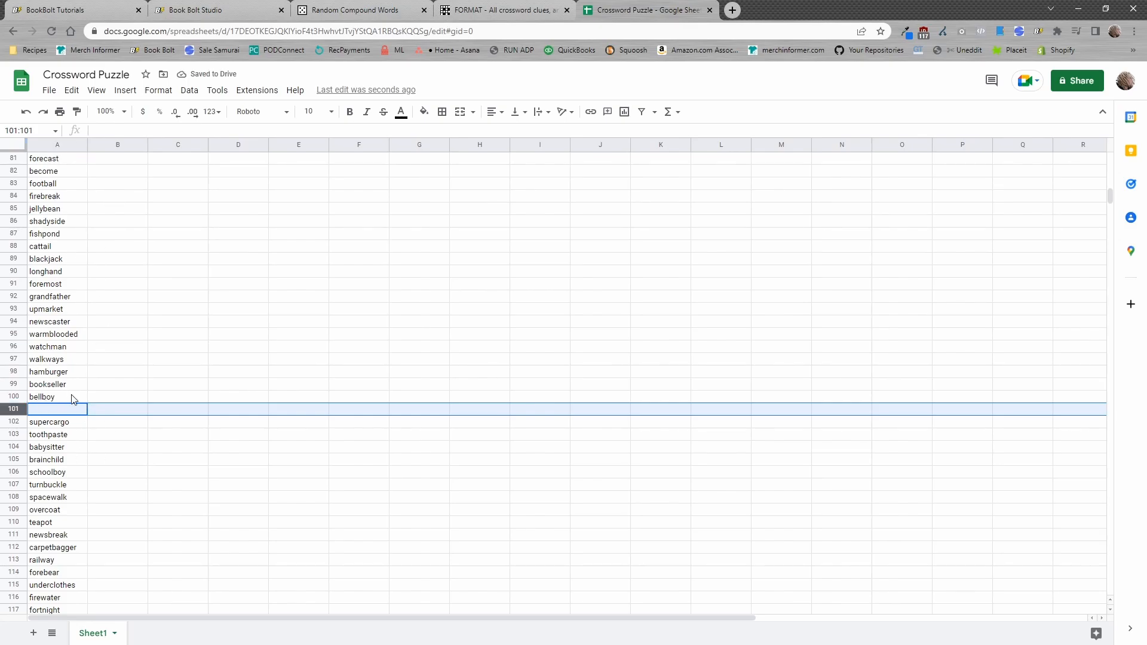
{"action": "scroll", "coordinate": [72, 399], "scroll_direction": "down", "scroll_amount": 19}
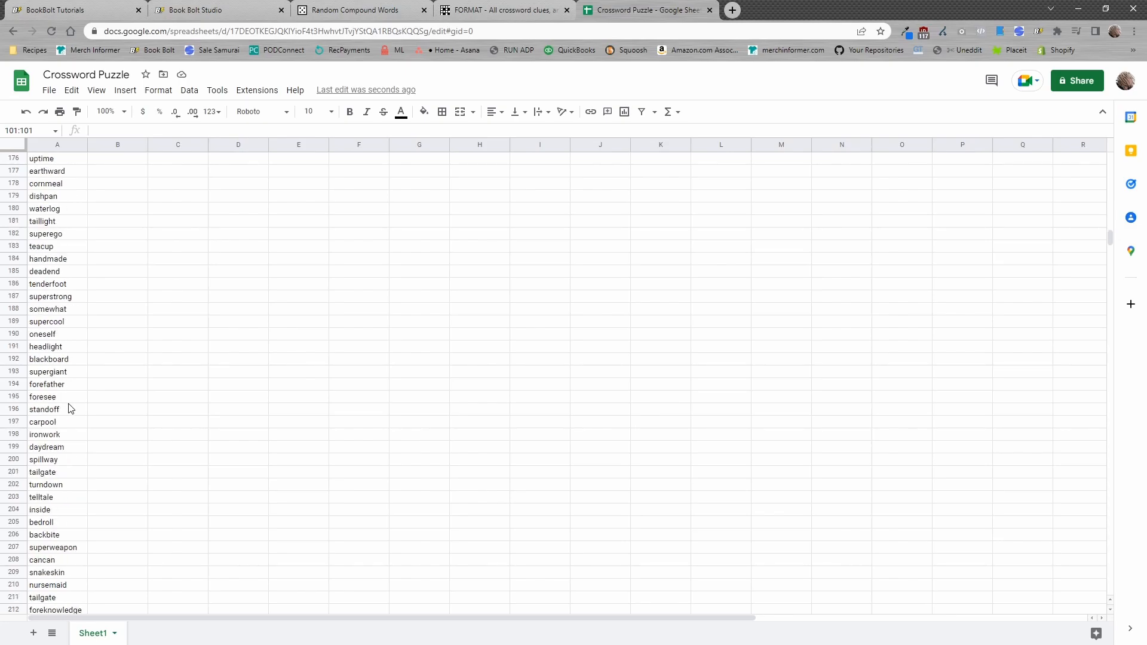
{"action": "scroll", "coordinate": [70, 409], "scroll_direction": "down", "scroll_amount": 2}
{"action": "right_click", "coordinate": [13, 383]}
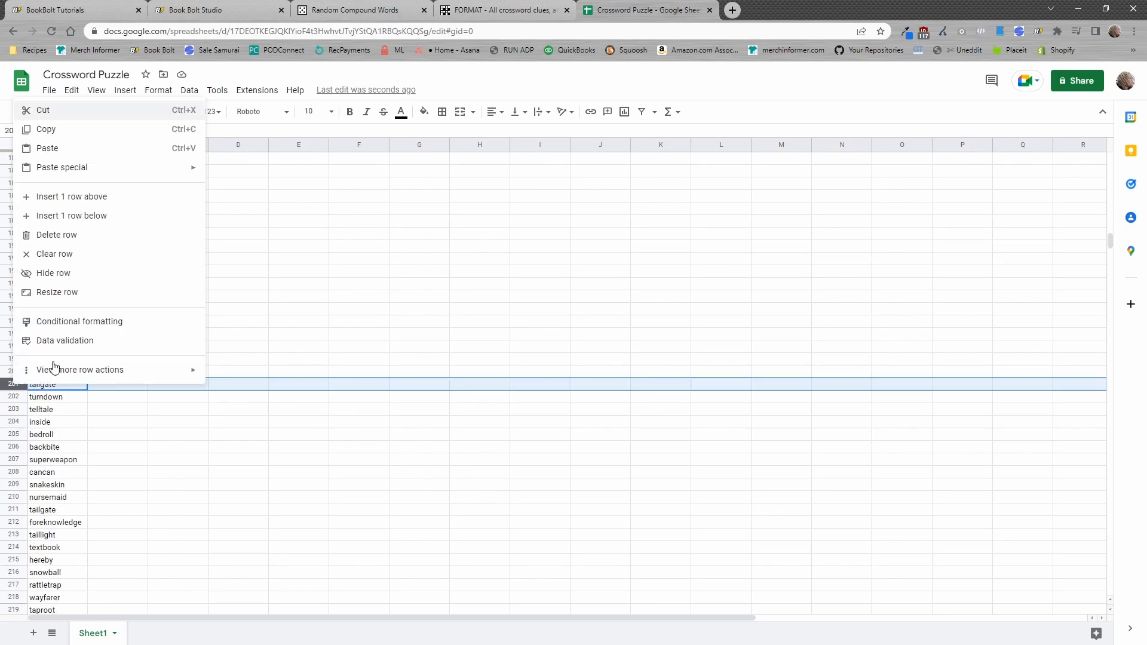
{"action": "left_click", "coordinate": [78, 201]}
Step: Insert a blank row above "warehouse" at row 301 of the word list
{"action": "scroll", "coordinate": [106, 381], "scroll_direction": "down", "scroll_amount": 5}
{"action": "scroll", "coordinate": [105, 381], "scroll_direction": "down", "scroll_amount": 13}
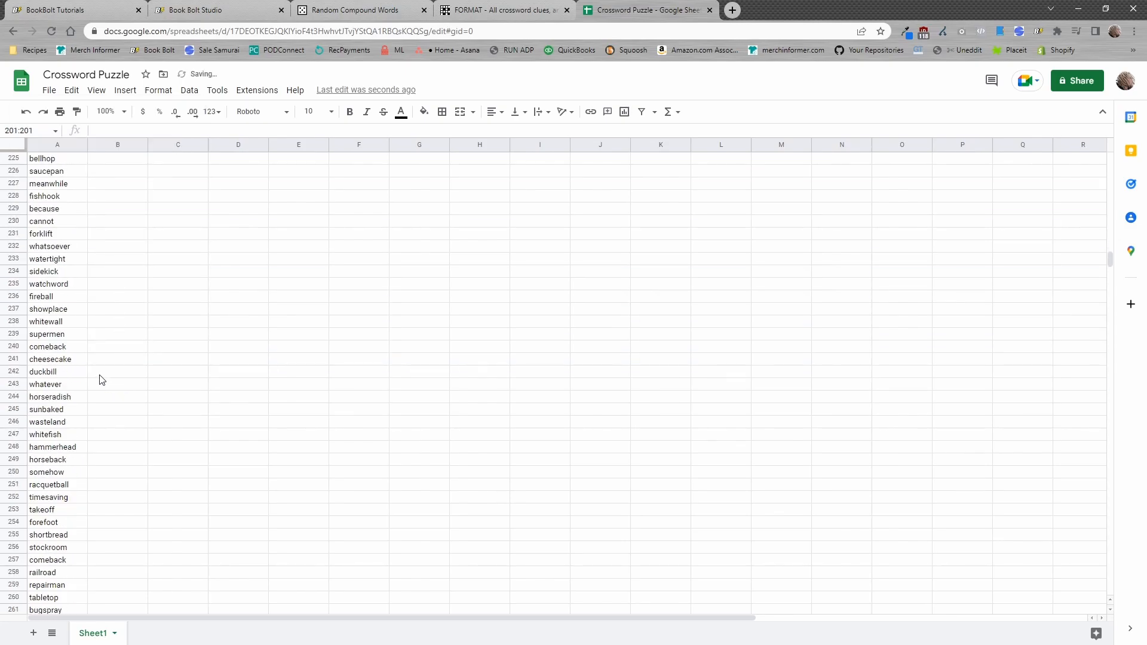
{"action": "scroll", "coordinate": [59, 377], "scroll_direction": "down", "scroll_amount": 3}
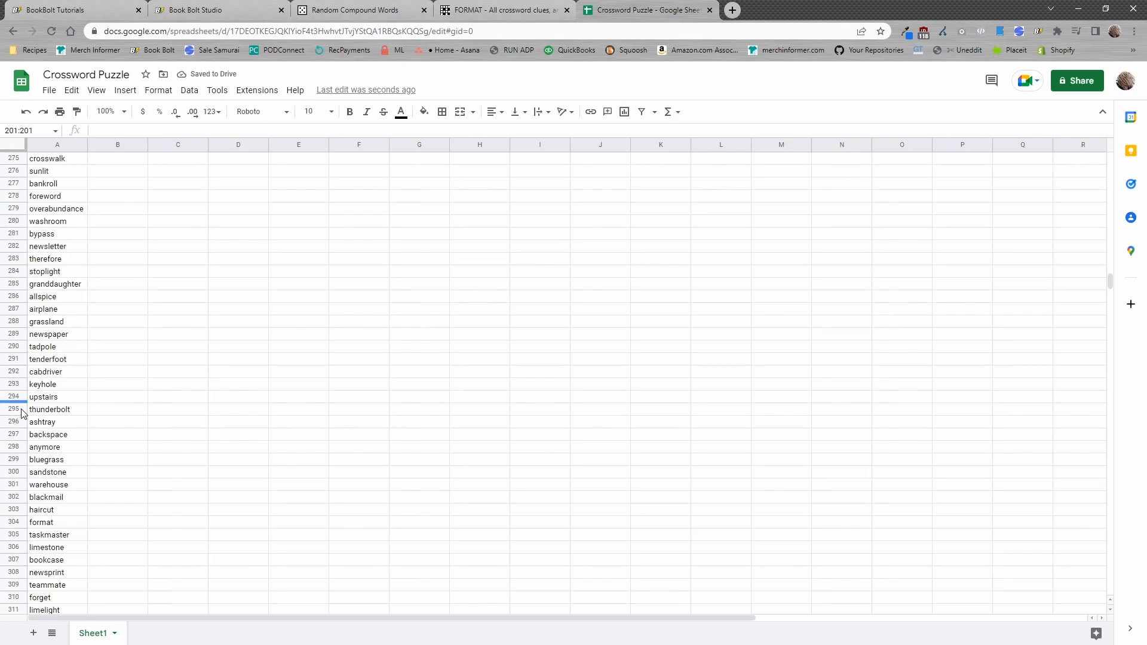
{"action": "left_click", "coordinate": [16, 421]}
{"action": "right_click", "coordinate": [16, 420]}
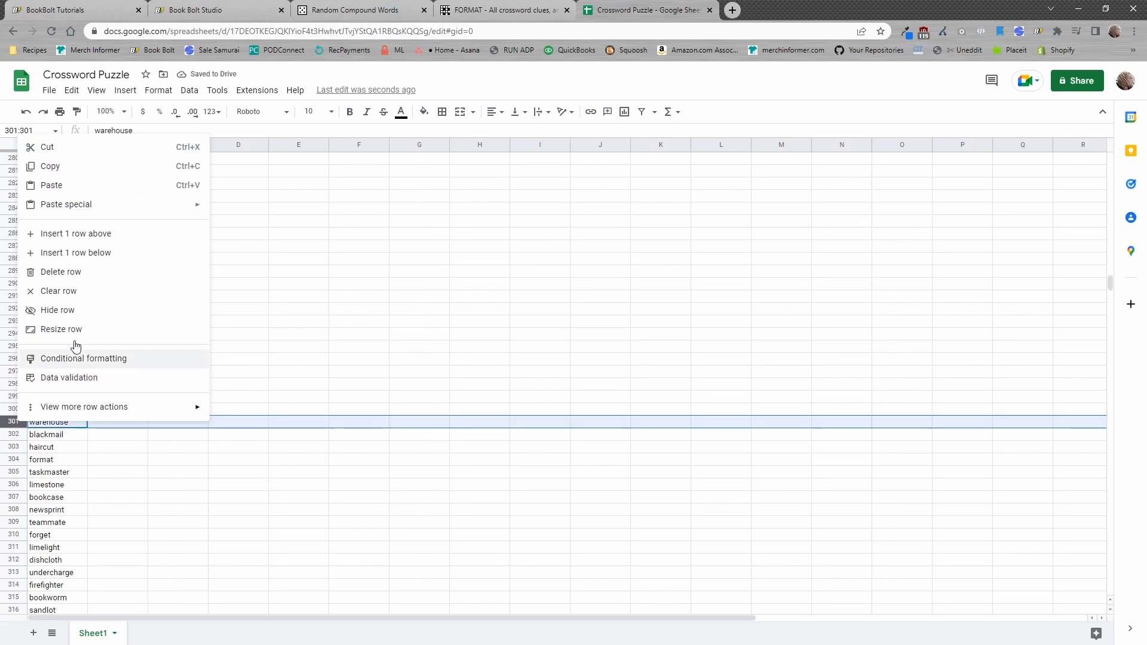
{"action": "left_click", "coordinate": [89, 234]}
Step: Insert a blank row above "forearm" at row 401 of the word list
{"action": "scroll", "coordinate": [145, 420], "scroll_direction": "down", "scroll_amount": 3}
{"action": "scroll", "coordinate": [147, 419], "scroll_direction": "down", "scroll_amount": 3}
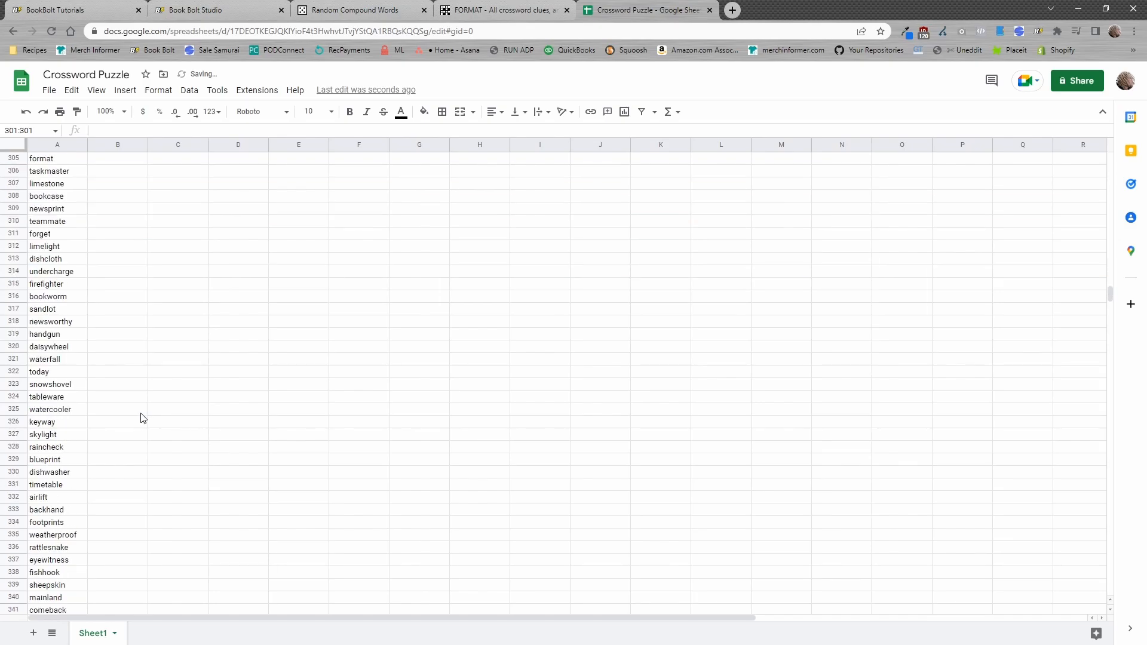
{"action": "scroll", "coordinate": [144, 418], "scroll_direction": "up", "scroll_amount": 4}
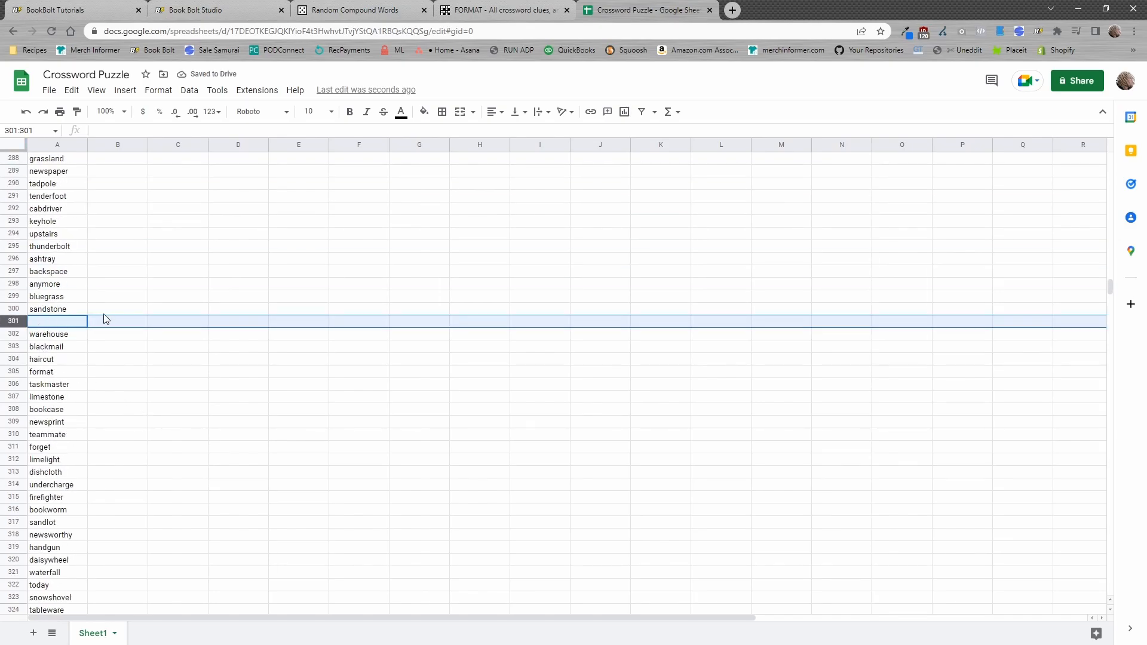
{"action": "scroll", "coordinate": [107, 400], "scroll_direction": "down", "scroll_amount": 20}
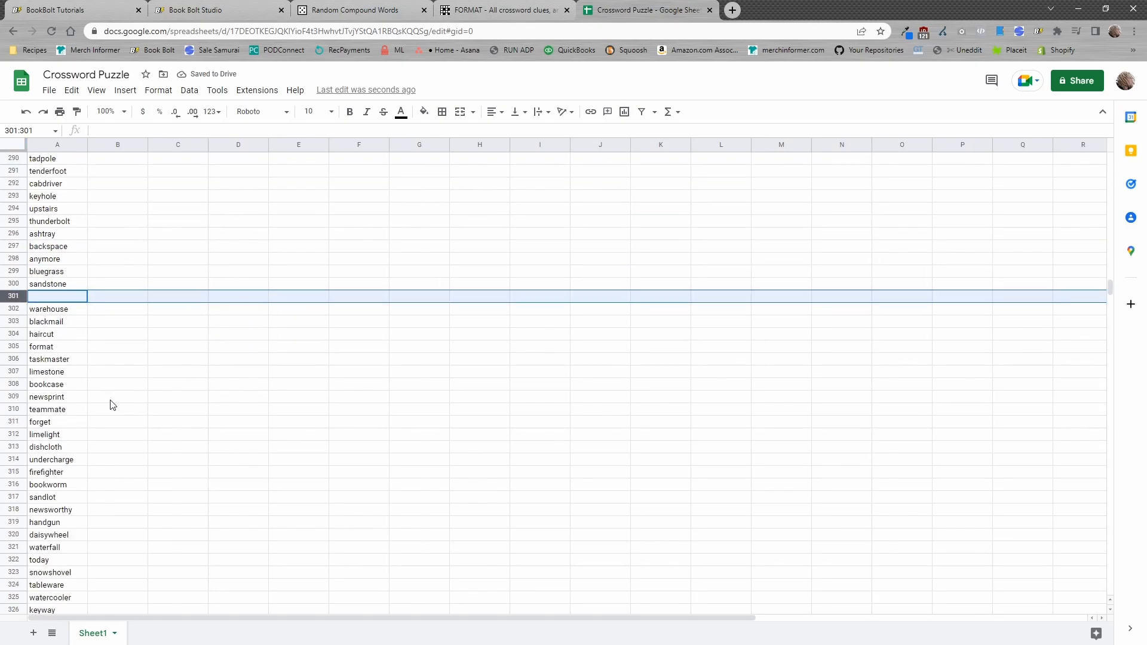
{"action": "scroll", "coordinate": [84, 398], "scroll_direction": "down", "scroll_amount": 7}
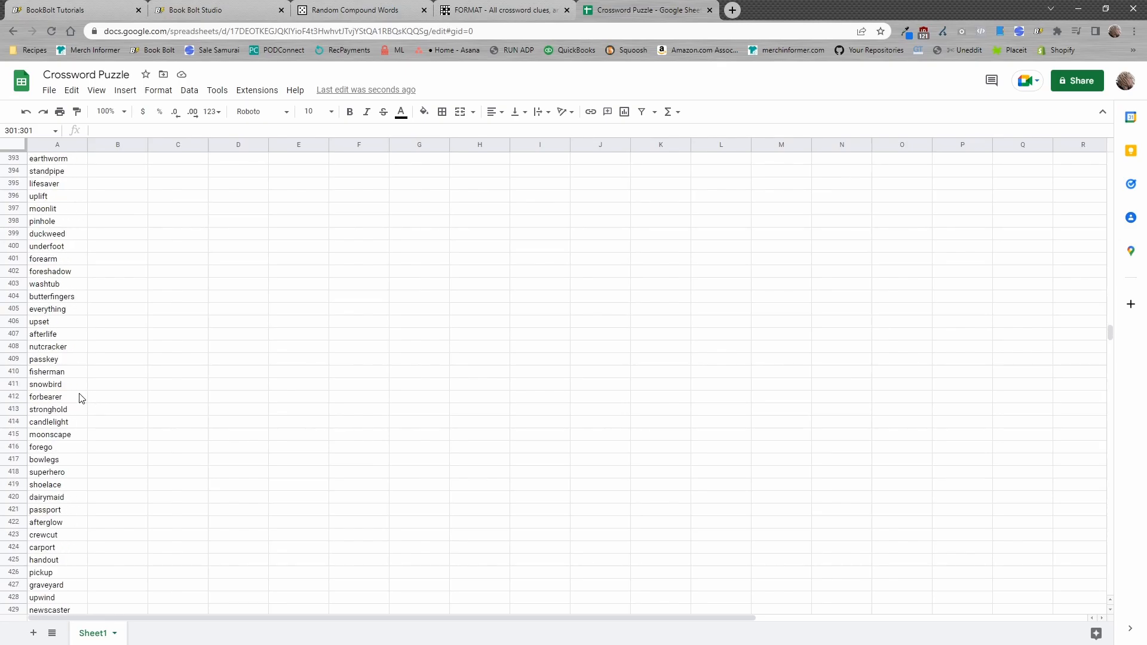
{"action": "right_click", "coordinate": [14, 259]}
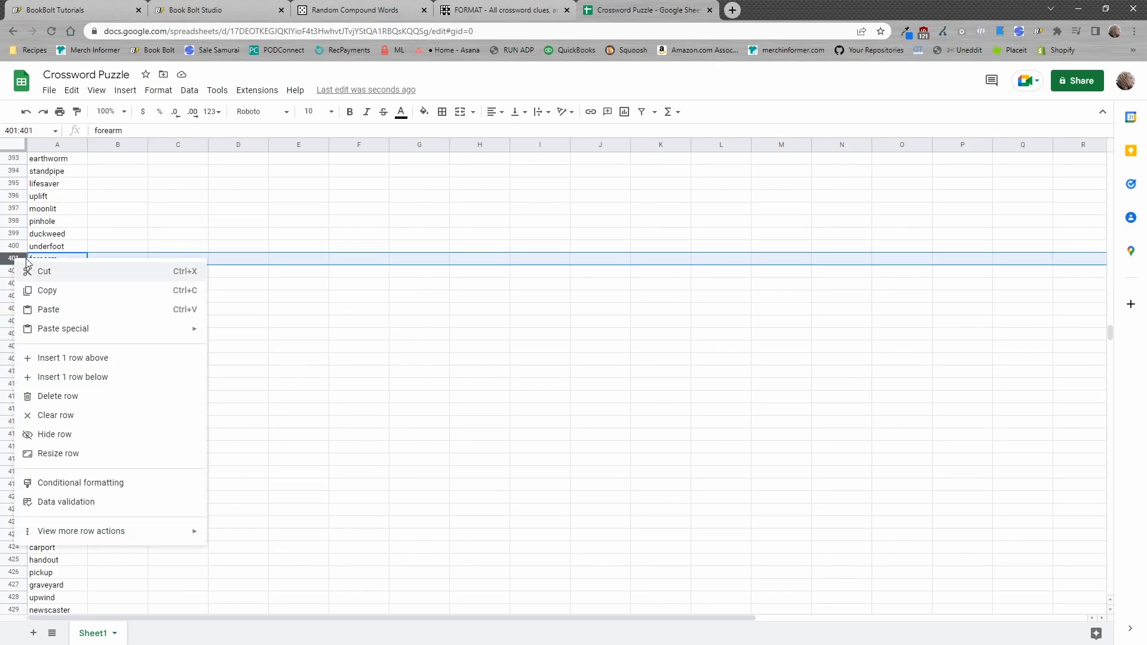
{"action": "left_click", "coordinate": [74, 358]}
{"action": "left_click", "coordinate": [230, 297]}
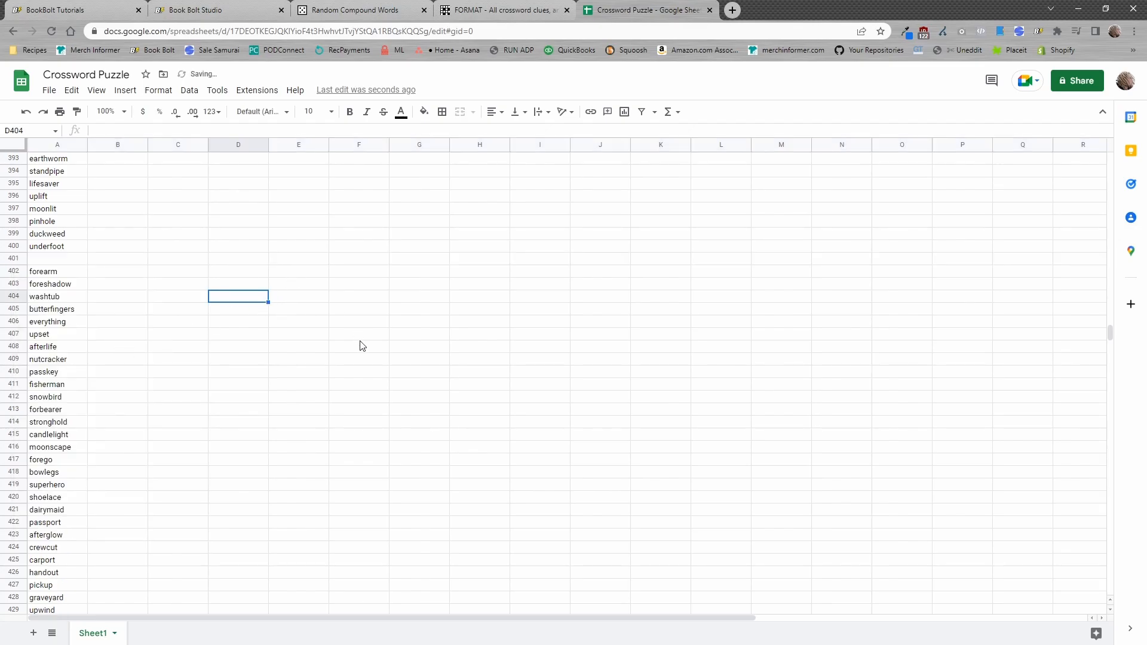
{"action": "scroll", "coordinate": [395, 418], "scroll_direction": "up", "scroll_amount": 20}
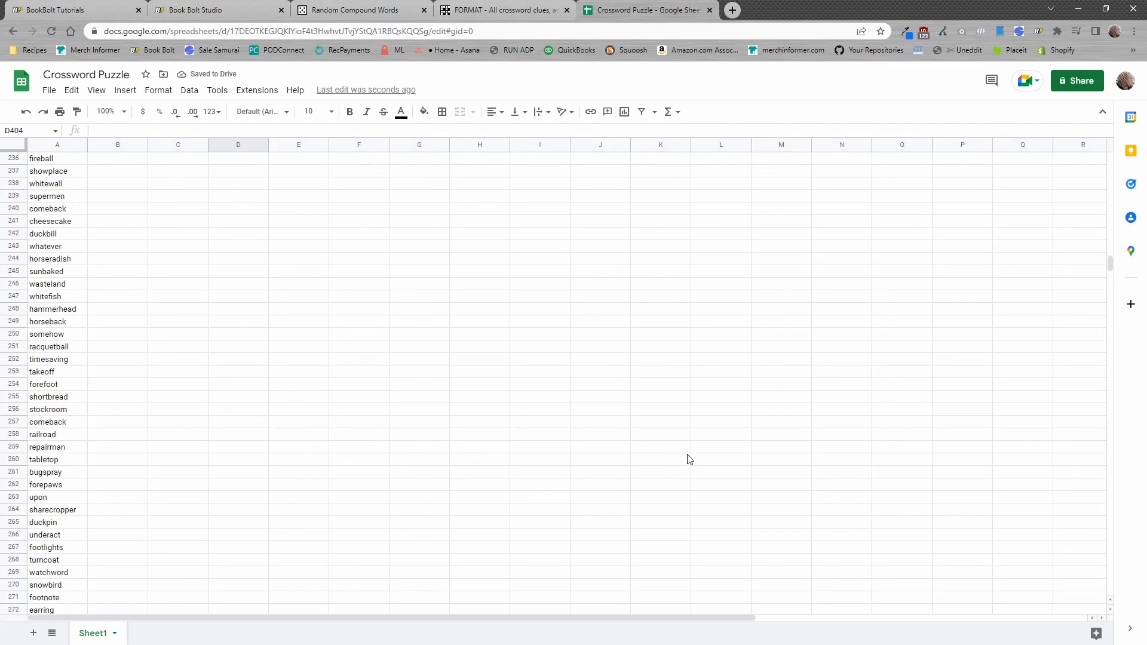
{"action": "scroll", "coordinate": [688, 459], "scroll_direction": "up", "scroll_amount": 20}
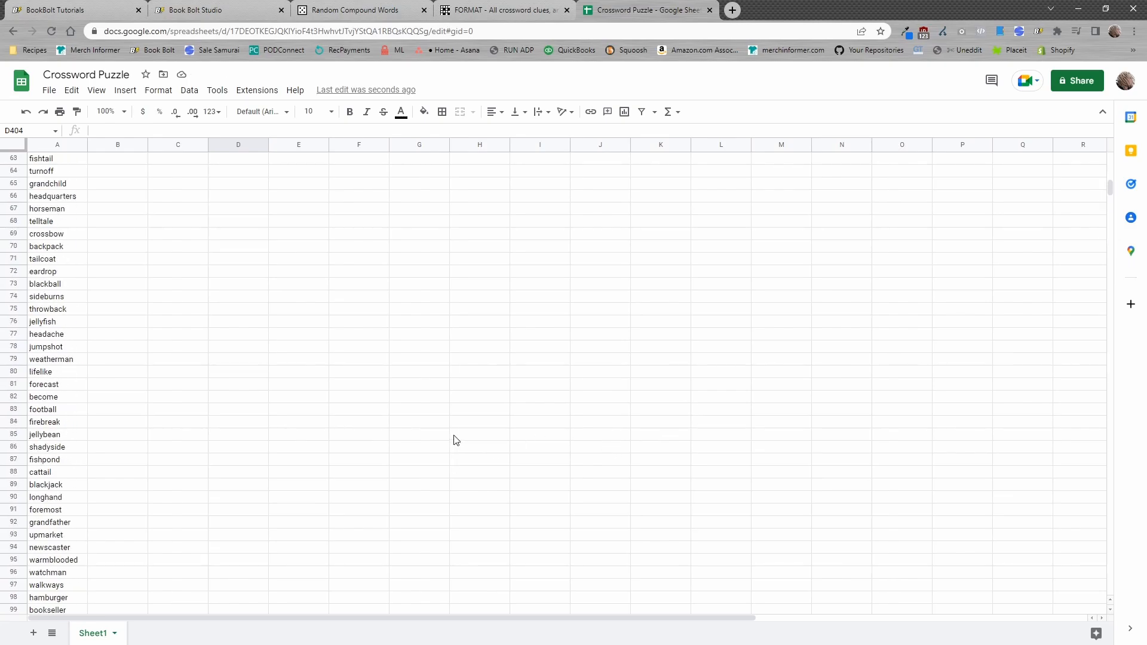
{"action": "scroll", "coordinate": [455, 440], "scroll_direction": "up", "scroll_amount": 13}
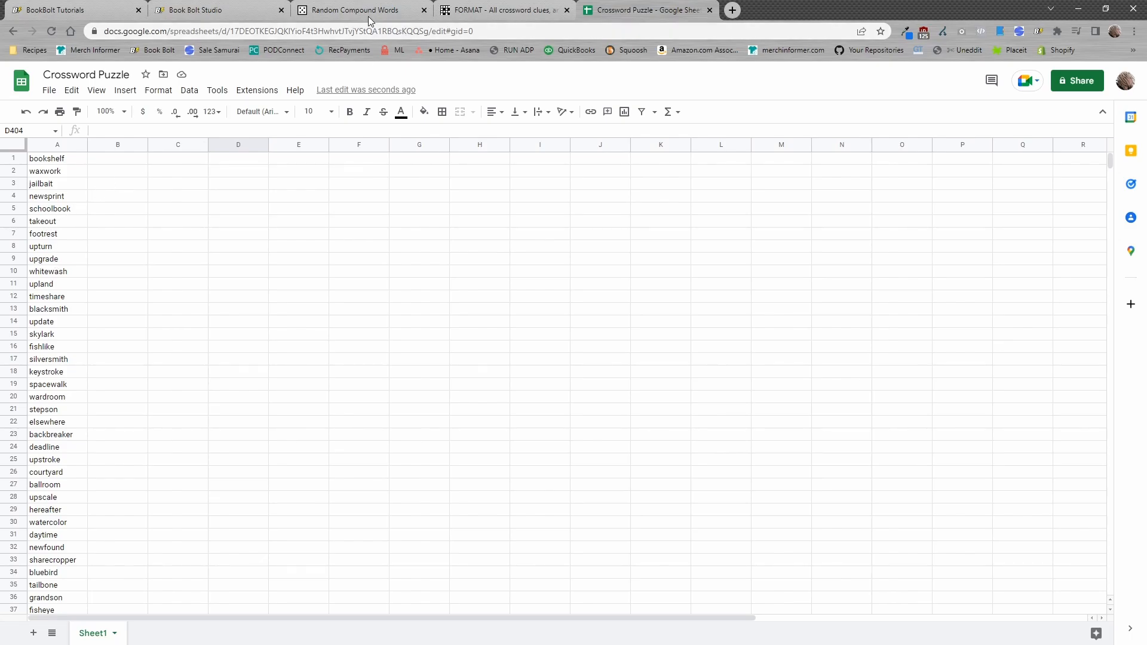
Step: Switch to The Crossword Solver site's home page and search for "bookshelf", the word in cell A1 of the spreadsheet
{"action": "left_click", "coordinate": [504, 11]}
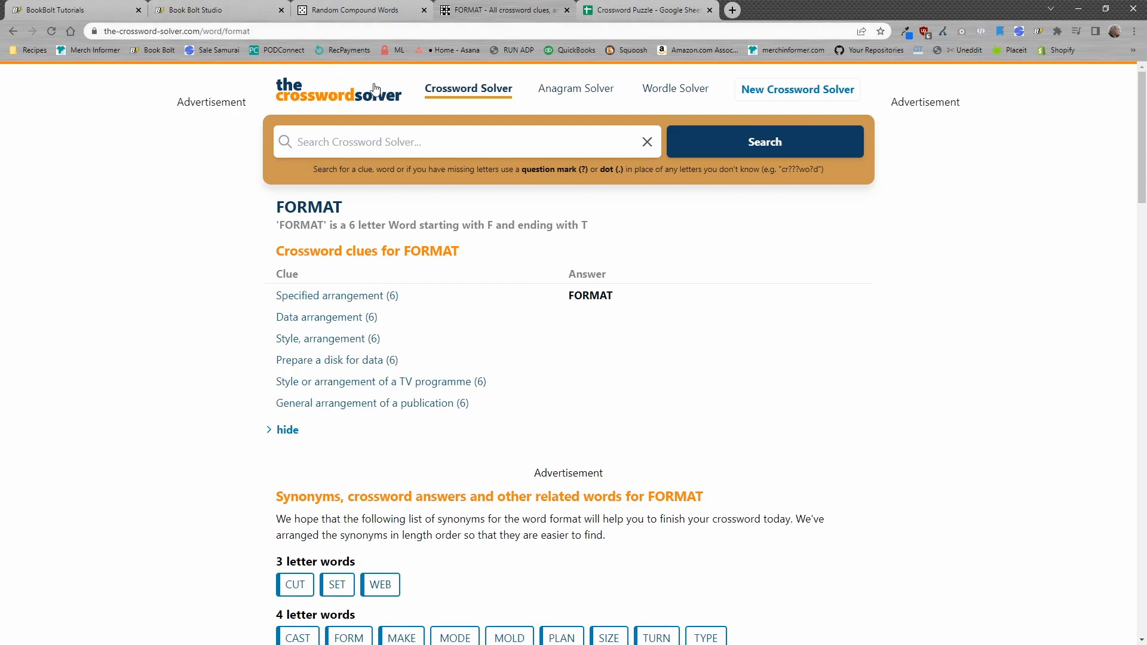
{"action": "left_click", "coordinate": [329, 102]}
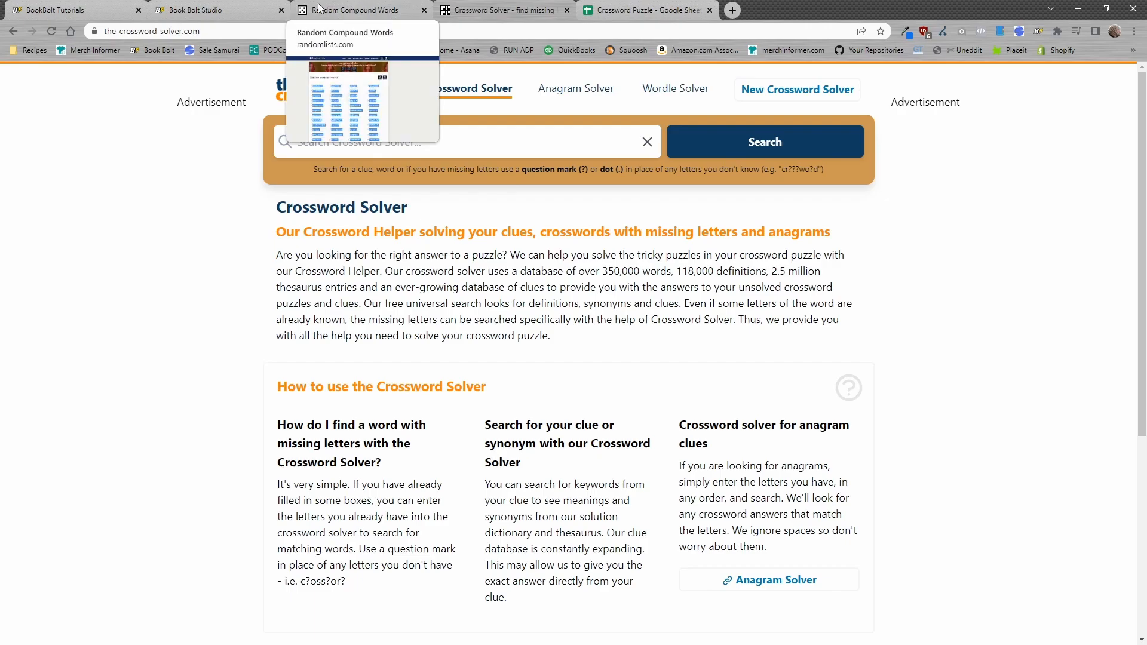
{"action": "left_click", "coordinate": [639, 7]}
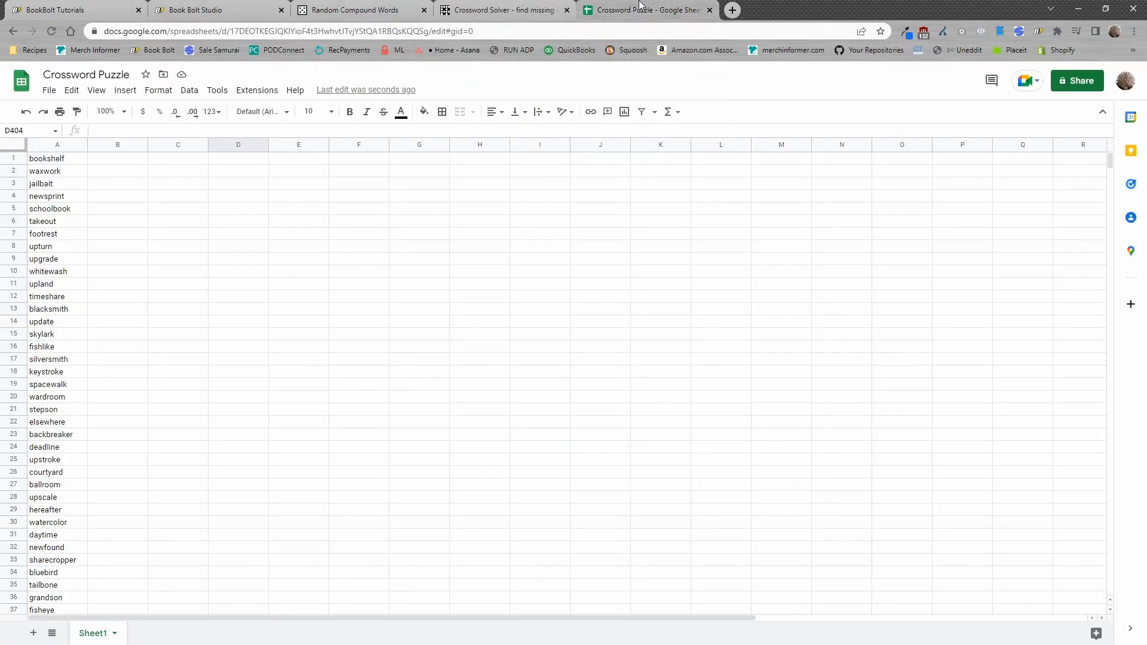
{"action": "left_click", "coordinate": [52, 163]}
{"action": "left_click", "coordinate": [487, 8]}
{"action": "left_click", "coordinate": [364, 136]}
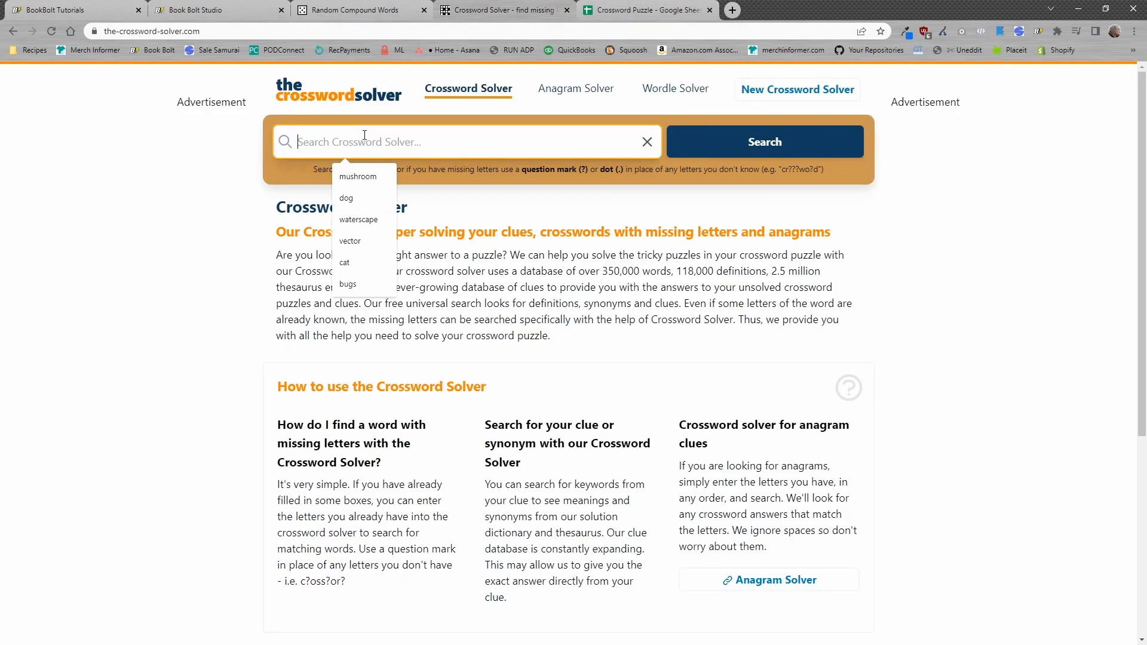
{"action": "type", "text": "bookshelf"}
{"action": "left_click", "coordinate": [770, 143]}
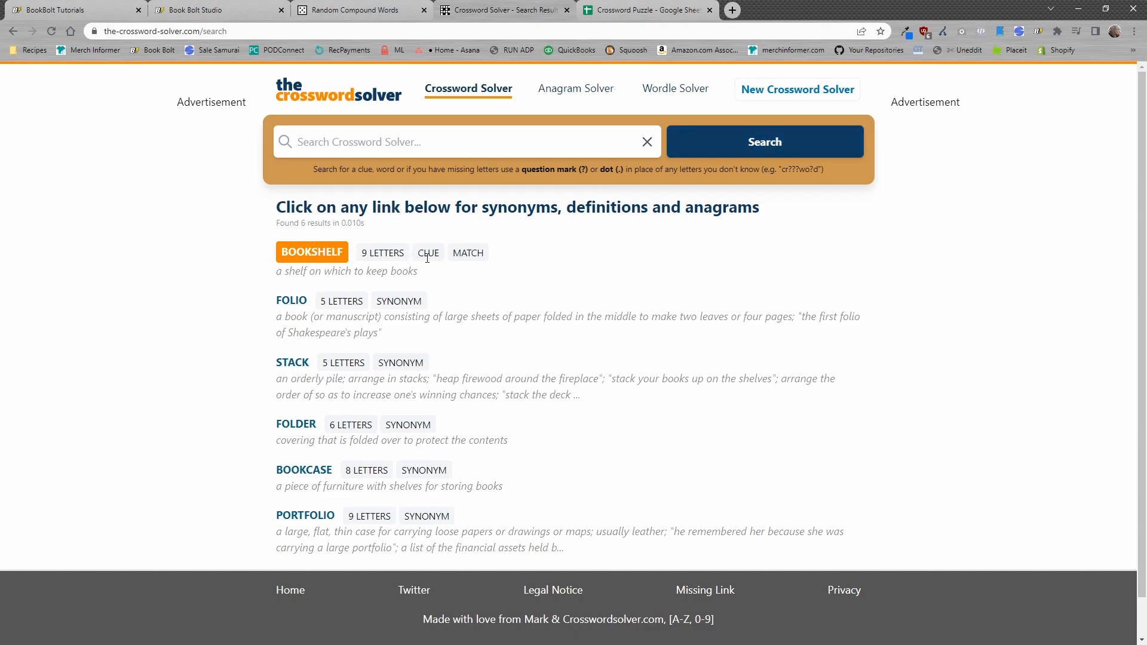
Step: Open the BOOKSHELF entry and examine its synonyms and its definition as a possible clue
{"action": "left_click", "coordinate": [315, 258]}
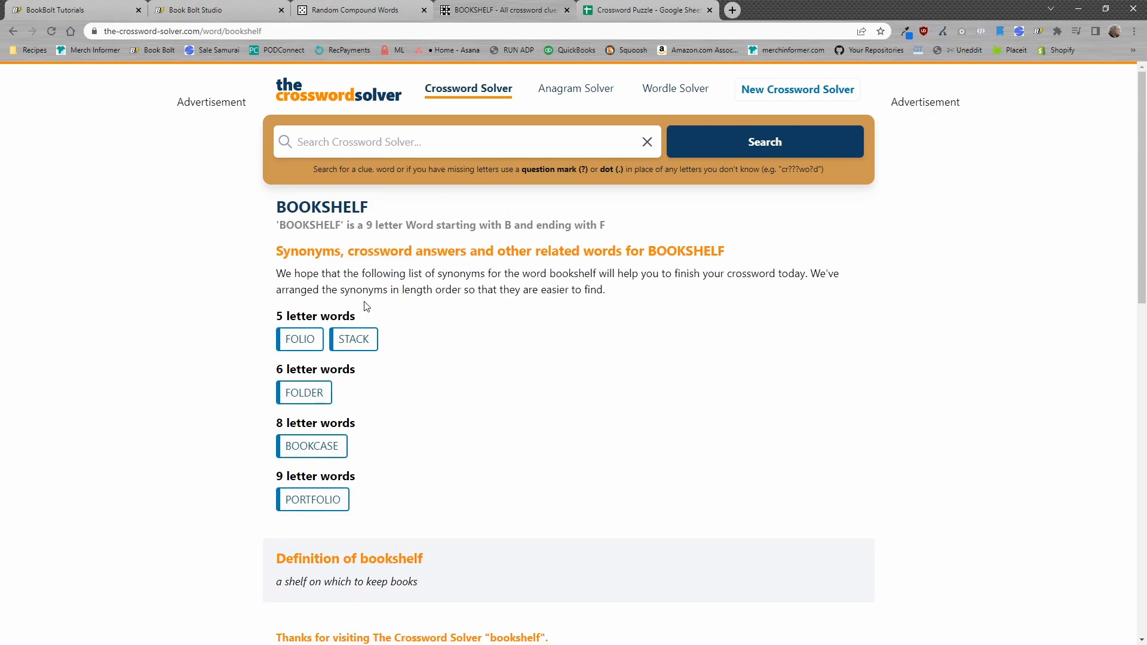
{"action": "scroll", "coordinate": [365, 309], "scroll_direction": "down", "scroll_amount": 6}
{"action": "left_click_drag", "start_coordinate": [431, 225], "coordinate": [263, 224]}
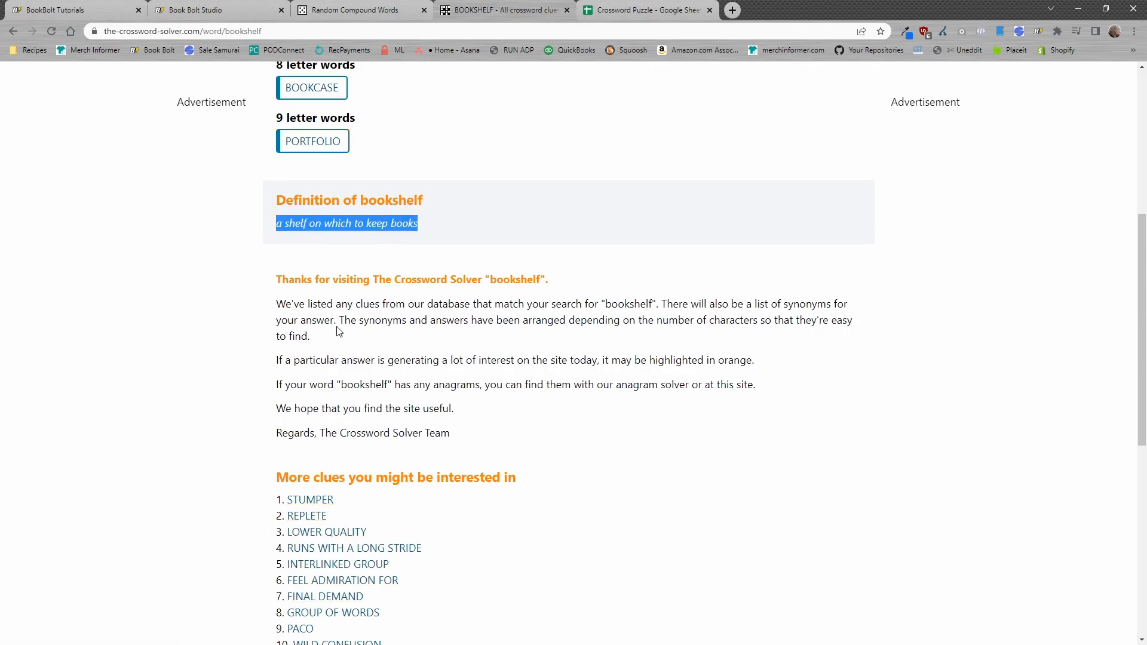
{"action": "scroll", "coordinate": [412, 421], "scroll_direction": "up", "scroll_amount": 5}
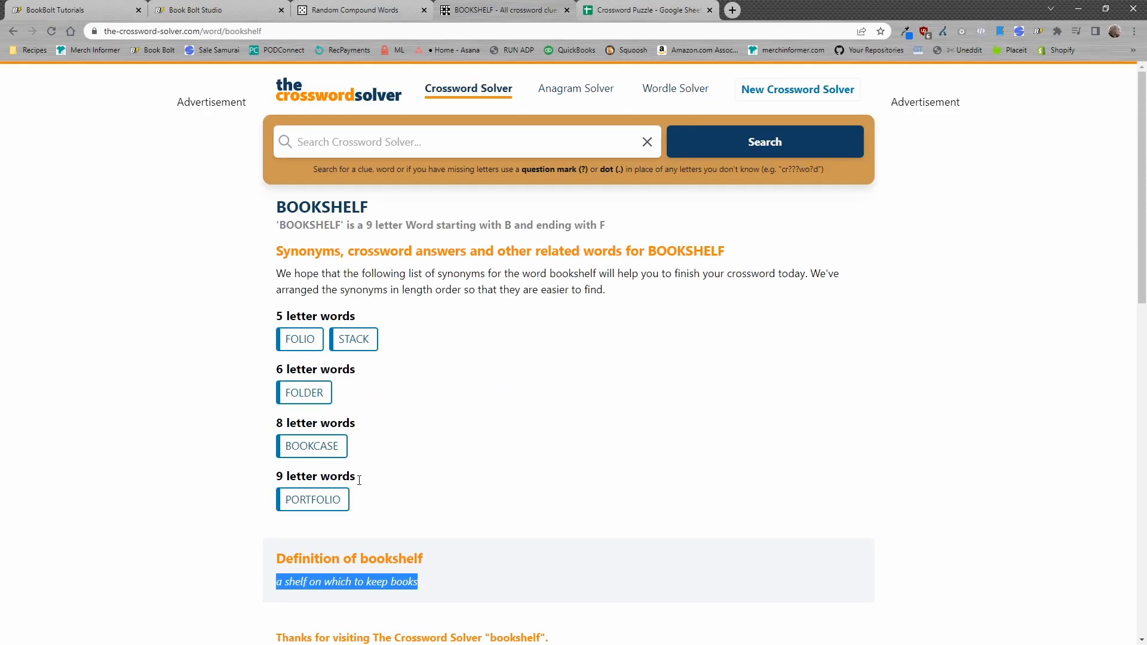
{"action": "scroll", "coordinate": [359, 481], "scroll_direction": "down", "scroll_amount": 2}
{"action": "scroll", "coordinate": [383, 468], "scroll_direction": "up", "scroll_amount": 2}
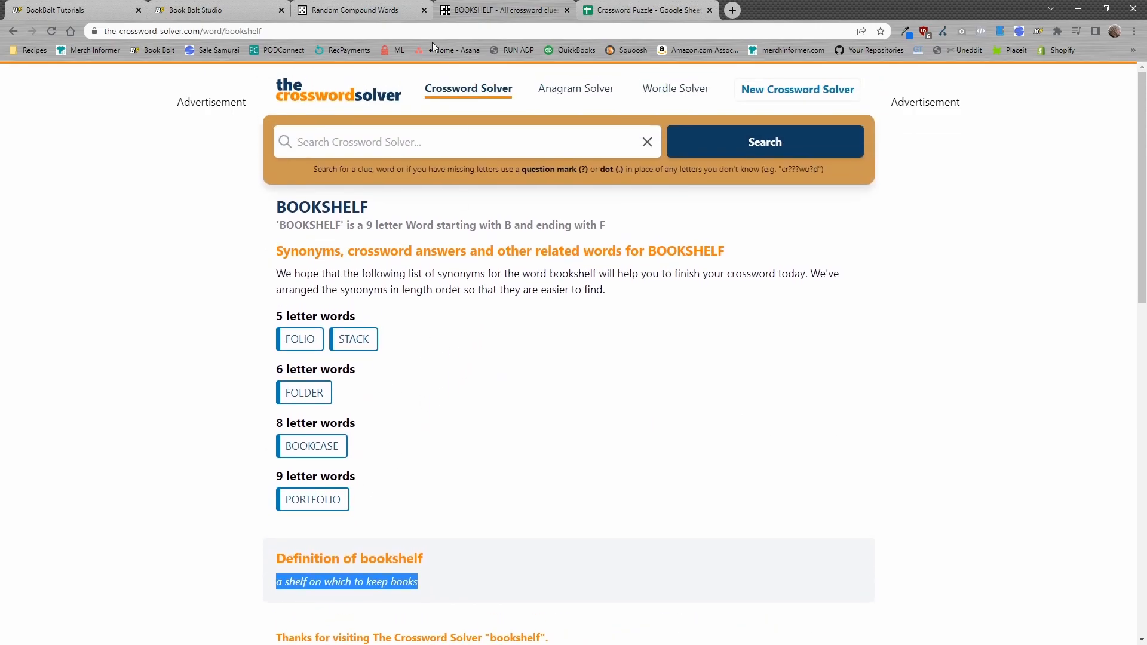
Step: Copy "newsprint" from cell A4 of the spreadsheet, search The Crossword Solver for it and open the NEWSPRINT entry
{"action": "left_click", "coordinate": [626, 12]}
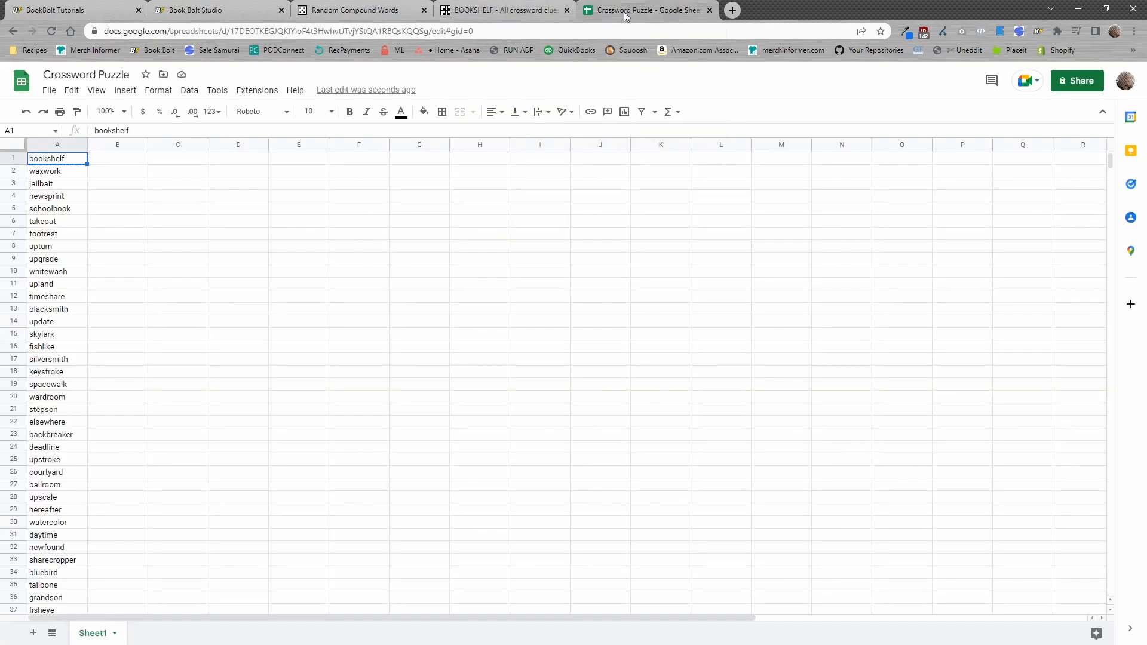
{"action": "left_click", "coordinate": [52, 197]}
{"action": "left_click", "coordinate": [499, 8]}
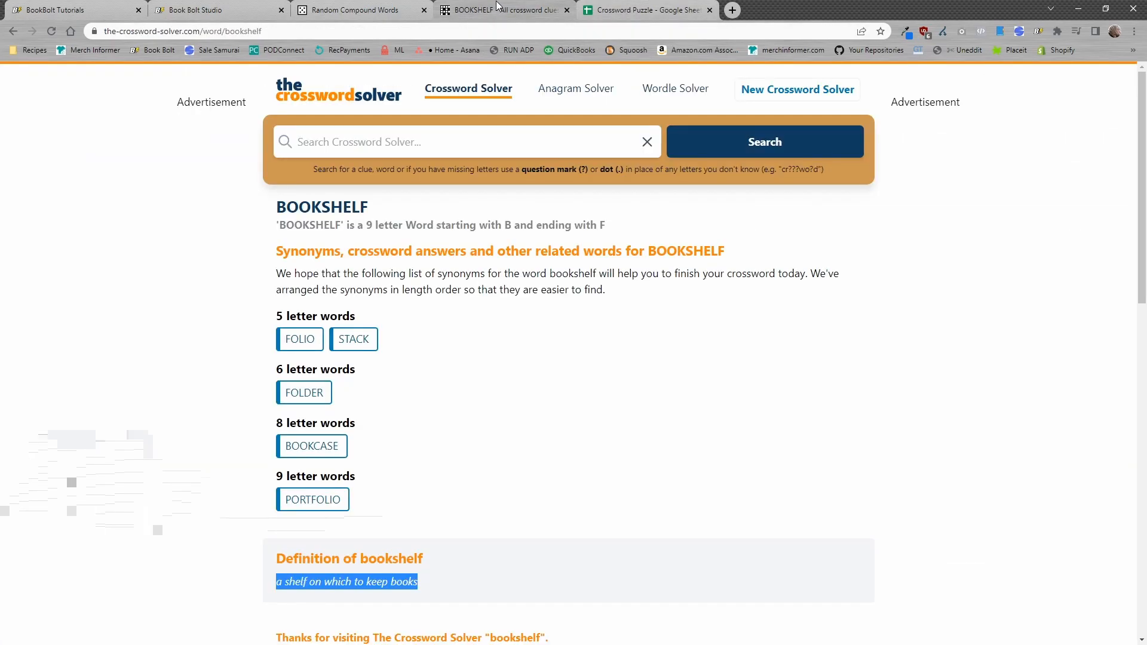
{"action": "left_click", "coordinate": [371, 136]}
{"action": "type", "text": "newsprint"}
{"action": "left_click", "coordinate": [692, 142]}
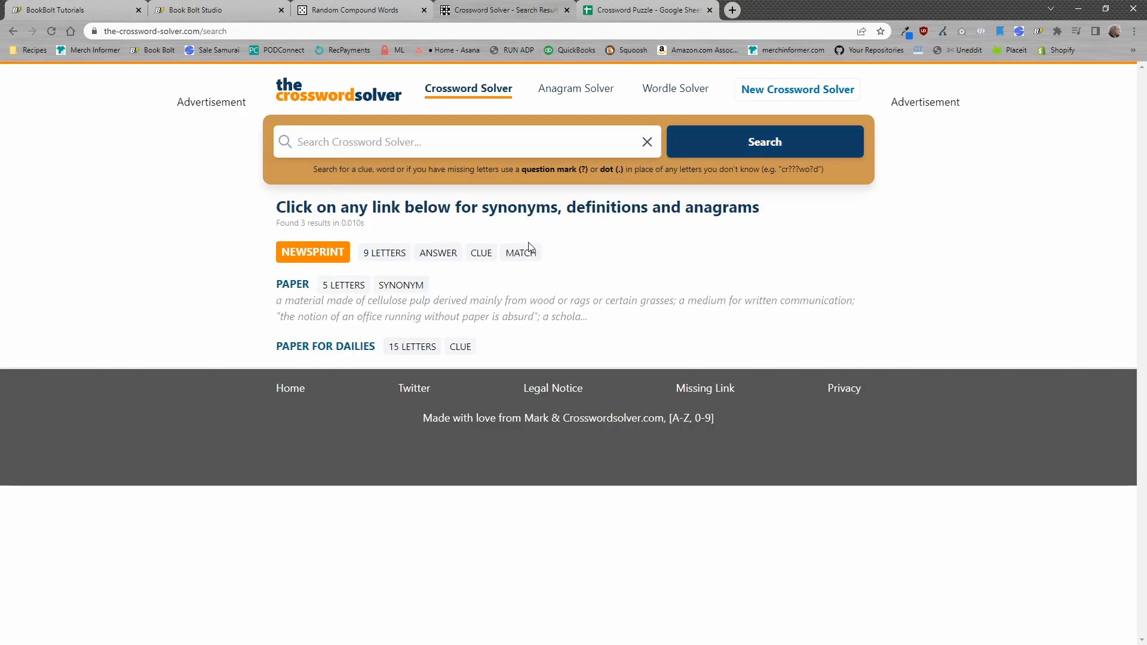
{"action": "left_click", "coordinate": [322, 258]}
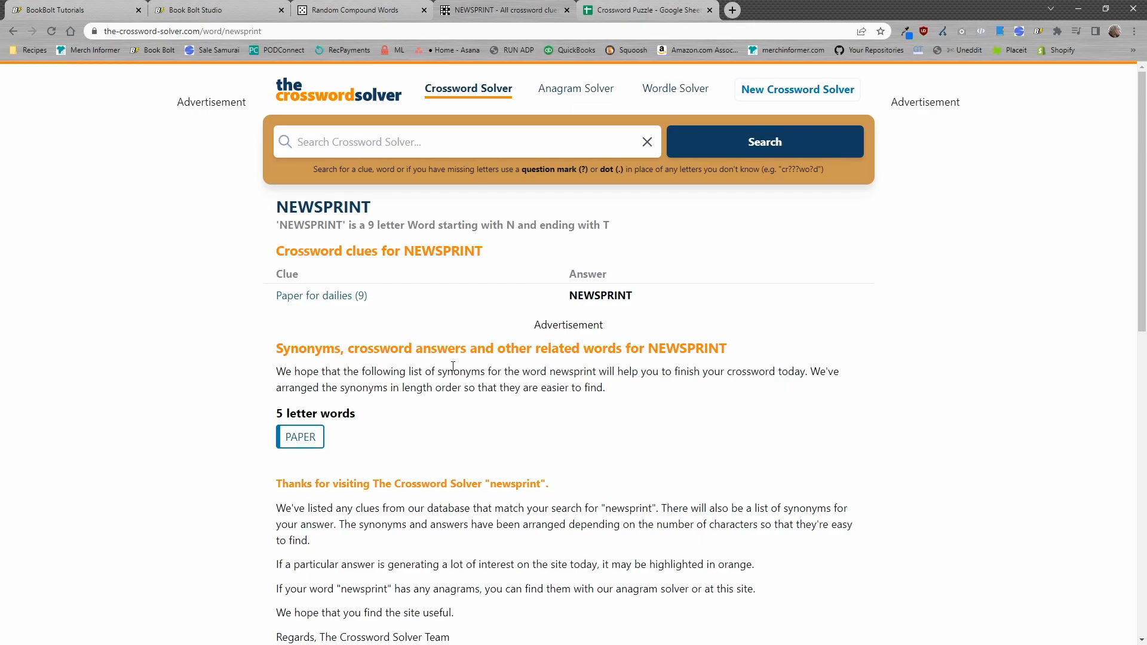
Step: Copy the clue "Paper for dailies (9)" from the NEWSPRINT entry into cell B4 of the Crossword Puzzle spreadsheet
{"action": "scroll", "coordinate": [453, 366], "scroll_direction": "down", "scroll_amount": 4}
{"action": "scroll", "coordinate": [418, 344], "scroll_direction": "up", "scroll_amount": 3}
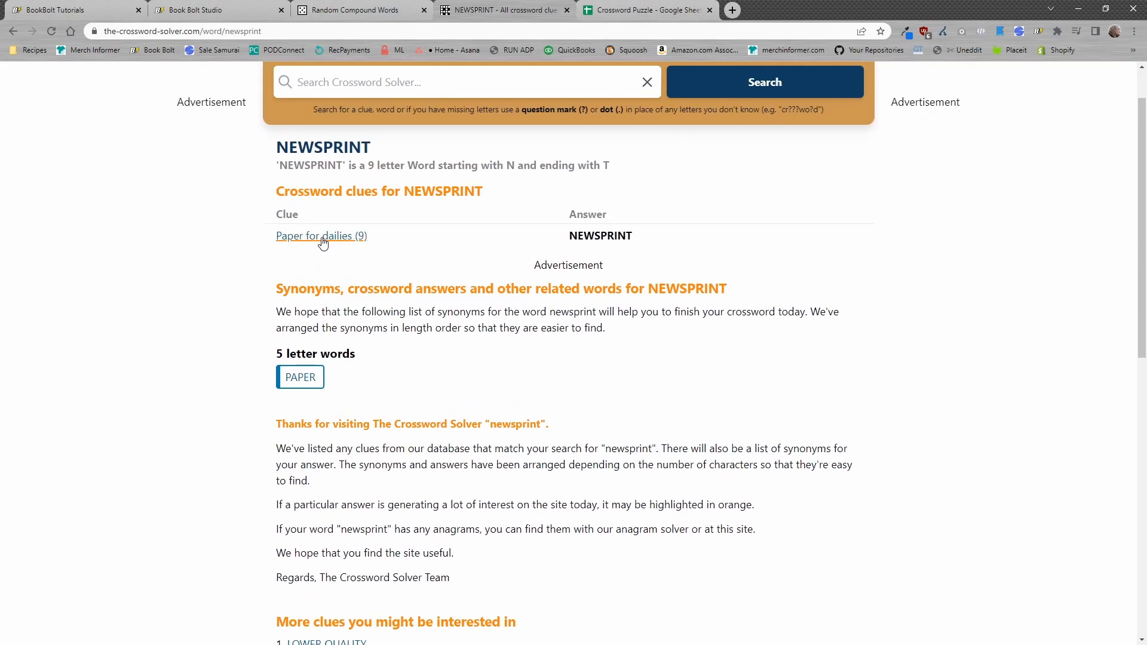
{"action": "left_click_drag", "start_coordinate": [380, 244], "coordinate": [275, 237]}
{"action": "key", "text": "ctrl+c"}
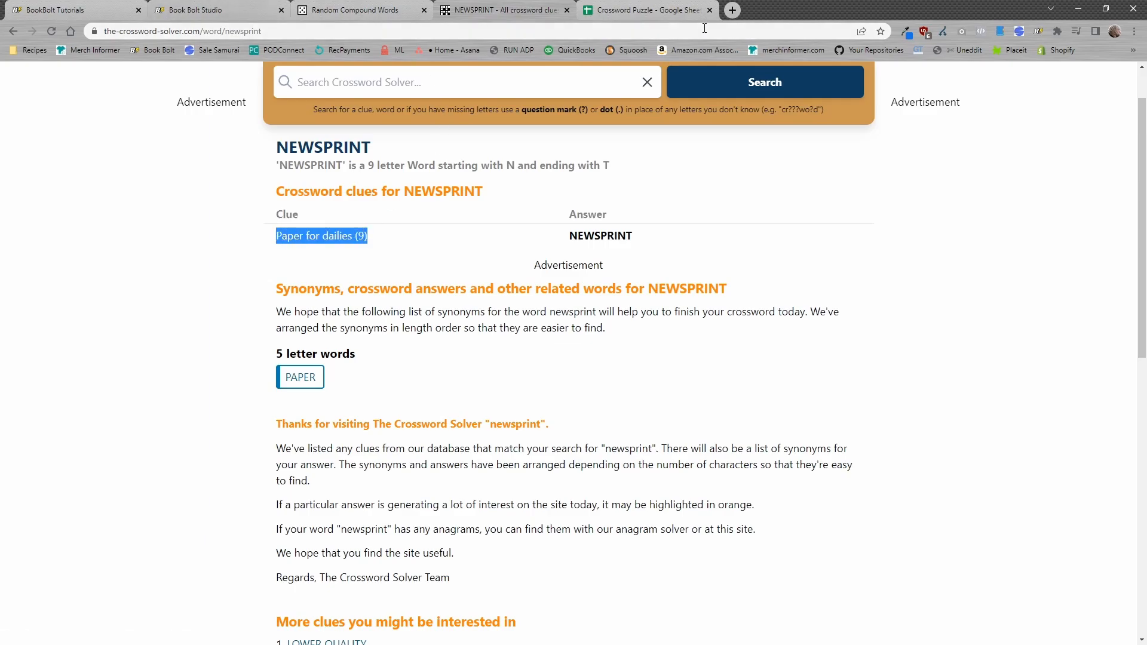
{"action": "left_click", "coordinate": [618, 9]}
{"action": "left_click", "coordinate": [122, 200]}
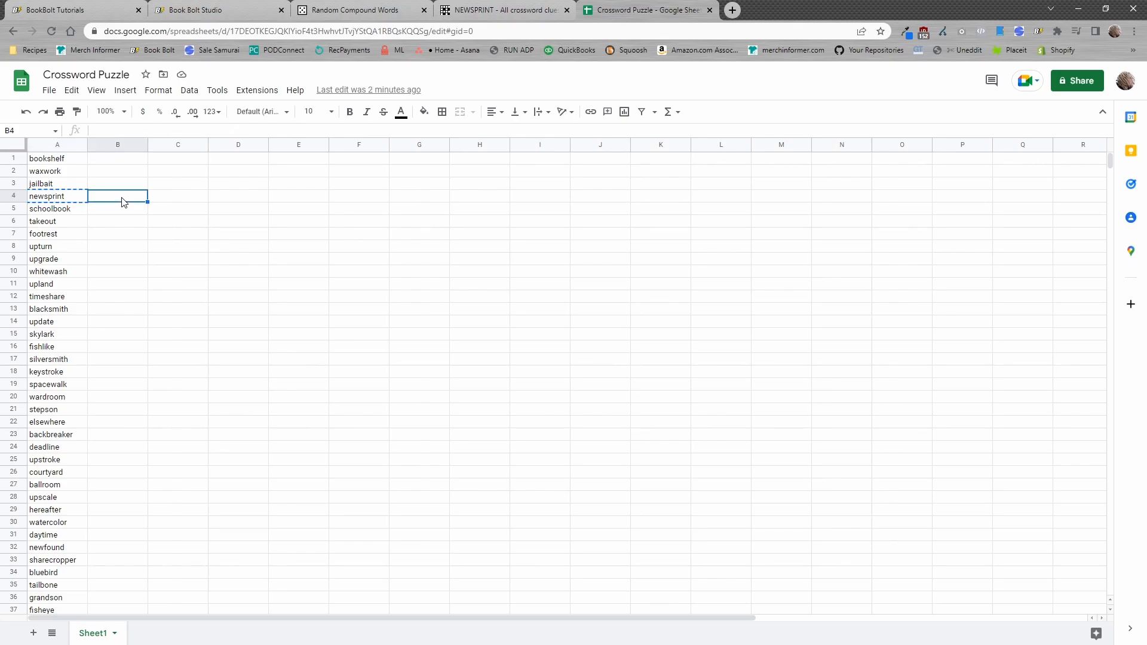
{"action": "key", "text": "ctrl+v"}
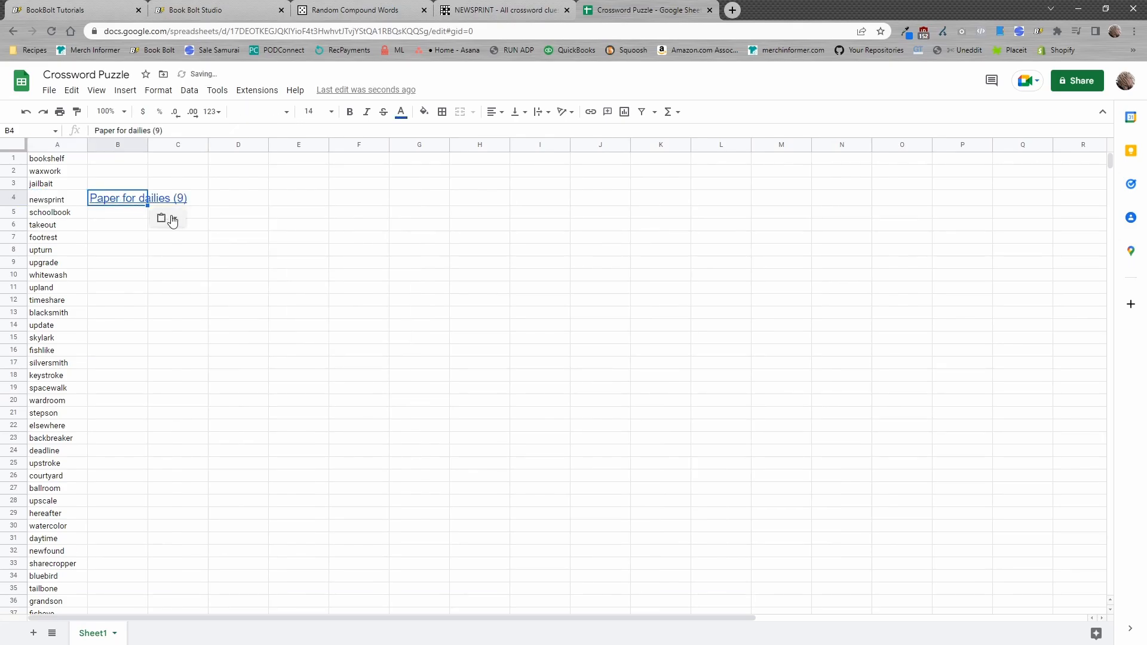
{"action": "left_click", "coordinate": [173, 221]}
{"action": "left_click", "coordinate": [124, 254]}
{"action": "left_click", "coordinate": [110, 203]}
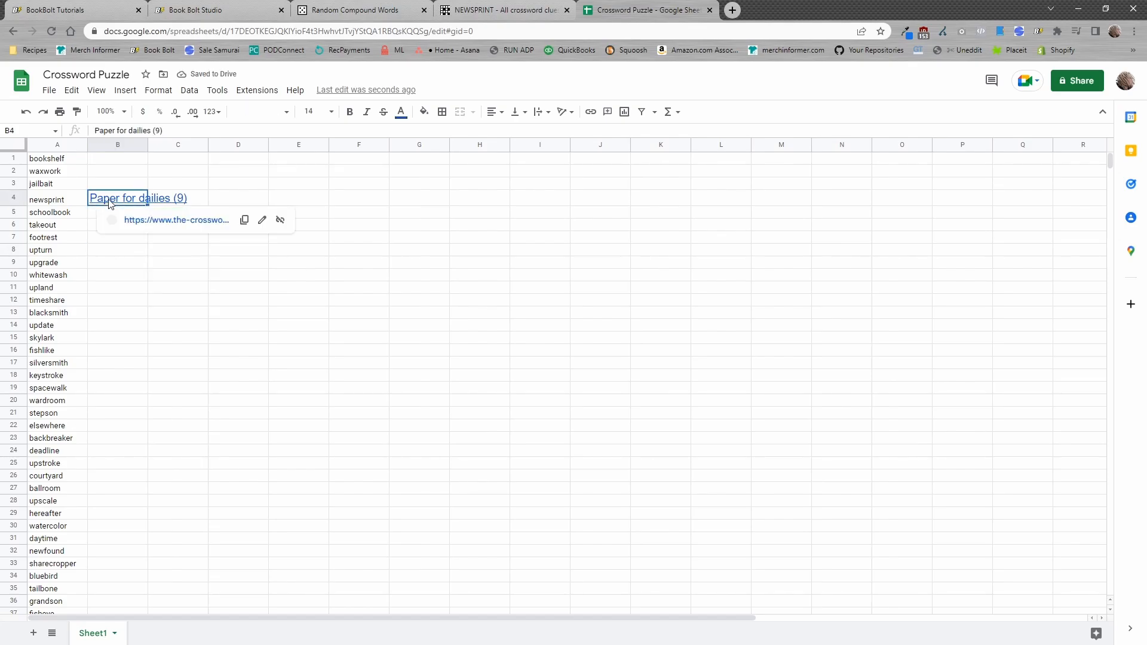
Step: Remove the hyperlink from the clue in cell B4 and shorten its text to "Paper for dailies"
{"action": "left_click", "coordinate": [280, 222]}
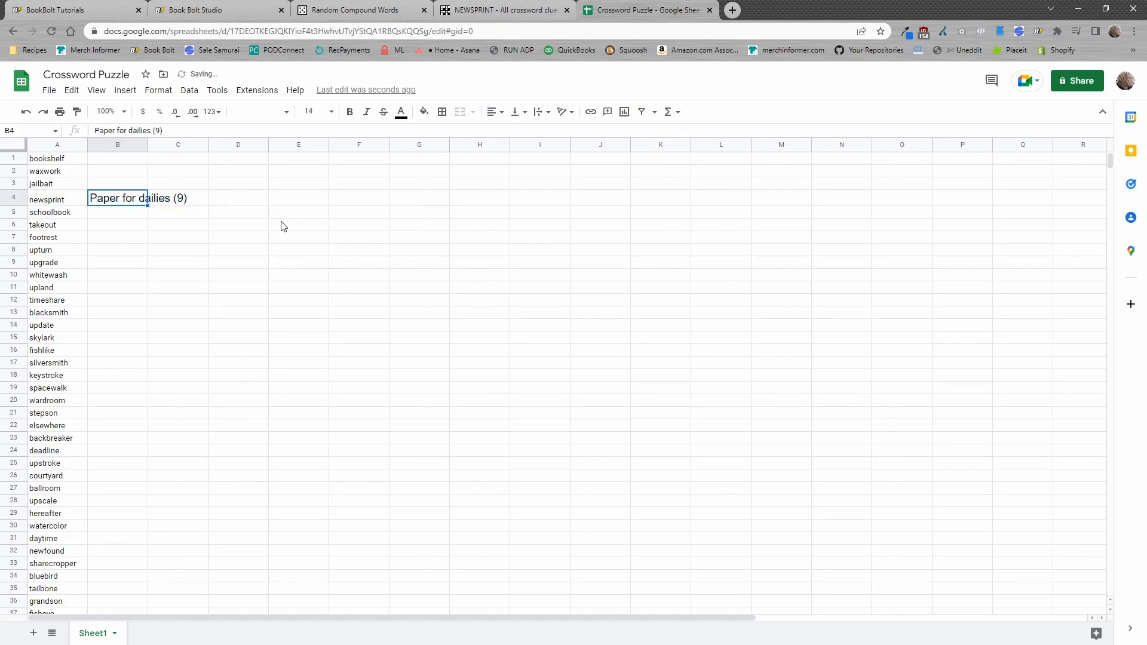
{"action": "left_click", "coordinate": [162, 131]}
{"action": "key", "text": "BackSpace"}
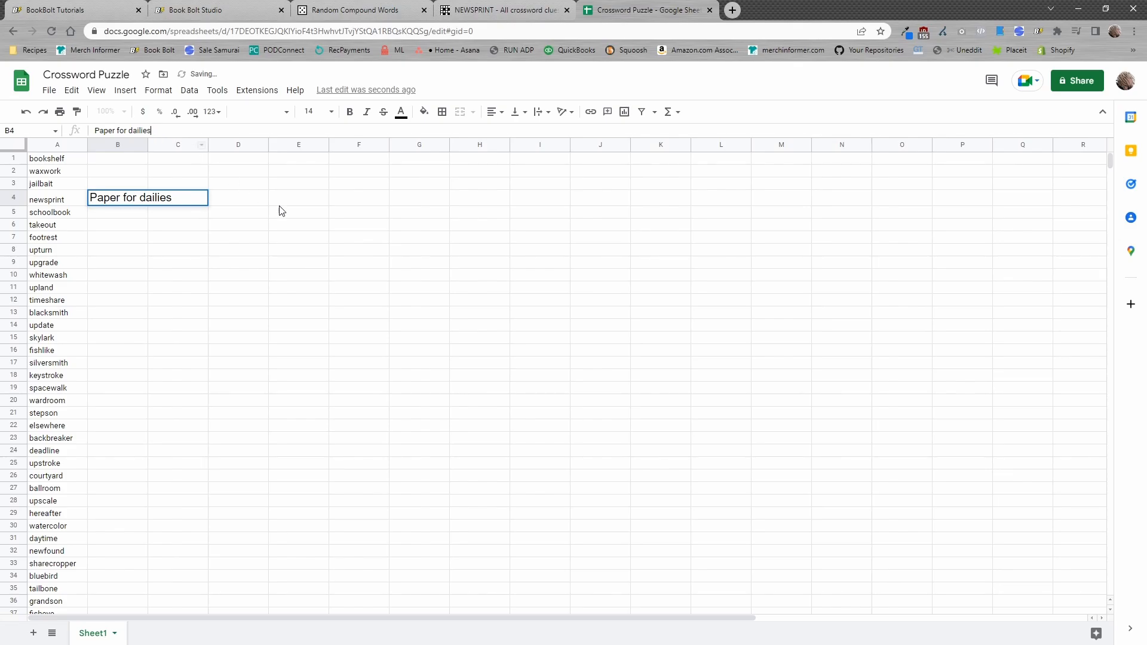
{"action": "left_click", "coordinate": [280, 223]}
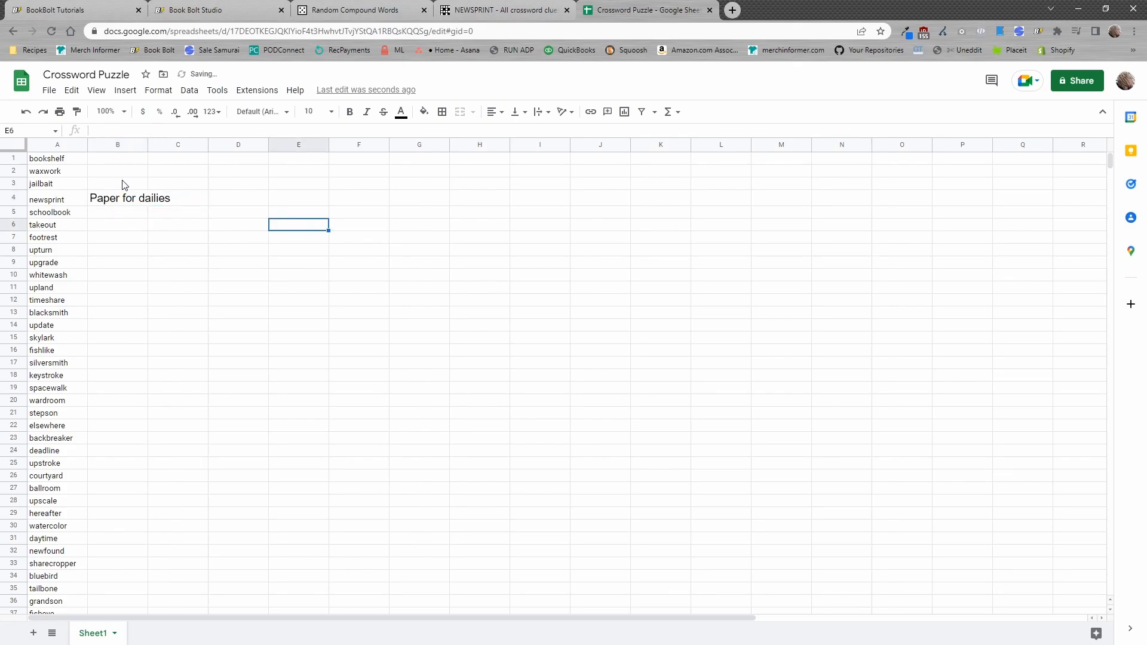
Step: Copy "waxwork" from cell A2 of the spreadsheet and look it up on The Crossword Solver site
{"action": "left_click", "coordinate": [55, 173]}
{"action": "key", "text": "ctrl+c"}
{"action": "left_click", "coordinate": [479, 6]}
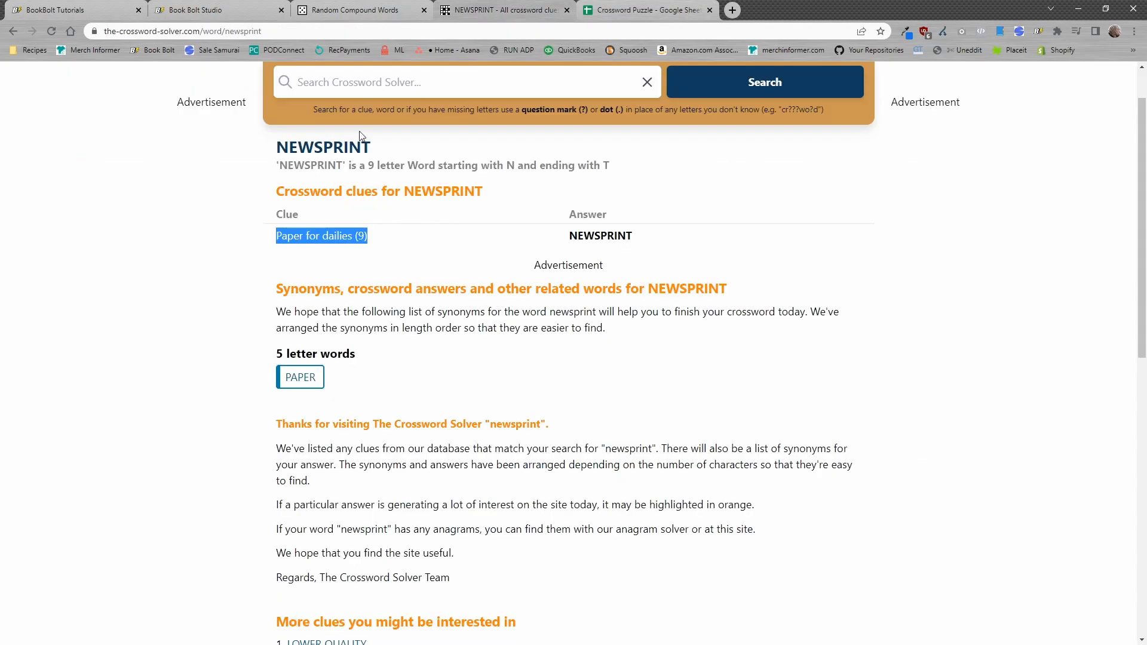
{"action": "left_click", "coordinate": [358, 80]}
{"action": "key", "text": "ctrl+v"}
{"action": "left_click", "coordinate": [743, 89]}
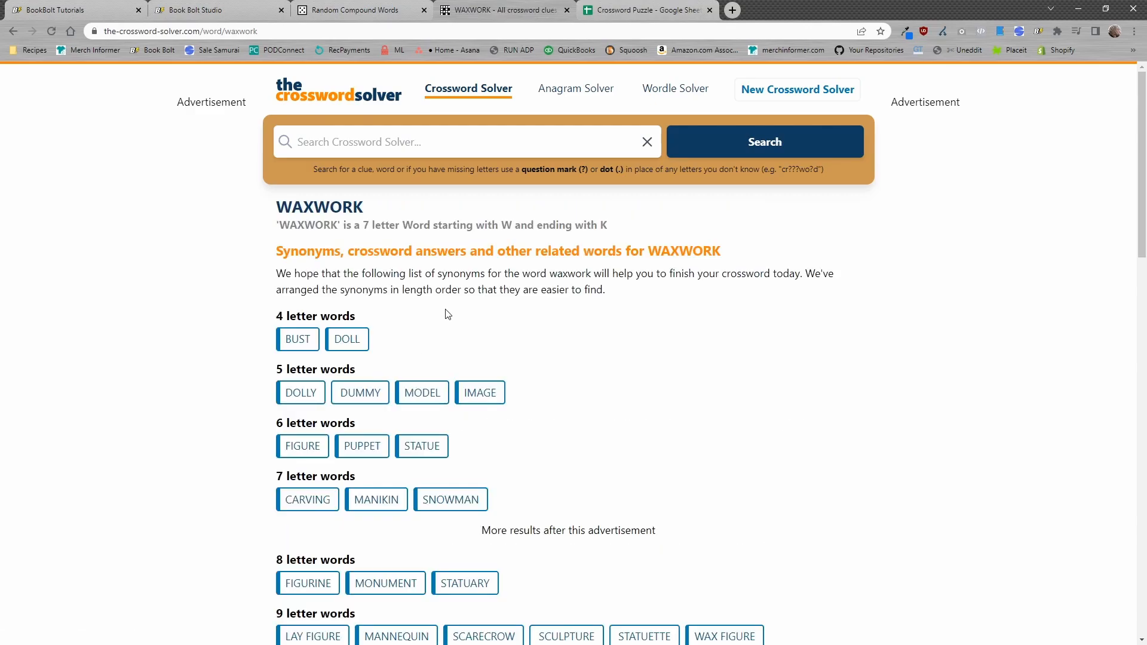
Step: Examine the WAXWORK entry's definition and its list of synonyms as possible clues
{"action": "scroll", "coordinate": [502, 371], "scroll_direction": "down", "scroll_amount": 6}
{"action": "scroll", "coordinate": [500, 365], "scroll_direction": "down", "scroll_amount": 6}
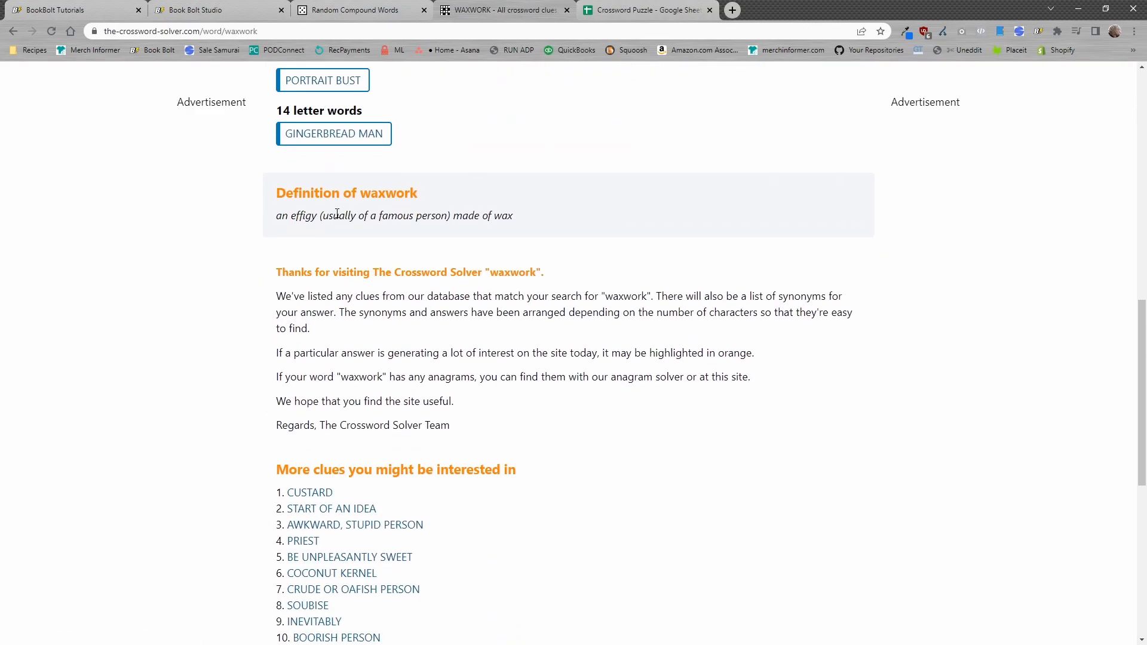
{"action": "left_click_drag", "start_coordinate": [282, 216], "coordinate": [508, 218]}
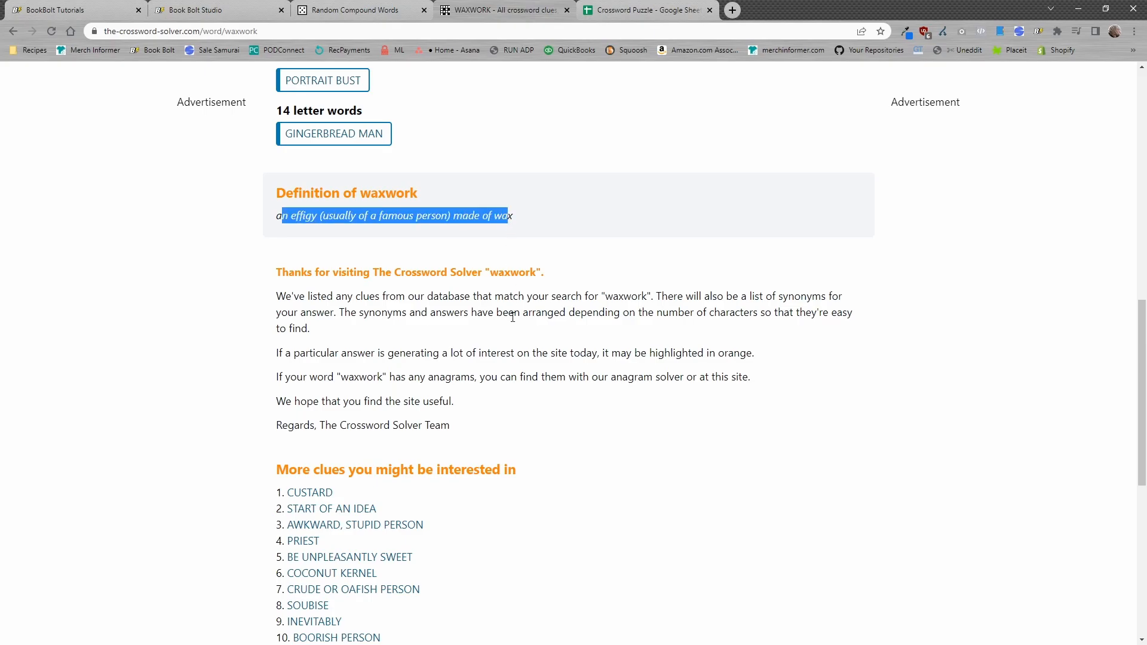
{"action": "scroll", "coordinate": [446, 370], "scroll_direction": "up", "scroll_amount": 8}
{"action": "scroll", "coordinate": [364, 399], "scroll_direction": "up", "scroll_amount": 2}
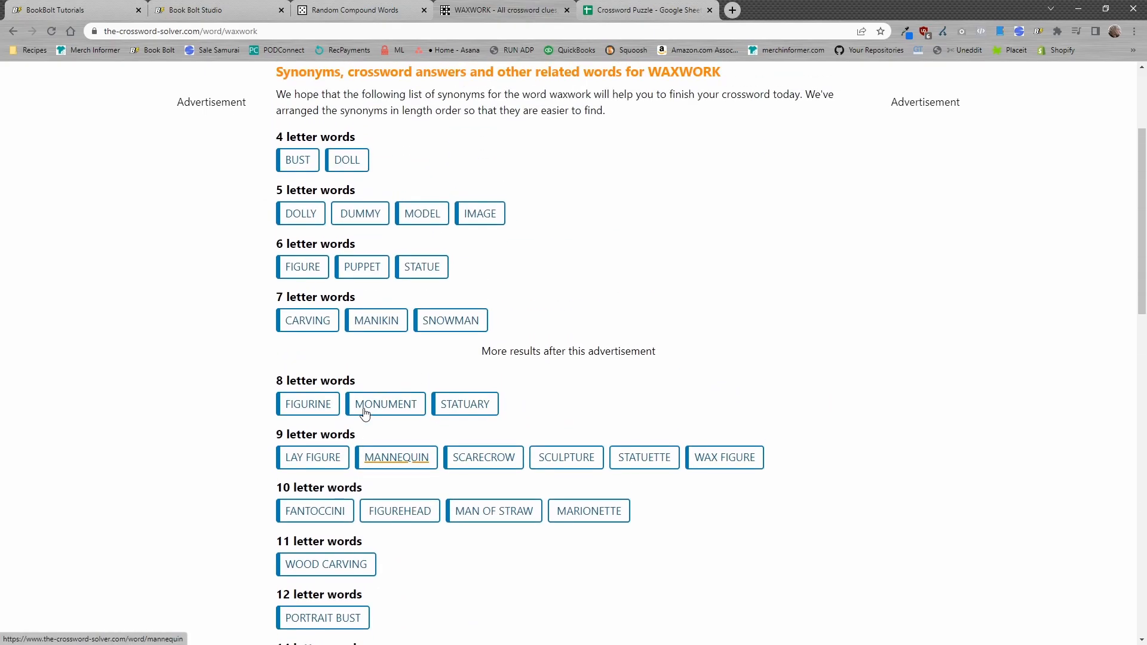
{"action": "scroll", "coordinate": [366, 413], "scroll_direction": "up", "scroll_amount": 2}
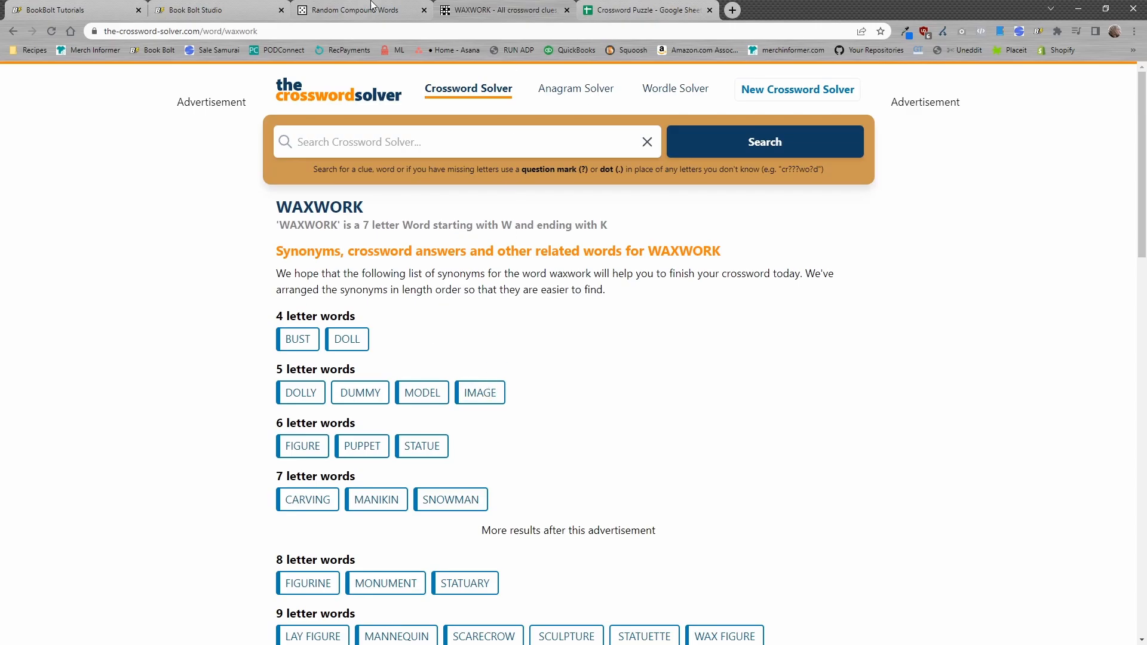
Step: Return to the Crossword Puzzle spreadsheet and download it as a Comma Separated Values (.csv) file
{"action": "left_click", "coordinate": [636, 7]}
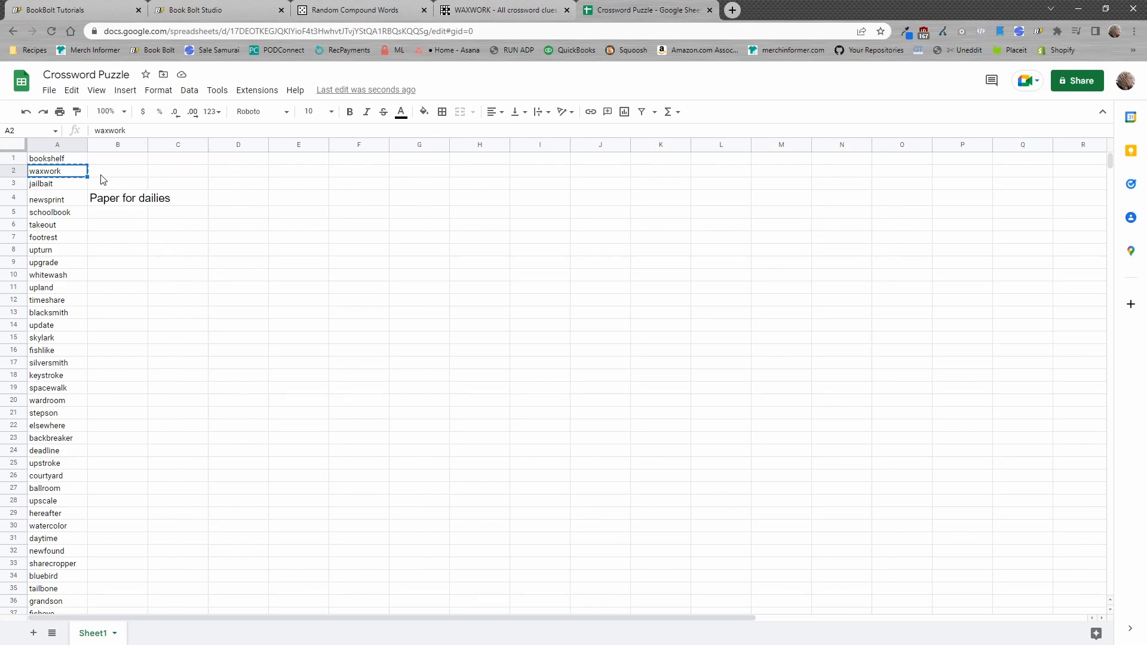
{"action": "left_click", "coordinate": [50, 93]}
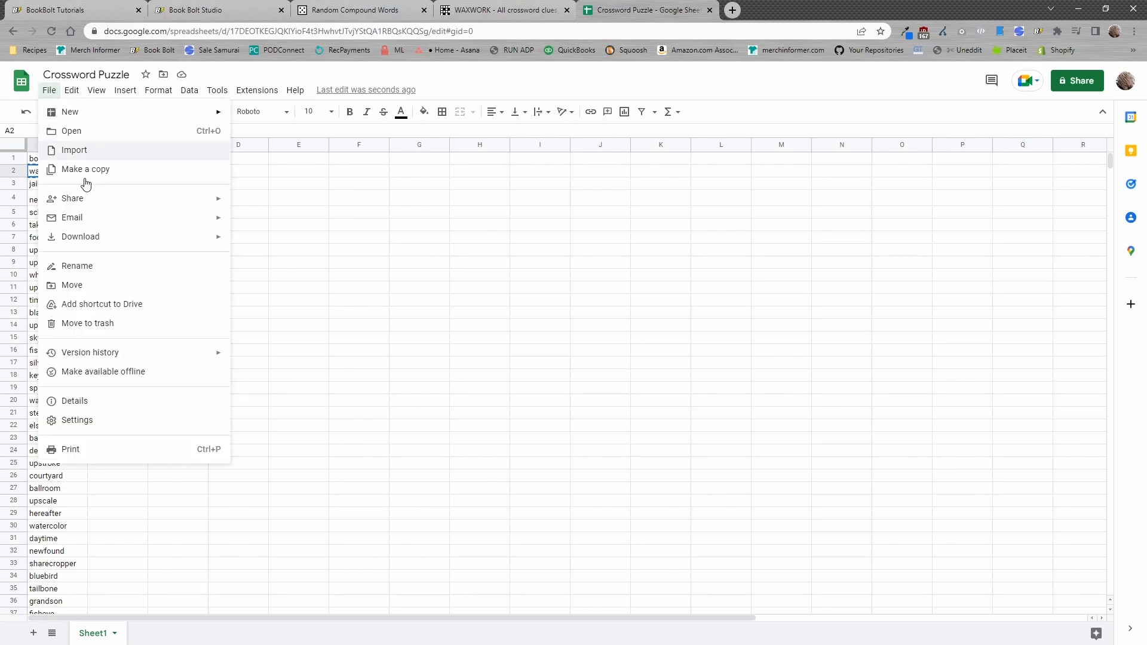
{"action": "mouse_move", "coordinate": [120, 240]}
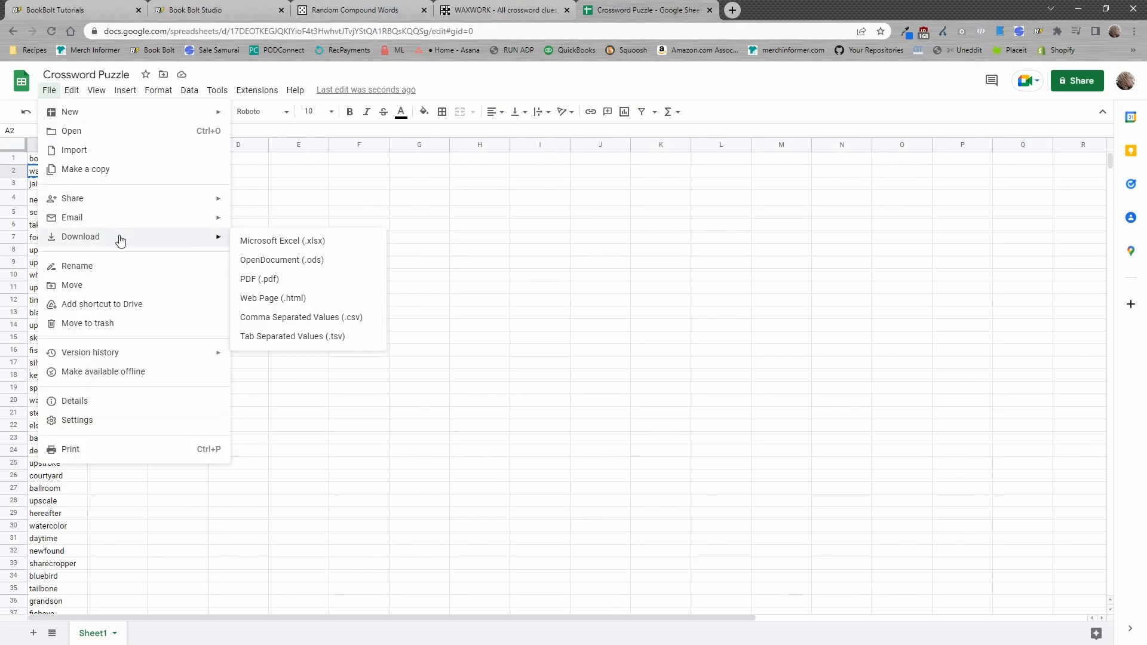
{"action": "left_click", "coordinate": [302, 319]}
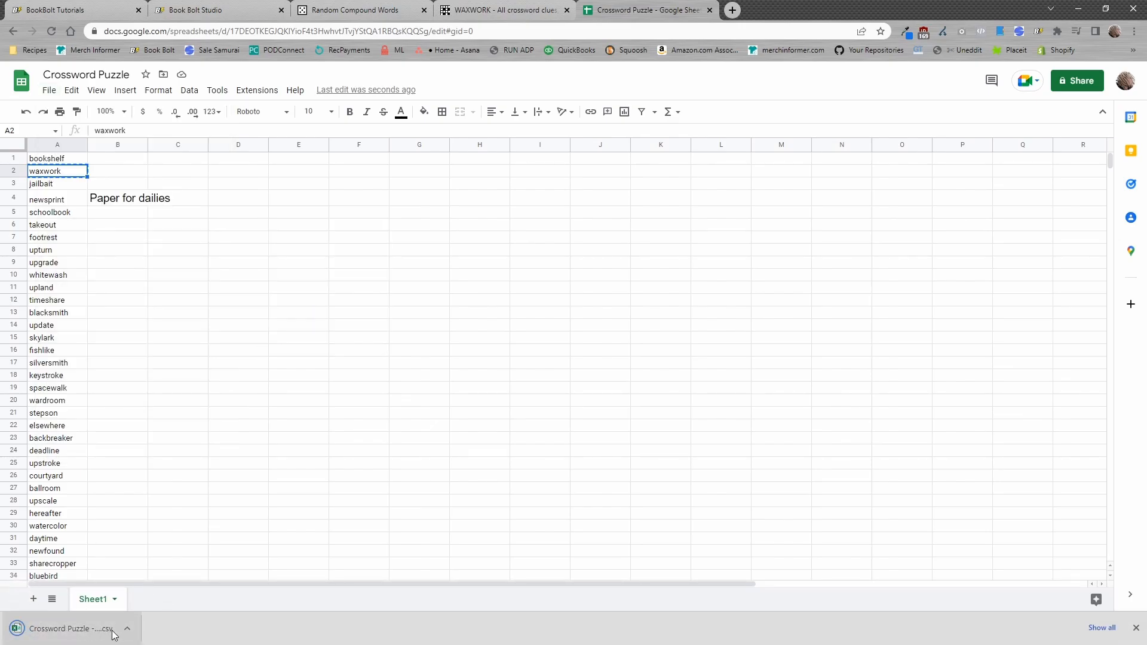
Step: Switch to Book Bolt Studio and load the downloaded Crossword Puzzle CSV as the words file in the crossword options
{"action": "left_click", "coordinate": [218, 9]}
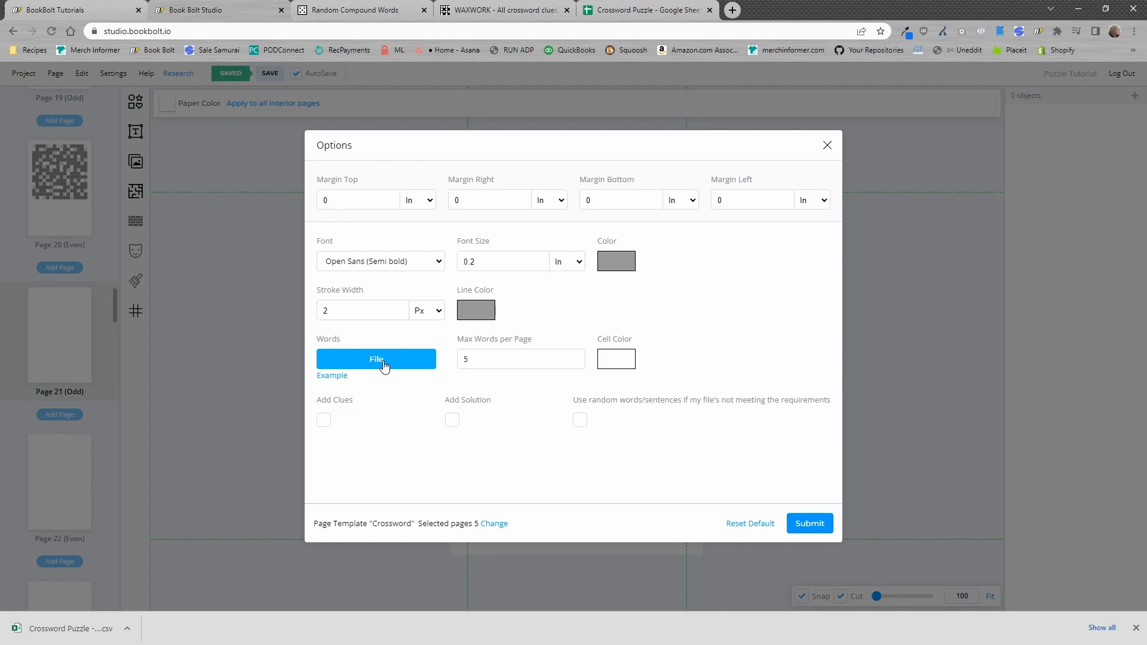
{"action": "left_click_drag", "start_coordinate": [71, 628], "coordinate": [328, 361]}
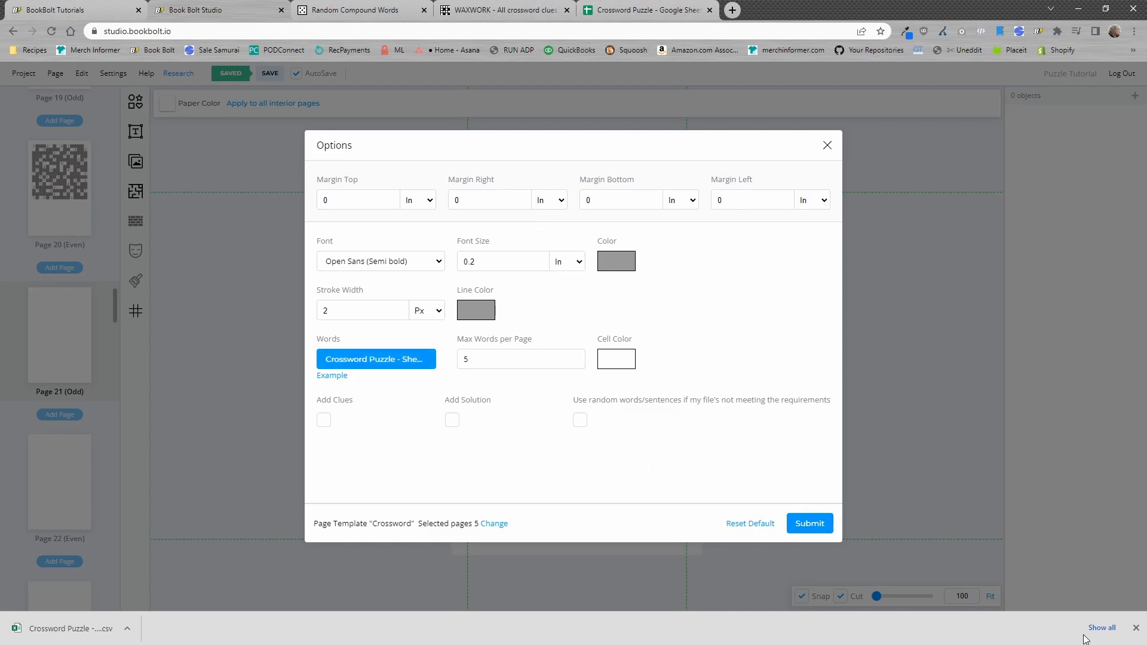
{"action": "left_click", "coordinate": [1136, 628]}
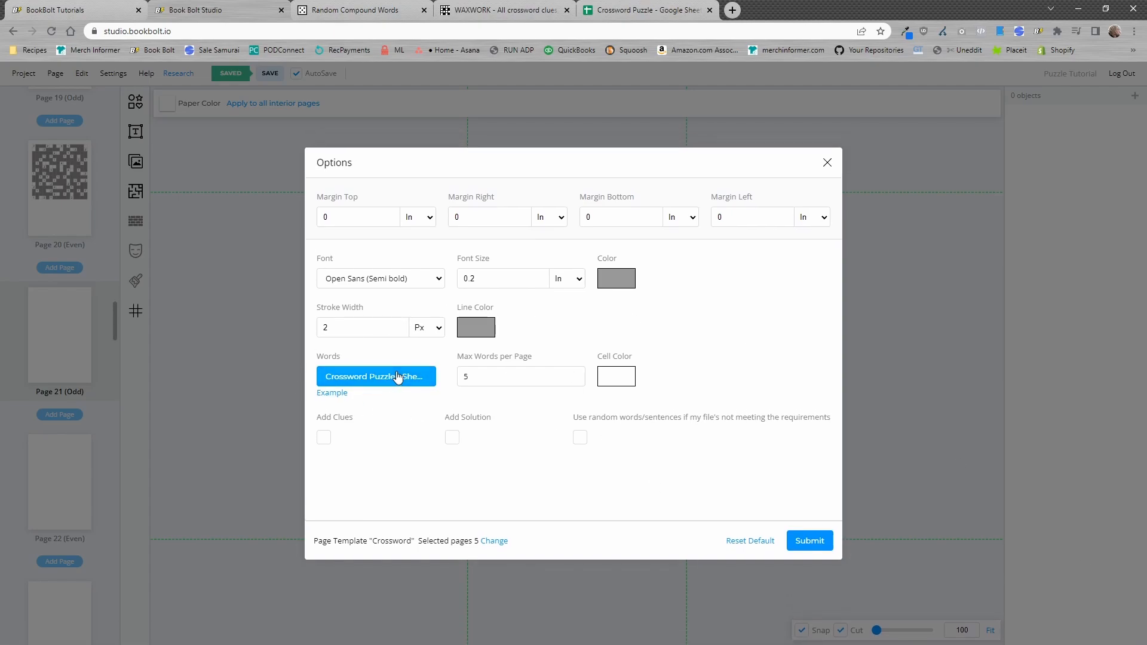
Step: Set 15 max words per page, enable clues, solutions and random words for unmet requirements, and generate the crosswords
{"action": "double_click", "coordinate": [490, 374]}
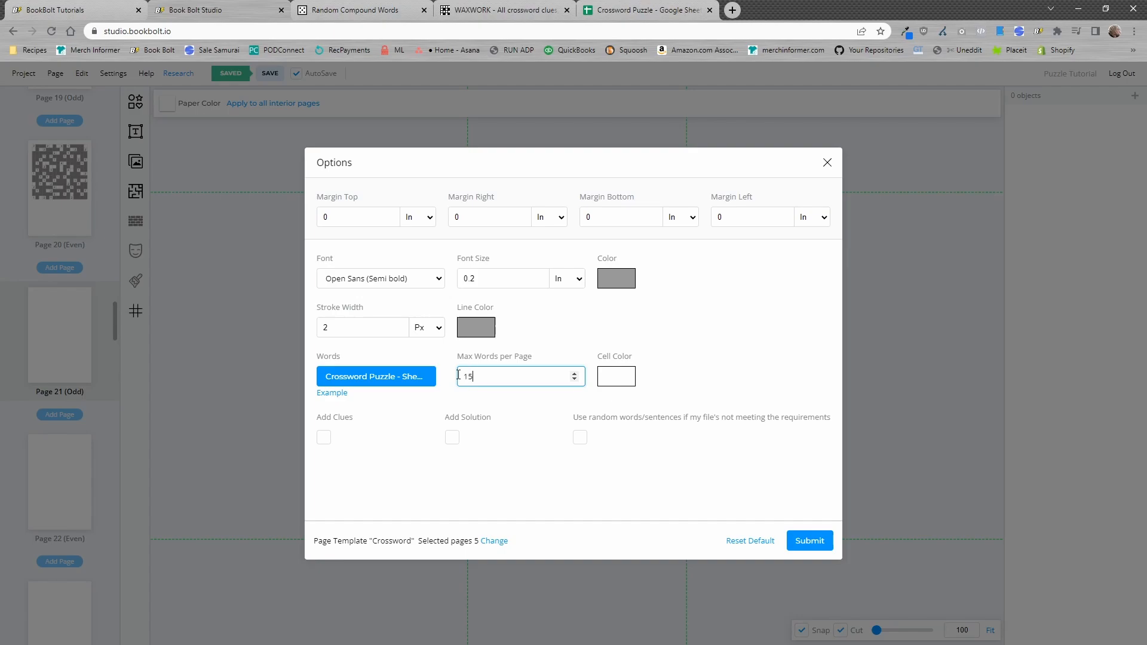
{"action": "left_click", "coordinate": [325, 439]}
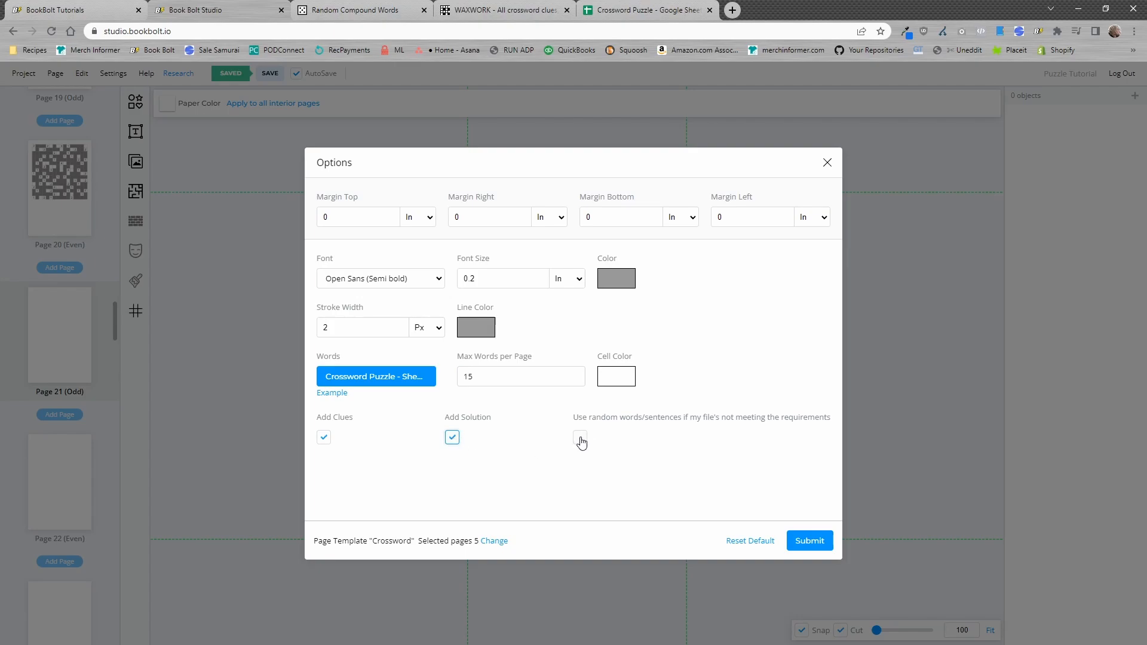
{"action": "left_click", "coordinate": [618, 8]}
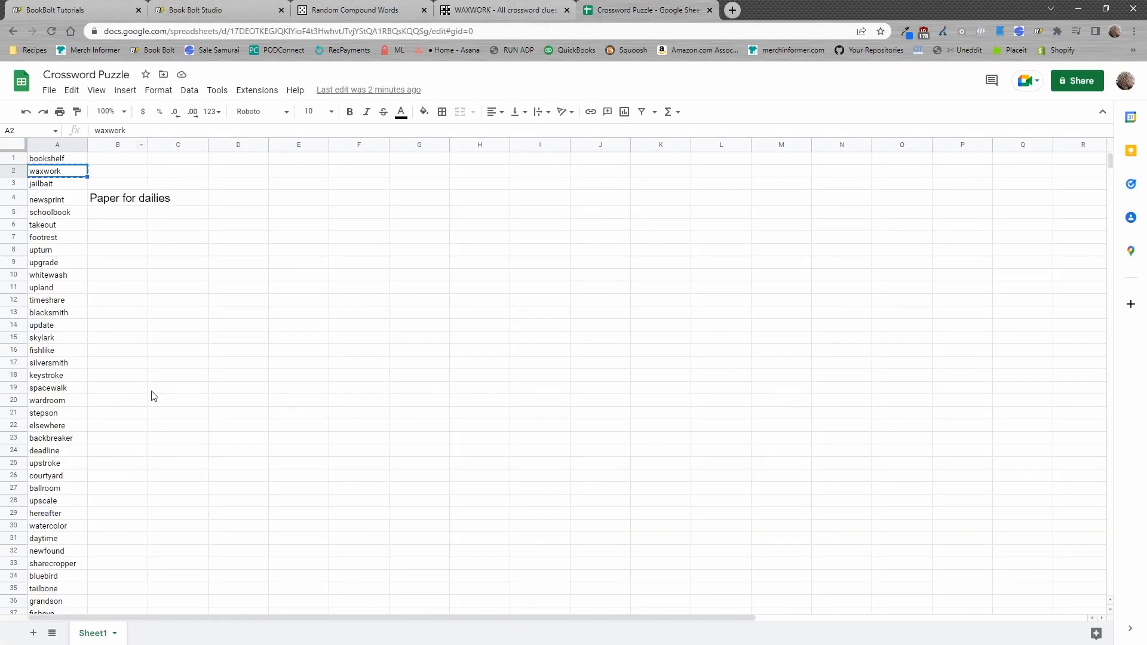
{"action": "left_click", "coordinate": [221, 6]}
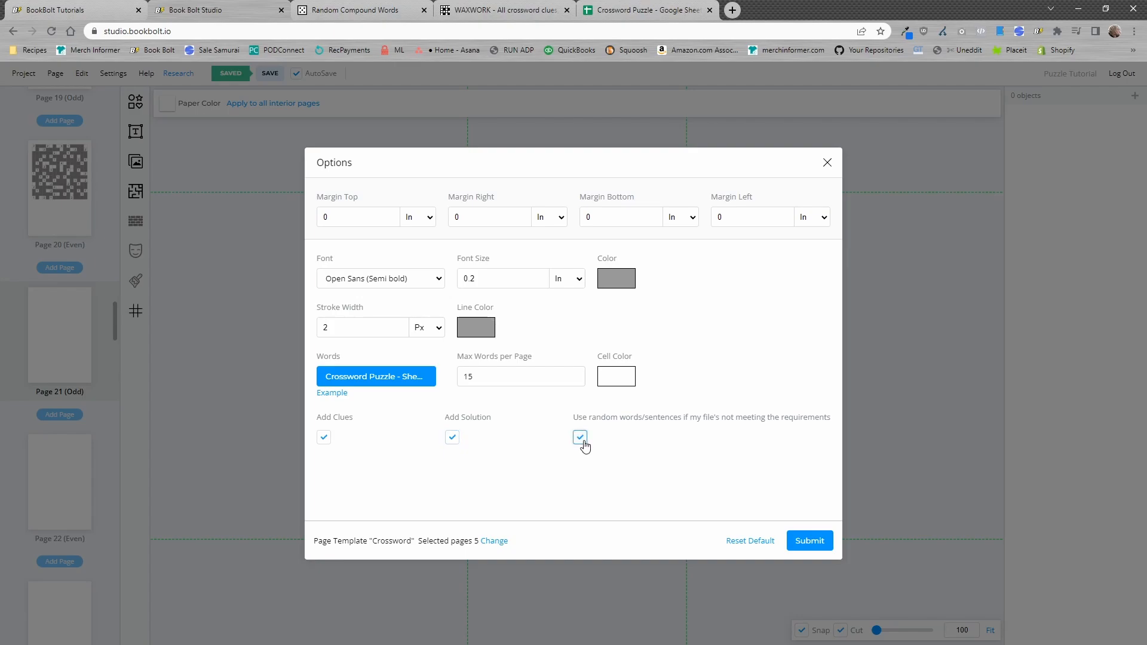
{"action": "left_click", "coordinate": [812, 544]}
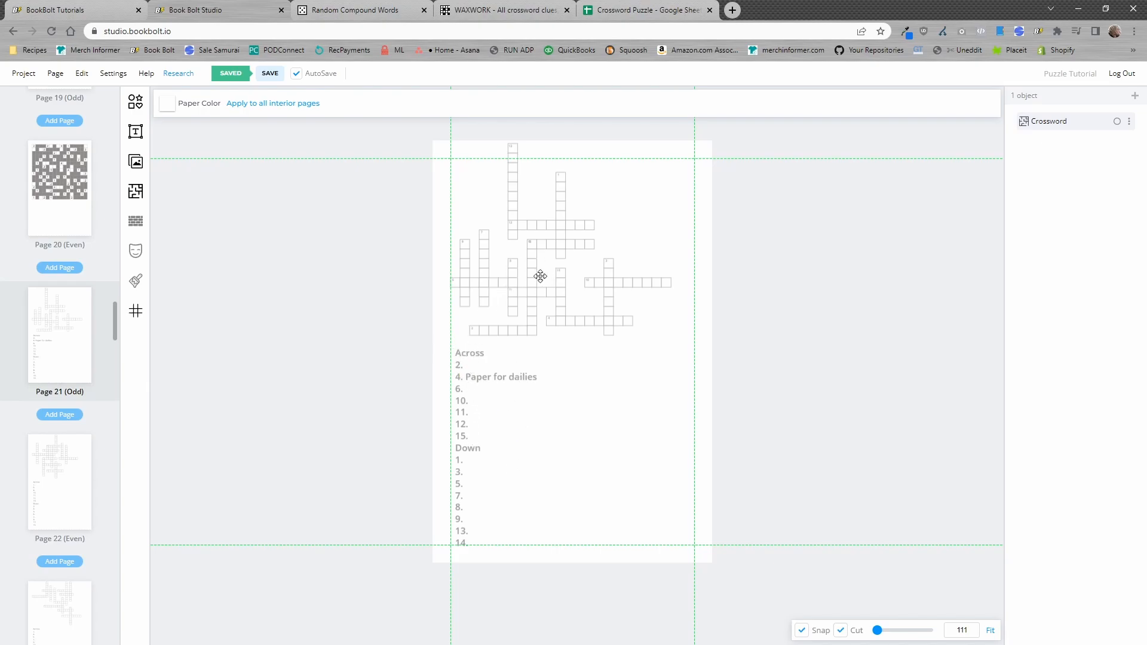
Step: Shrink the crossword on page 21 and reposition it inside the page's margin guides
{"action": "mouse_move", "coordinate": [538, 274]}
{"action": "left_mouse_down"}
{"action": "mouse_move", "coordinate": [532, 312]}
{"action": "mouse_move", "coordinate": [535, 267]}
{"action": "left_mouse_up"}
{"action": "left_click_drag", "start_coordinate": [549, 313], "coordinate": [545, 323]}
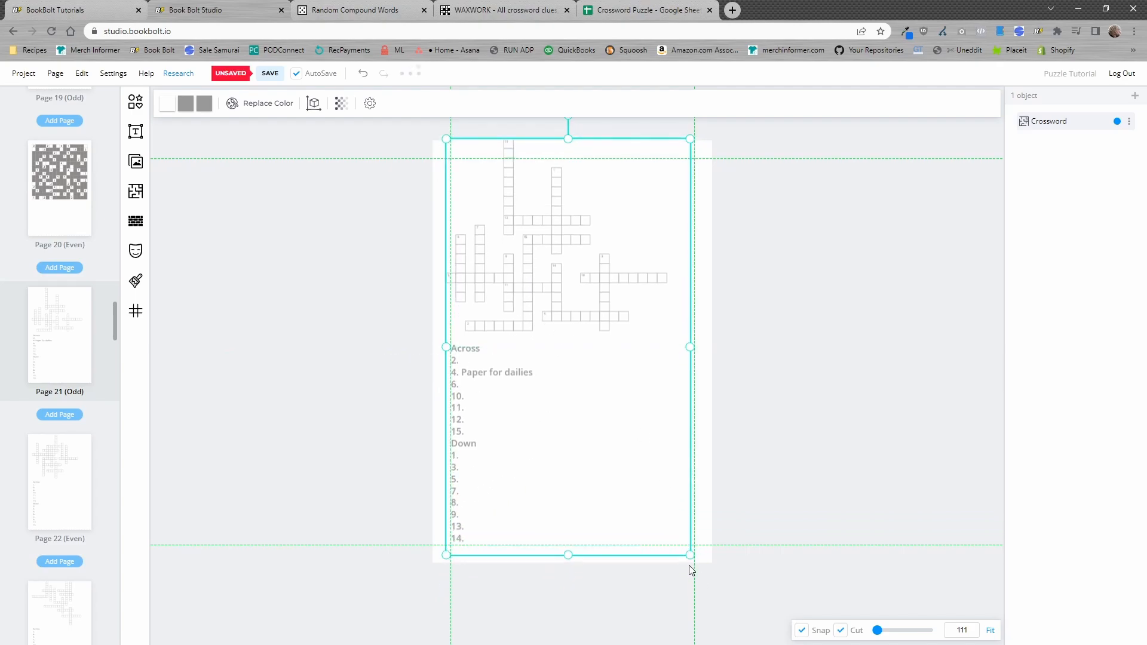
{"action": "left_click_drag", "start_coordinate": [691, 557], "coordinate": [657, 507]}
{"action": "left_click_drag", "start_coordinate": [581, 428], "coordinate": [525, 394]}
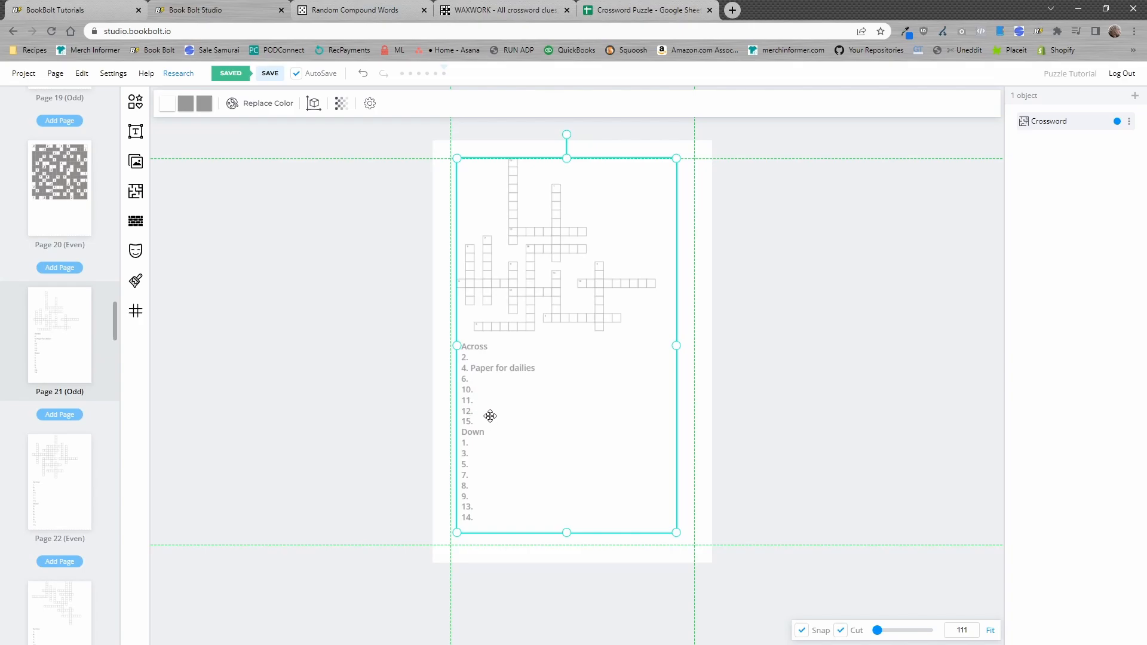
Step: Check the clue column in the spreadsheet, and inspect the crossword on page 22 and the solution on page 26 in Book Bolt Studio
{"action": "left_click", "coordinate": [637, 7]}
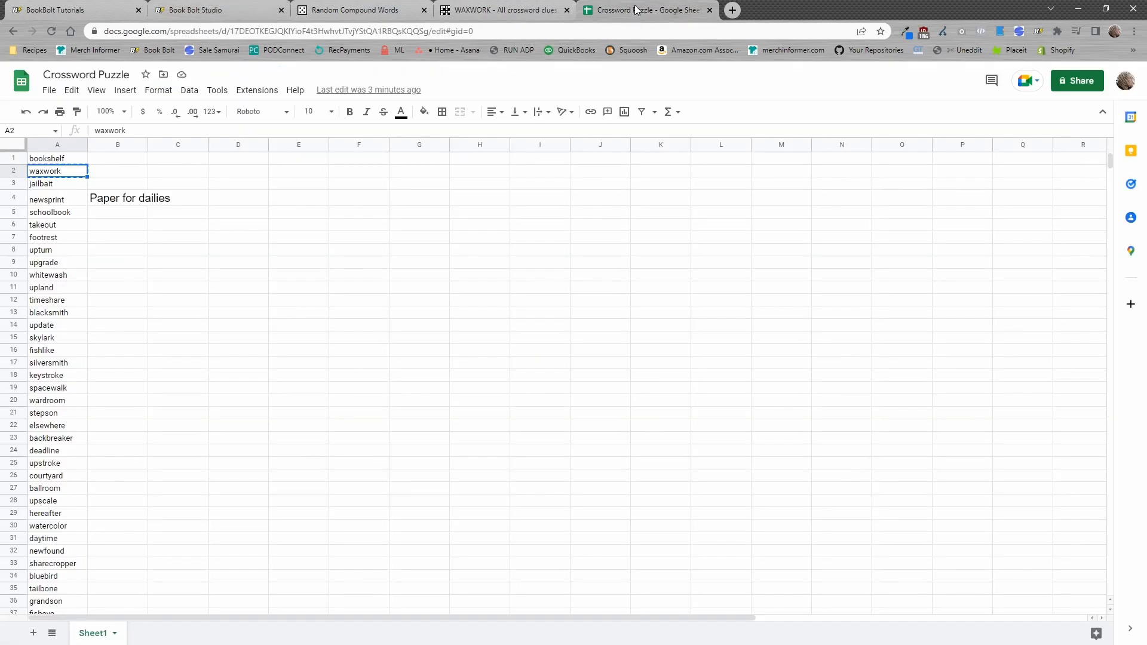
{"action": "left_click", "coordinate": [210, 13]}
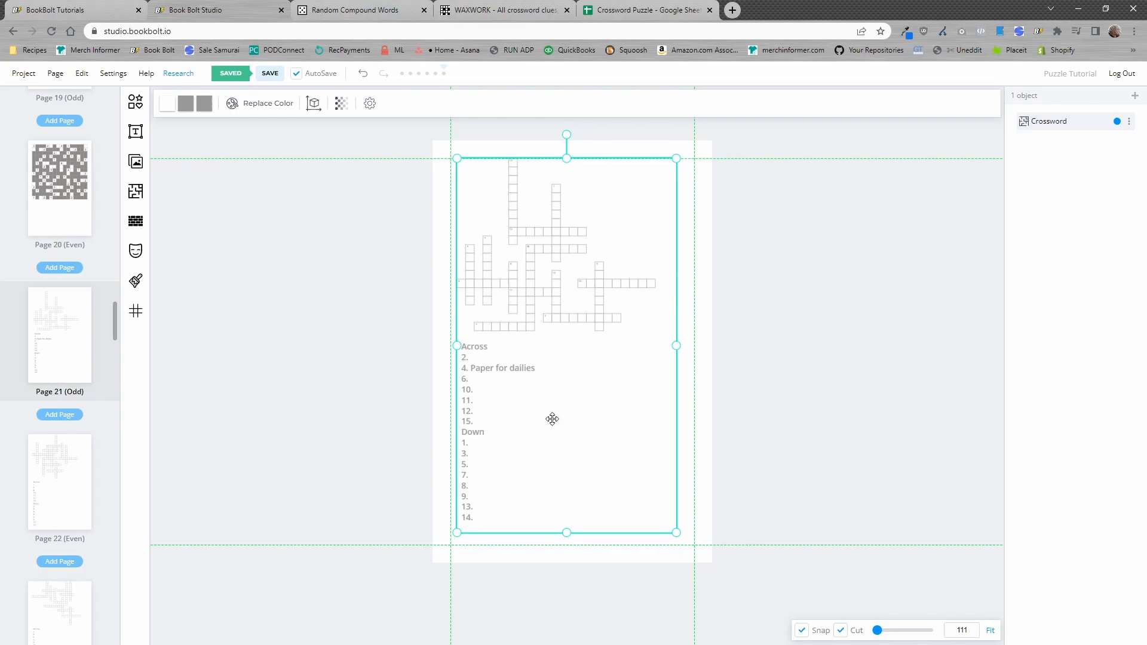
{"action": "left_click", "coordinate": [93, 496]}
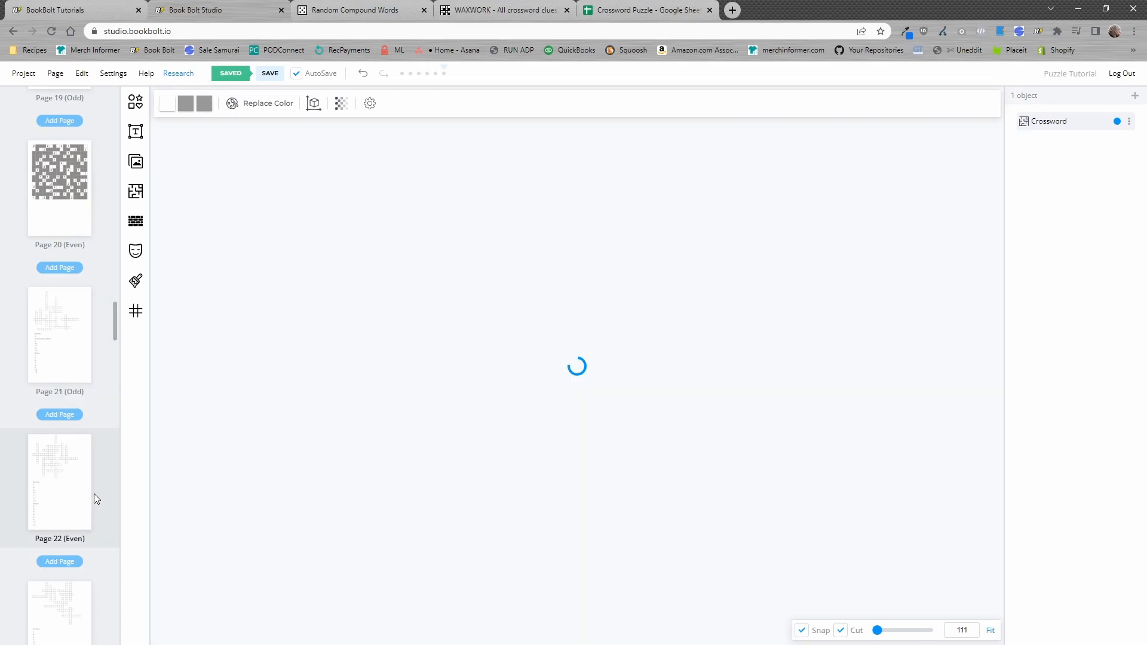
{"action": "scroll", "coordinate": [88, 493], "scroll_direction": "down", "scroll_amount": 10}
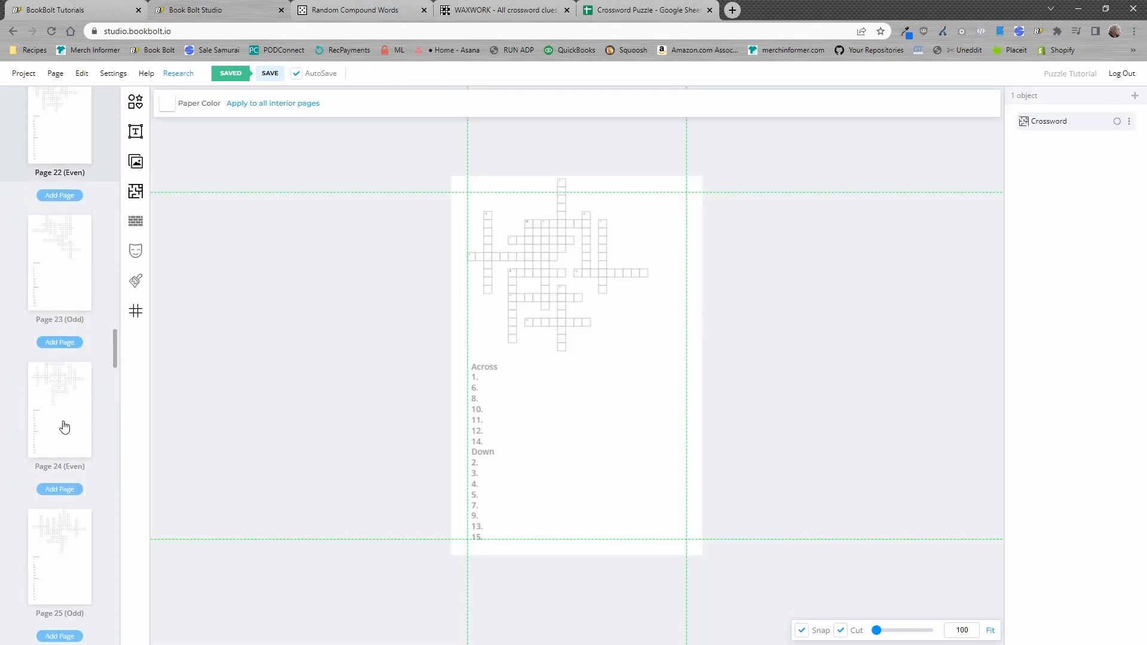
{"action": "scroll", "coordinate": [75, 424], "scroll_direction": "down", "scroll_amount": 1}
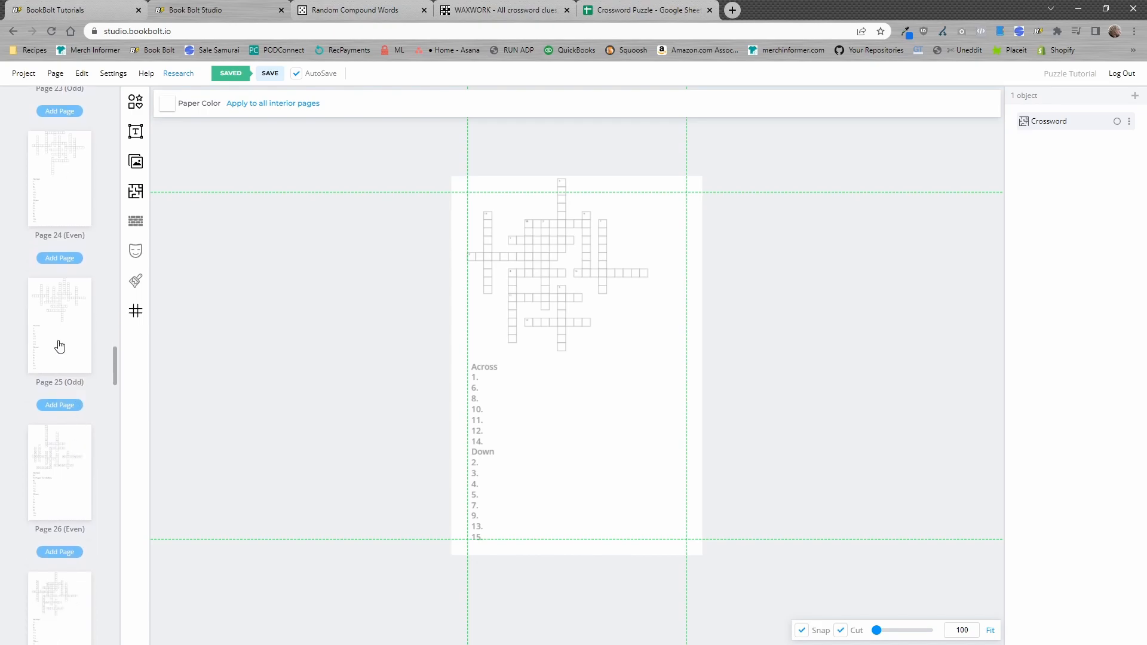
{"action": "left_click", "coordinate": [64, 462]}
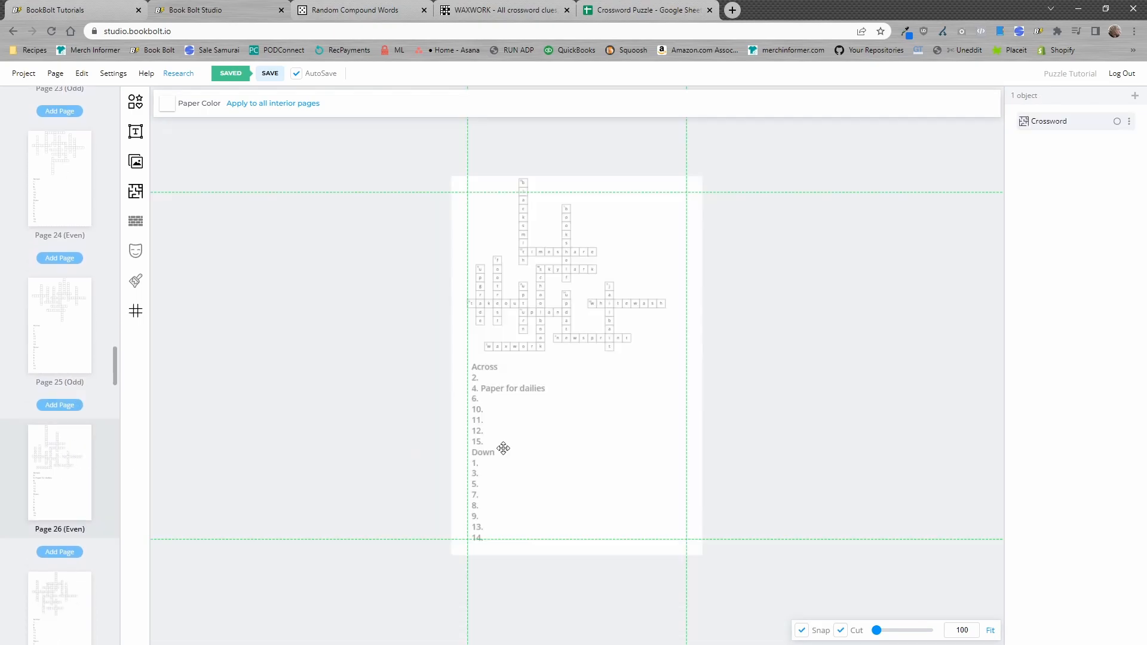
{"action": "scroll", "coordinate": [97, 456], "scroll_direction": "down", "scroll_amount": 1}
{"action": "scroll", "coordinate": [537, 337], "scroll_direction": "up", "scroll_amount": 5}
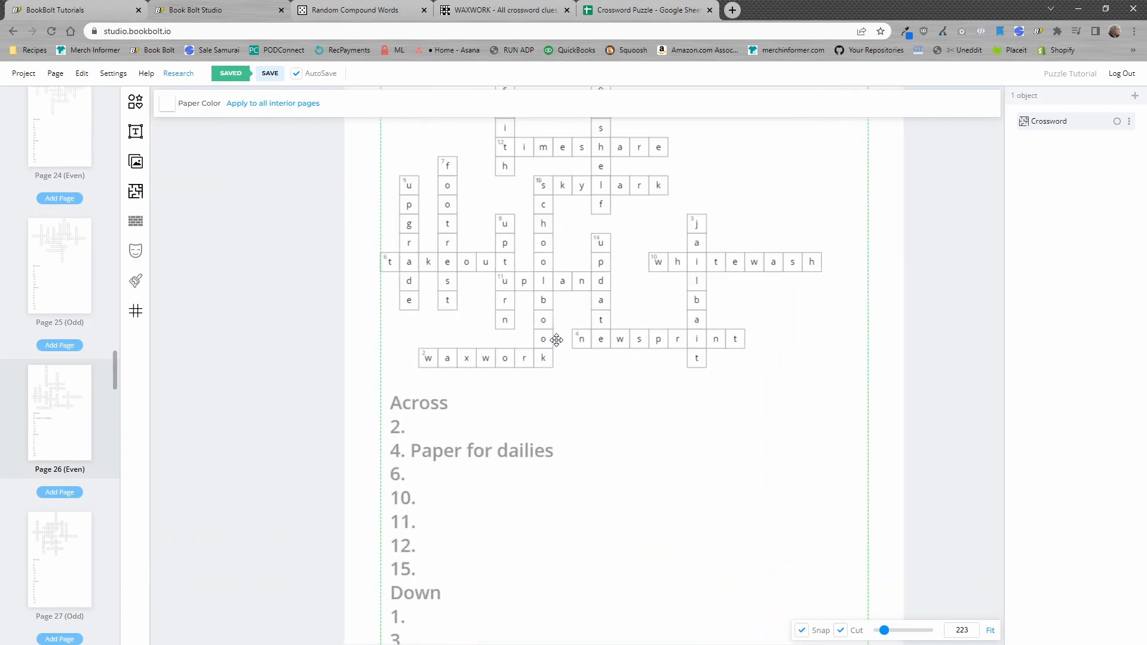
{"action": "left_click_drag", "start_coordinate": [573, 300], "coordinate": [575, 468]}
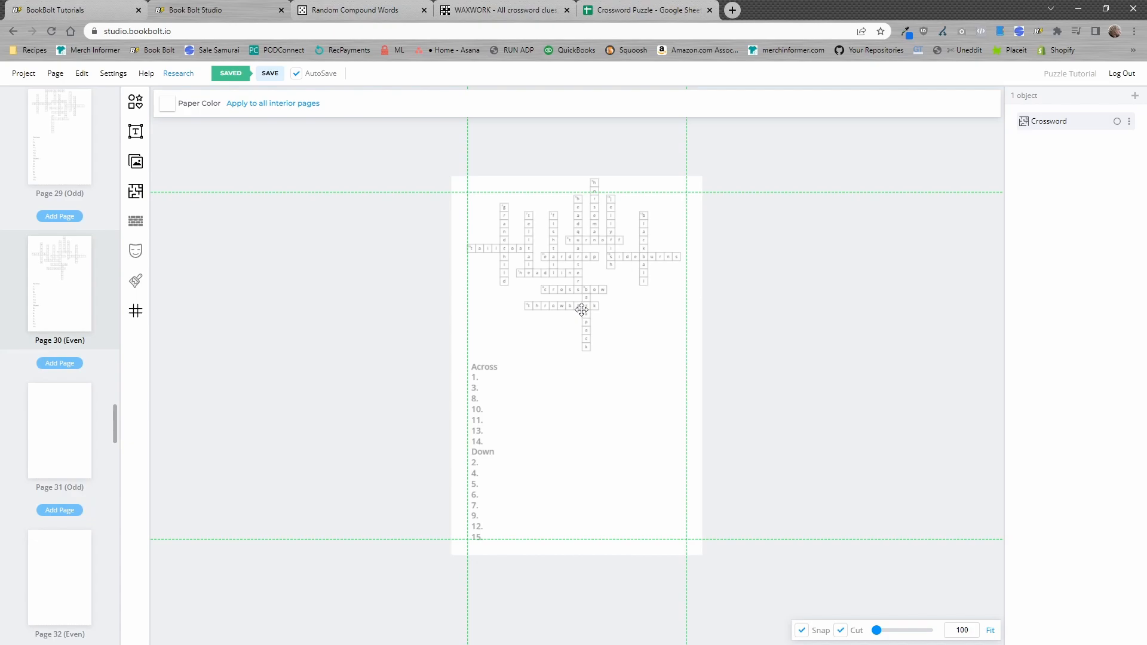
Step: Delete the crossword solutions from pages 30 and 29 and save the project
{"action": "key", "text": "Delete"}
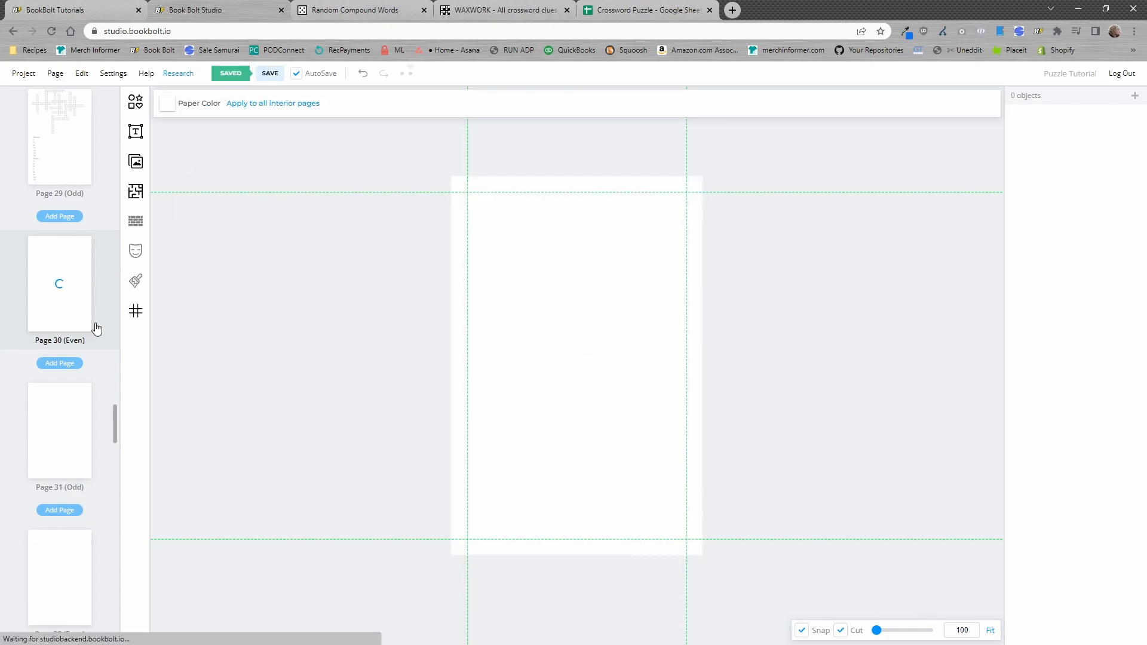
{"action": "scroll", "coordinate": [96, 328], "scroll_direction": "up", "scroll_amount": 3}
{"action": "left_click", "coordinate": [88, 311]}
{"action": "left_click", "coordinate": [559, 276]}
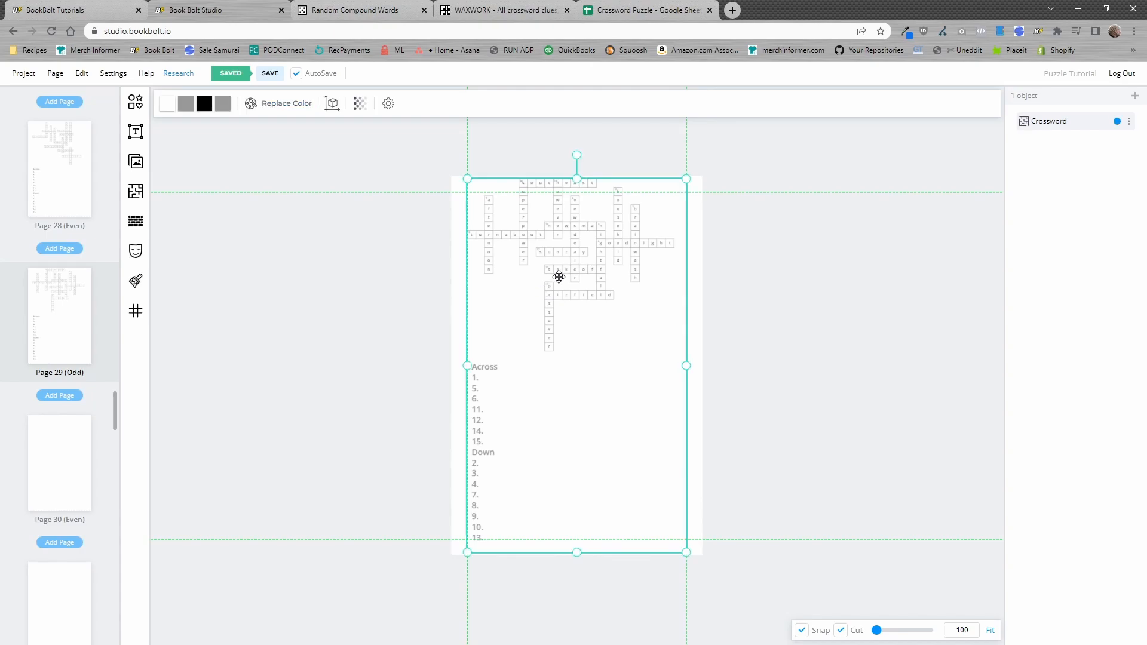
{"action": "key", "text": "Delete"}
{"action": "left_click", "coordinate": [270, 72]}
Step: Delete the crossword solution from page 28 and save the project
{"action": "left_click", "coordinate": [72, 182]}
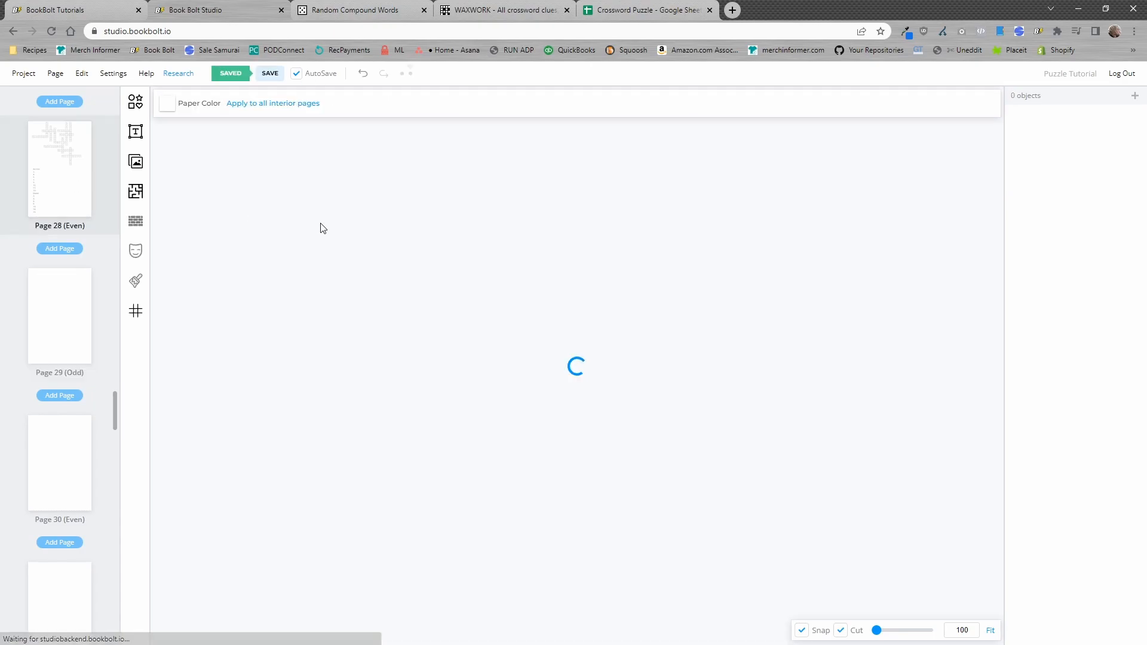
{"action": "left_click", "coordinate": [556, 327]}
{"action": "key", "text": "Delete"}
{"action": "left_click", "coordinate": [270, 73]}
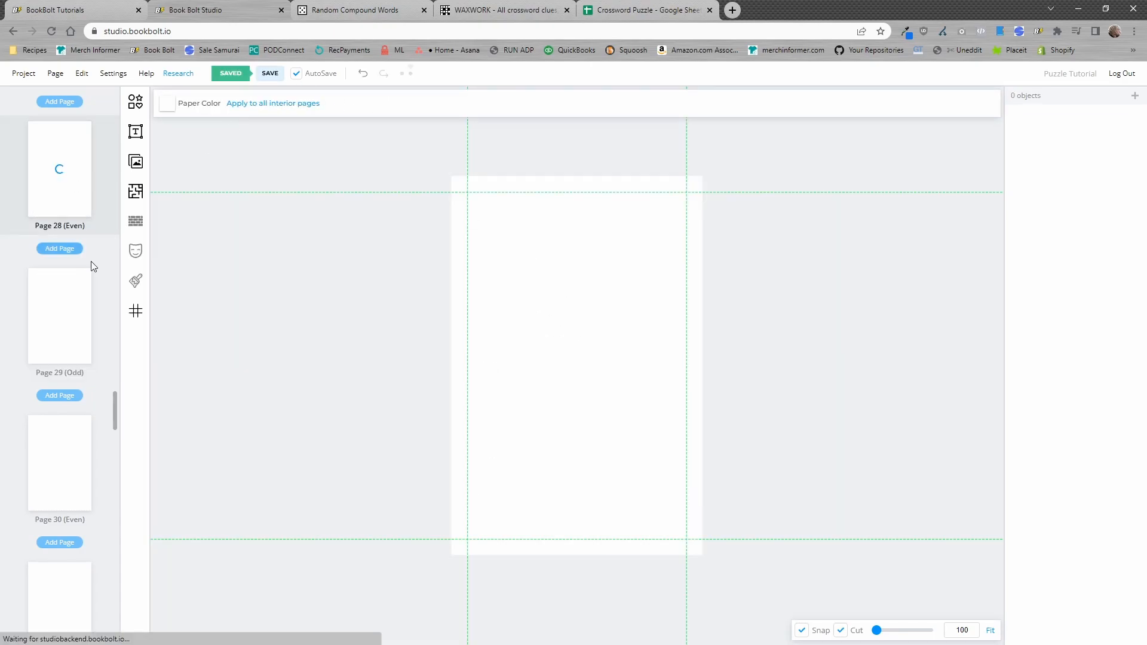
Step: Delete the crossword puzzles from pages 27 and 26, saving the project after each deletion
{"action": "scroll", "coordinate": [90, 281], "scroll_direction": "up", "scroll_amount": 5}
{"action": "left_click", "coordinate": [77, 324]}
{"action": "left_click", "coordinate": [564, 320]}
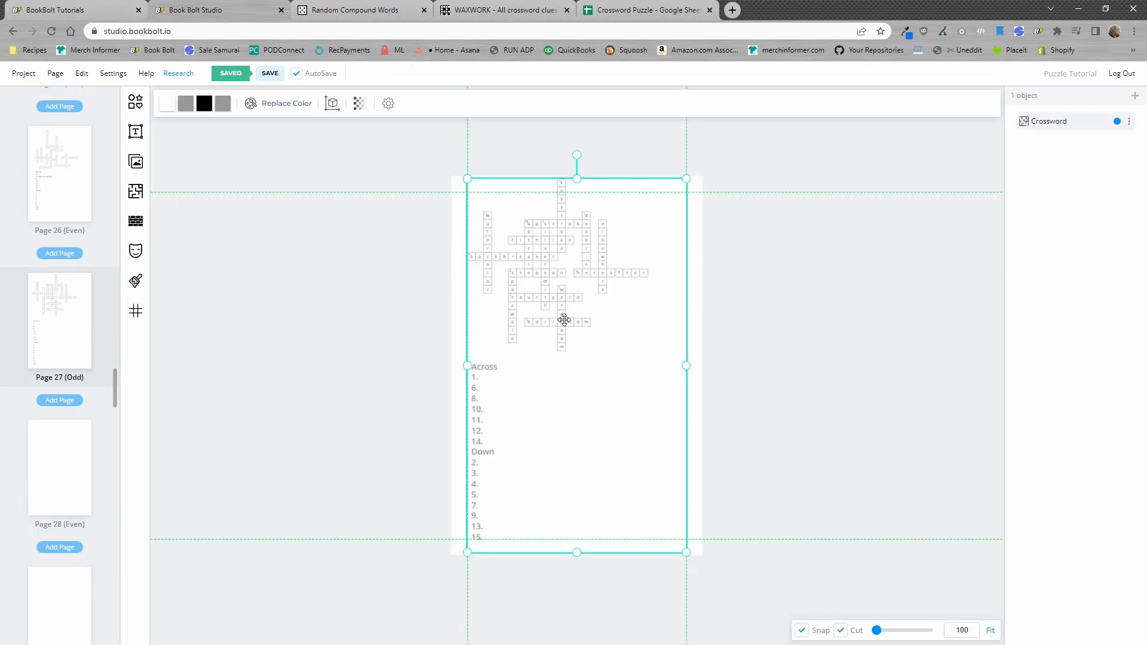
{"action": "key", "text": "Delete"}
{"action": "left_click", "coordinate": [270, 73]}
{"action": "left_click", "coordinate": [79, 179]}
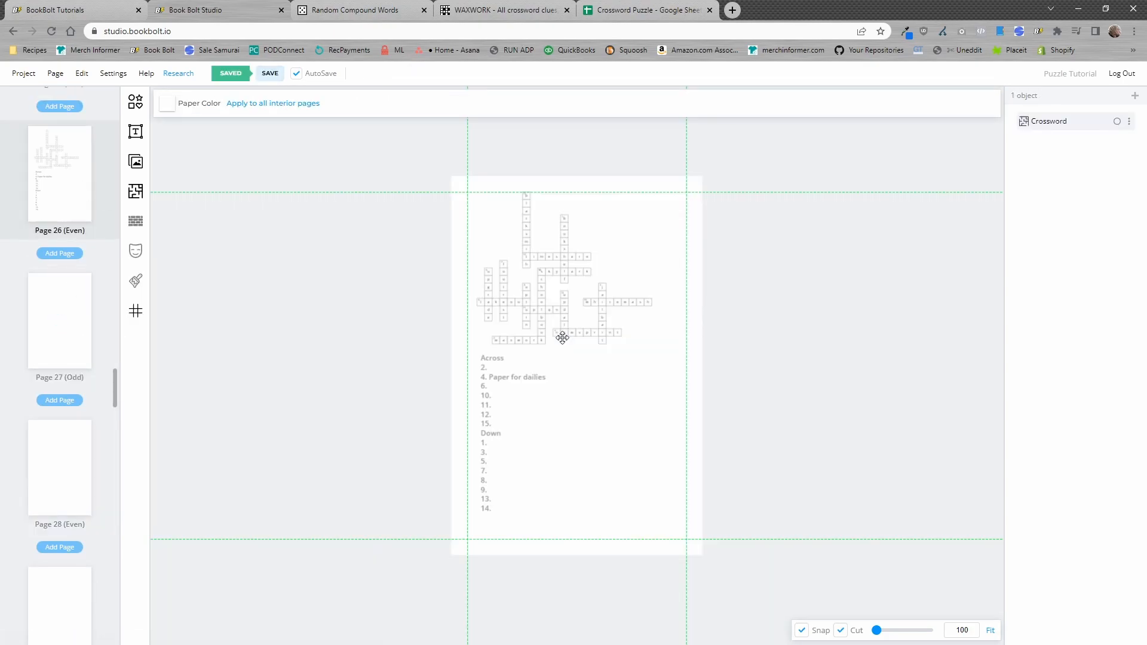
{"action": "left_click", "coordinate": [471, 267]}
{"action": "key", "text": "Delete"}
{"action": "left_click", "coordinate": [270, 73]}
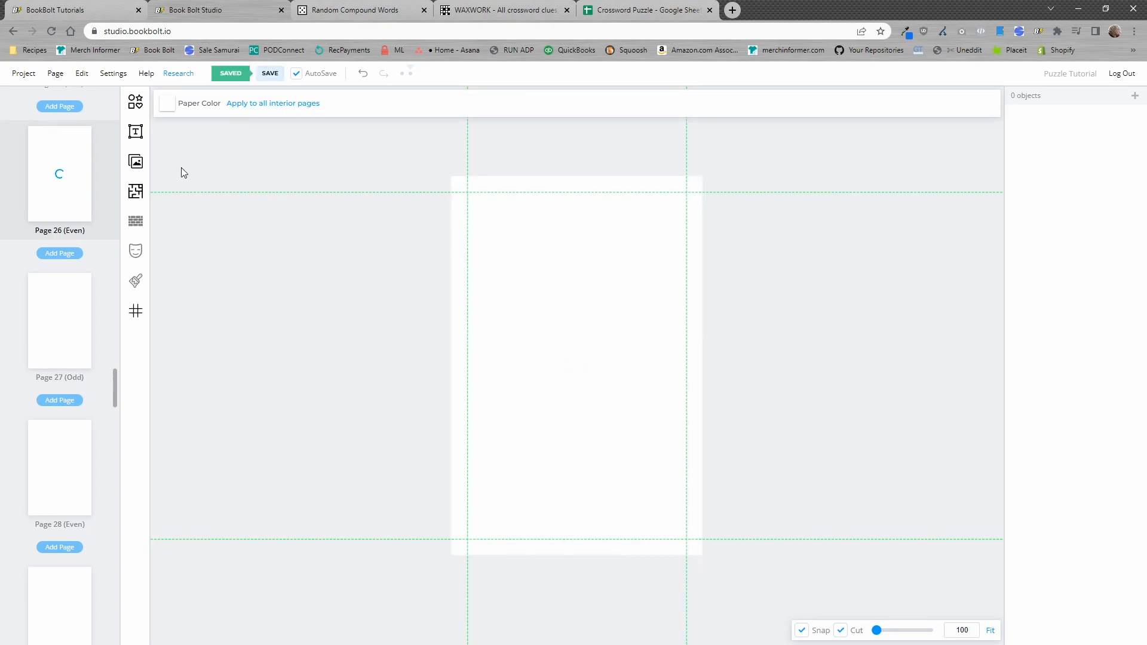
Step: Delete the crossword from page 25 and save, and delete the crossword from page 24 as well
{"action": "scroll", "coordinate": [84, 315], "scroll_direction": "up", "scroll_amount": 5}
{"action": "left_click", "coordinate": [66, 323]}
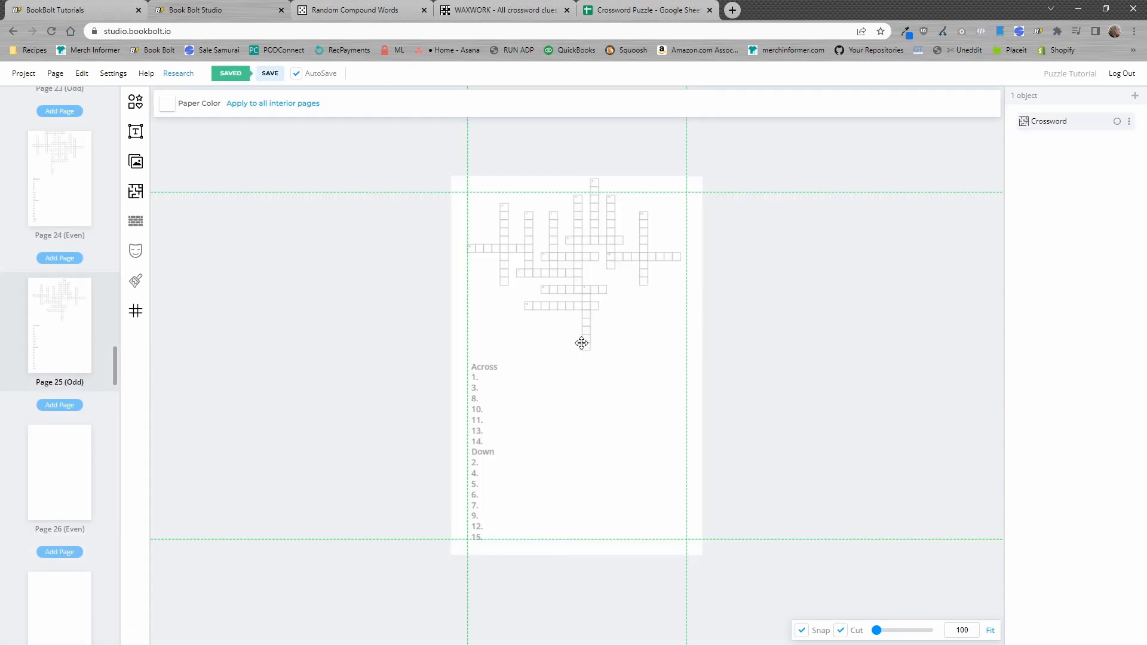
{"action": "left_click", "coordinate": [581, 342]}
{"action": "key", "text": "Delete"}
{"action": "left_click", "coordinate": [270, 73]}
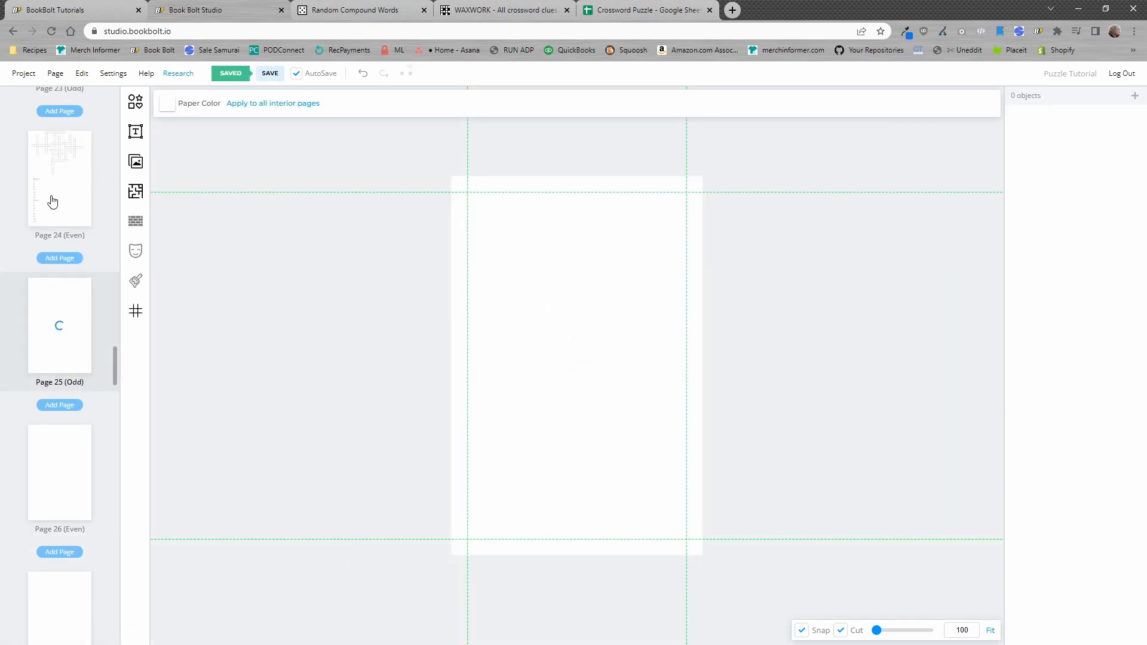
{"action": "left_click", "coordinate": [53, 202]}
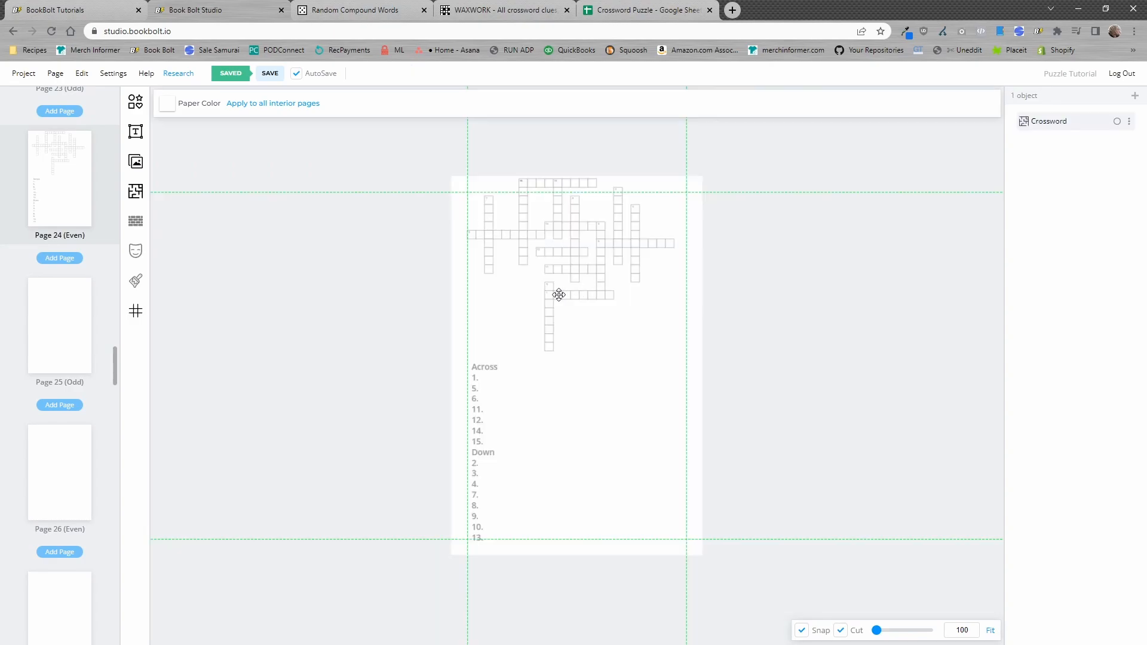
{"action": "left_click", "coordinate": [558, 295]}
{"action": "key", "text": "Delete"}
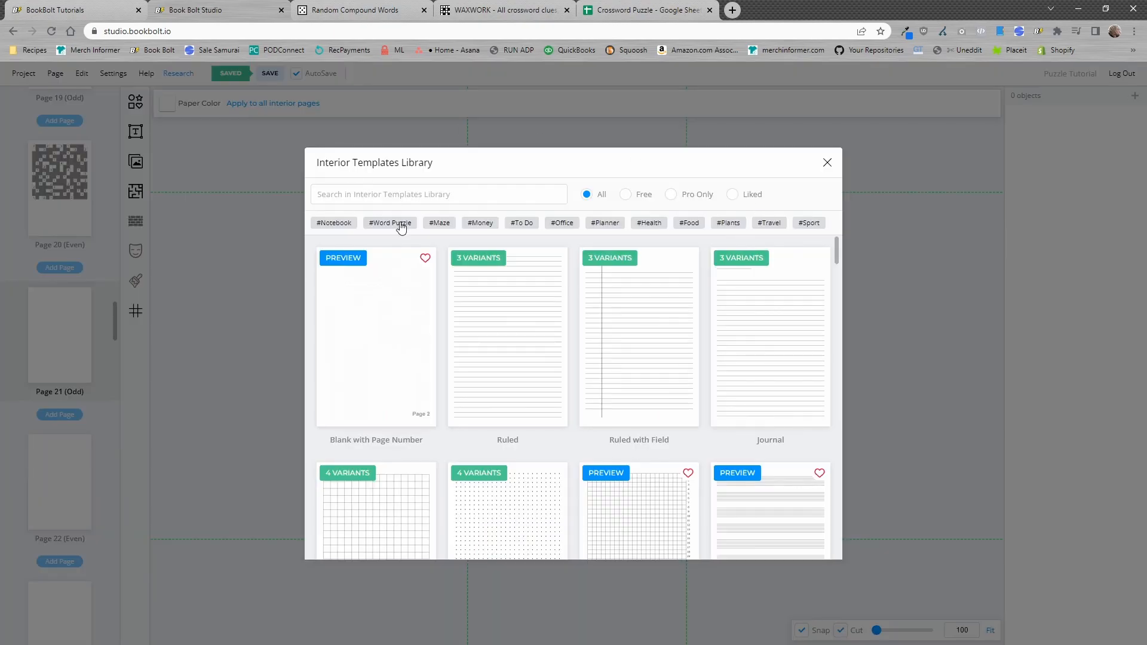
Step: Choose the Crossword template from the Word Puzzle interior templates and assign it to page 21
{"action": "left_click", "coordinate": [389, 222]}
{"action": "scroll", "coordinate": [605, 307], "scroll_direction": "down", "scroll_amount": 5}
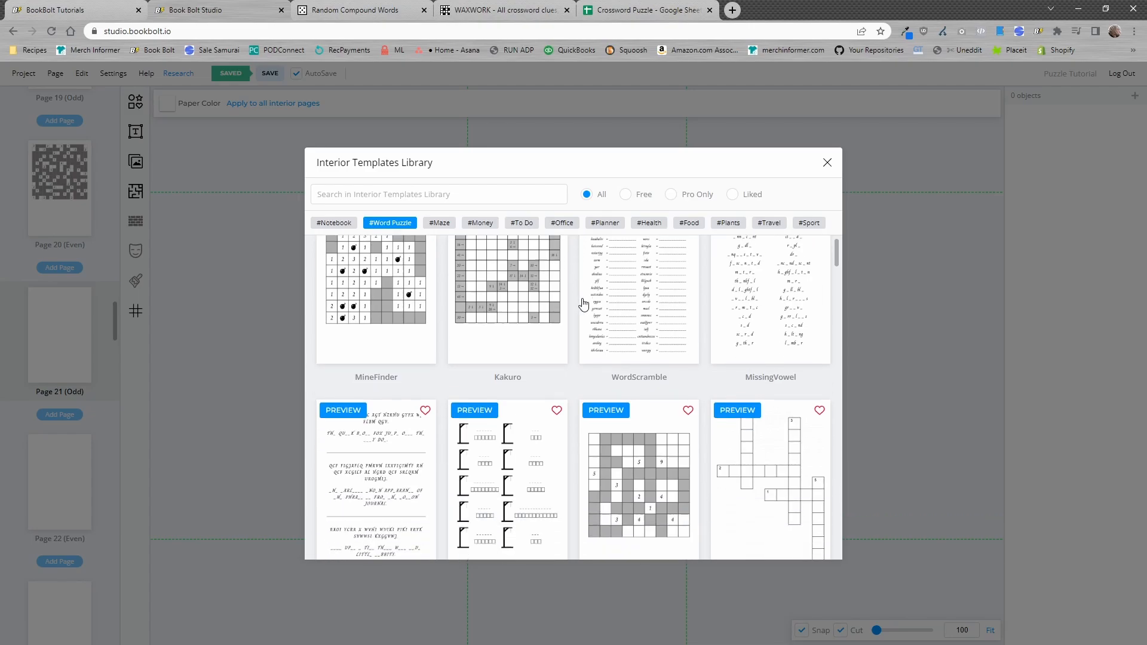
{"action": "left_click", "coordinate": [768, 292]}
{"action": "scroll", "coordinate": [457, 383], "scroll_direction": "down", "scroll_amount": 3}
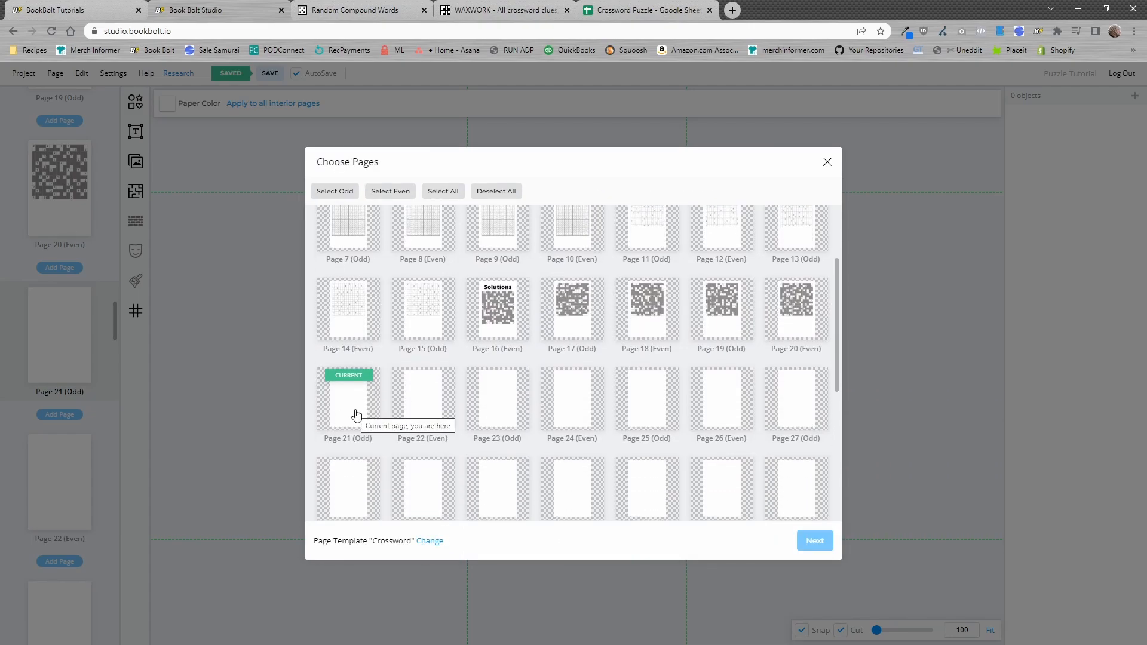
{"action": "left_click", "coordinate": [355, 414]}
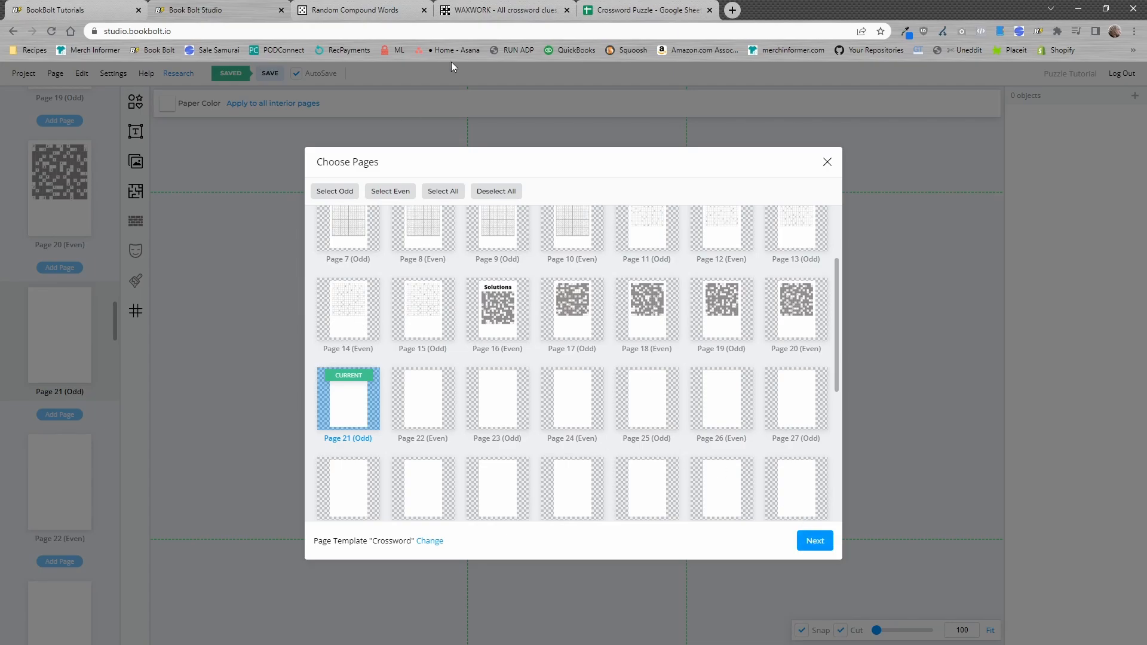
{"action": "left_click", "coordinate": [816, 543]}
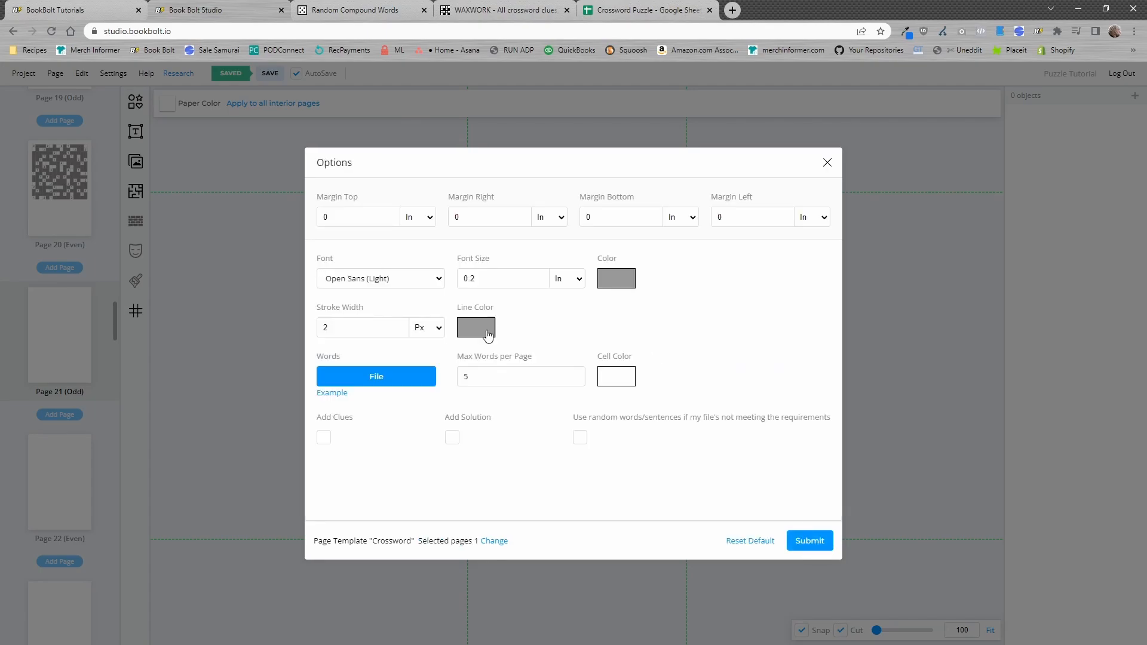
Step: Generate the crossword in Open Sans (Semi bold) using the crossword_example (6) word file, with clues and a solution added
{"action": "left_click", "coordinate": [404, 280]}
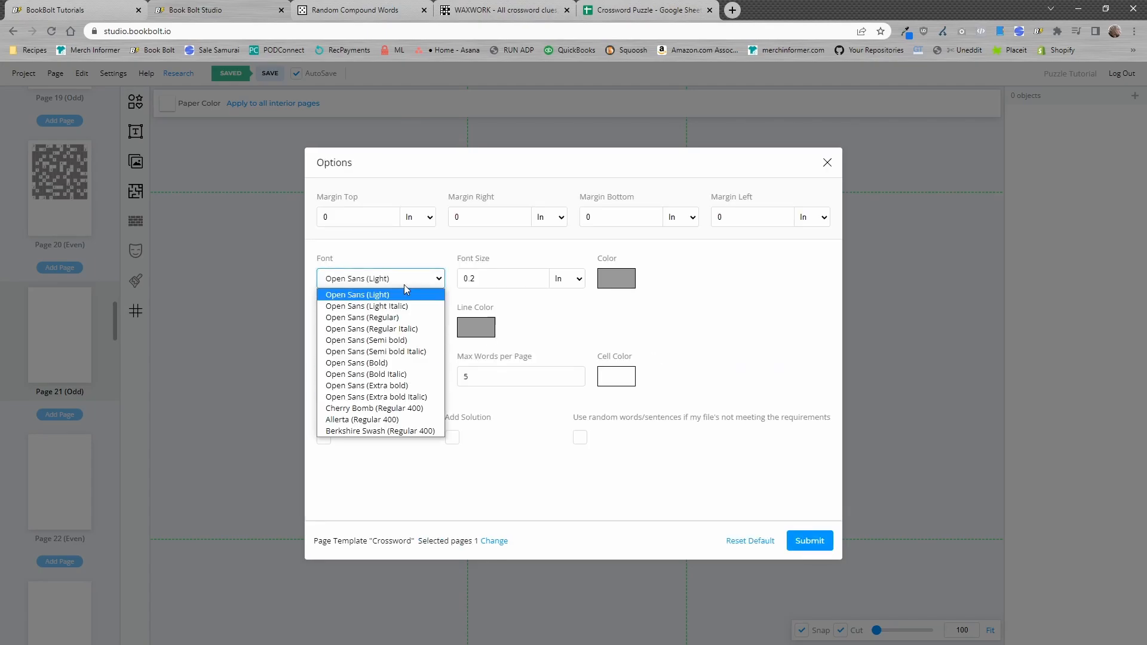
{"action": "left_click", "coordinate": [393, 340]}
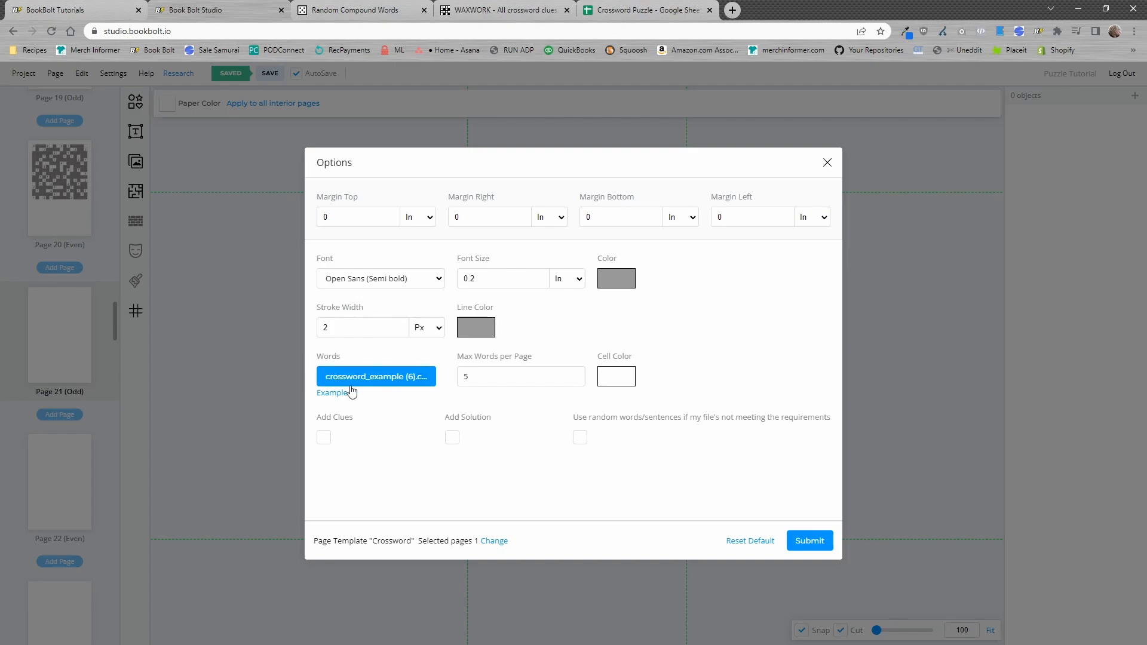
{"action": "left_click", "coordinate": [323, 441]}
{"action": "left_click", "coordinate": [451, 437]}
{"action": "left_click", "coordinate": [818, 544]}
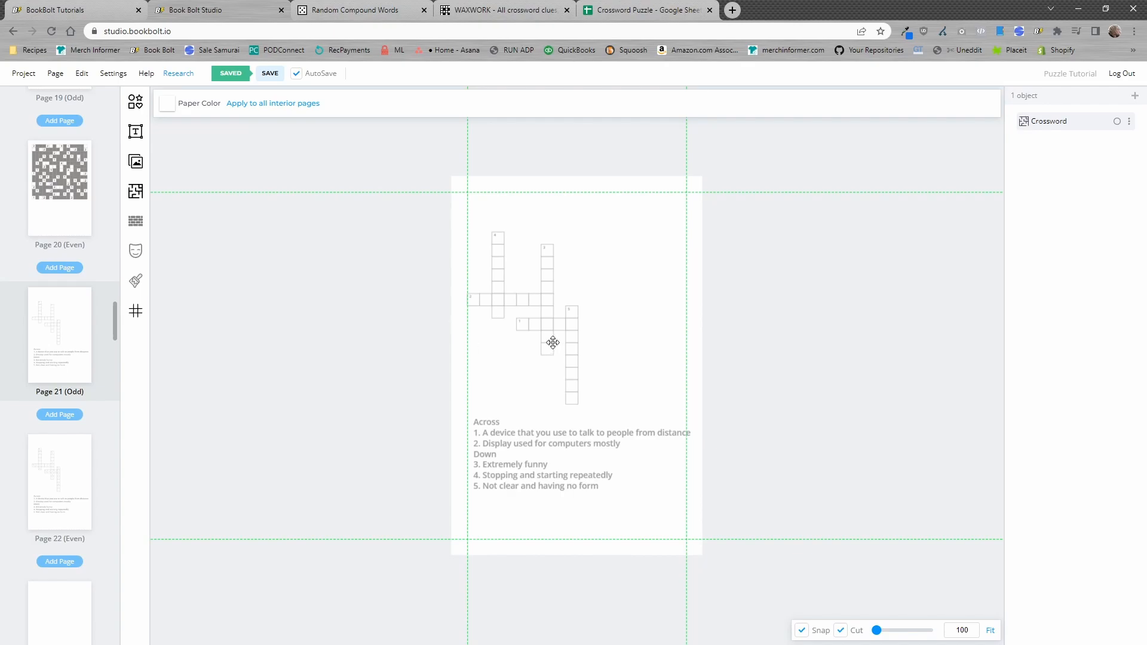
Step: Scale the crossword on page 21 to fit inside the page's side margin guides and check its clue text
{"action": "left_click", "coordinate": [553, 343]}
{"action": "left_click_drag", "start_coordinate": [680, 500], "coordinate": [670, 498]}
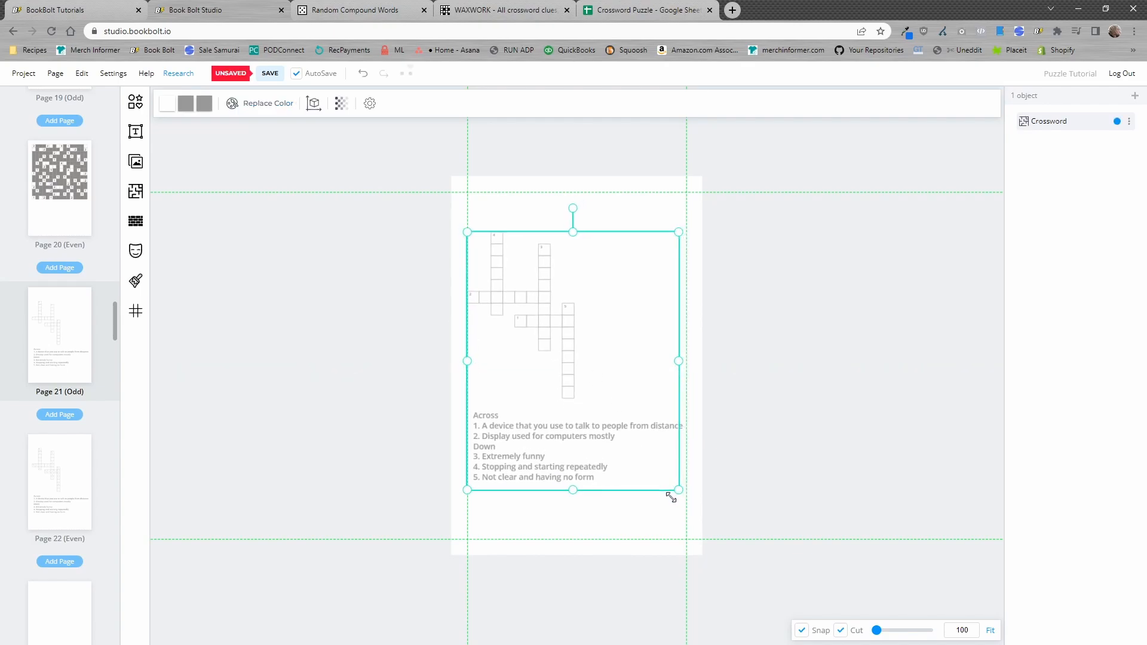
{"action": "scroll", "coordinate": [596, 387], "scroll_direction": "up", "scroll_amount": 5}
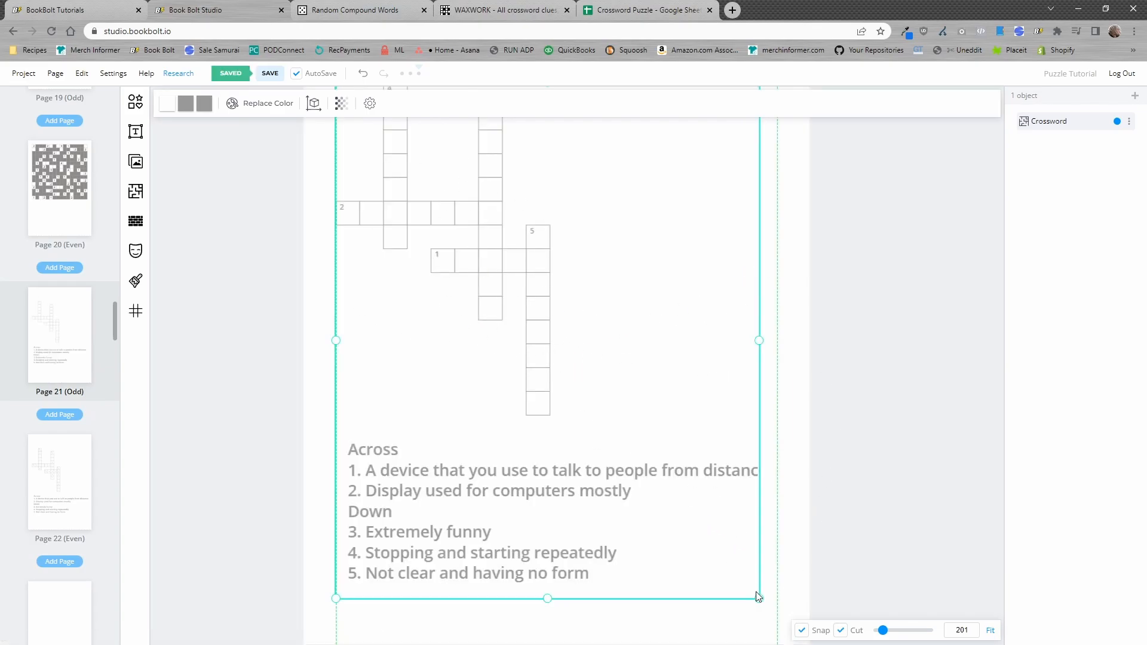
{"action": "mouse_move", "coordinate": [757, 601]}
{"action": "left_mouse_down"}
{"action": "mouse_move", "coordinate": [780, 614]}
{"action": "mouse_move", "coordinate": [772, 592]}
{"action": "left_mouse_up"}
{"action": "scroll", "coordinate": [819, 473], "scroll_direction": "down", "scroll_amount": 1}
{"action": "left_click", "coordinate": [801, 505]}
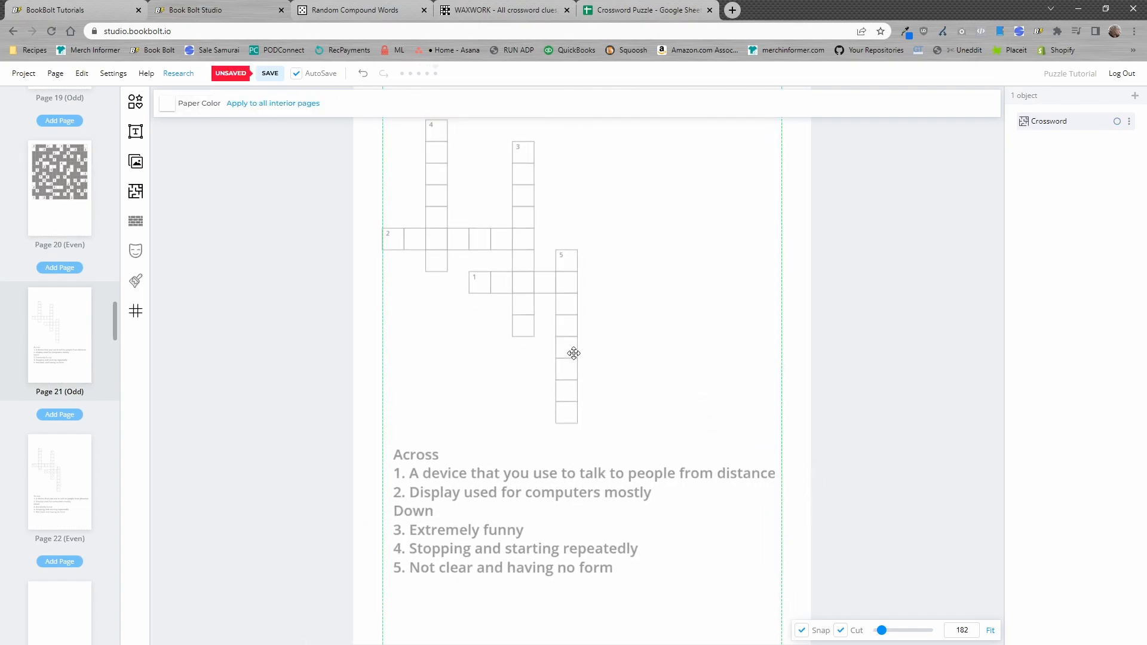
{"action": "scroll", "coordinate": [604, 349], "scroll_direction": "up", "scroll_amount": 4}
{"action": "scroll", "coordinate": [580, 340], "scroll_direction": "down", "scroll_amount": 3}
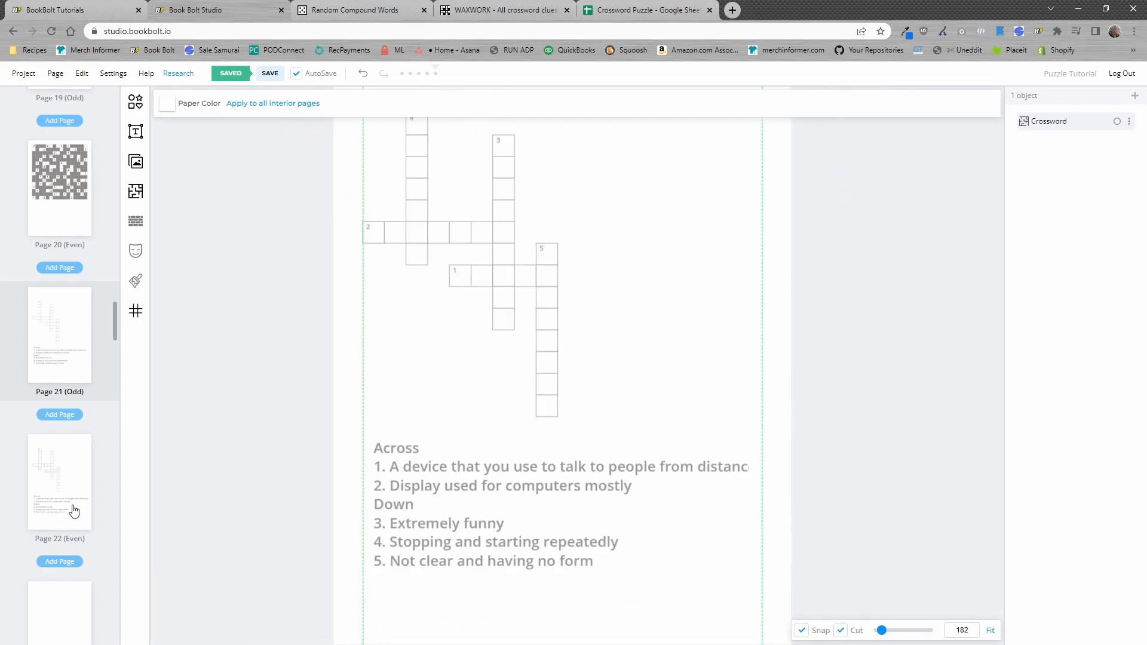
Step: Open the contents of the crossword solution on page 22 for editing and color the Across heading black
{"action": "left_click", "coordinate": [64, 480]}
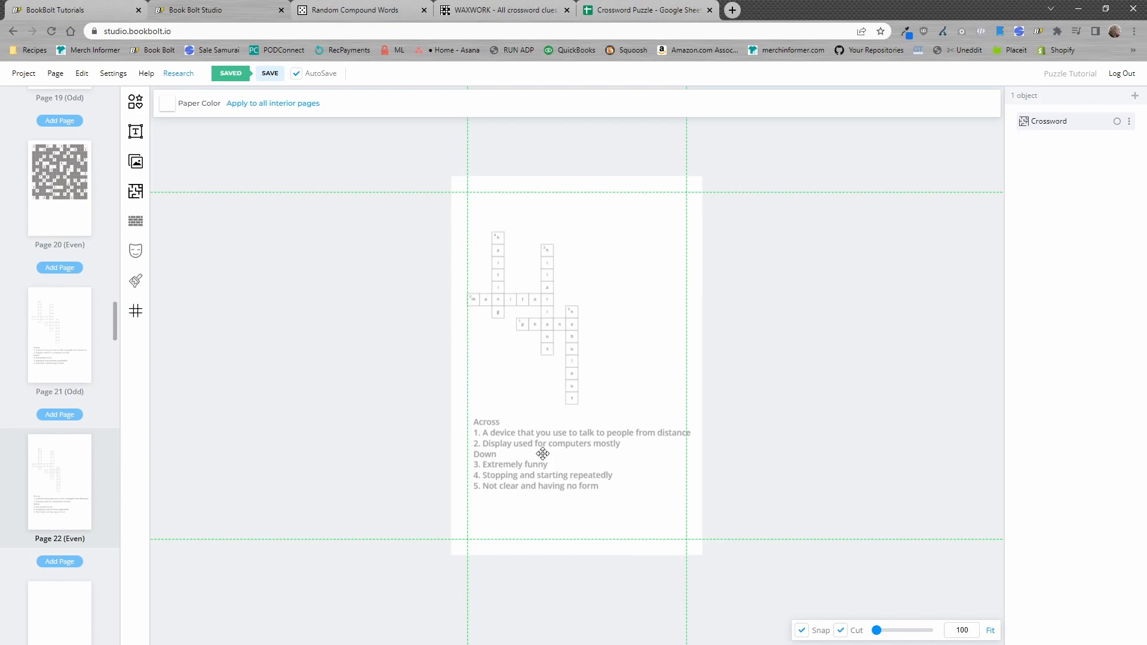
{"action": "left_click", "coordinate": [547, 317]}
{"action": "right_click", "coordinate": [546, 311]}
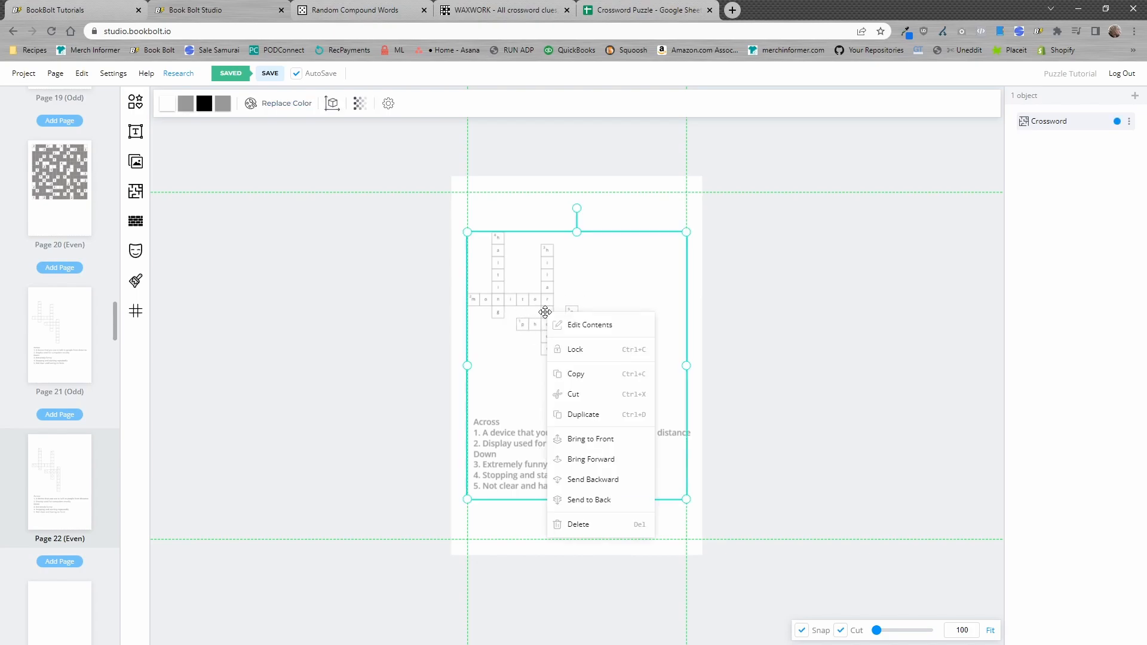
{"action": "left_click", "coordinate": [582, 325]}
{"action": "left_click", "coordinate": [518, 444]}
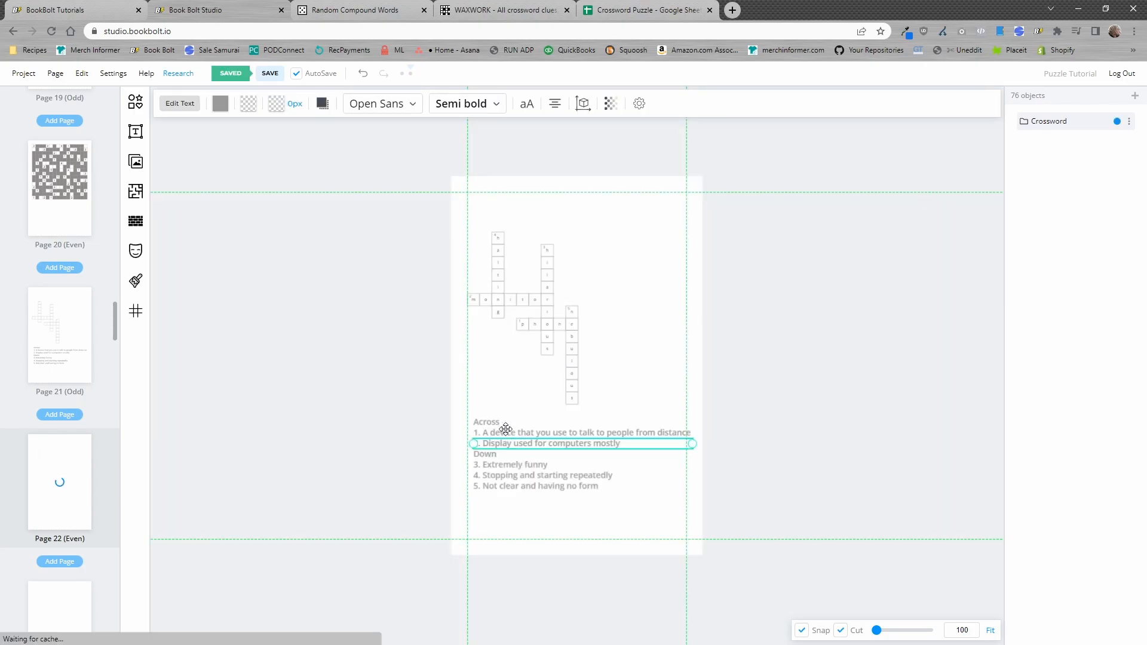
{"action": "left_click", "coordinate": [486, 421]}
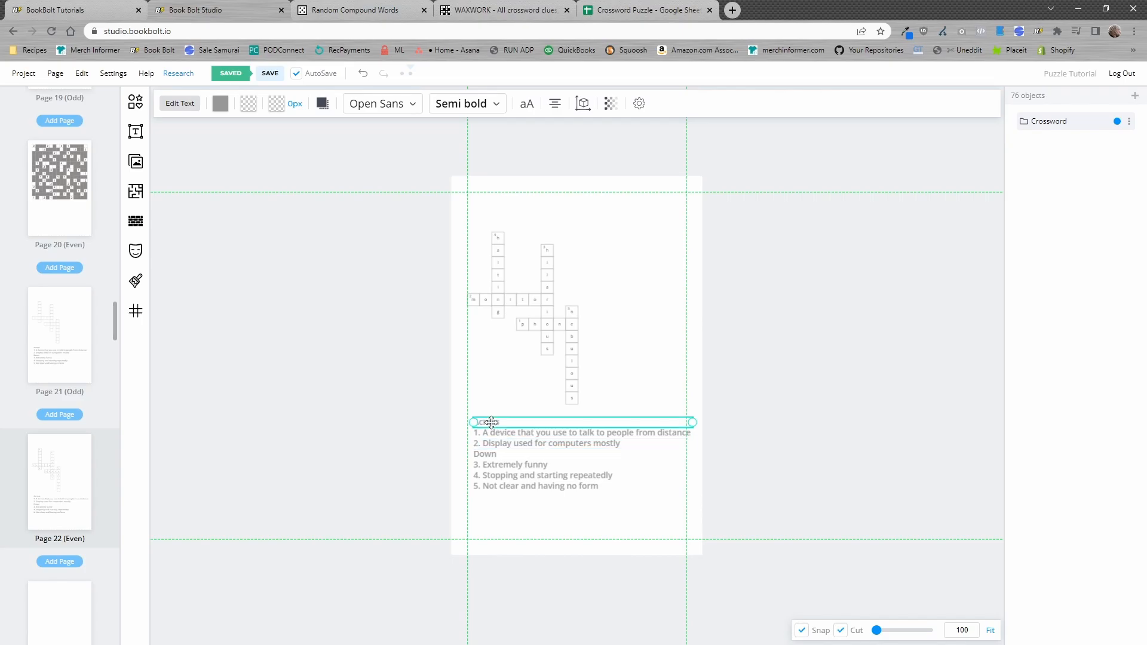
{"action": "left_click", "coordinate": [220, 107]}
{"action": "left_click", "coordinate": [260, 157]}
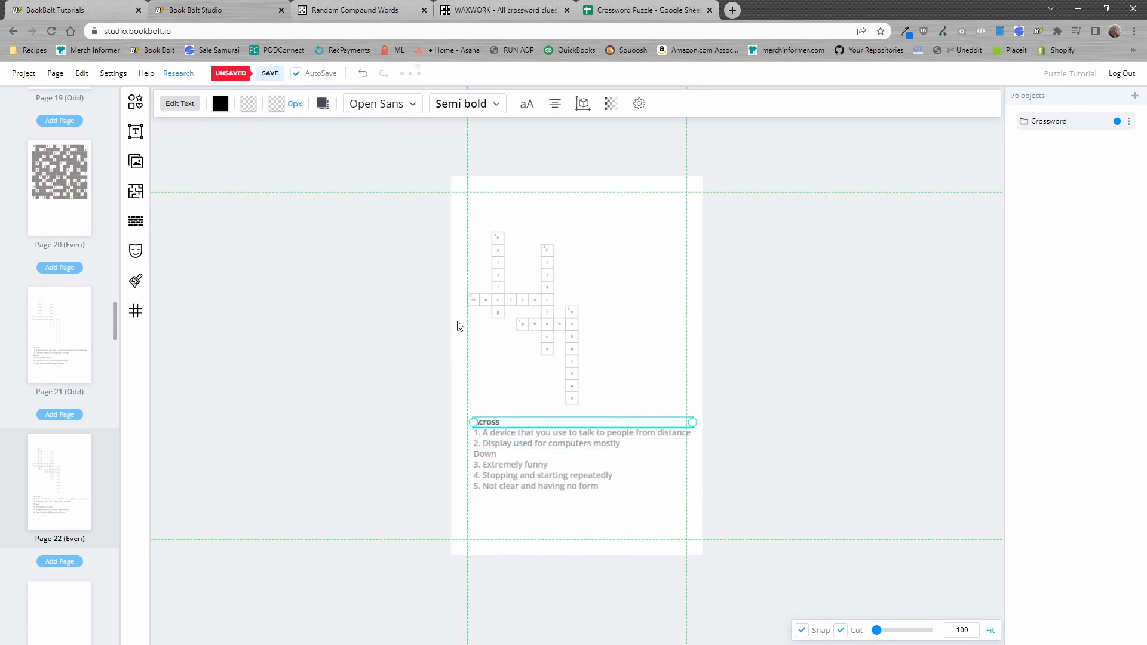
Step: Color the two Across clues on page 22 black and save the project
{"action": "left_click", "coordinate": [508, 433]}
{"action": "left_click", "coordinate": [221, 105]}
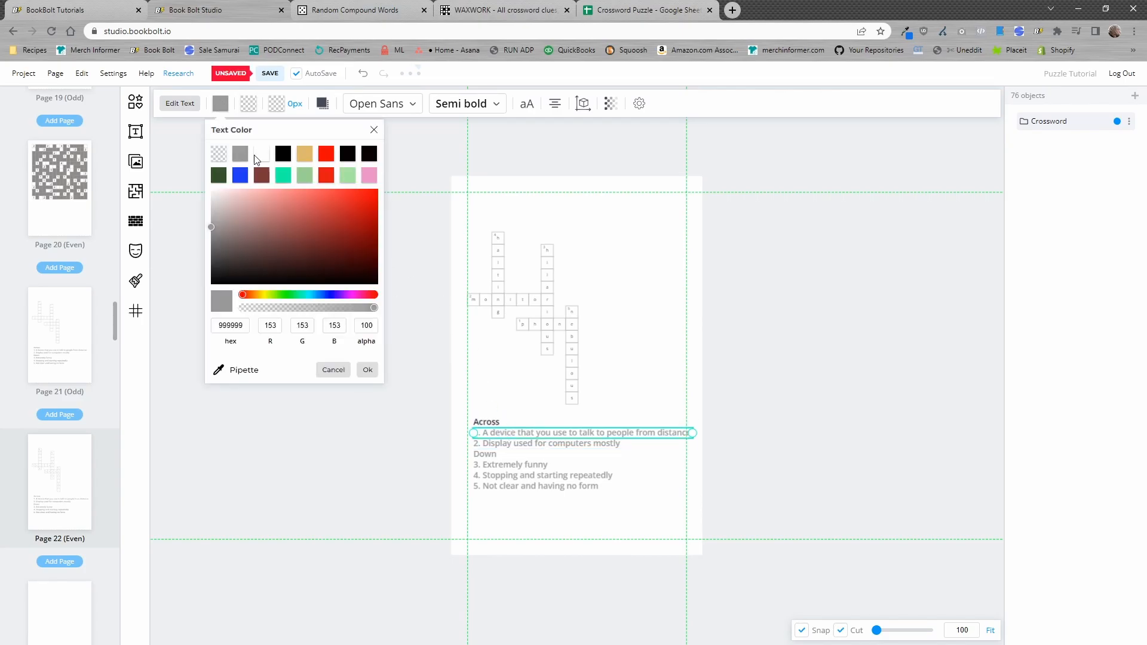
{"action": "left_click", "coordinate": [258, 156]}
{"action": "left_click", "coordinate": [506, 445]}
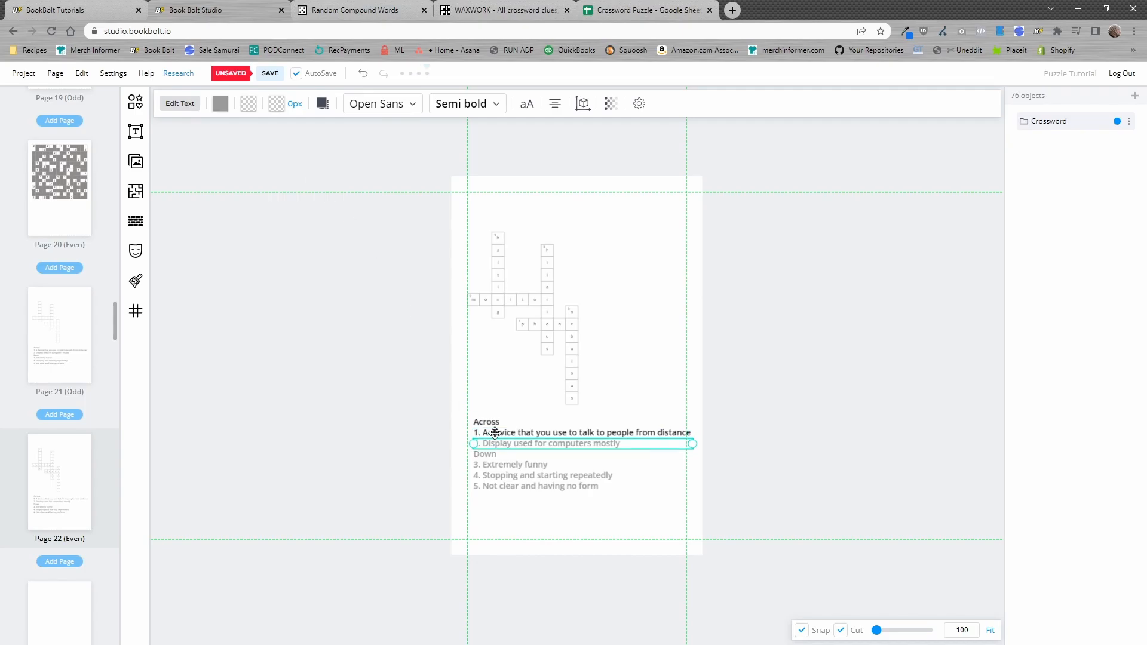
{"action": "left_click", "coordinate": [220, 106]}
{"action": "left_click", "coordinate": [275, 155]}
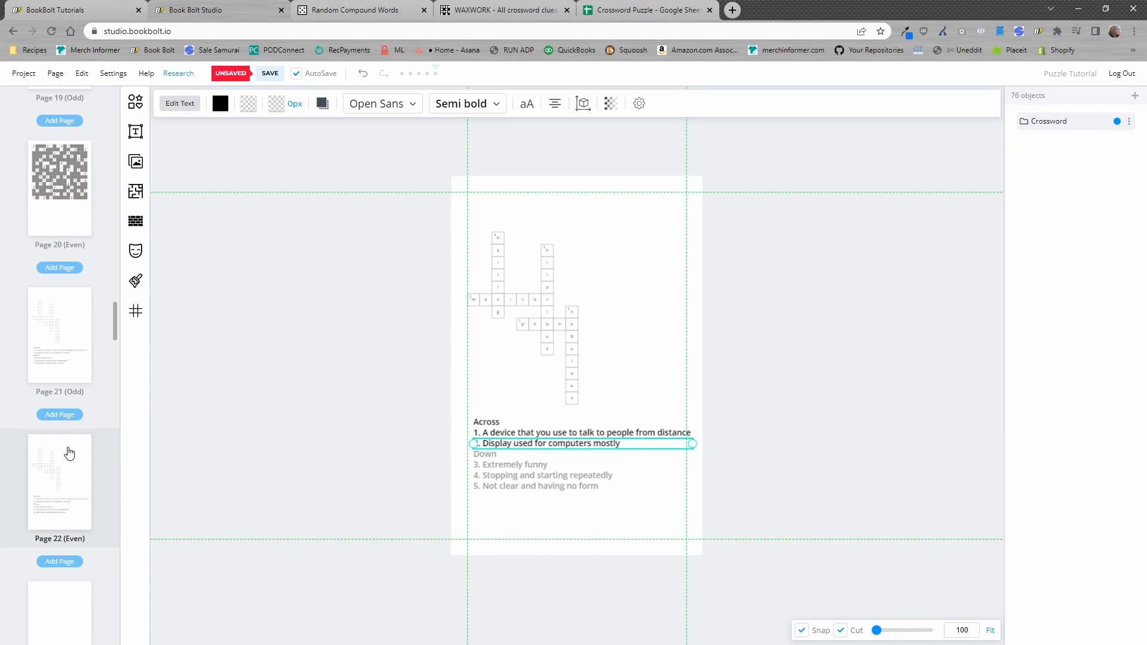
{"action": "left_click", "coordinate": [271, 75]}
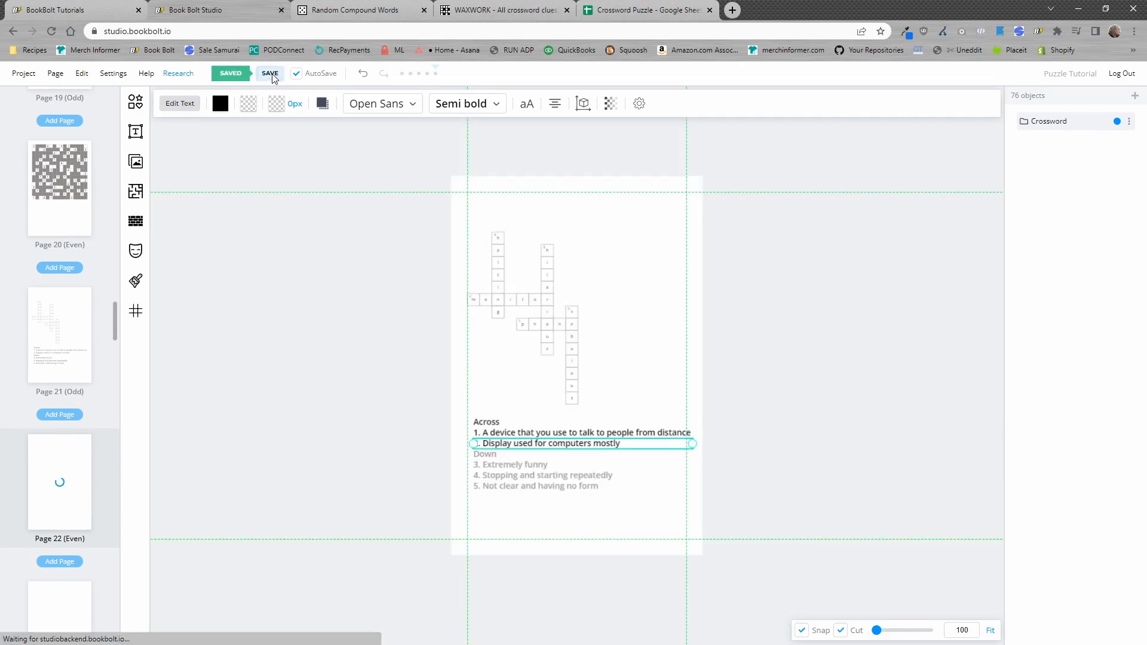
Step: Look over the word and clue columns in the Crossword Puzzle Google Sheet and return to Book Bolt Studio
{"action": "scroll", "coordinate": [61, 532], "scroll_direction": "down", "scroll_amount": 4}
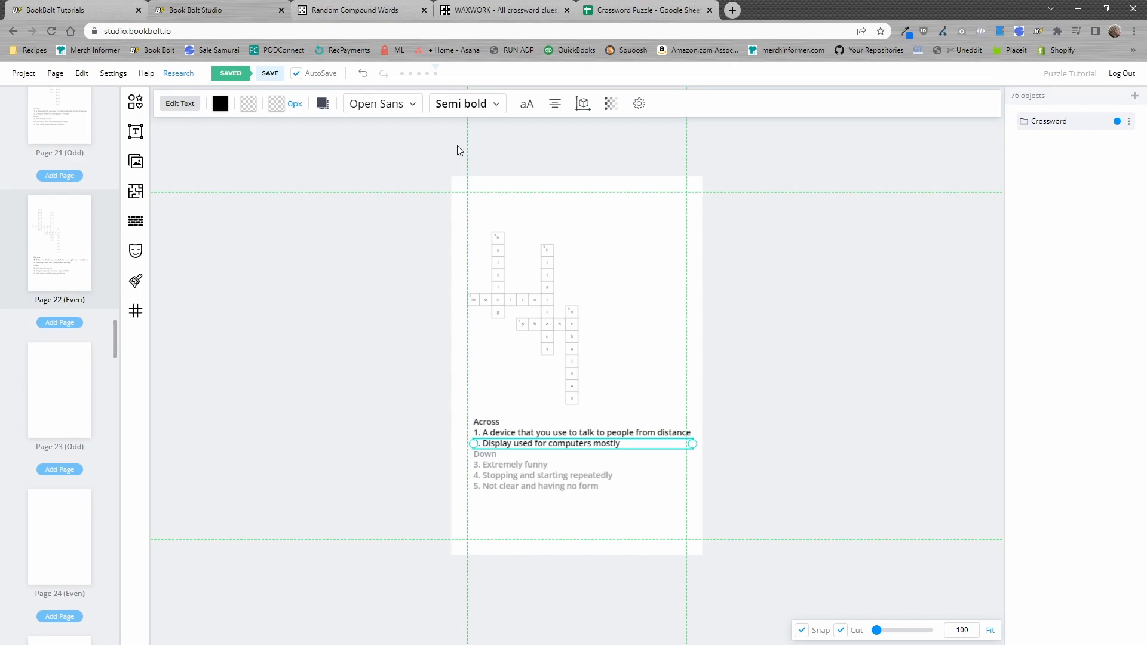
{"action": "left_click", "coordinate": [621, 9]}
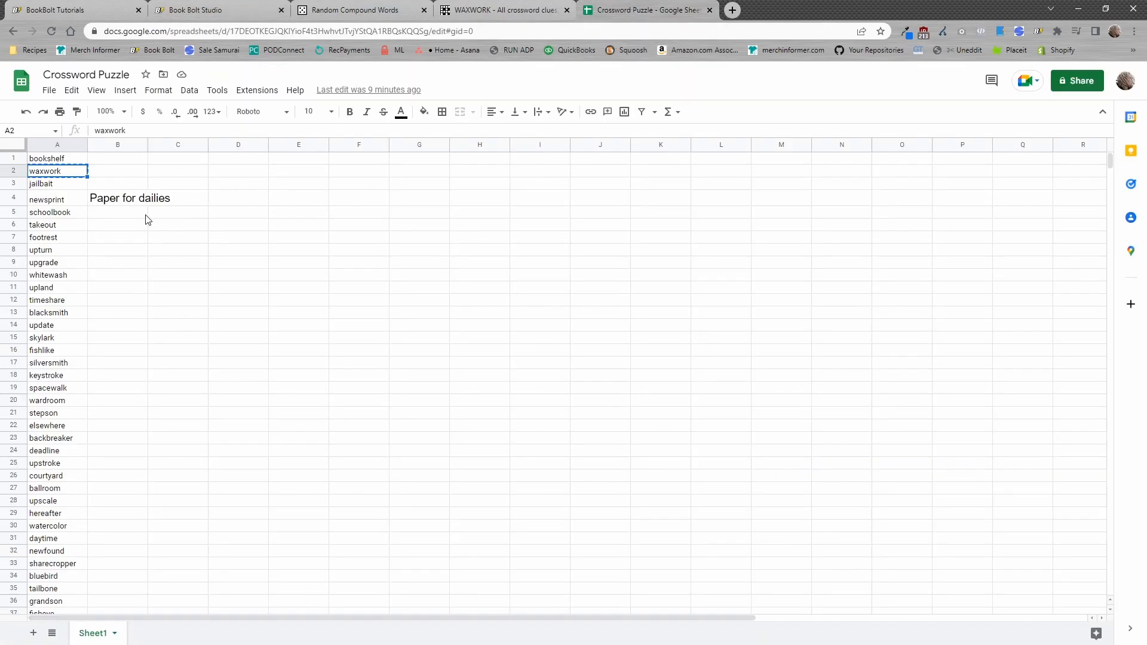
{"action": "left_click", "coordinate": [210, 7]}
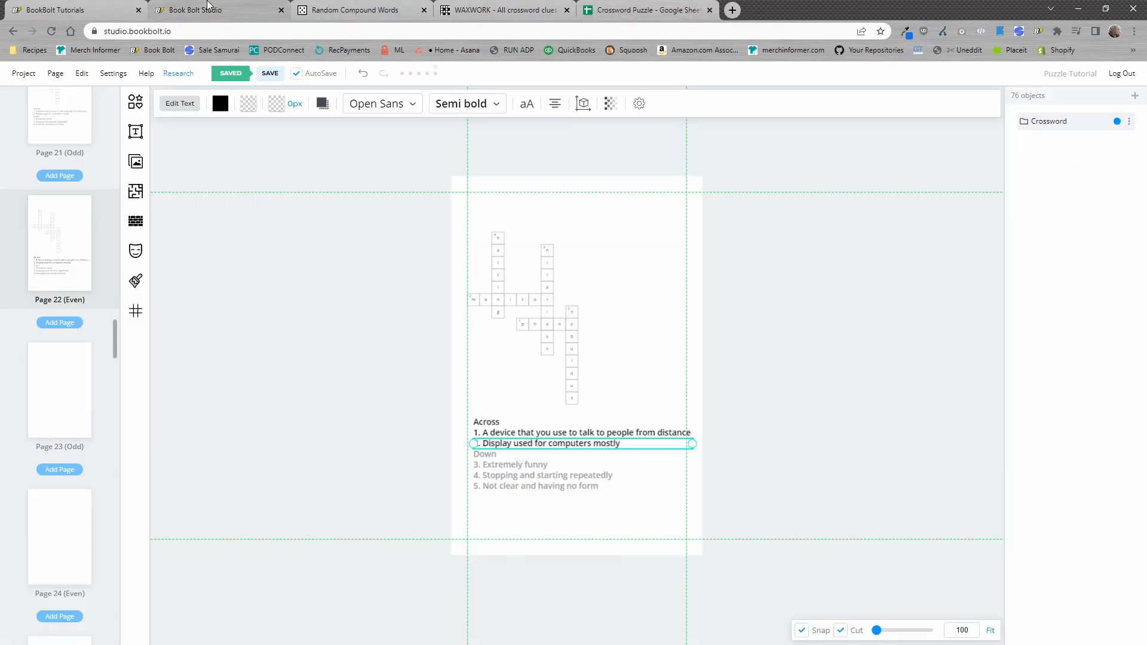
Step: Choose the WordsSearch template from the word puzzle interiors, assign it to page 23 and proceed to its options
{"action": "left_click", "coordinate": [54, 392]}
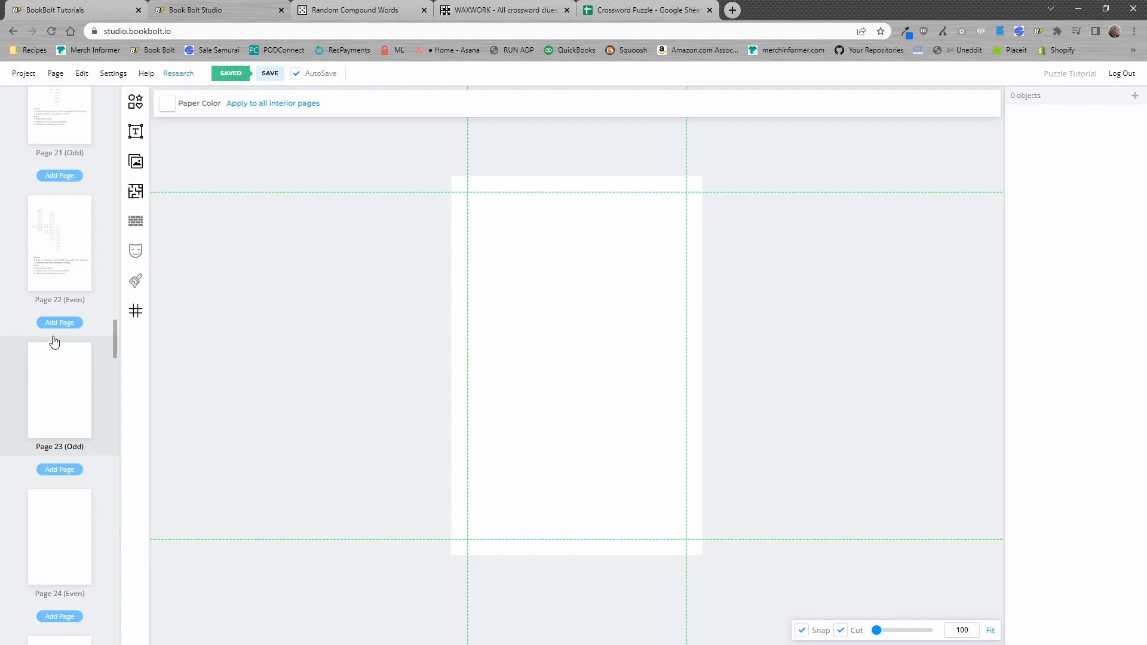
{"action": "left_click", "coordinate": [134, 194]}
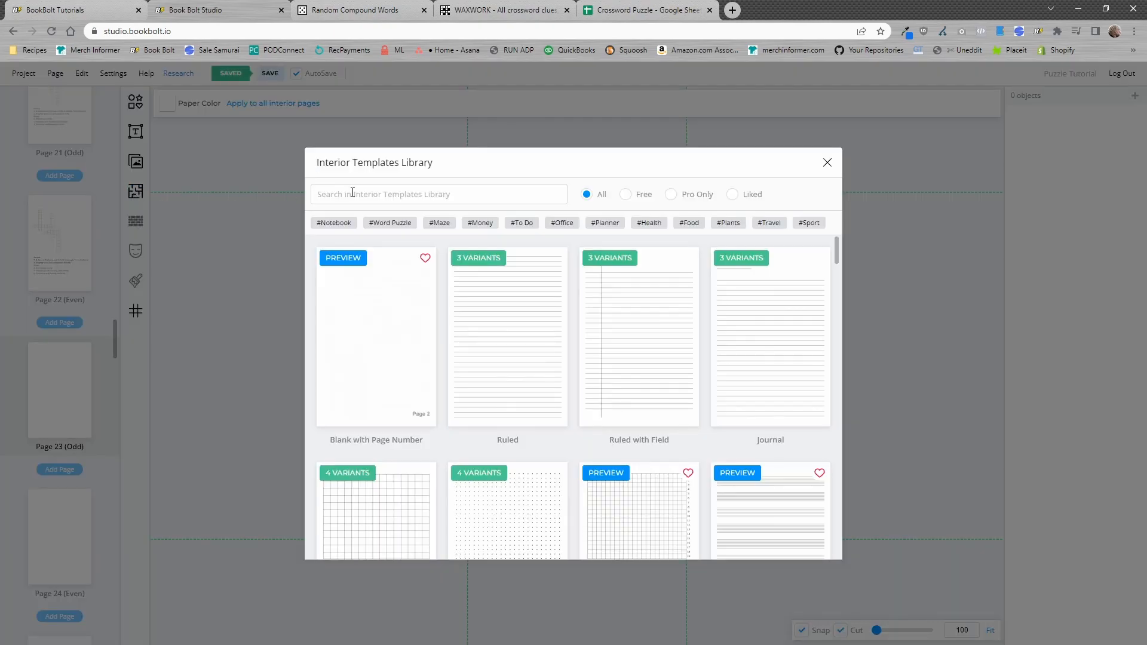
{"action": "left_click", "coordinate": [392, 224]}
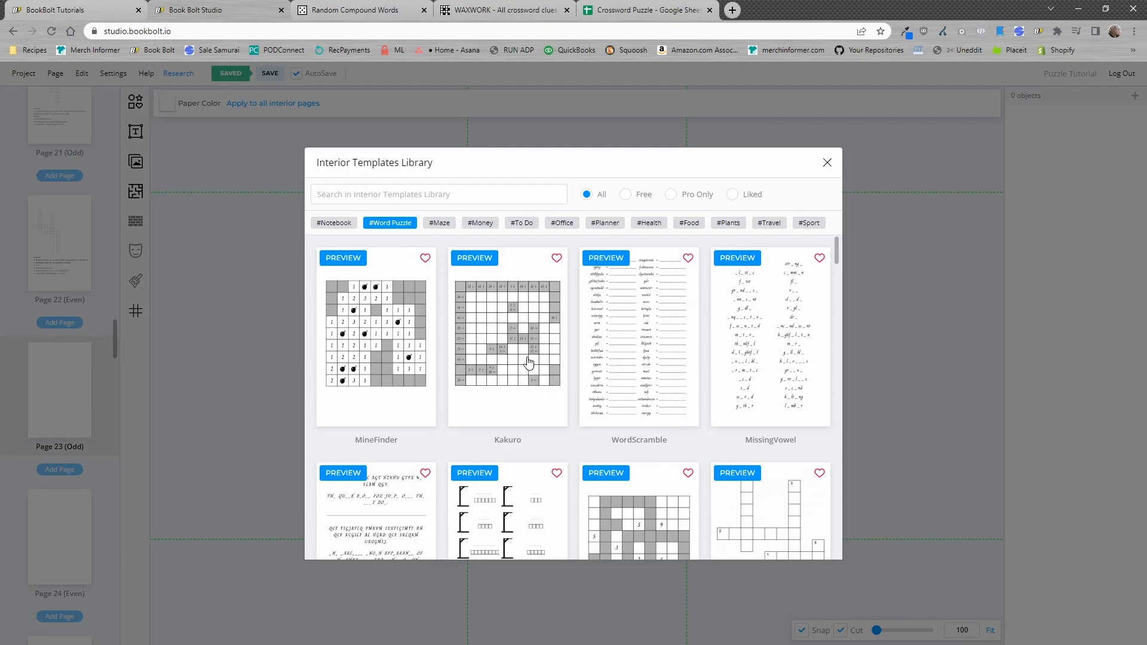
{"action": "scroll", "coordinate": [529, 363], "scroll_direction": "down", "scroll_amount": 3}
{"action": "scroll", "coordinate": [584, 368], "scroll_direction": "down", "scroll_amount": 3}
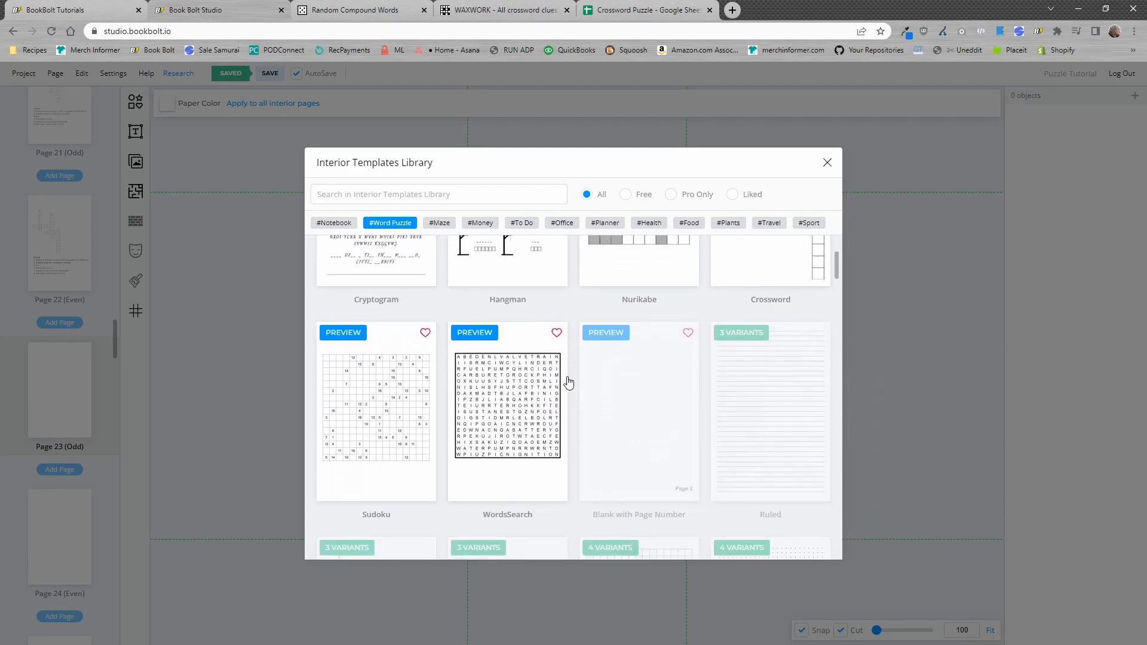
{"action": "left_click", "coordinate": [518, 420]}
{"action": "scroll", "coordinate": [388, 308], "scroll_direction": "down", "scroll_amount": 3}
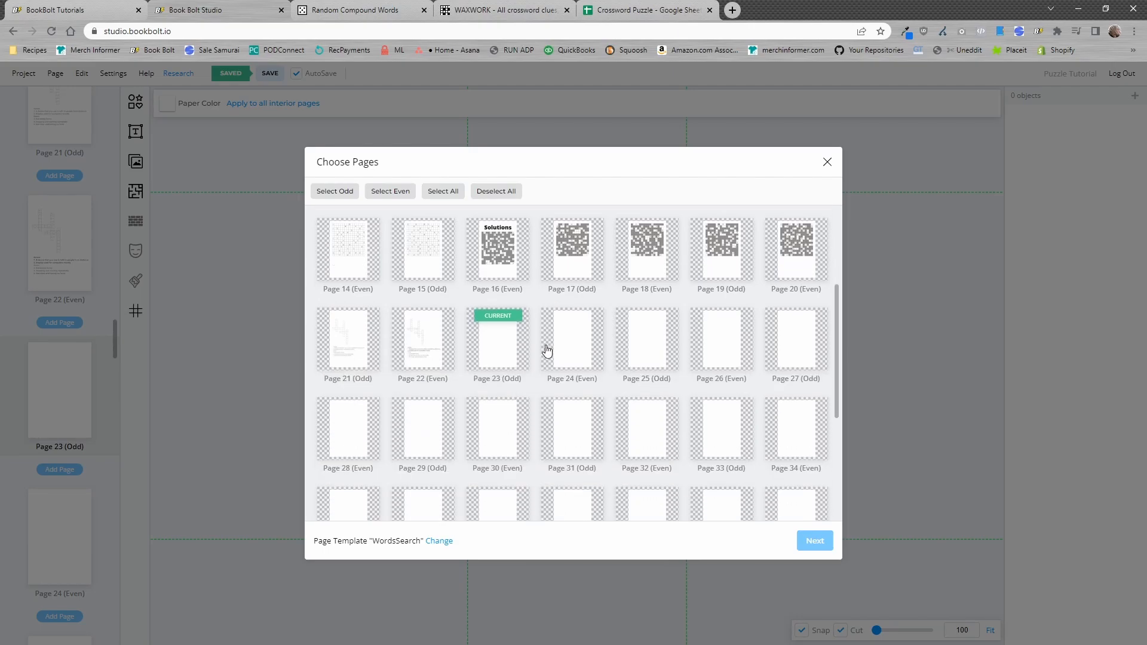
{"action": "left_click", "coordinate": [498, 345]}
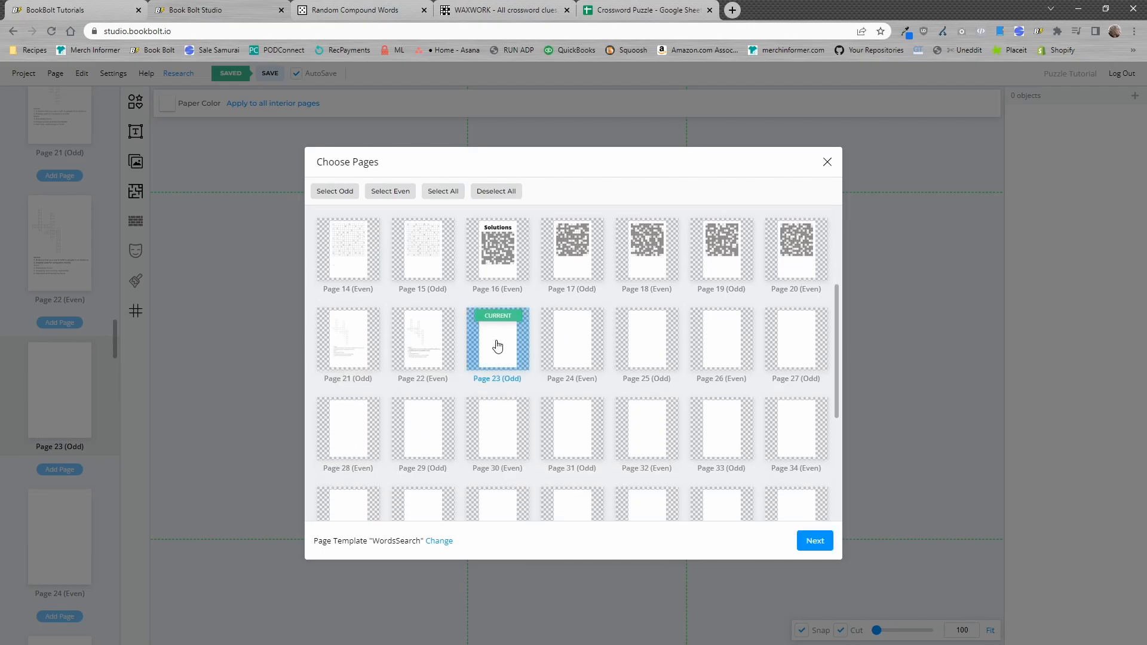
{"action": "left_click", "coordinate": [815, 541]}
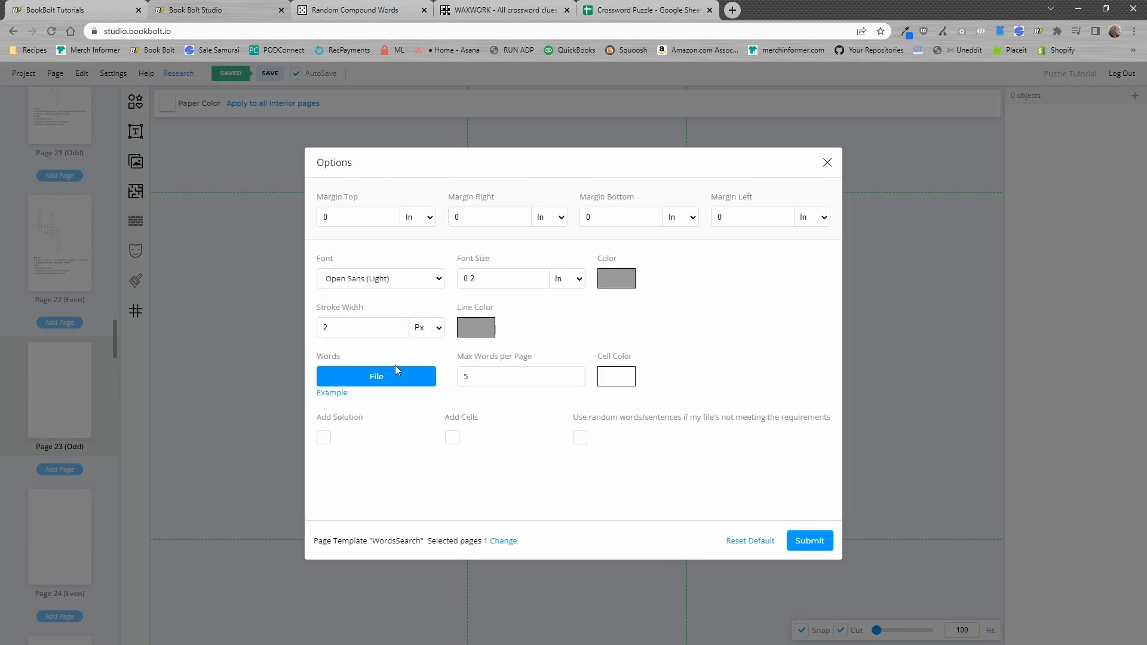
Step: Download the example word file for the word search and examine in Excel how its words are grouped
{"action": "left_click", "coordinate": [333, 393]}
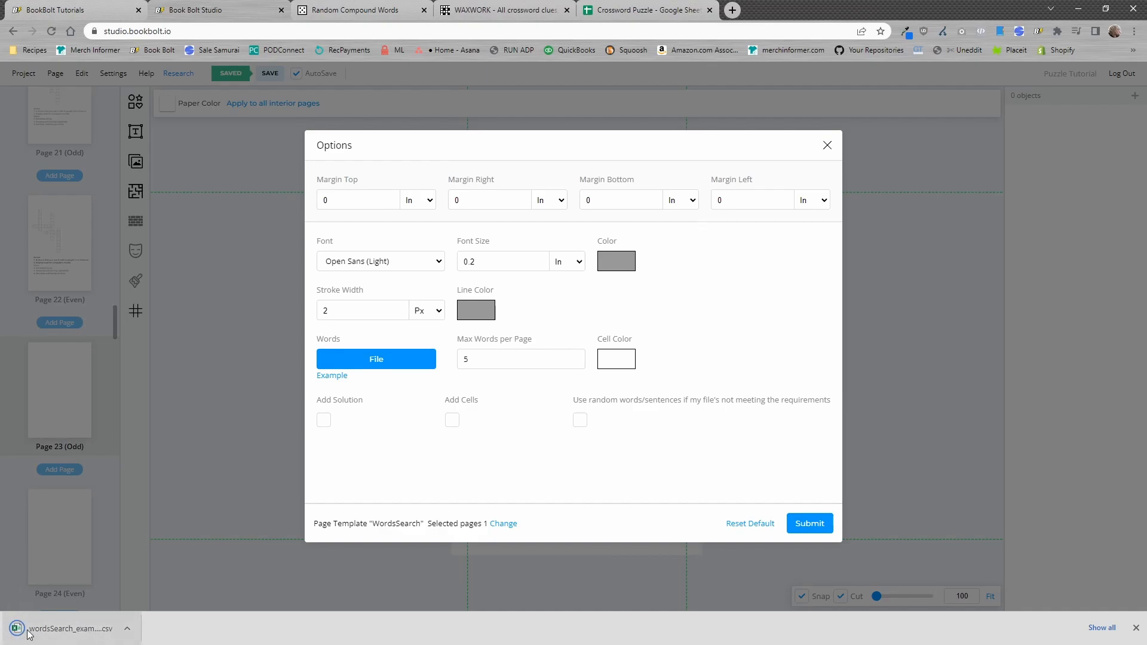
{"action": "left_click", "coordinate": [128, 630]}
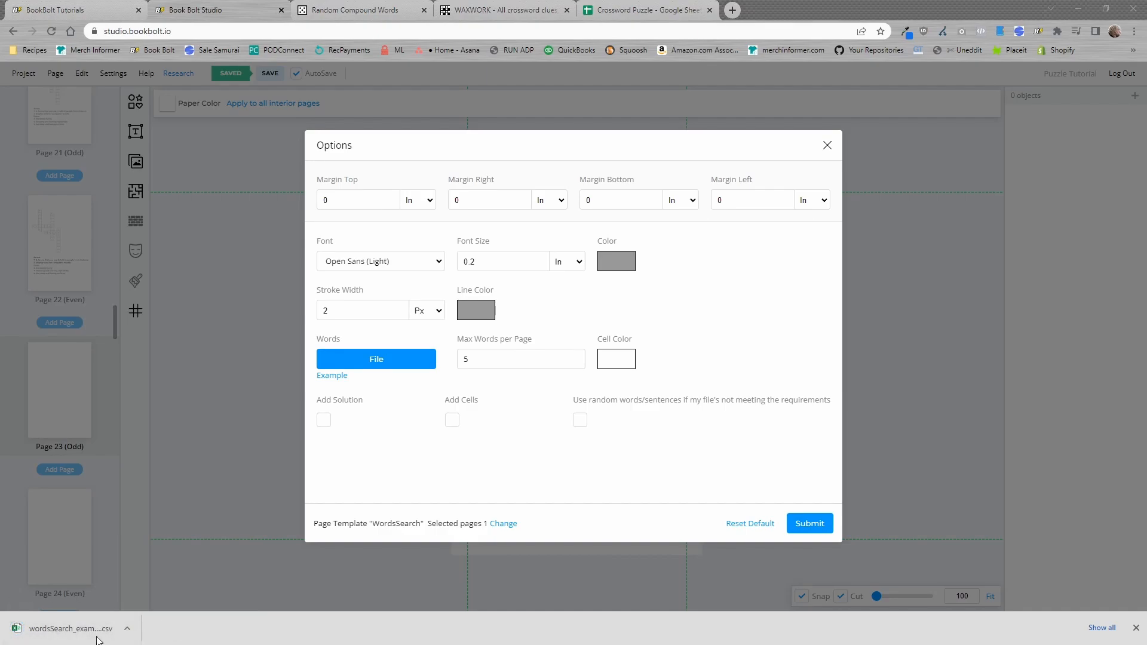
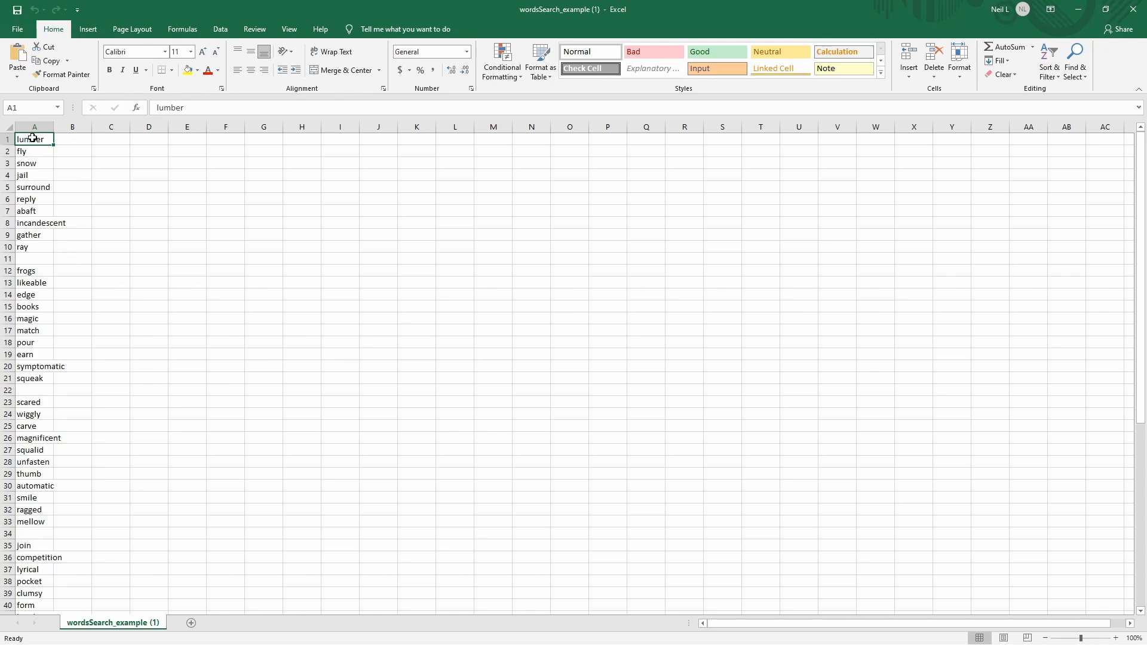
{"action": "left_click_drag", "start_coordinate": [33, 138], "coordinate": [27, 378]}
{"action": "left_click", "coordinate": [23, 259]}
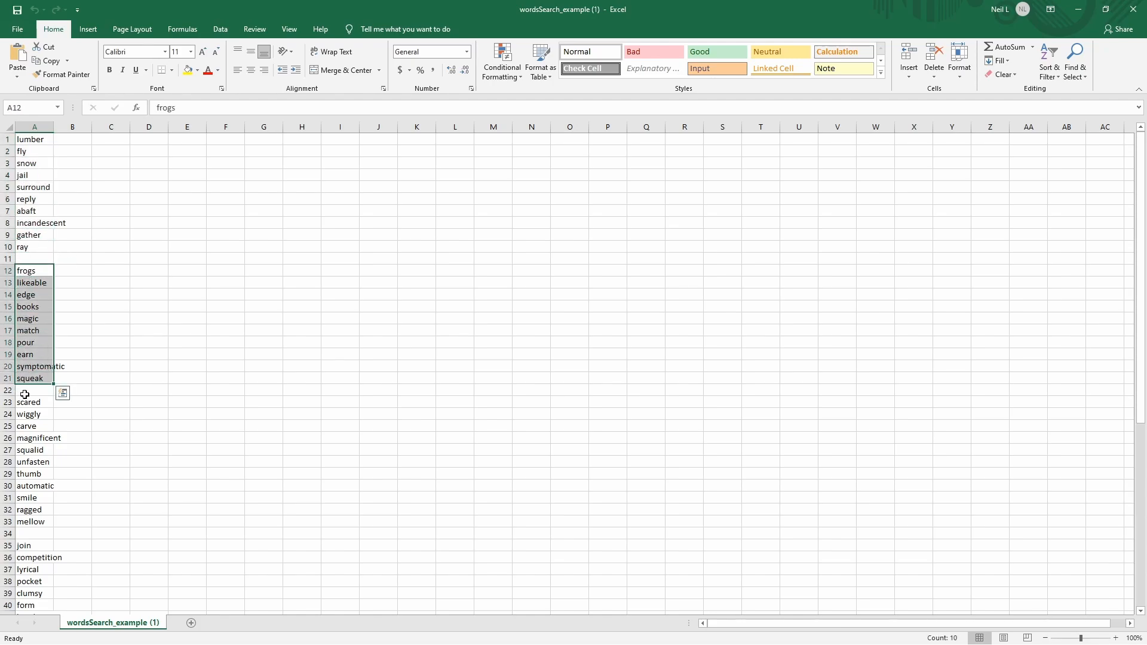
{"action": "left_click", "coordinate": [23, 391]}
{"action": "scroll", "coordinate": [39, 380], "scroll_direction": "down", "scroll_amount": 3}
{"action": "left_click_drag", "start_coordinate": [33, 294], "coordinate": [31, 404]}
{"action": "left_click", "coordinate": [26, 426]}
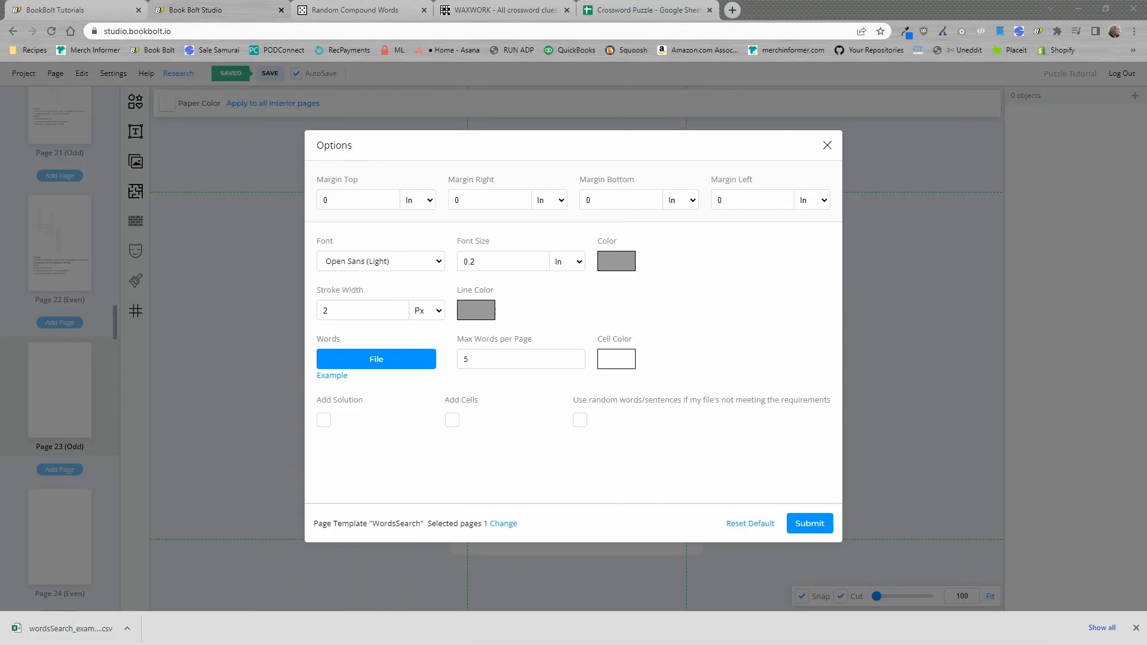
Step: Clear cell B4 in the Crossword Puzzle Google Sheet and download the sheet as comma-separated values (.csv)
{"action": "left_click", "coordinate": [674, 9]}
{"action": "left_click", "coordinate": [114, 199]}
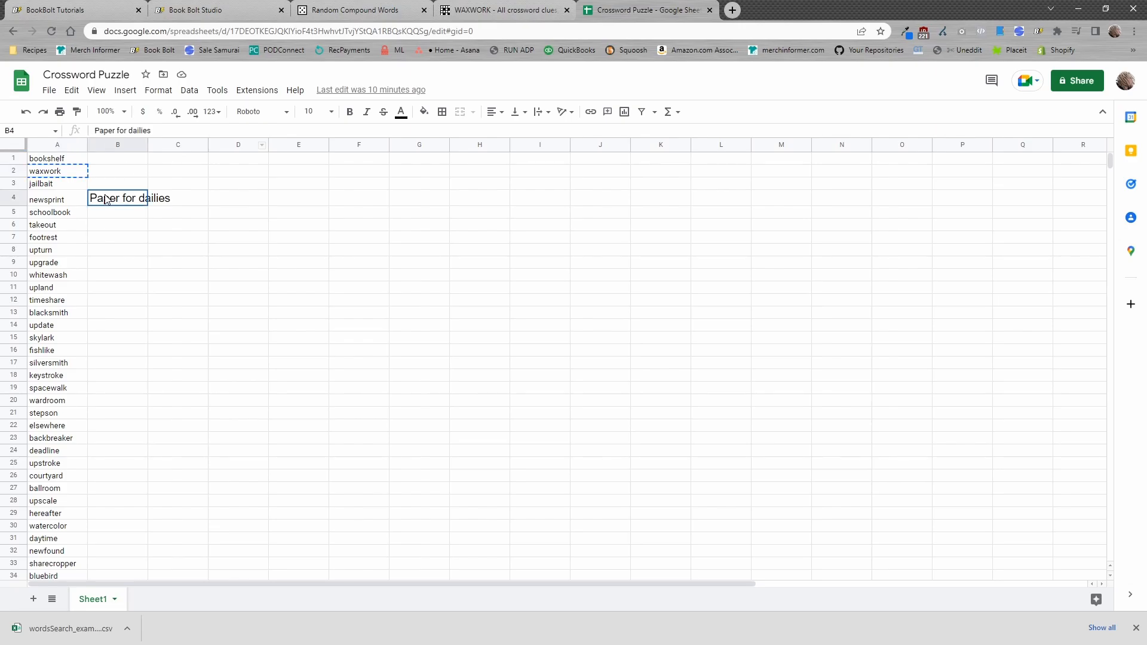
{"action": "key", "text": "Delete"}
{"action": "scroll", "coordinate": [72, 269], "scroll_direction": "down", "scroll_amount": 12}
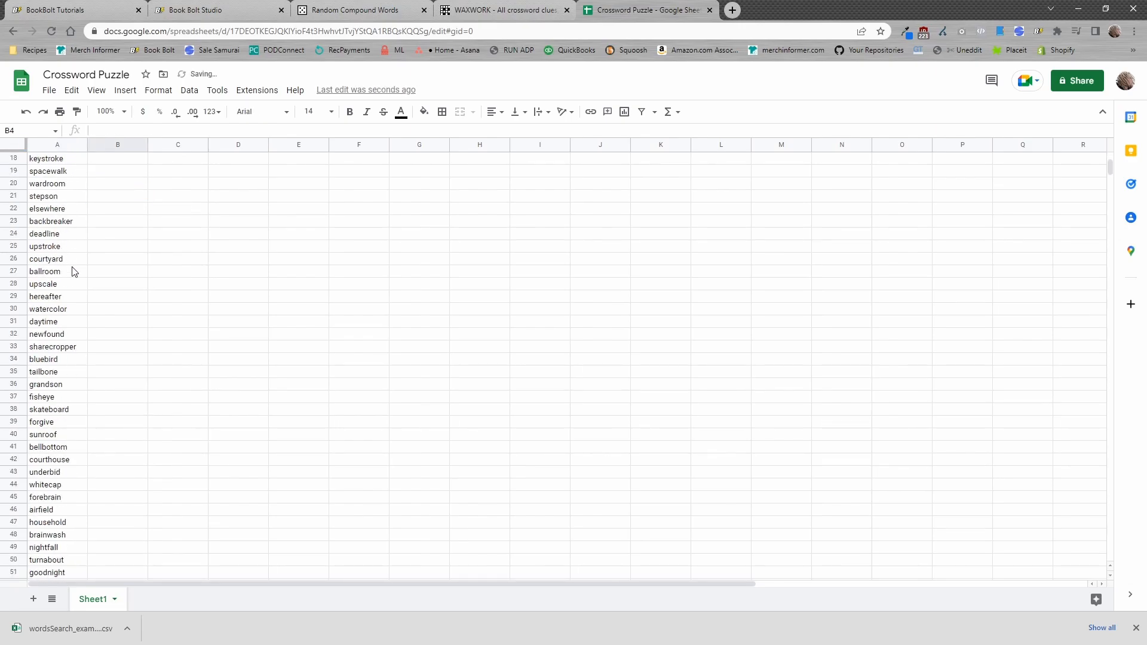
{"action": "scroll", "coordinate": [71, 310], "scroll_direction": "up", "scroll_amount": 12}
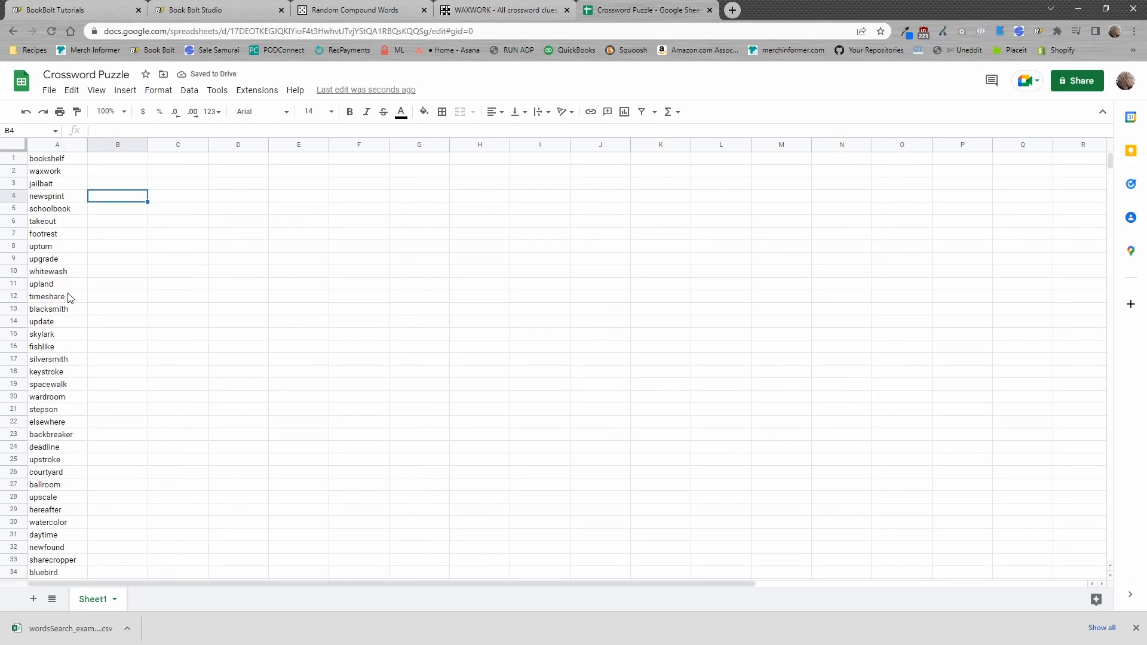
{"action": "left_click", "coordinate": [49, 90]}
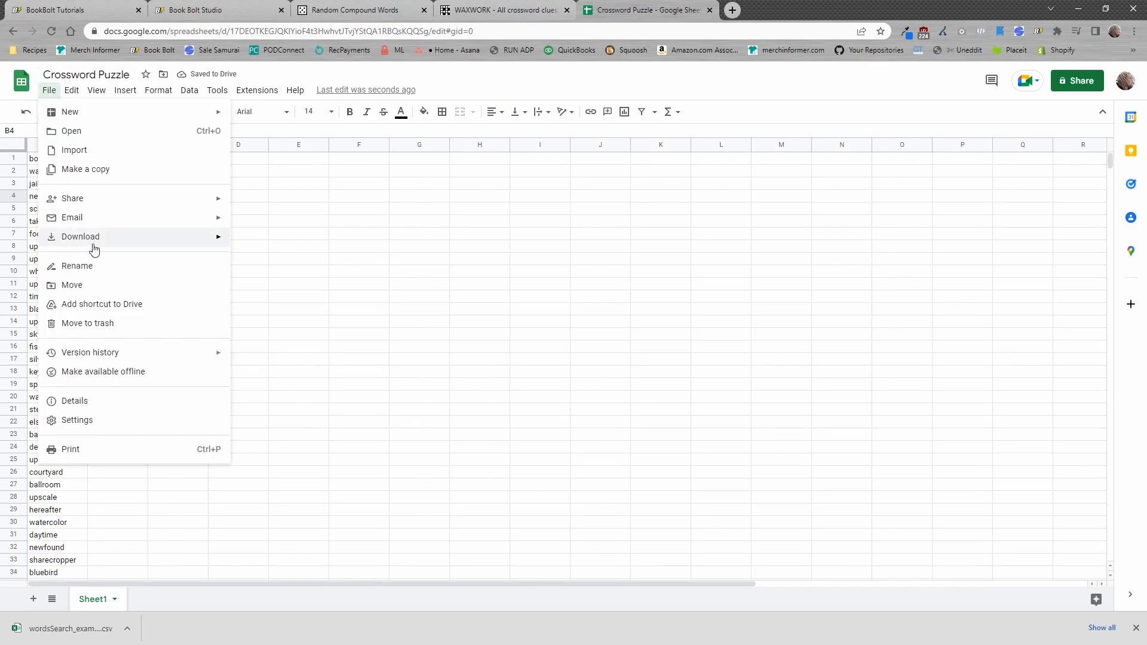
{"action": "mouse_move", "coordinate": [94, 246]}
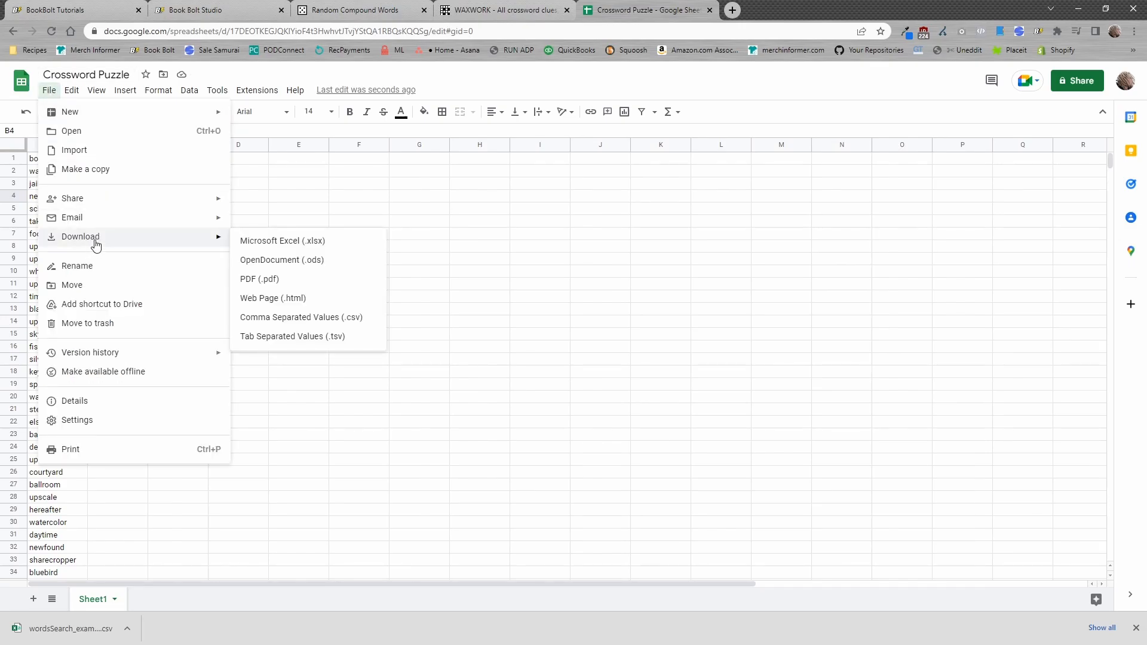
{"action": "left_click", "coordinate": [323, 318]}
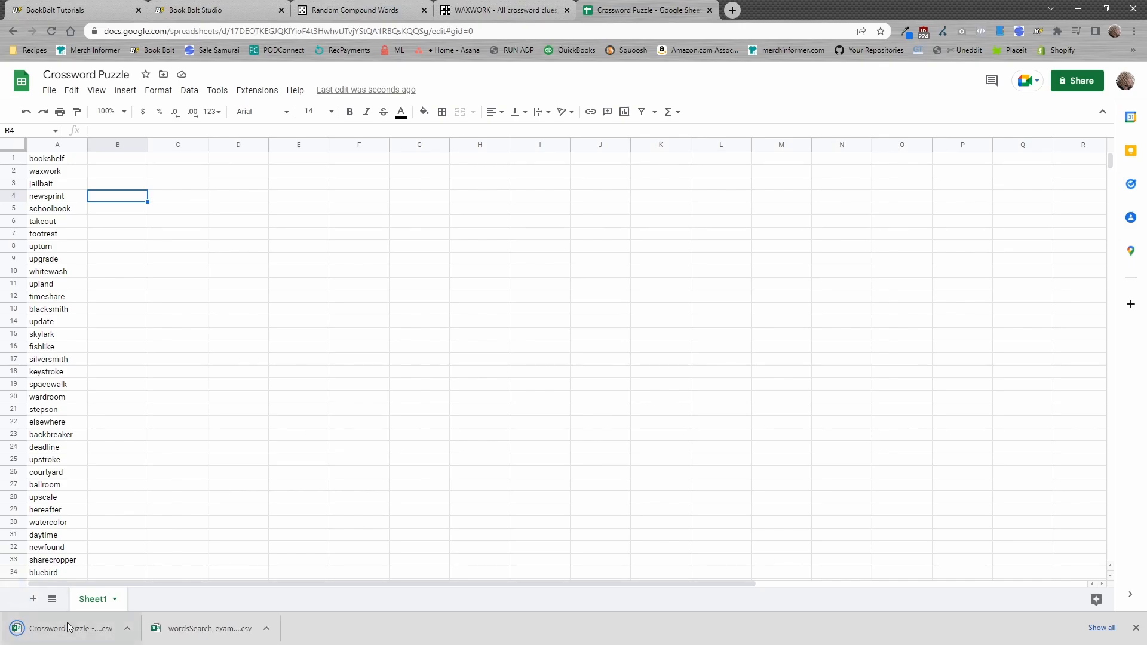
Step: In Book Bolt Studio, generate the word search from the Crossword Puzzle CSV with 15 words maximum per page, solution, cells and random-word fallback
{"action": "left_click", "coordinate": [195, 7]}
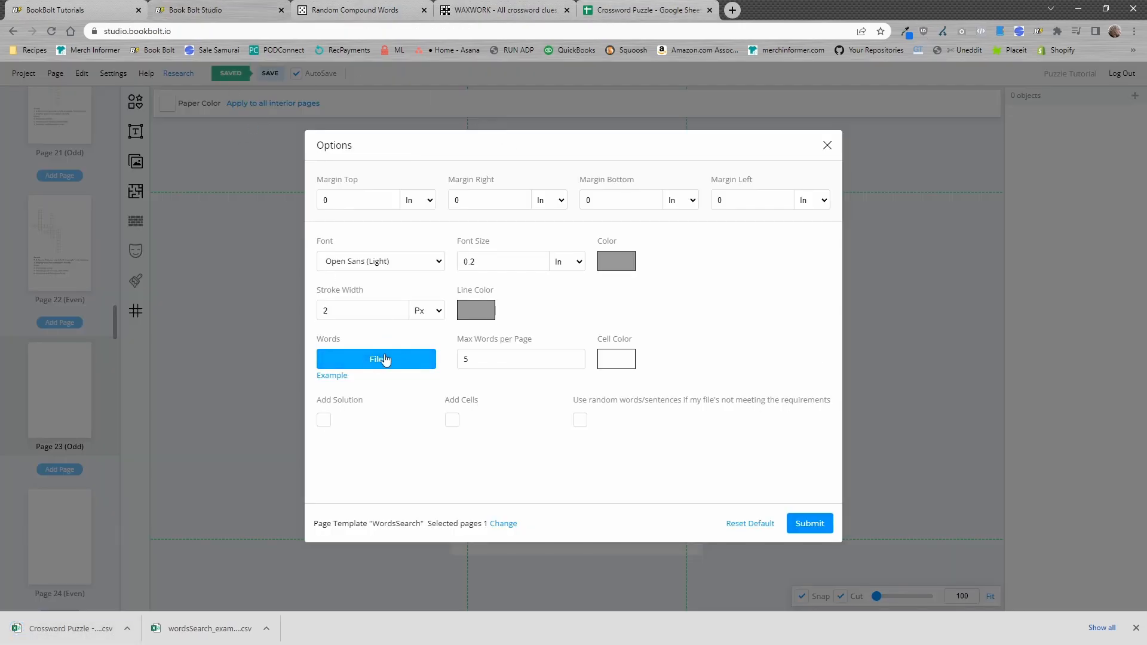
{"action": "left_click_drag", "start_coordinate": [60, 629], "coordinate": [458, 359]}
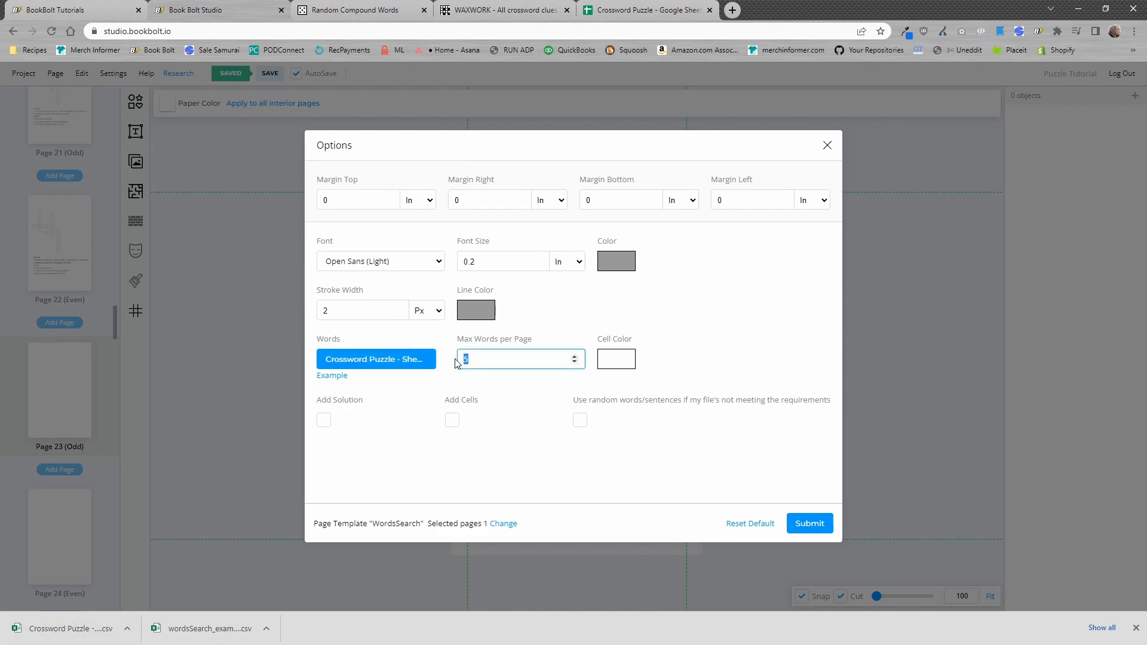
{"action": "left_click", "coordinate": [324, 420]}
{"action": "left_click", "coordinate": [452, 420]}
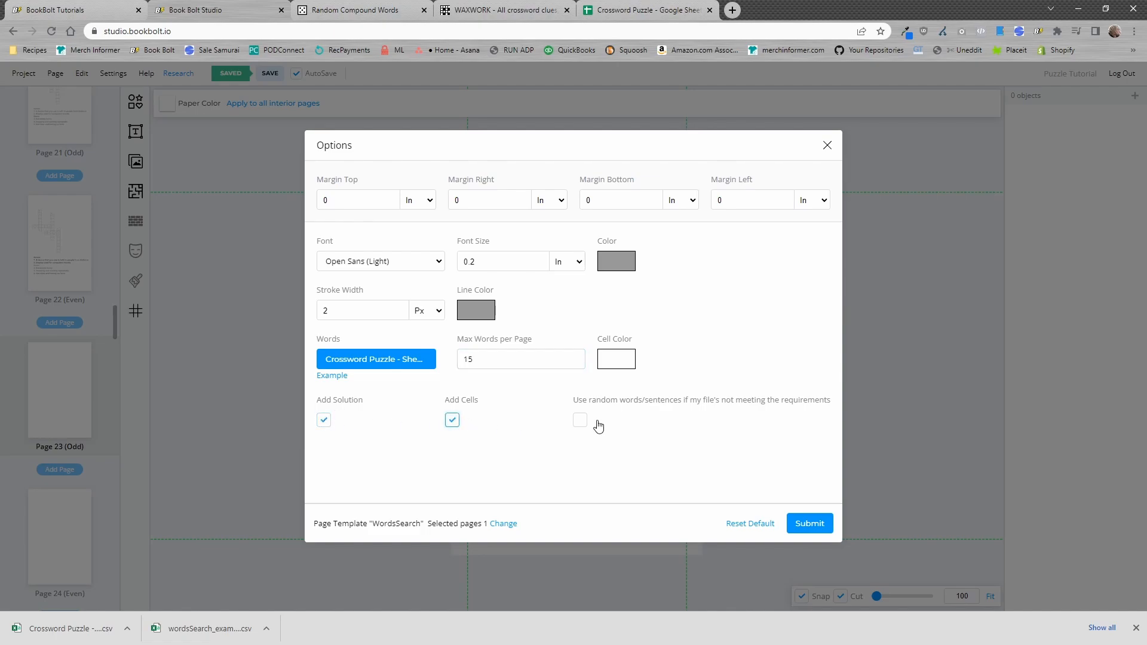
{"action": "left_click", "coordinate": [580, 421]}
{"action": "left_click", "coordinate": [808, 523]}
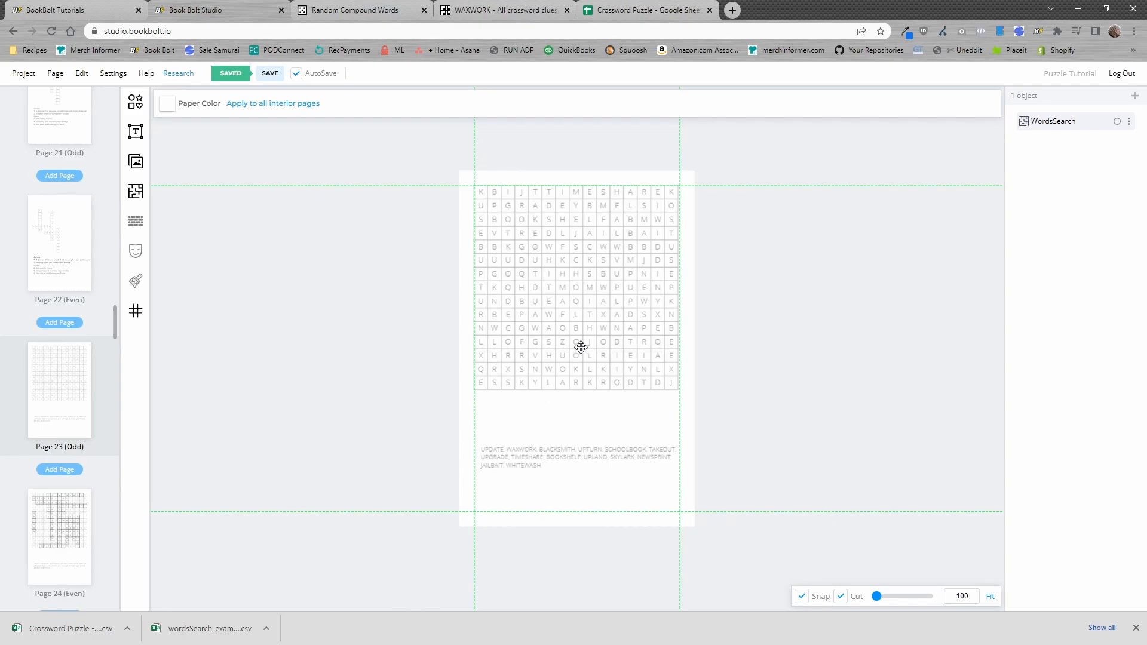
Step: Examine the word search grid and word list on page 23 and the highlighted solution on page 24
{"action": "scroll", "coordinate": [566, 345], "scroll_direction": "up", "scroll_amount": 5}
{"action": "scroll", "coordinate": [568, 343], "scroll_direction": "down", "scroll_amount": 3}
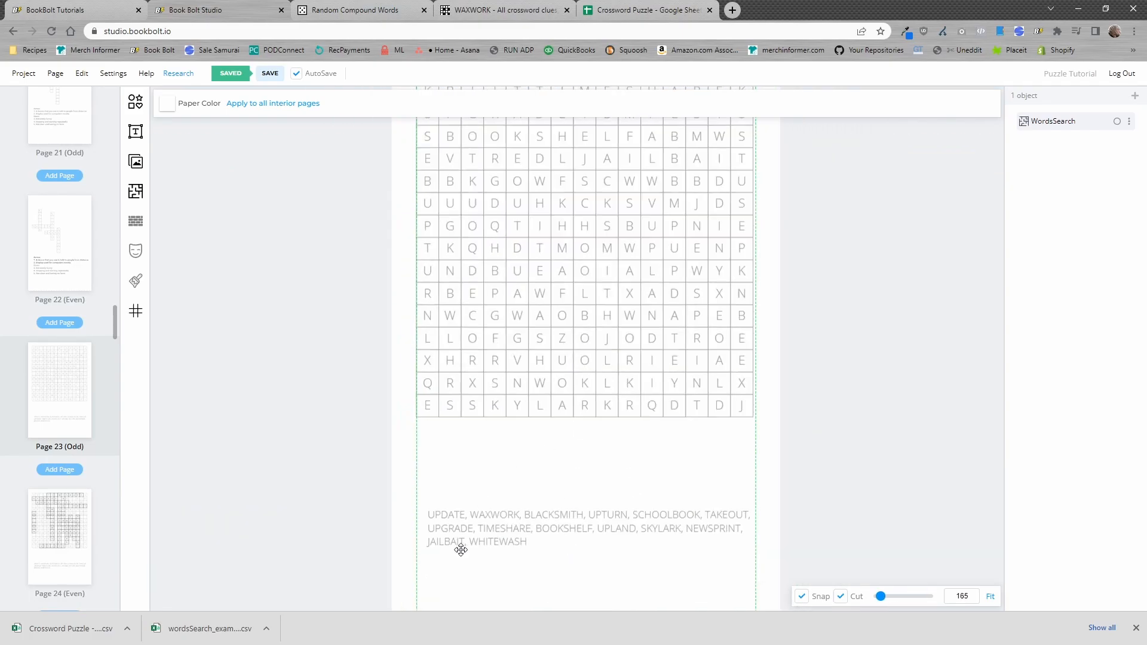
{"action": "scroll", "coordinate": [543, 486], "scroll_direction": "down", "scroll_amount": 1}
{"action": "scroll", "coordinate": [543, 174], "scroll_direction": "down", "scroll_amount": 1}
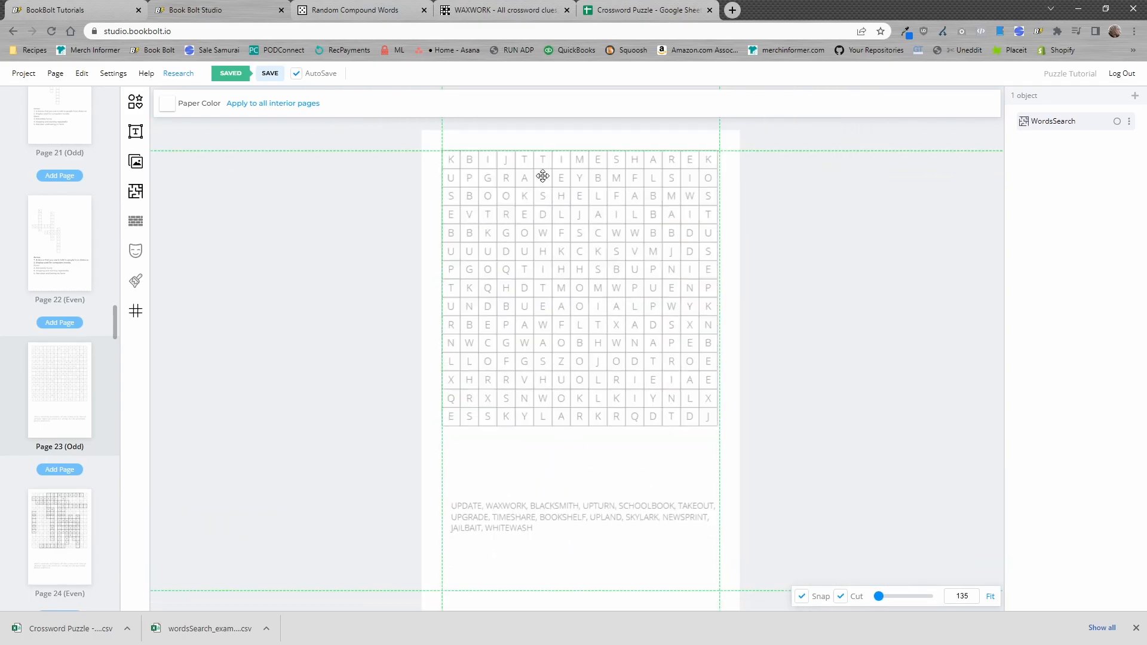
{"action": "scroll", "coordinate": [77, 450], "scroll_direction": "down", "scroll_amount": 6}
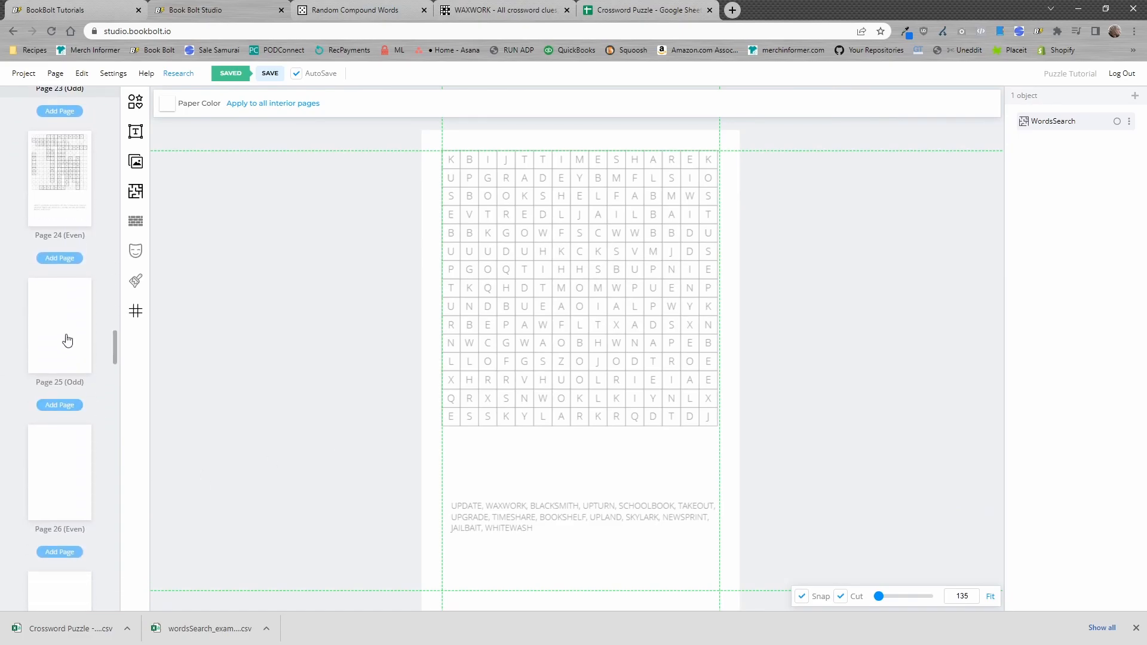
{"action": "left_click", "coordinate": [58, 337]}
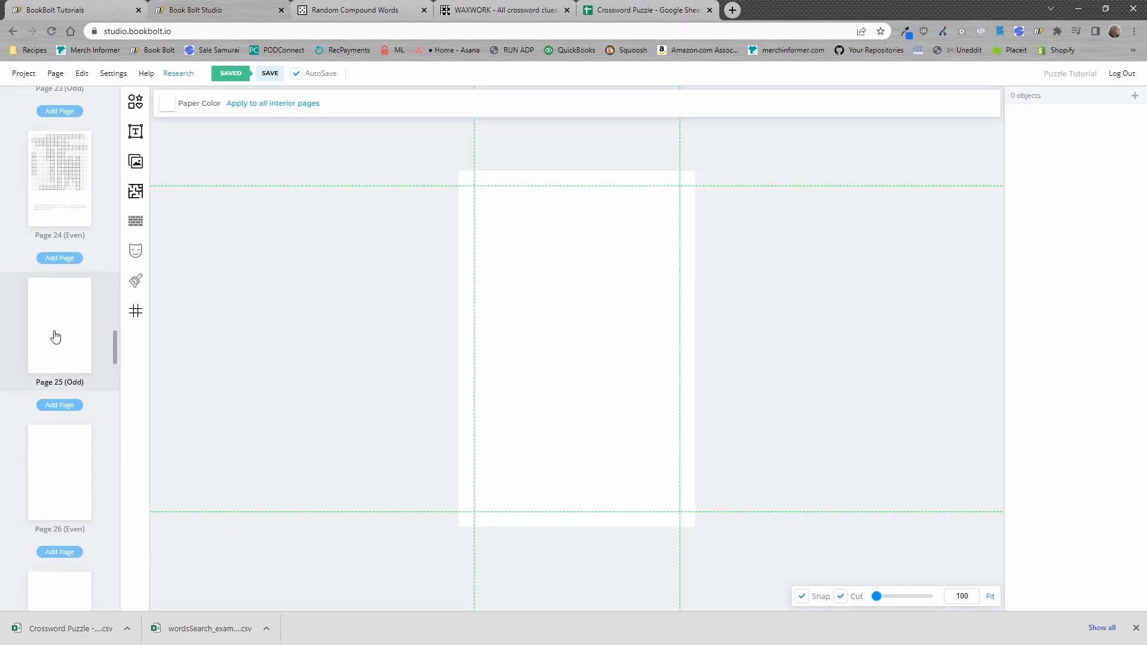
{"action": "left_click", "coordinate": [75, 219]}
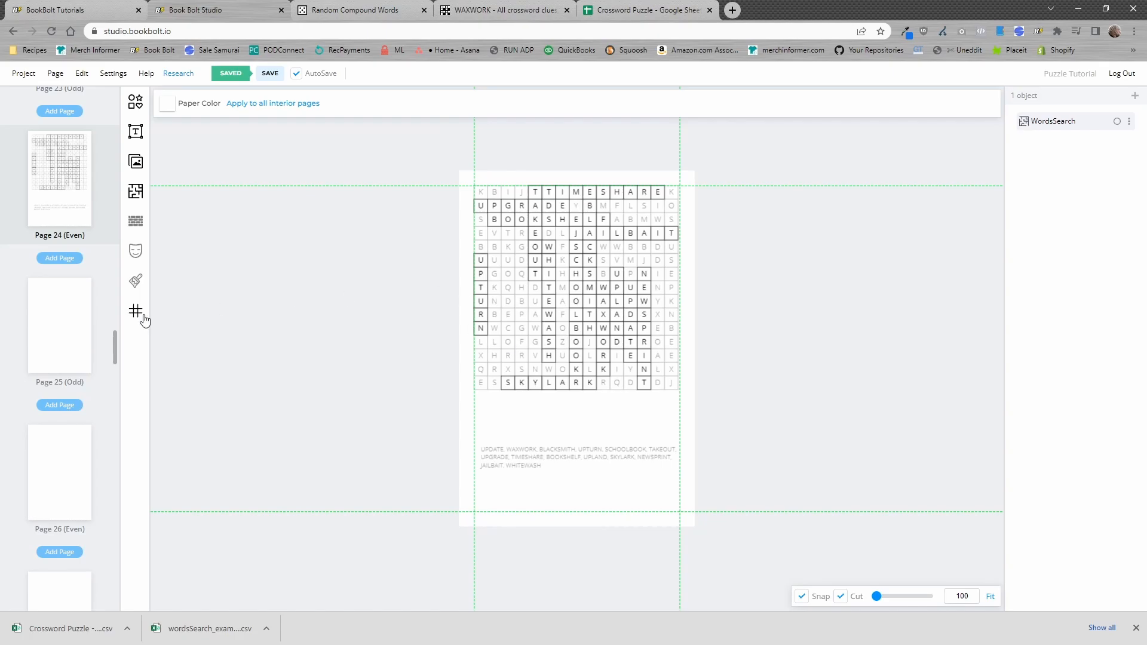
{"action": "scroll", "coordinate": [114, 344], "scroll_direction": "up", "scroll_amount": 4}
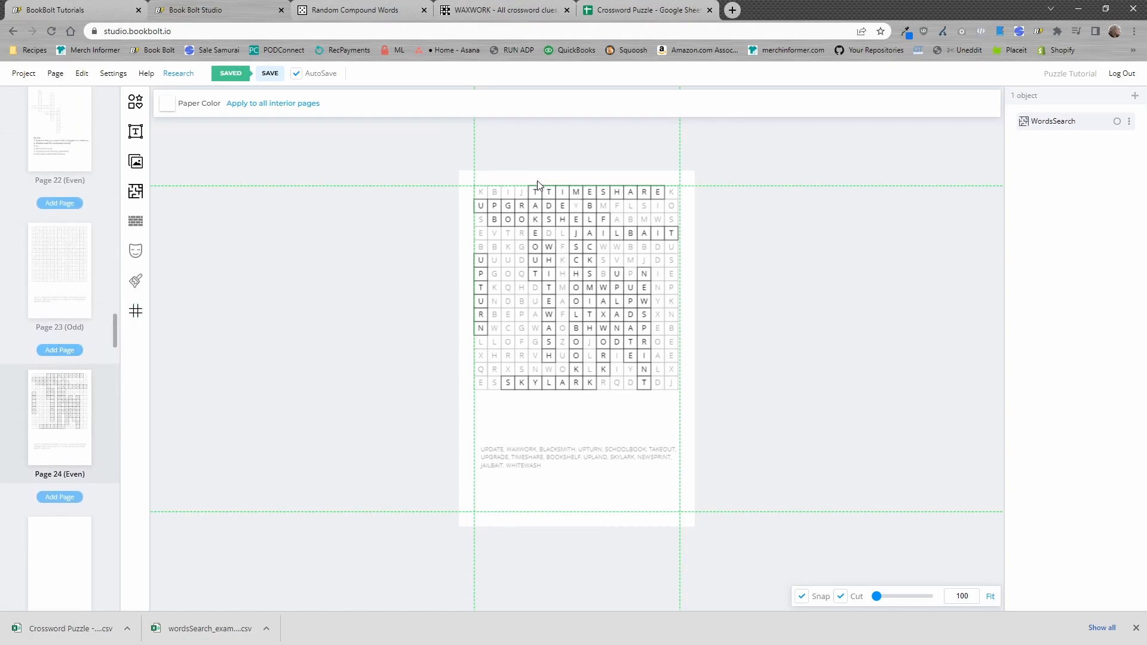
{"action": "scroll", "coordinate": [550, 244], "scroll_direction": "up", "scroll_amount": 5}
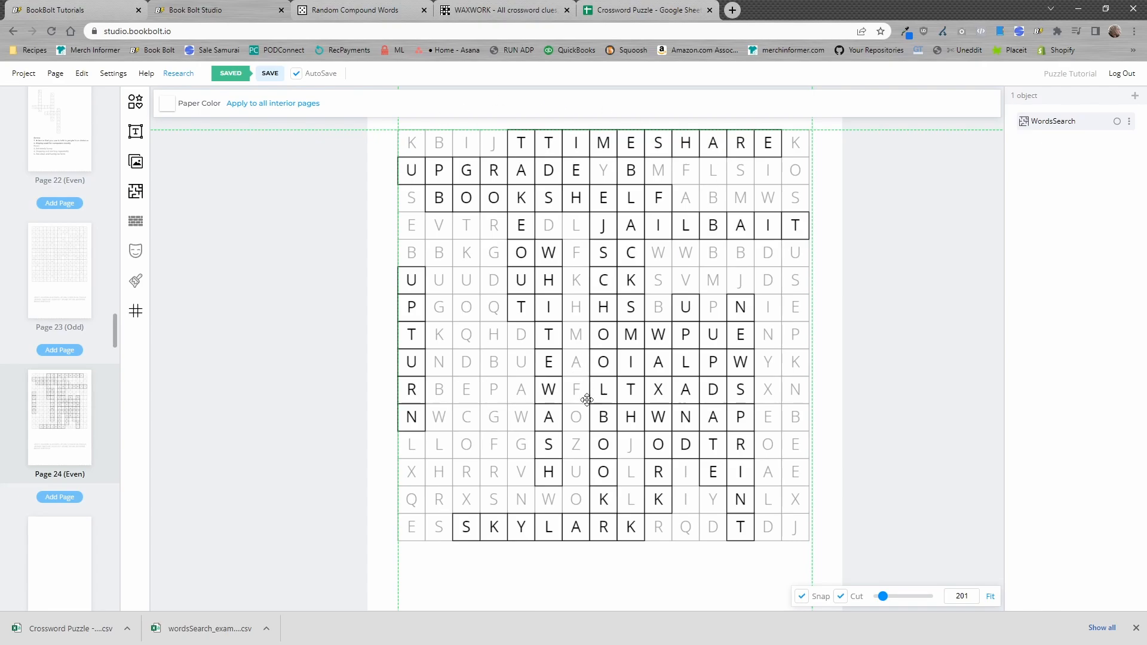
{"action": "scroll", "coordinate": [587, 399], "scroll_direction": "down", "scroll_amount": 5}
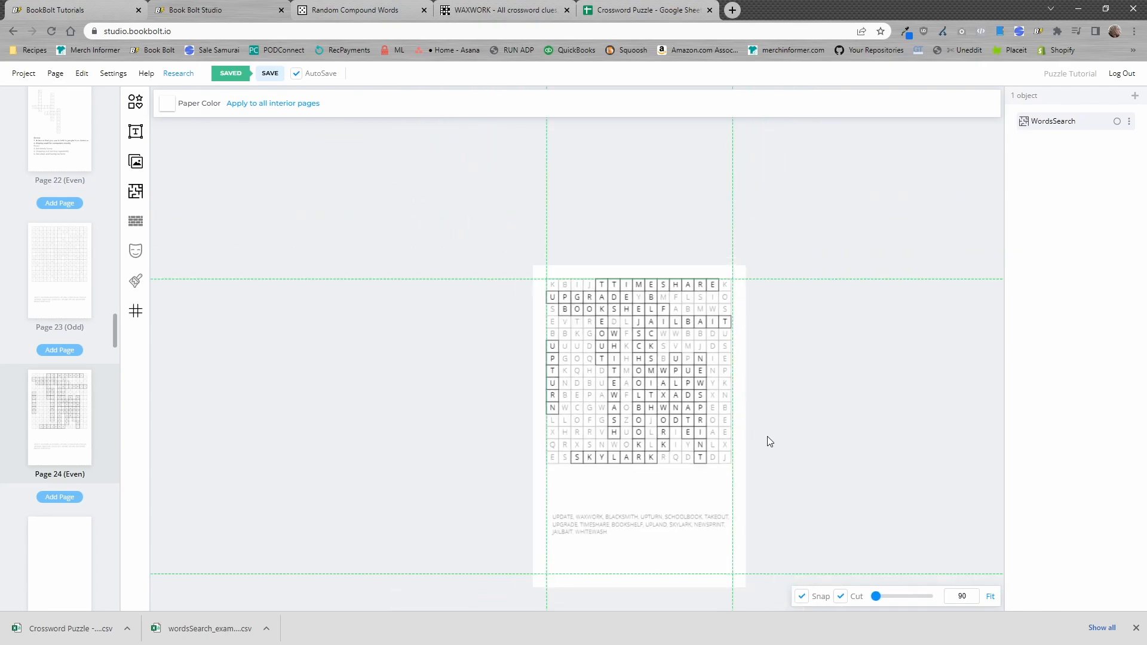
Step: Move the word search solution on page 24 down and place a scaled-down heading above it
{"action": "left_click_drag", "start_coordinate": [640, 372], "coordinate": [643, 404]}
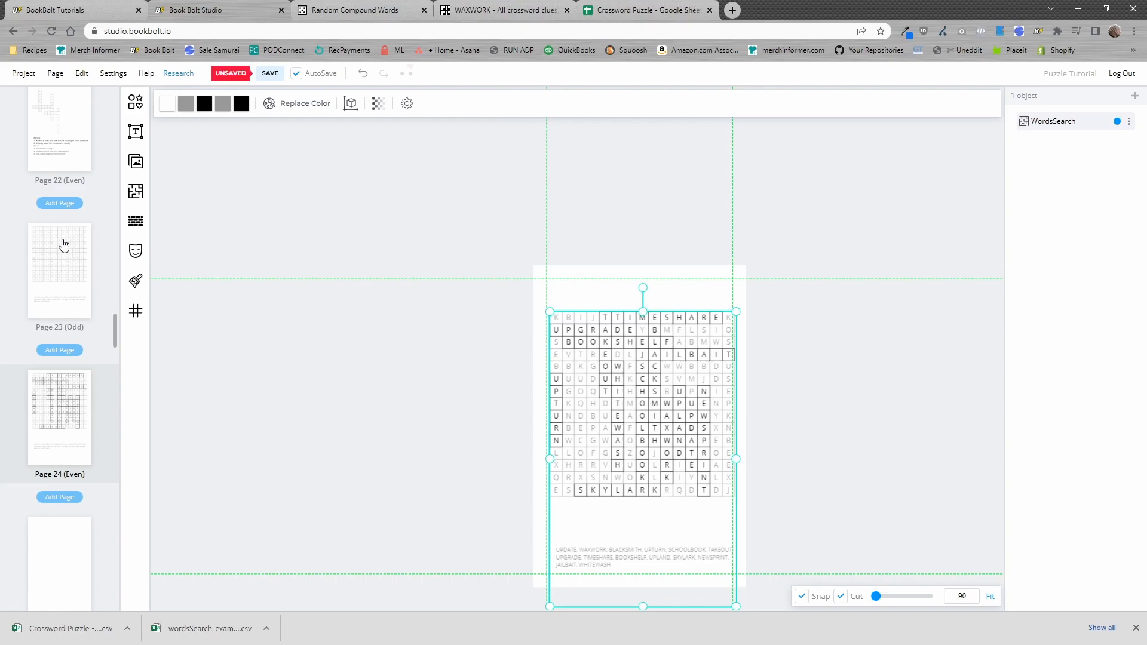
{"action": "left_click", "coordinate": [135, 131]}
{"action": "left_click", "coordinate": [215, 106]}
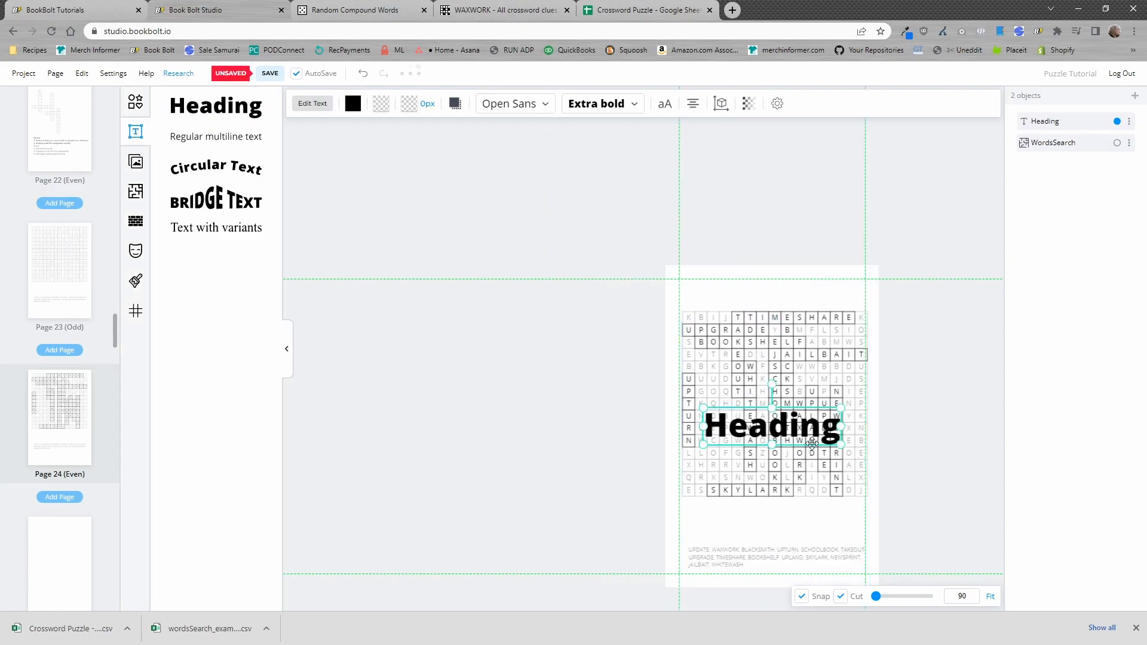
{"action": "left_click_drag", "start_coordinate": [841, 444], "coordinate": [806, 435]}
{"action": "left_click_drag", "start_coordinate": [772, 426], "coordinate": [785, 299]}
Step: Change the heading text on page 24 to "Solutions" and save the project
{"action": "double_click", "coordinate": [785, 299]}
{"action": "type", "text": "Solutions"}
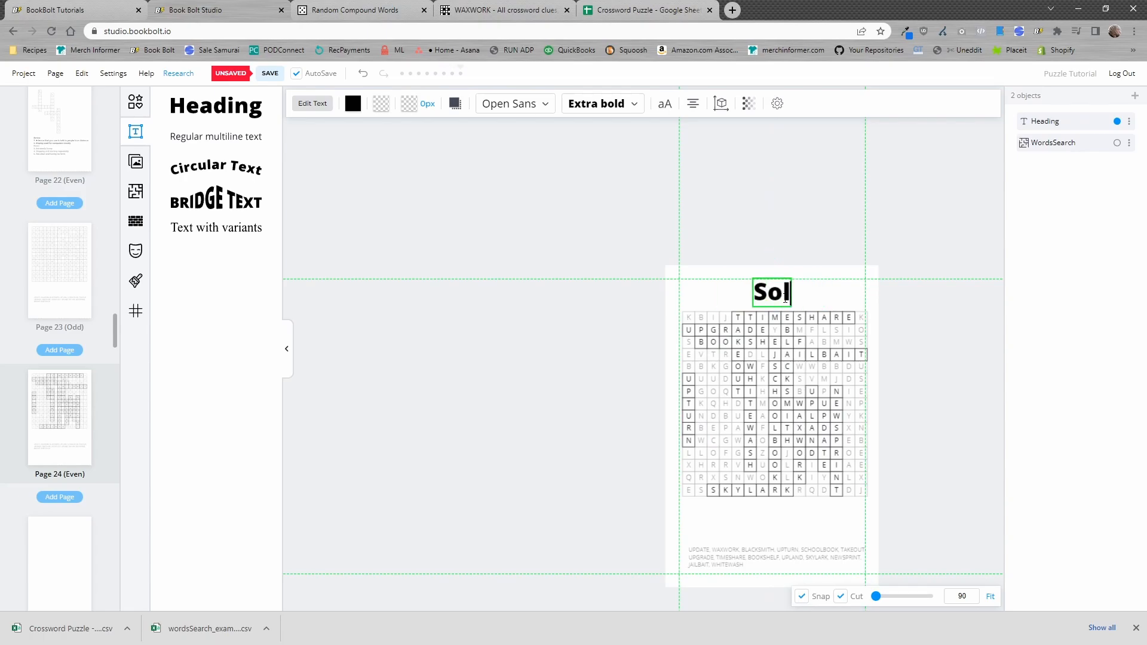
{"action": "left_click", "coordinate": [270, 73]}
Step: Add a "Solutions" heading above the crossword solution on page 22 and save the project
{"action": "scroll", "coordinate": [81, 317], "scroll_direction": "up", "scroll_amount": 3}
{"action": "scroll", "coordinate": [81, 317], "scroll_direction": "up", "scroll_amount": 2}
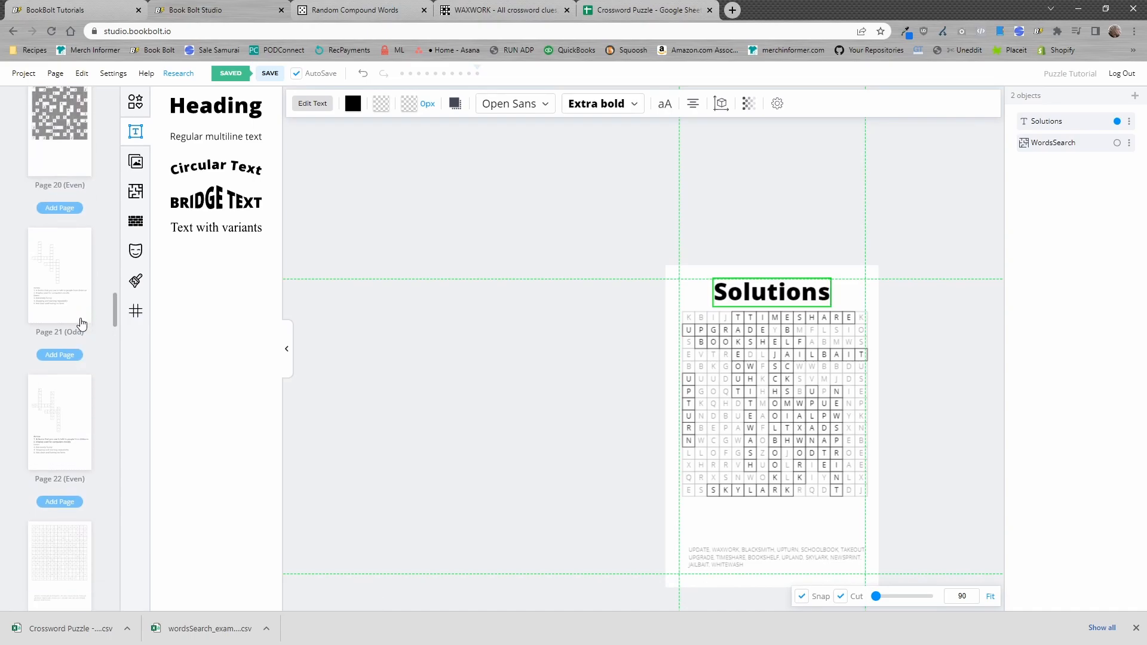
{"action": "left_click", "coordinate": [66, 421]}
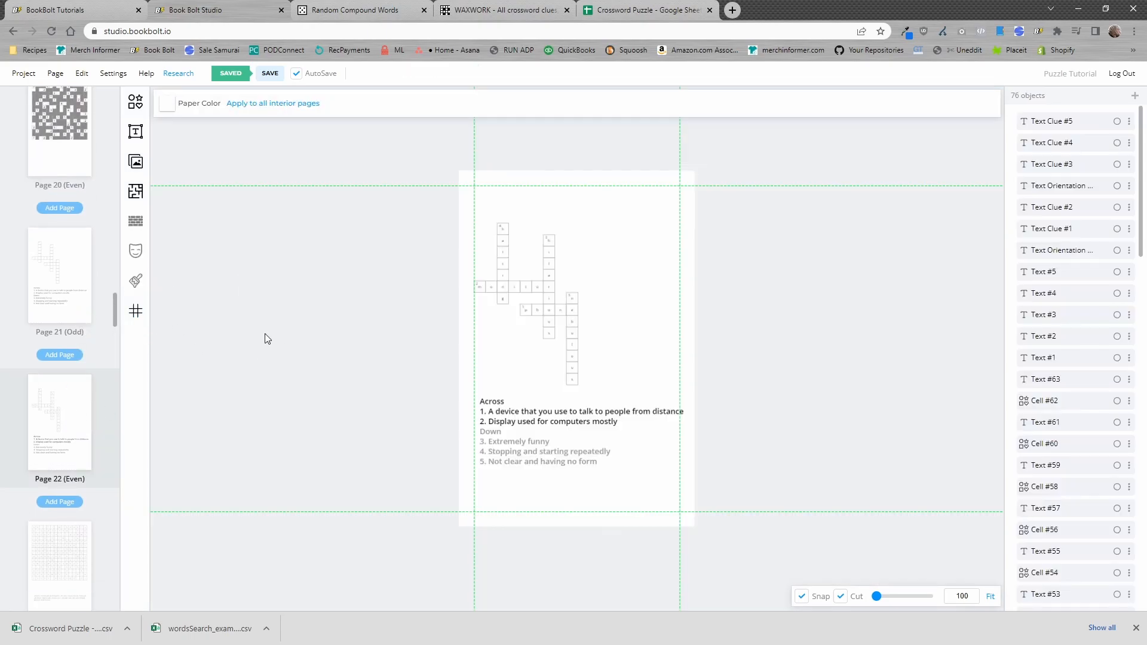
{"action": "left_click", "coordinate": [136, 131]}
{"action": "left_click", "coordinate": [216, 106]}
{"action": "left_click_drag", "start_coordinate": [729, 350], "coordinate": [730, 209]}
{"action": "type", "text": "Solutions"}
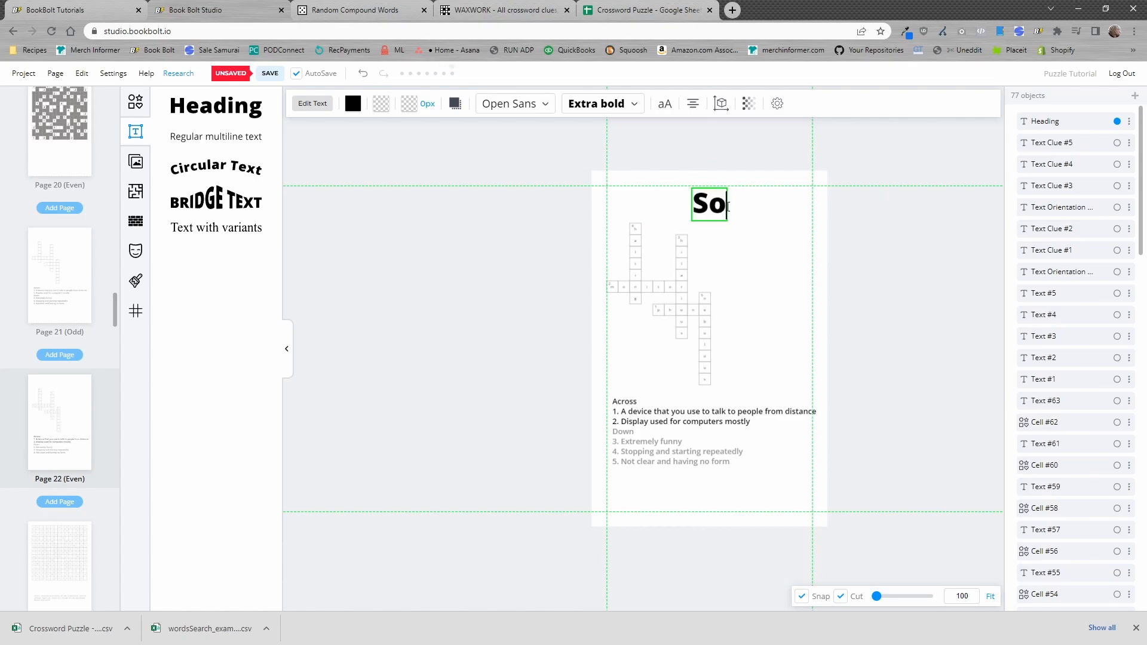
{"action": "left_click", "coordinate": [532, 288]}
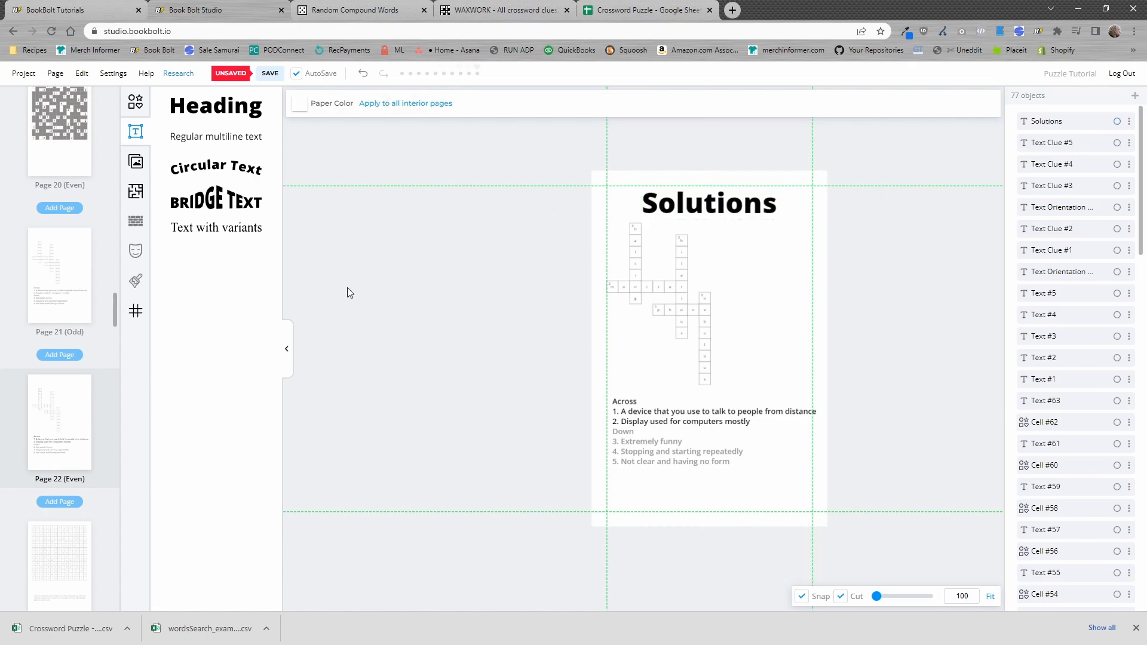
{"action": "scroll", "coordinate": [90, 496], "scroll_direction": "down", "scroll_amount": 8}
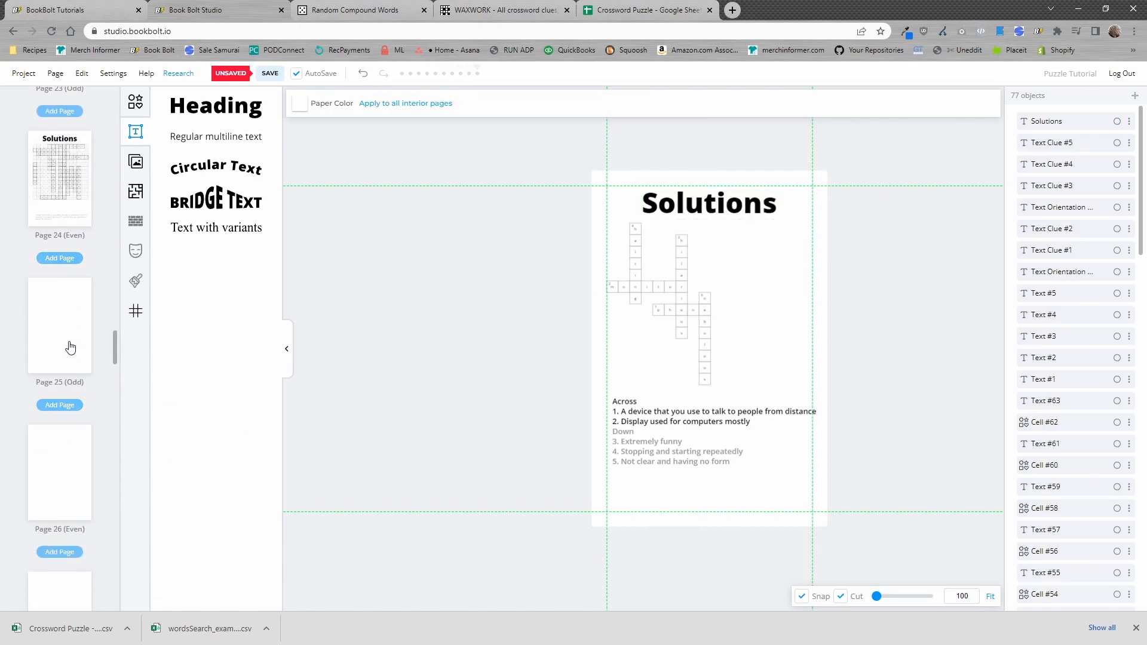
{"action": "left_click", "coordinate": [64, 334]}
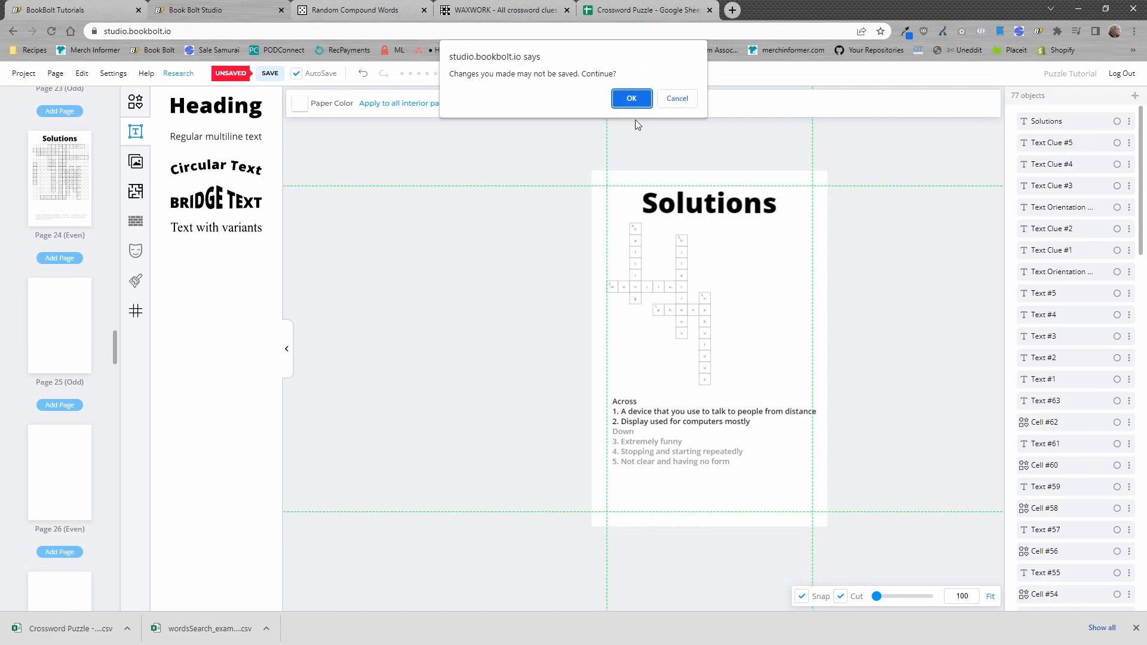
{"action": "left_click", "coordinate": [676, 97]}
{"action": "left_click", "coordinate": [270, 73]}
Step: Choose the MineFinder template from the Word Puzzle category for blank pages 25 through 29
{"action": "left_click", "coordinate": [59, 345]}
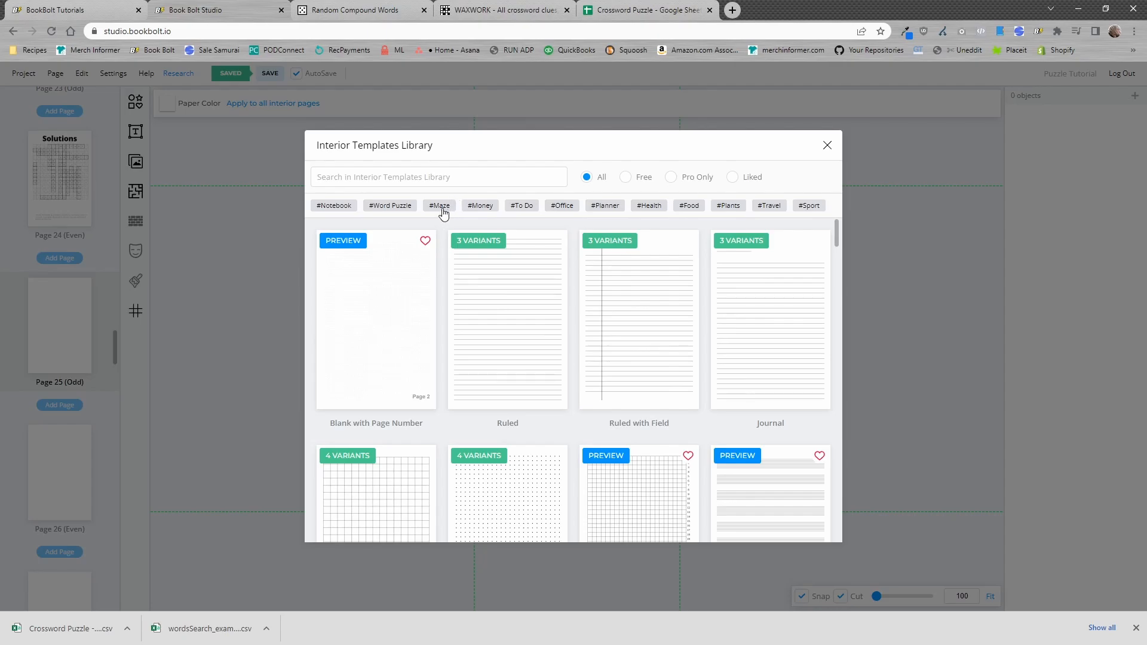
{"action": "left_click", "coordinate": [406, 209]}
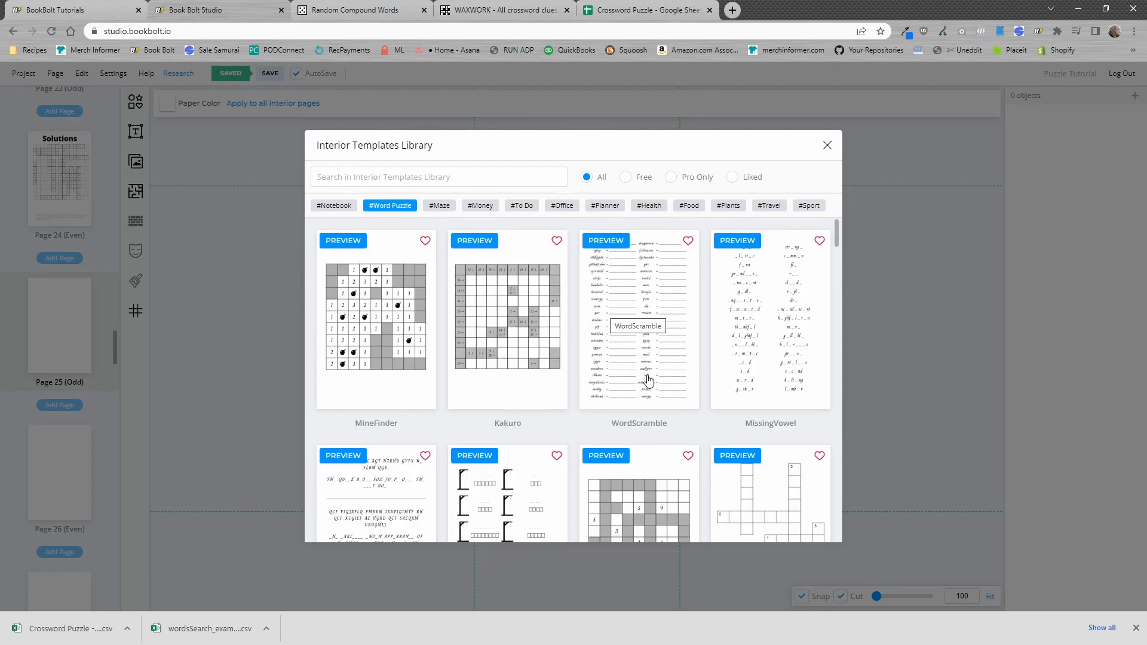
{"action": "scroll", "coordinate": [648, 381], "scroll_direction": "down", "scroll_amount": 1}
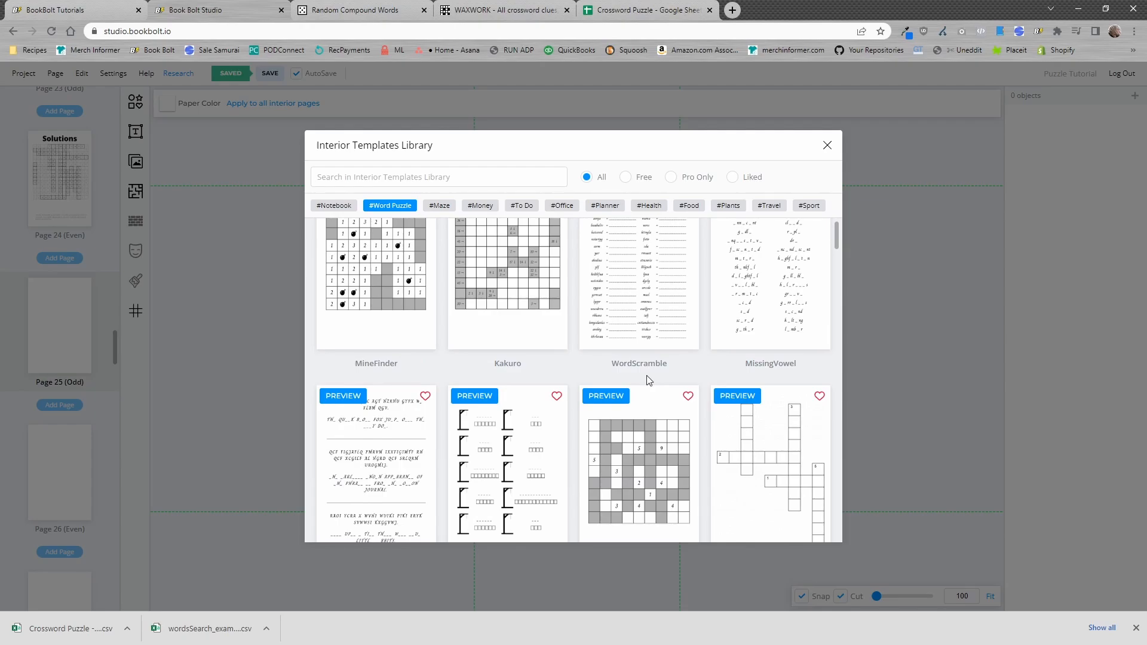
{"action": "left_click", "coordinate": [389, 285]}
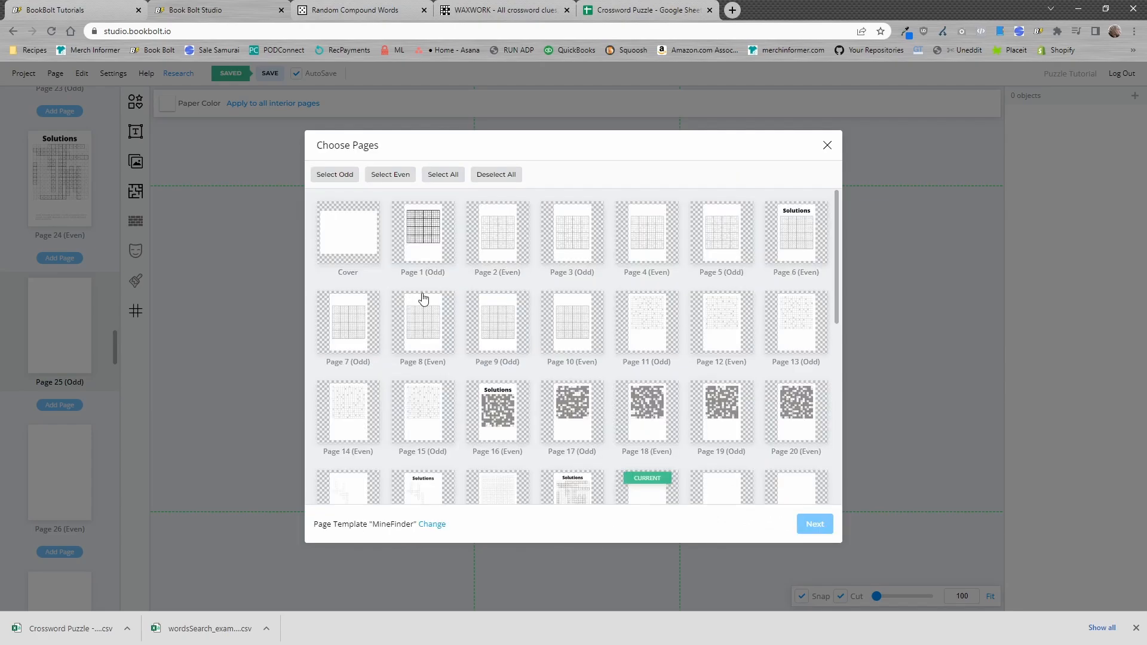
{"action": "scroll", "coordinate": [645, 448], "scroll_direction": "down", "scroll_amount": 4}
{"action": "left_click", "coordinate": [663, 281]}
{"action": "left_click", "coordinate": [725, 282]}
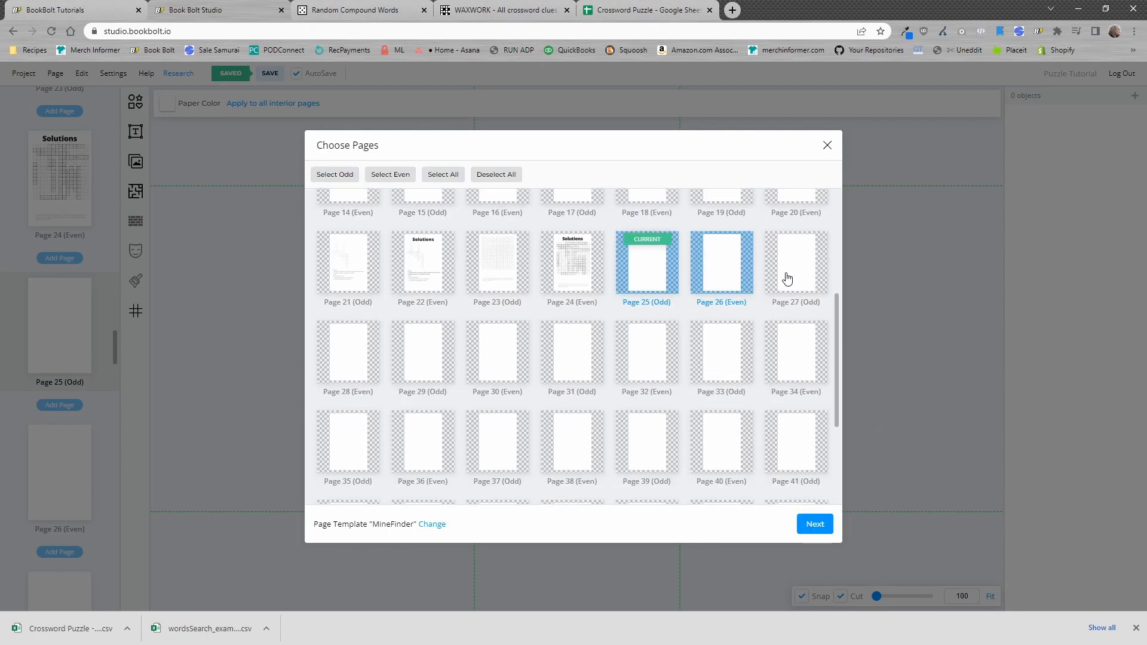
{"action": "left_click", "coordinate": [788, 277]}
{"action": "left_click", "coordinate": [368, 358]}
{"action": "left_click", "coordinate": [428, 356]}
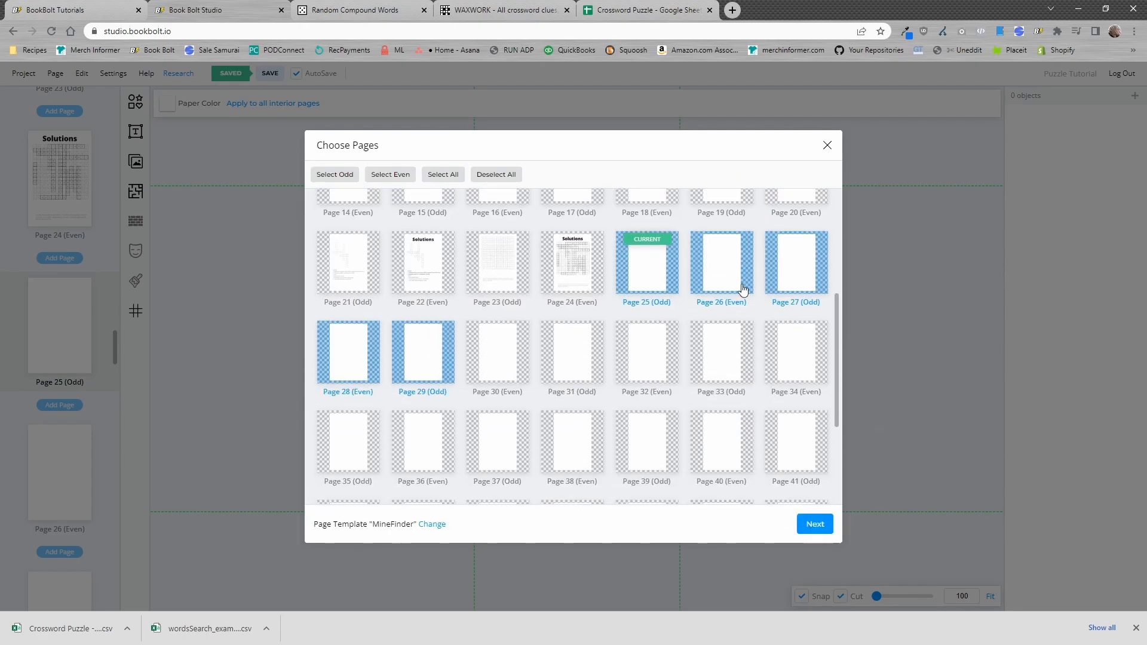
{"action": "left_click", "coordinate": [815, 525]}
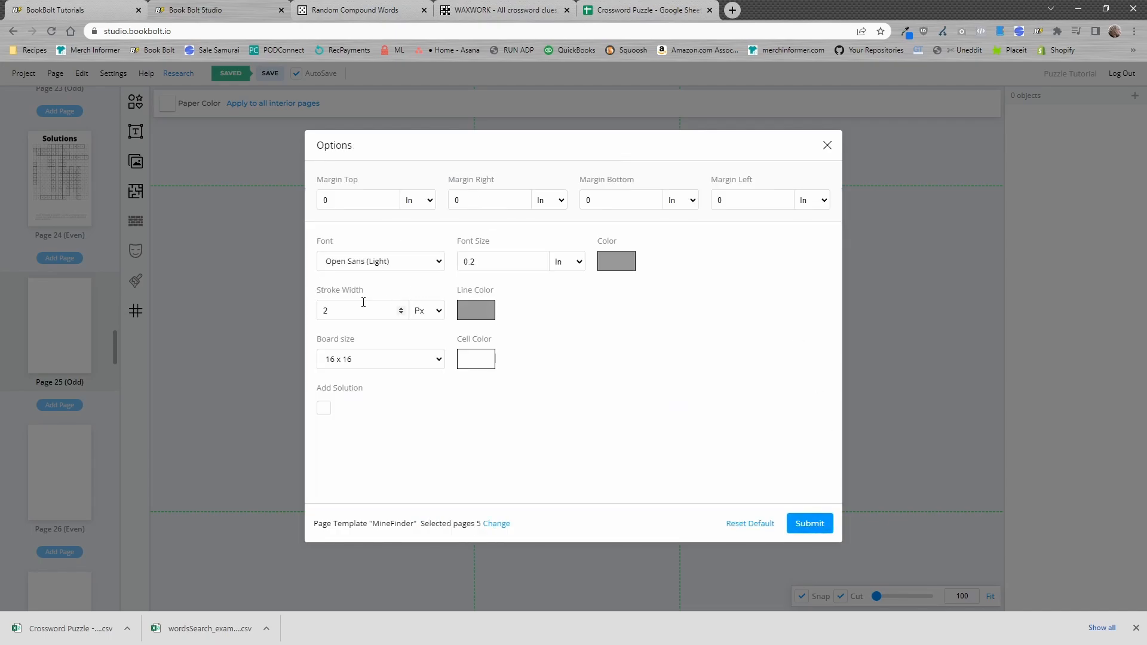
Step: Generate the MineFinder puzzles with a 9 x 9 board size and solutions added
{"action": "left_click", "coordinate": [394, 361]}
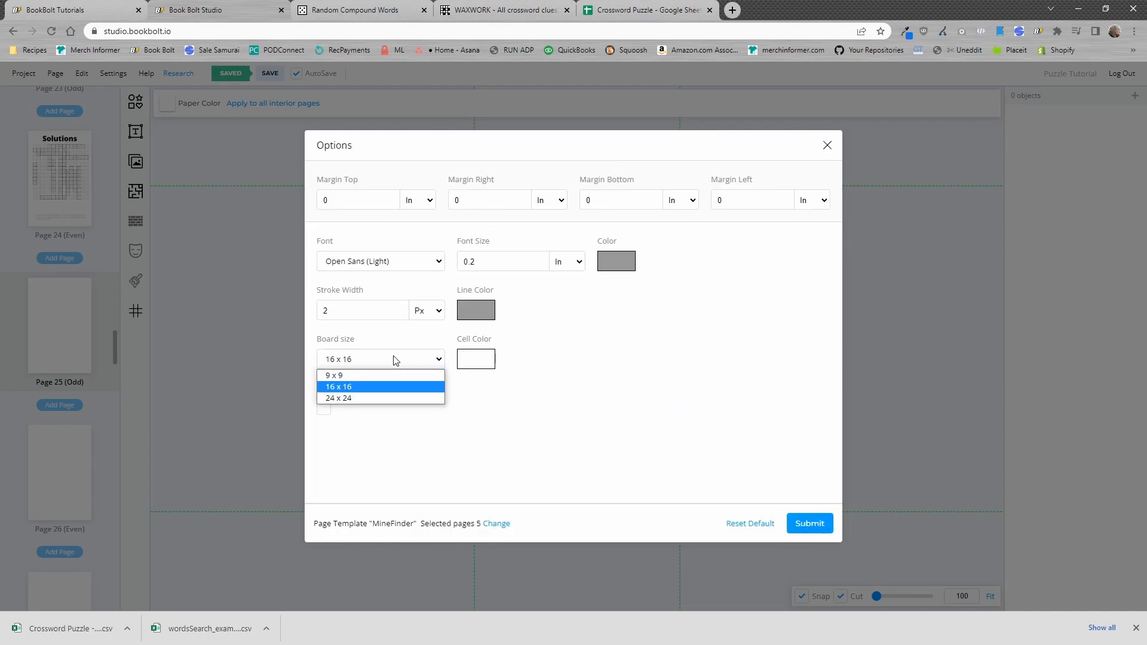
{"action": "left_click", "coordinate": [344, 375]}
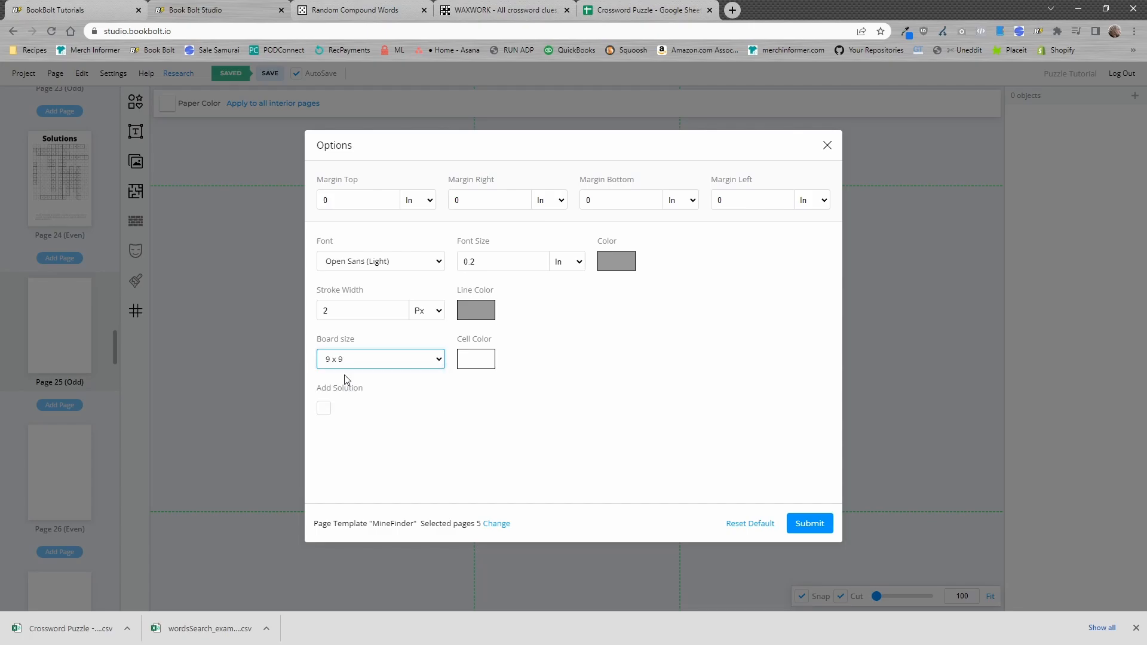
{"action": "left_click", "coordinate": [323, 408]}
{"action": "left_click", "coordinate": [810, 523]}
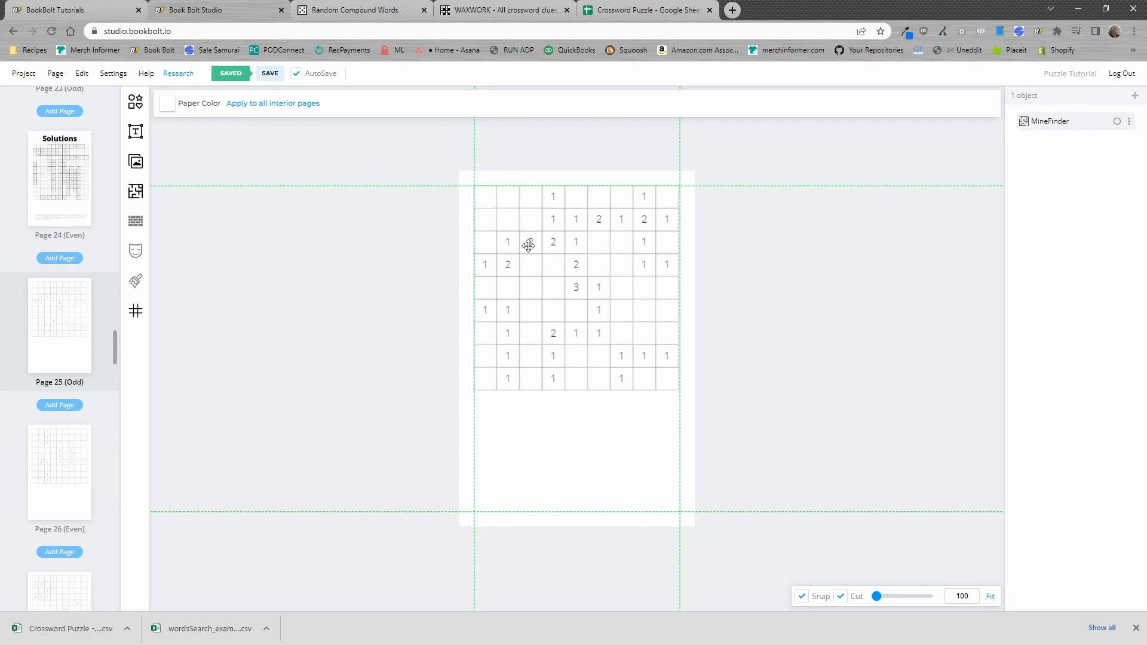
Step: Examine the generated 9 x 9 MineFinder puzzles and their bomb solutions on pages 30 and 34
{"action": "scroll", "coordinate": [79, 456], "scroll_direction": "down", "scroll_amount": 10}
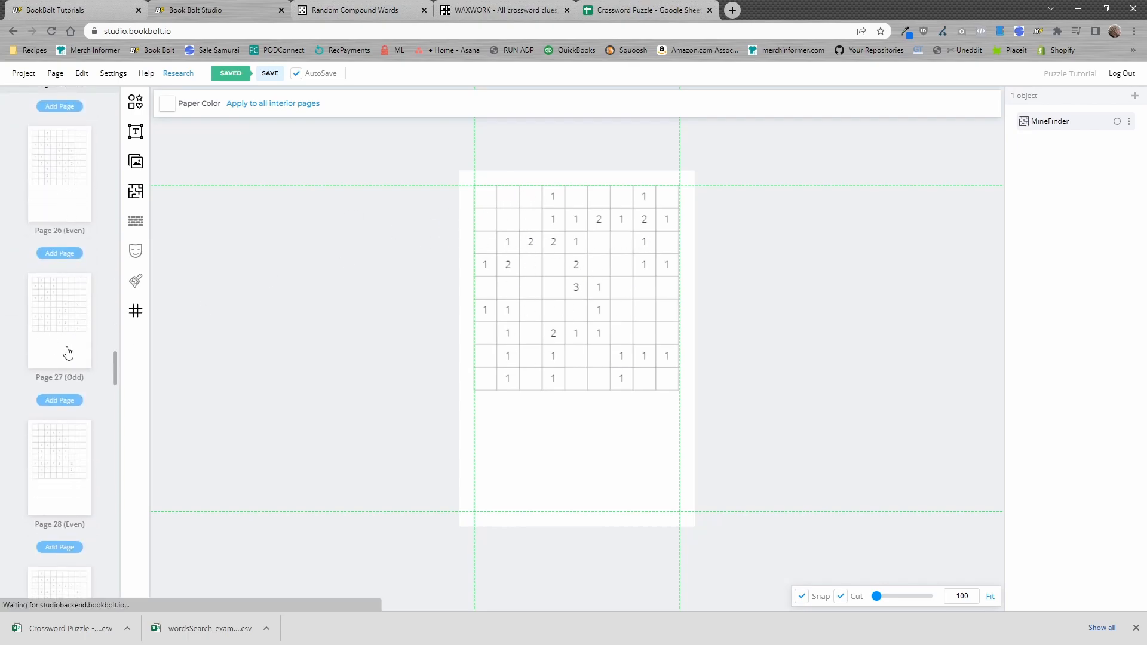
{"action": "scroll", "coordinate": [70, 359], "scroll_direction": "down", "scroll_amount": 1}
{"action": "left_click", "coordinate": [70, 393]}
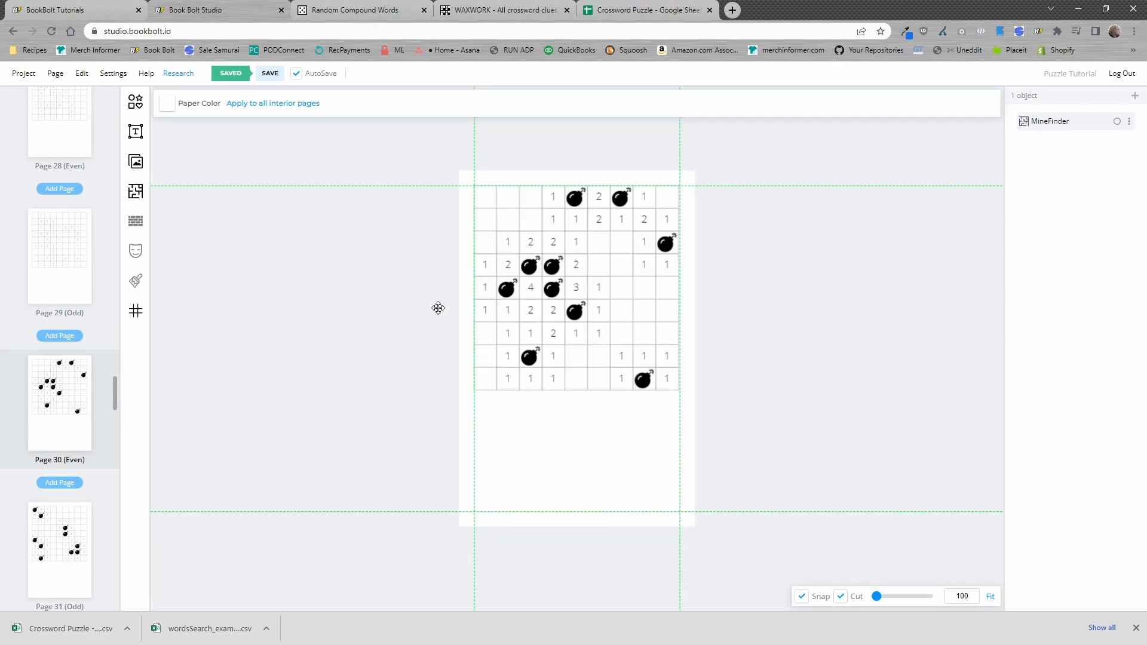
{"action": "scroll", "coordinate": [80, 454], "scroll_direction": "down", "scroll_amount": 10}
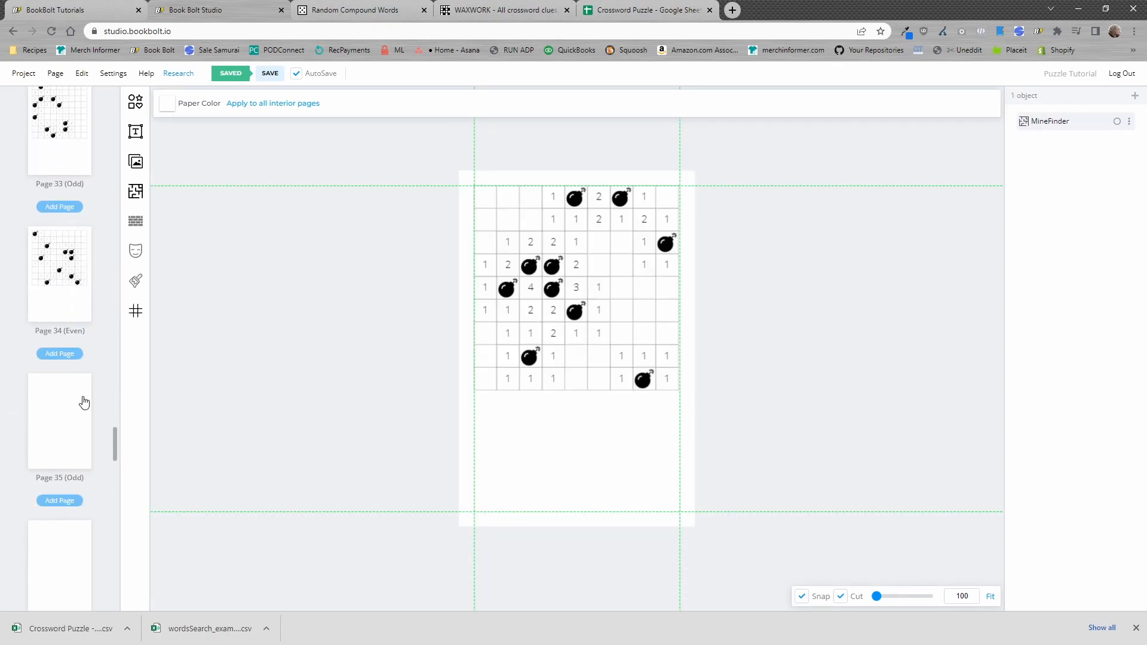
{"action": "left_click", "coordinate": [45, 305]}
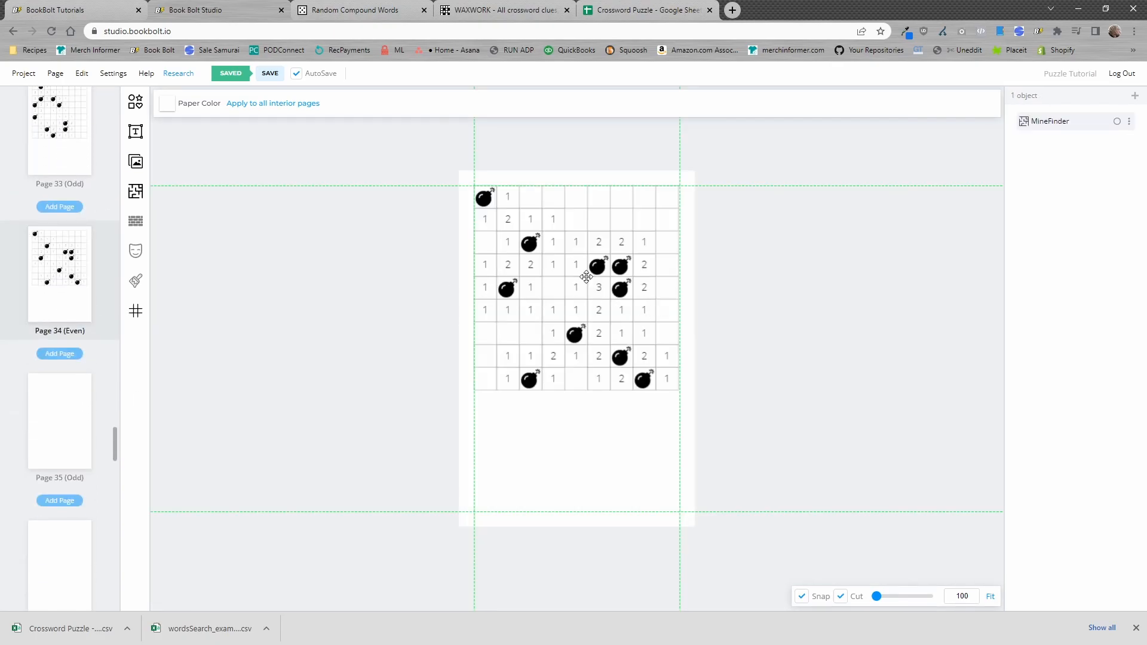
Step: Generate 16 x 16 MineFinder puzzles with solutions, using the Word Puzzle template on pages 35 and 36
{"action": "left_click", "coordinate": [73, 441]}
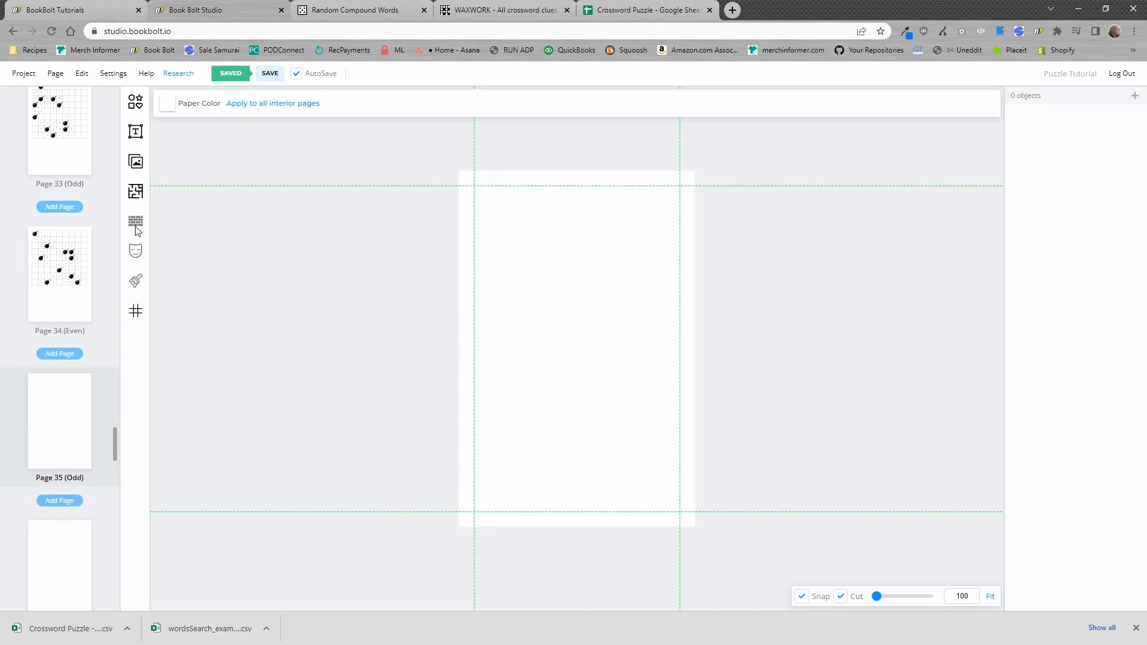
{"action": "left_click", "coordinate": [135, 191]}
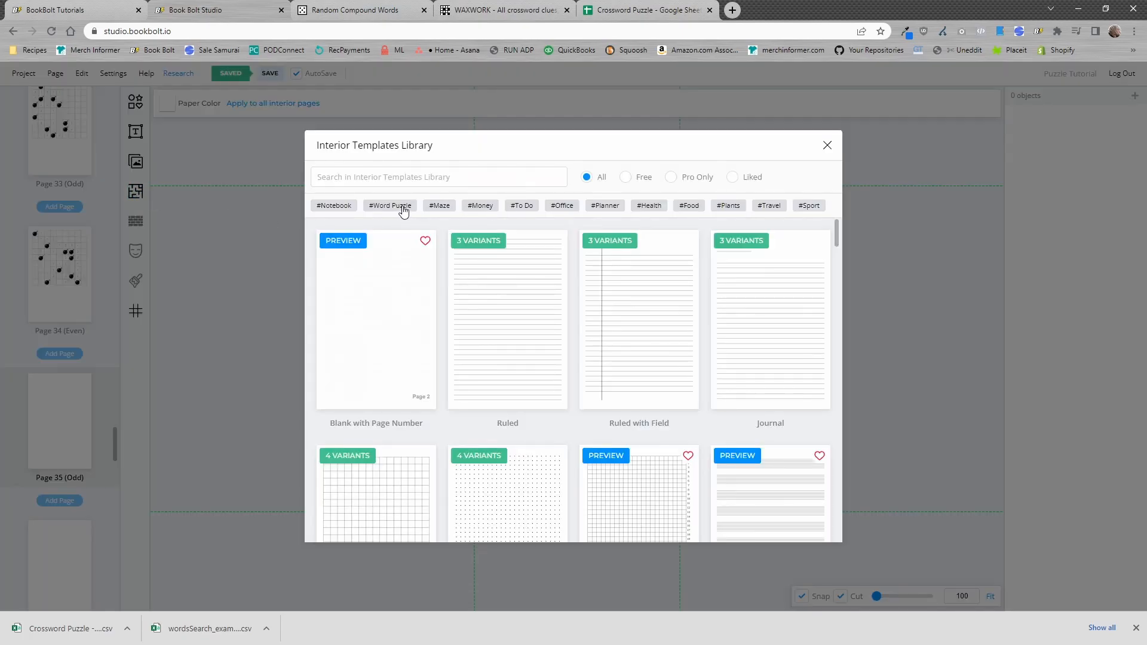
{"action": "left_click", "coordinate": [403, 208]}
{"action": "left_click", "coordinate": [370, 332]}
{"action": "scroll", "coordinate": [578, 395], "scroll_direction": "down", "scroll_amount": 5}
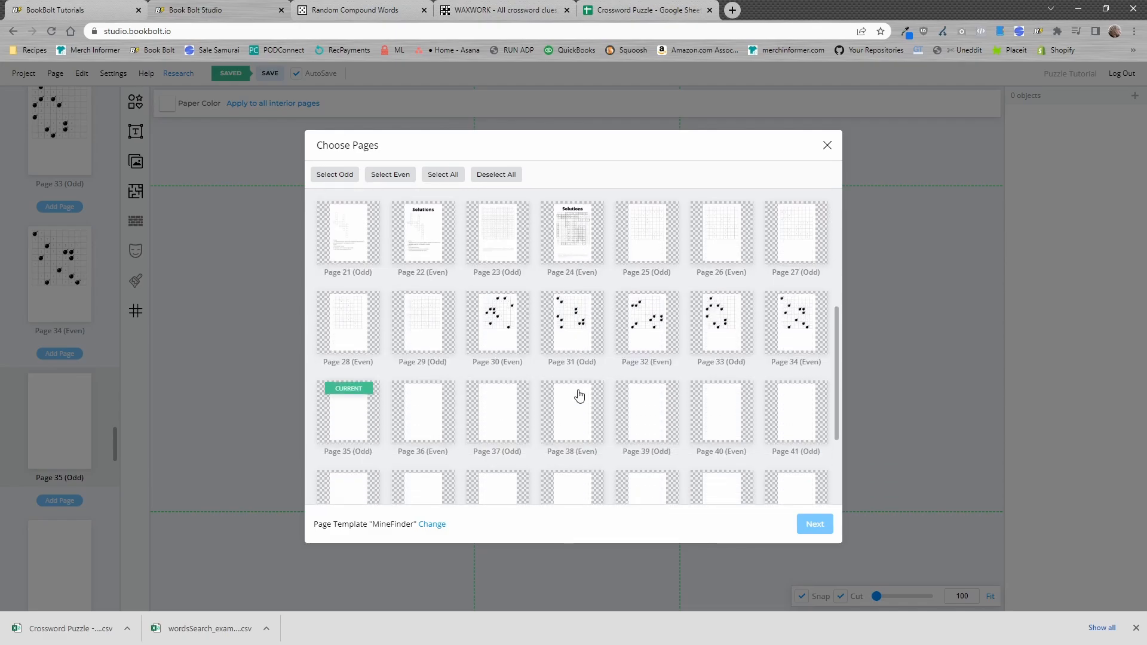
{"action": "scroll", "coordinate": [578, 395], "scroll_direction": "down", "scroll_amount": 1}
{"action": "left_click", "coordinate": [348, 387]}
{"action": "left_click", "coordinate": [428, 393]}
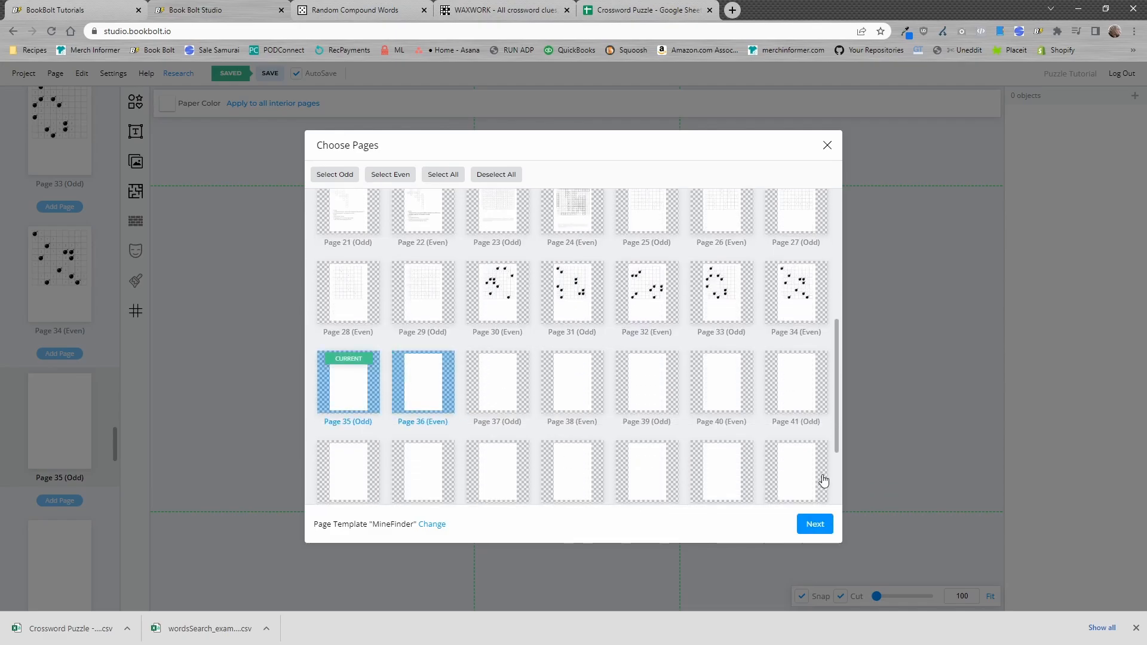
{"action": "left_click", "coordinate": [813, 525]}
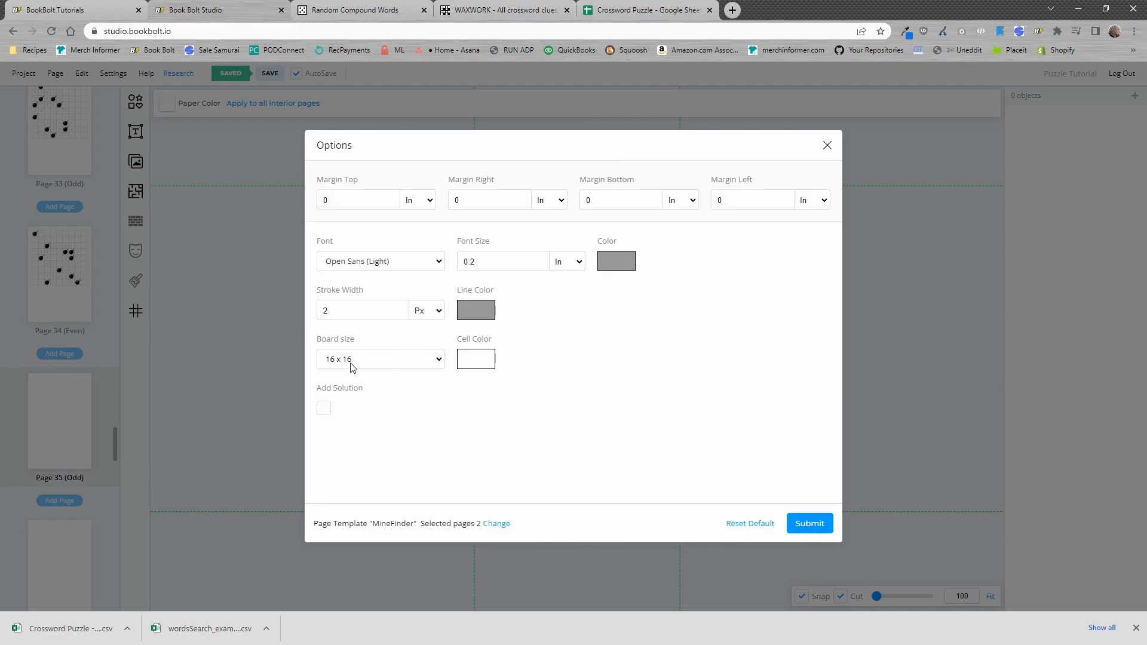
{"action": "left_click", "coordinate": [324, 408]}
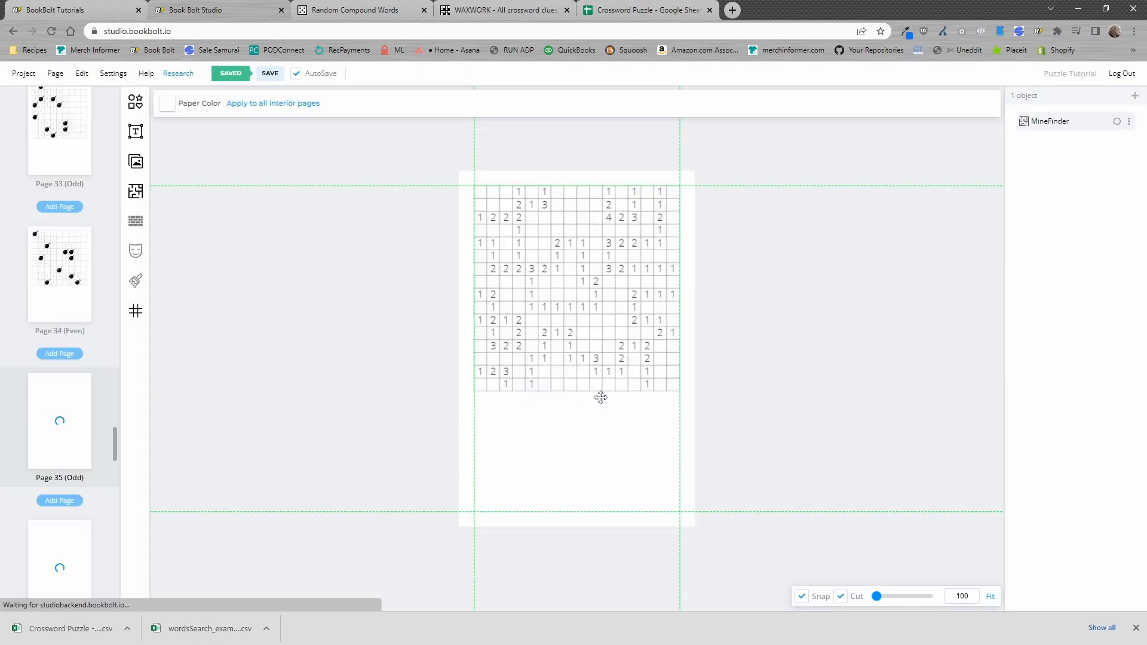
Step: Examine the 16 x 16 MineFinder solution on page 37
{"action": "scroll", "coordinate": [76, 452], "scroll_direction": "down", "scroll_amount": 4}
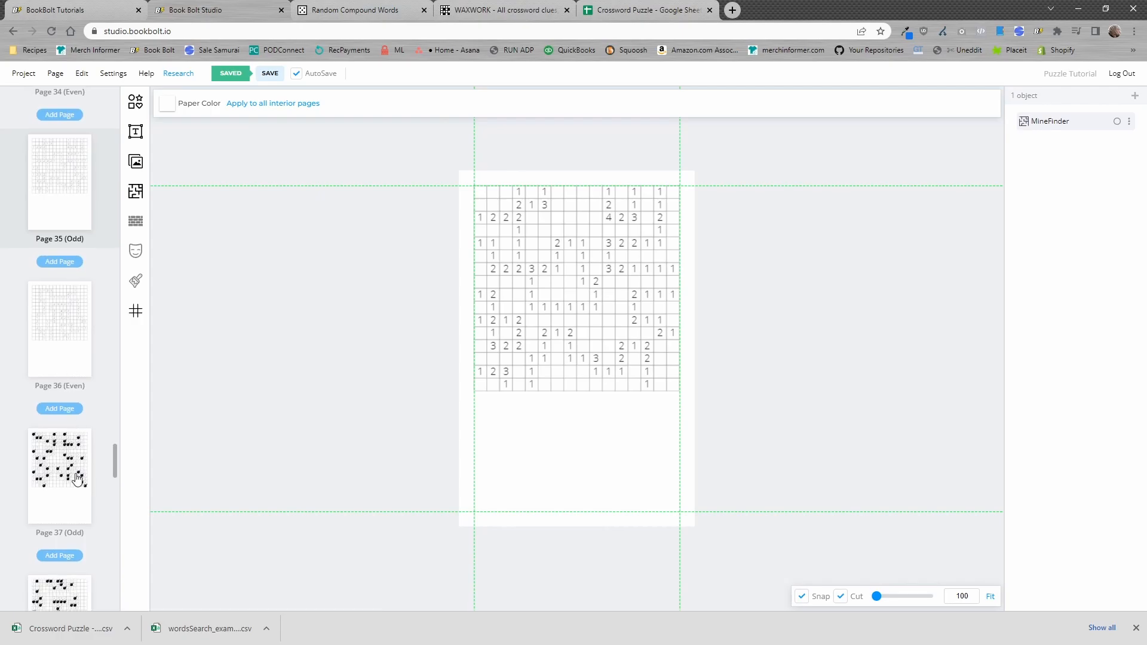
{"action": "left_click", "coordinate": [75, 477]}
{"action": "left_click", "coordinate": [547, 287]}
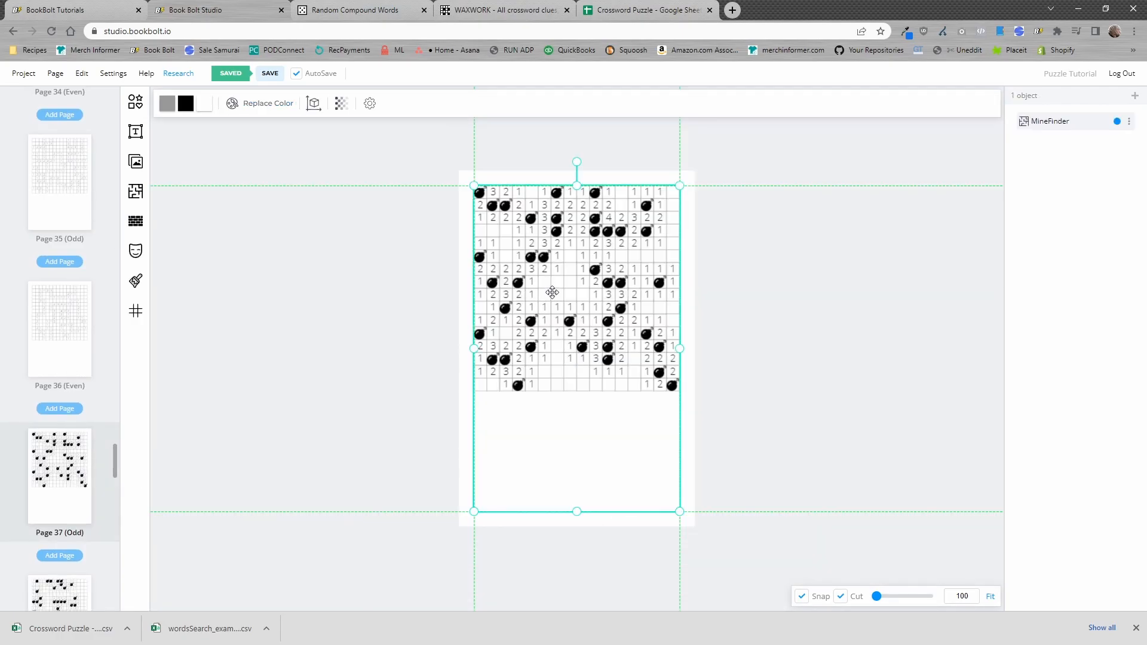
{"action": "right_click", "coordinate": [557, 288]}
{"action": "left_click", "coordinate": [516, 424]}
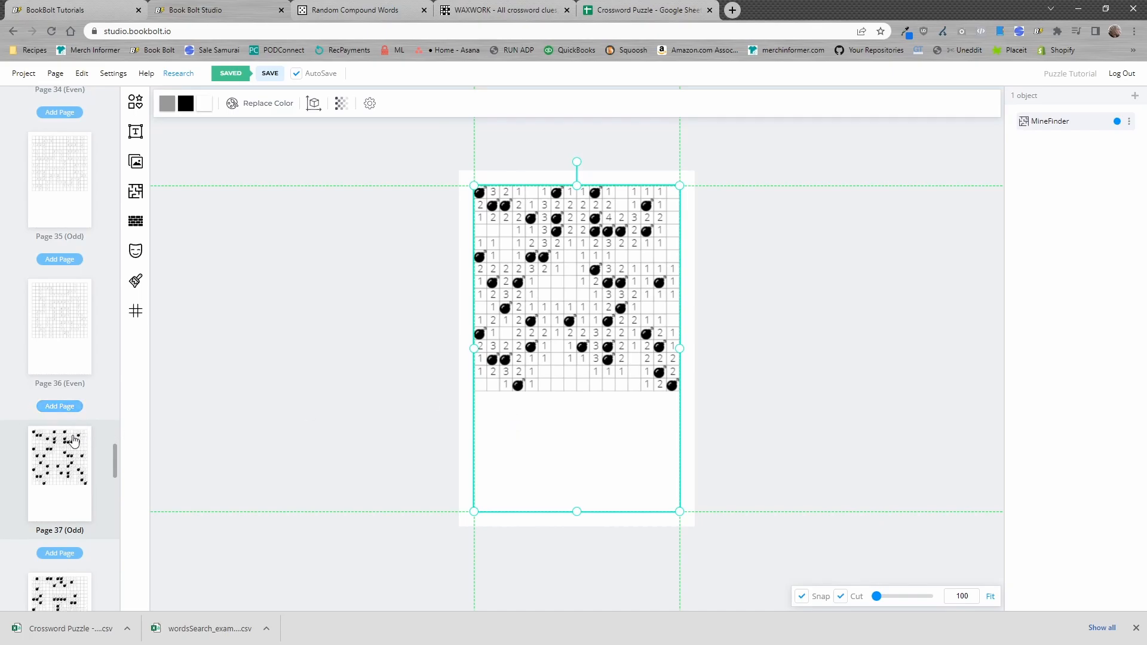
Step: Insert a Circular (triangular lattice) Maze from the Maze templates on page 39
{"action": "scroll", "coordinate": [63, 425], "scroll_direction": "down", "scroll_amount": 5}
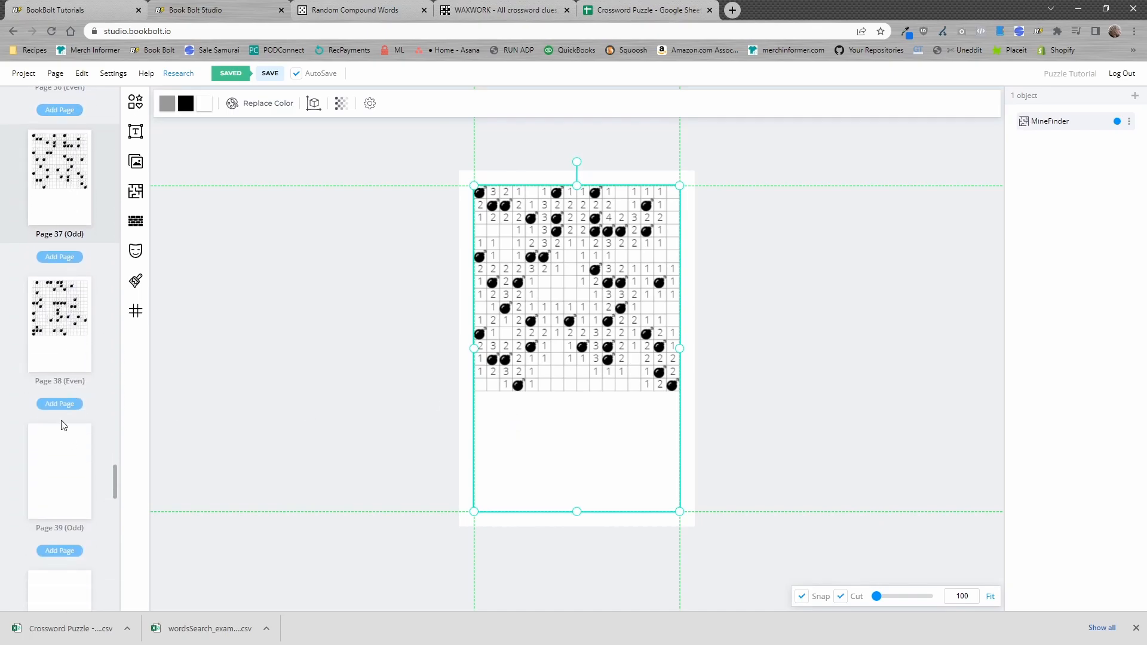
{"action": "left_click", "coordinate": [64, 476]}
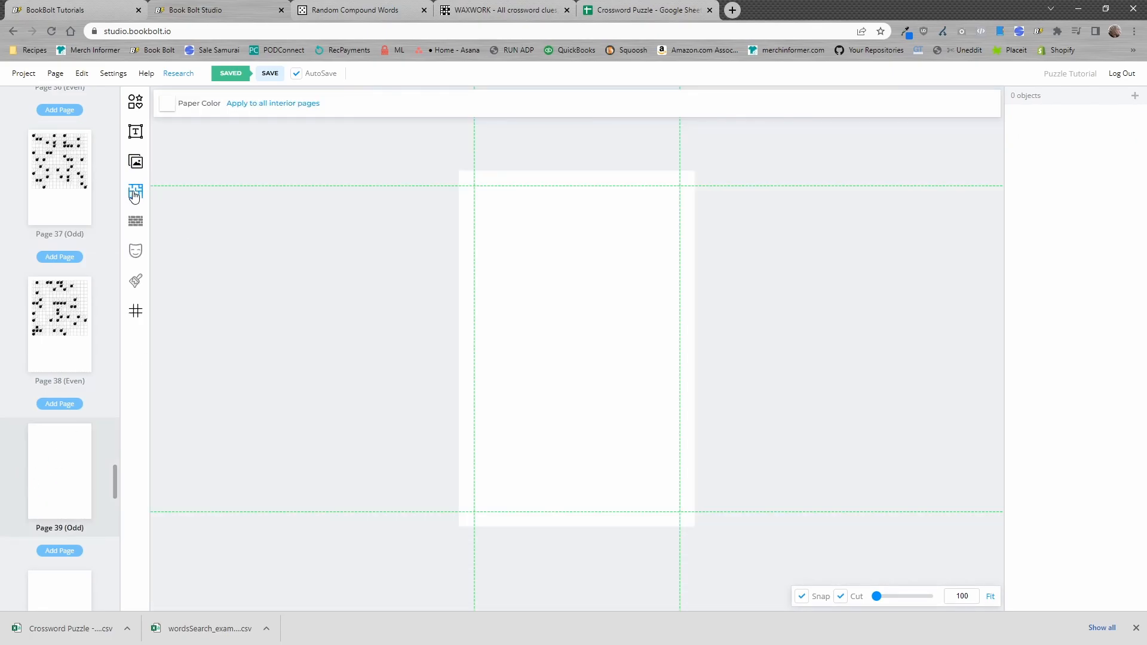
{"action": "left_click", "coordinate": [135, 193]}
{"action": "left_click", "coordinate": [439, 205]}
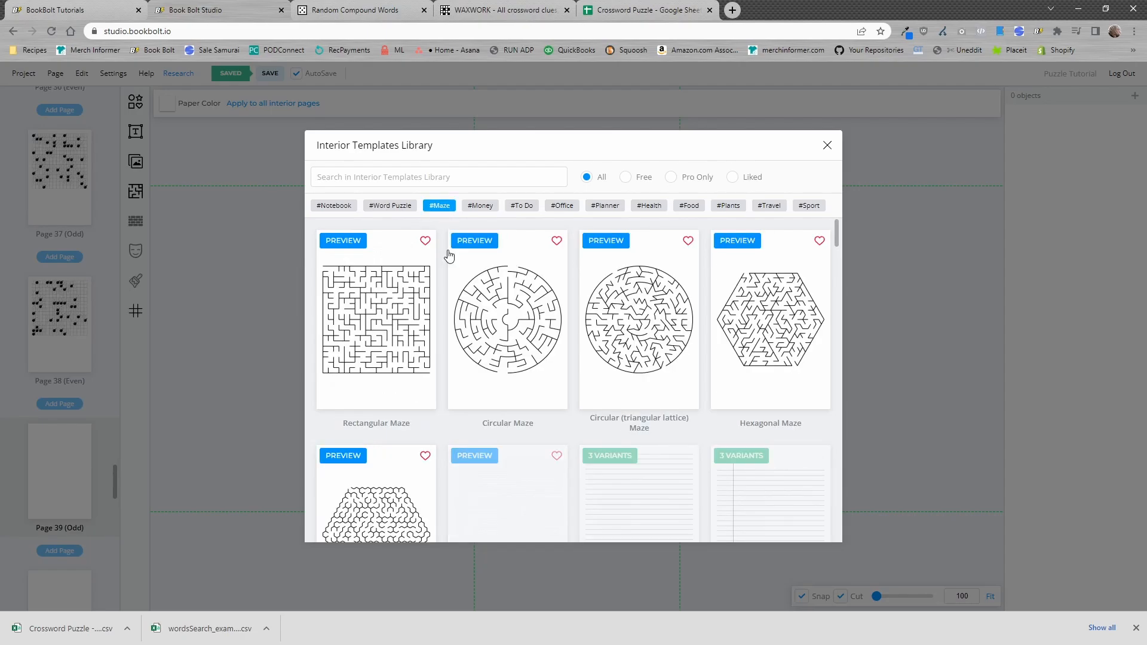
{"action": "scroll", "coordinate": [427, 362], "scroll_direction": "down", "scroll_amount": 1}
{"action": "scroll", "coordinate": [405, 349], "scroll_direction": "up", "scroll_amount": 1}
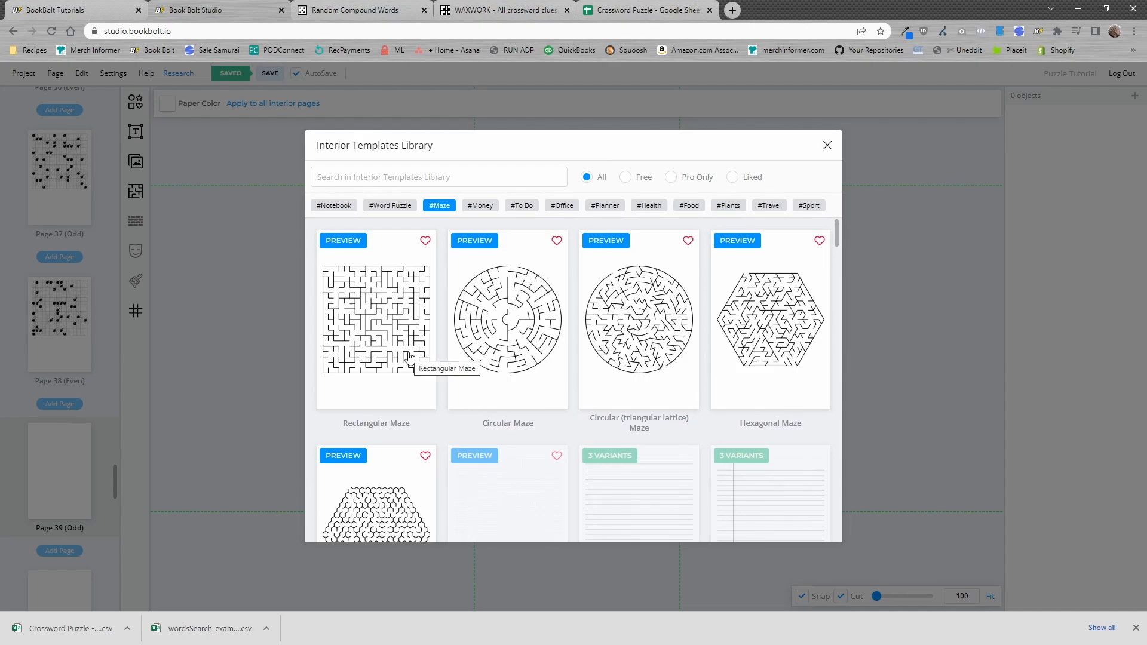
{"action": "left_click", "coordinate": [646, 339]}
{"action": "scroll", "coordinate": [622, 317], "scroll_direction": "down", "scroll_amount": 6}
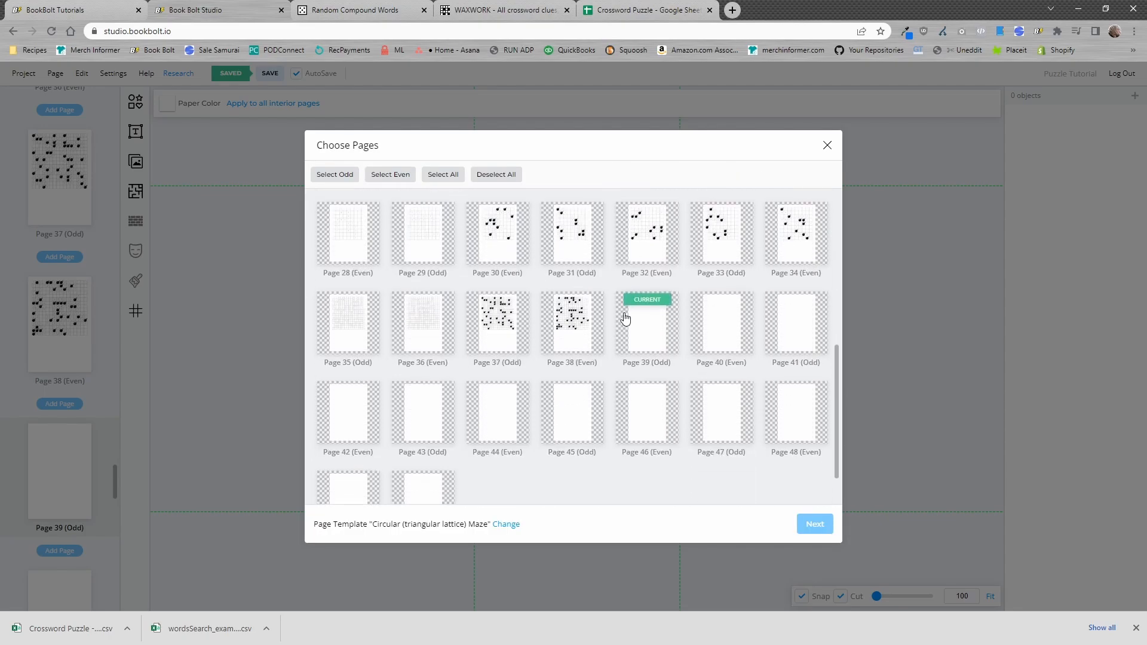
{"action": "left_click", "coordinate": [652, 320]}
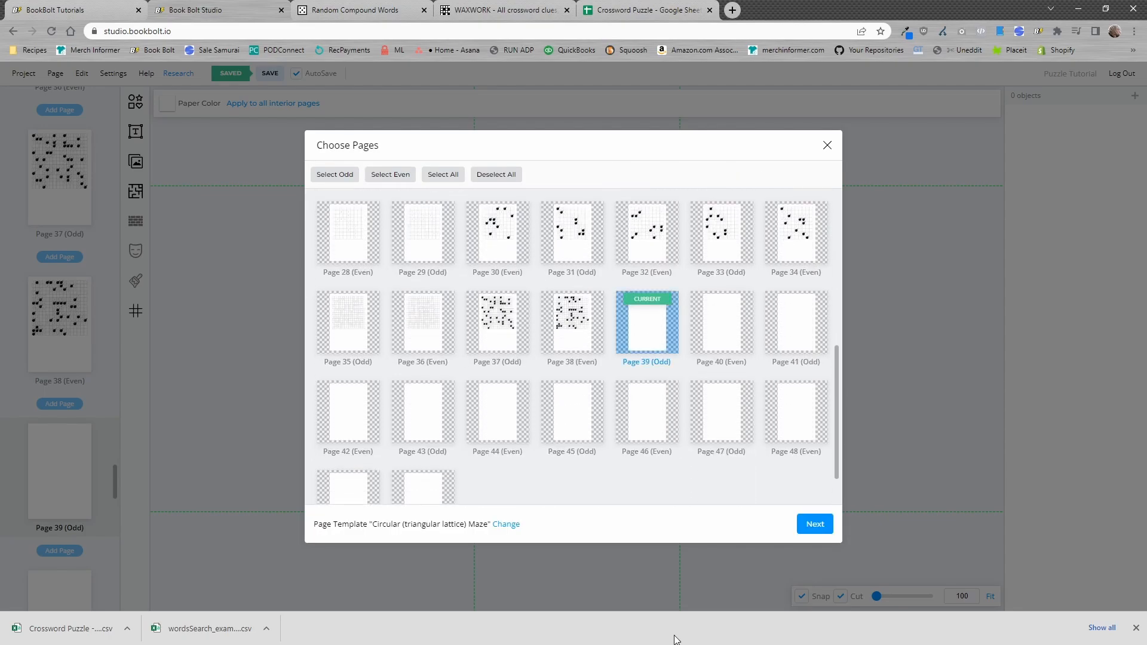
{"action": "left_click", "coordinate": [815, 524]}
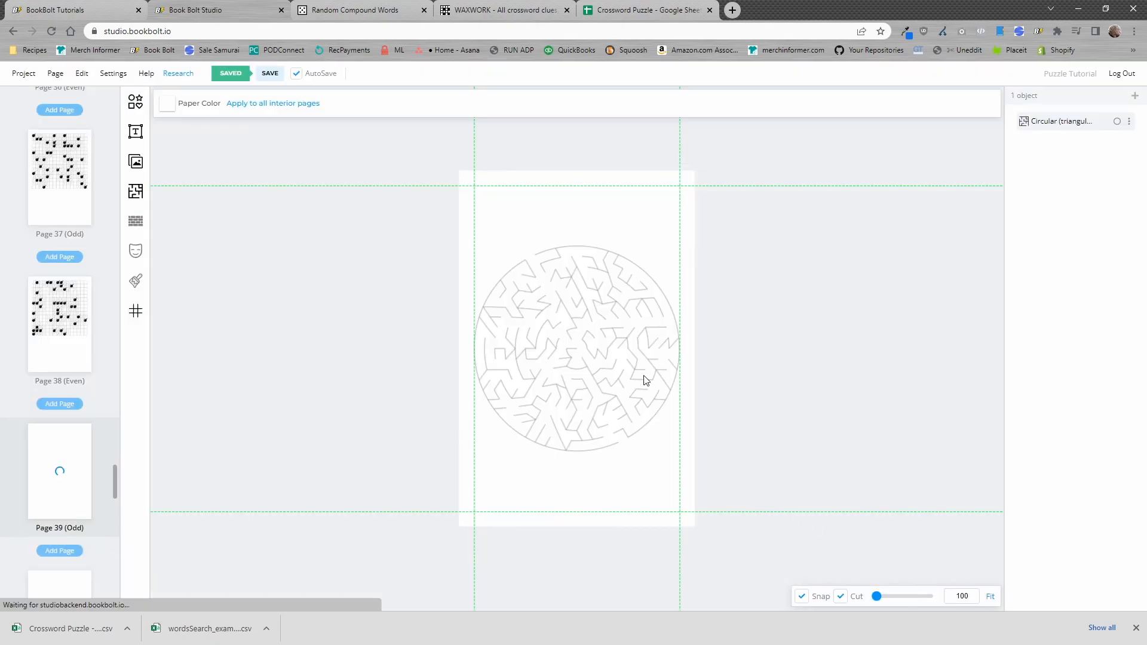
Step: Change the line color of the circular maze on page 39 to black (000000)
{"action": "scroll", "coordinate": [575, 352], "scroll_direction": "up", "scroll_amount": 5}
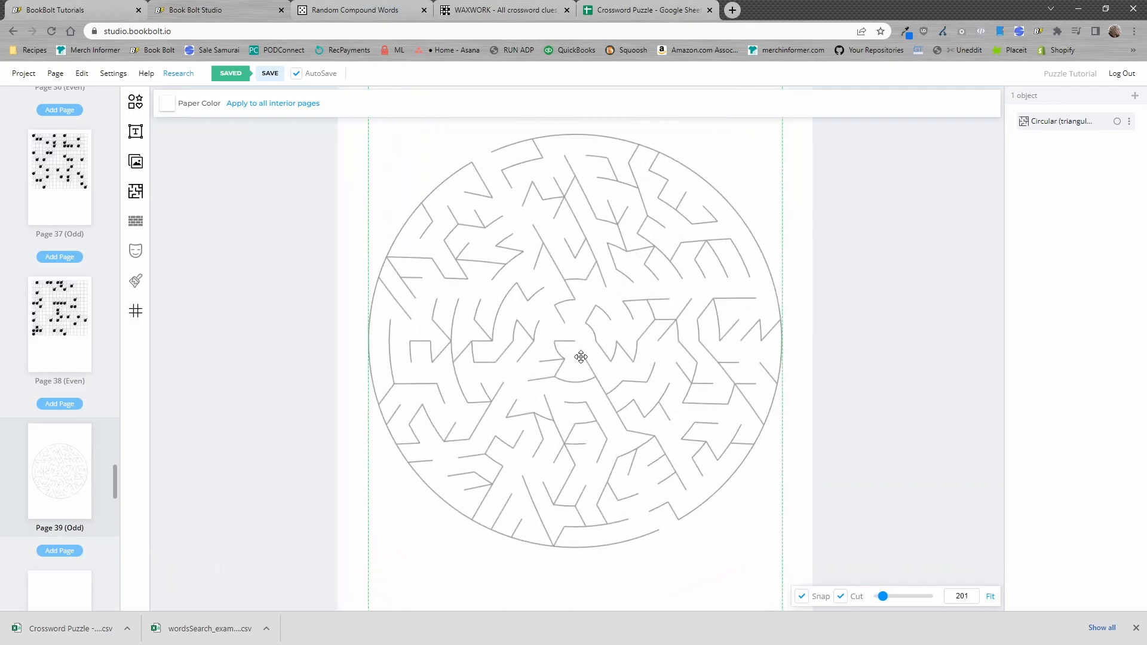
{"action": "left_click", "coordinate": [577, 319]}
{"action": "left_click", "coordinate": [167, 102]}
{"action": "left_click", "coordinate": [231, 154]}
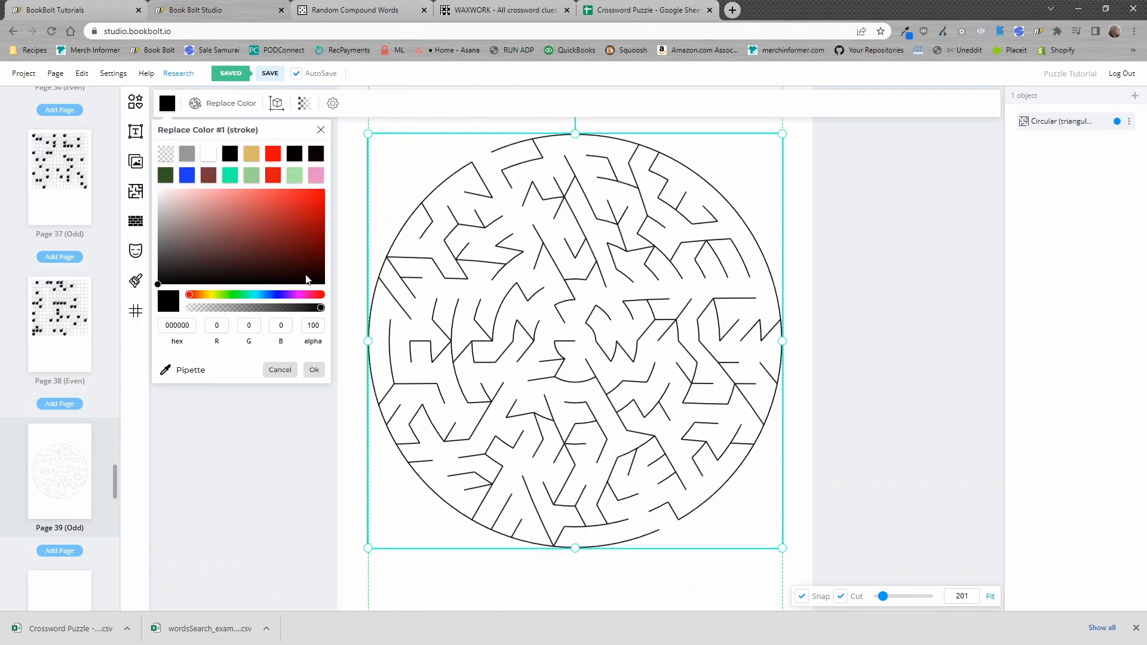
{"action": "left_click", "coordinate": [314, 369]}
{"action": "scroll", "coordinate": [546, 358], "scroll_direction": "down", "scroll_amount": 3}
{"action": "scroll", "coordinate": [565, 346], "scroll_direction": "up", "scroll_amount": 2}
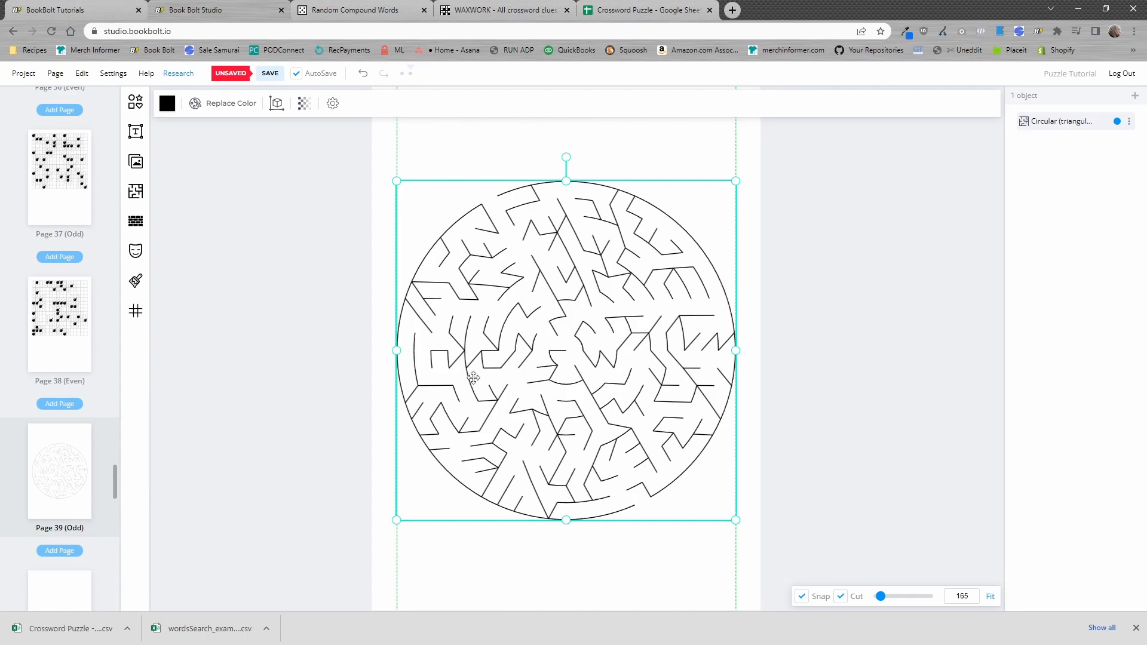
Step: Generate a Circular (triangular lattice) Maze on page 40 with a cells count of 20
{"action": "scroll", "coordinate": [83, 478], "scroll_direction": "down", "scroll_amount": 3}
{"action": "left_click", "coordinate": [56, 454]}
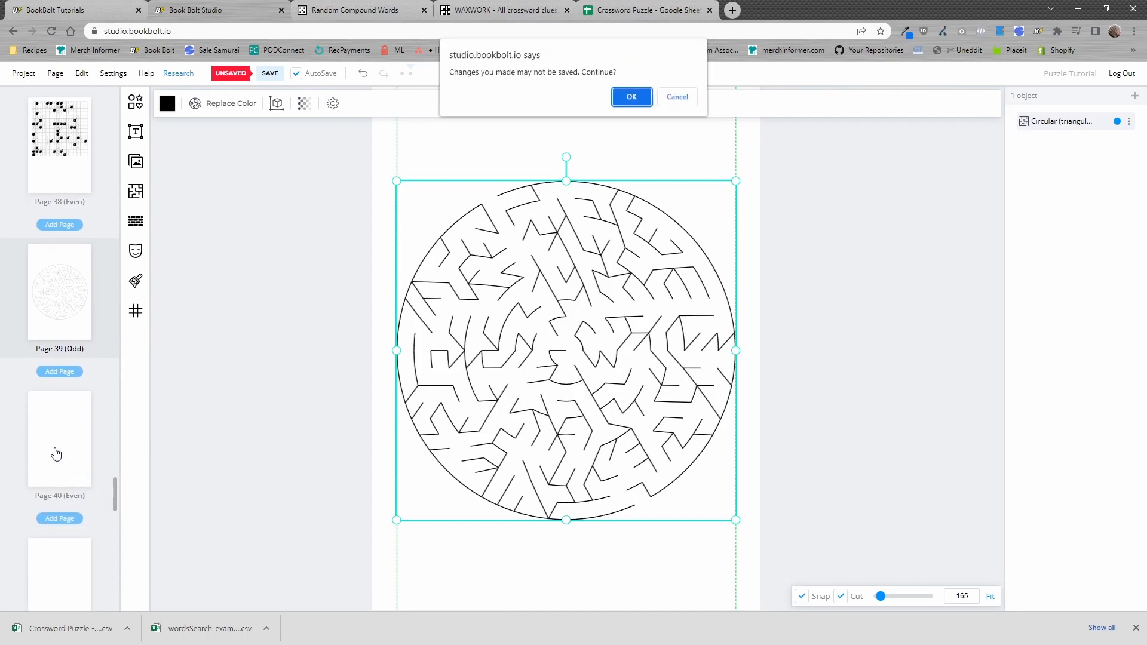
{"action": "key", "text": "Return"}
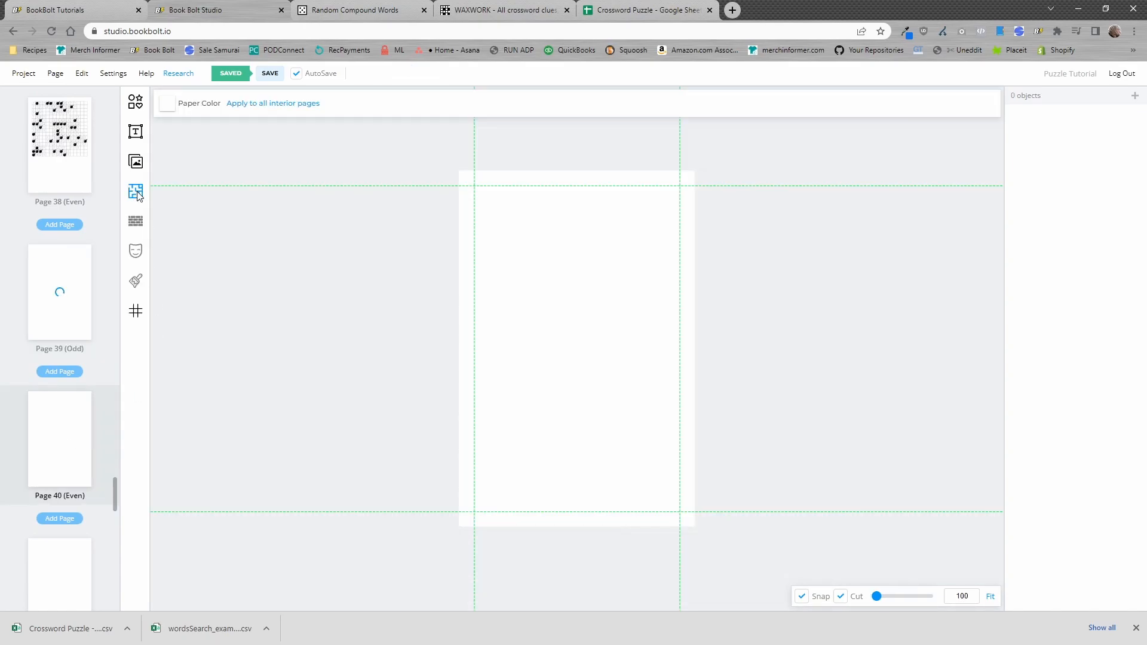
{"action": "left_click", "coordinate": [137, 193]}
{"action": "left_click", "coordinate": [445, 209]}
{"action": "left_click", "coordinate": [651, 340]}
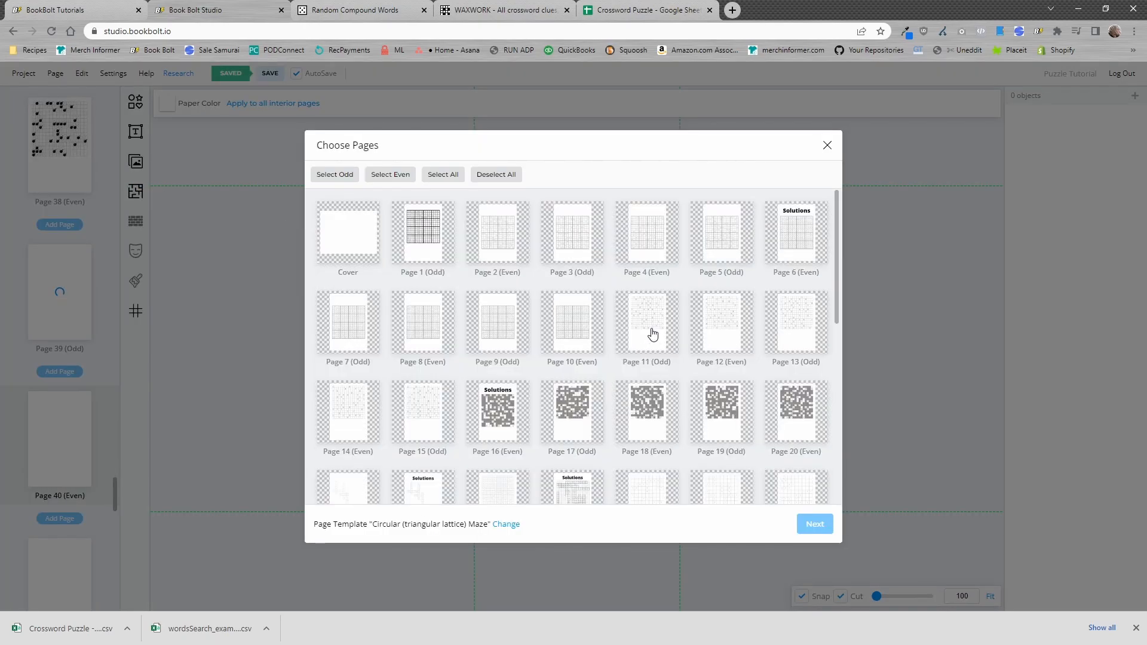
{"action": "scroll", "coordinate": [652, 335], "scroll_direction": "down", "scroll_amount": 6}
{"action": "left_click", "coordinate": [699, 327]}
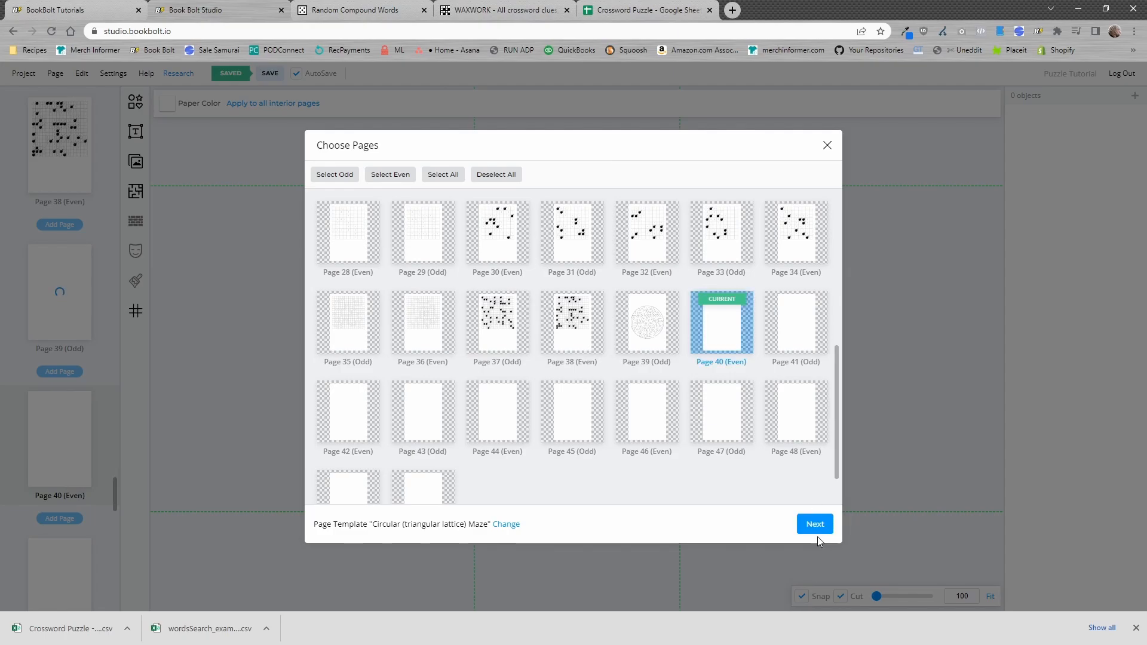
{"action": "left_click", "coordinate": [815, 525]}
{"action": "double_click", "coordinate": [329, 310]}
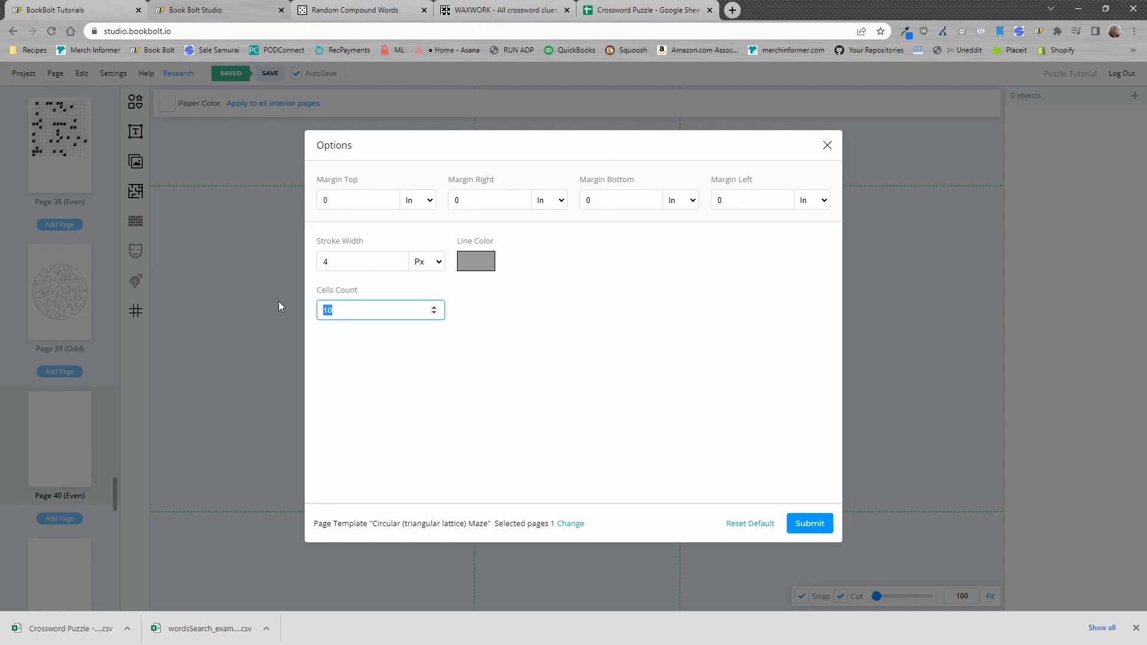
{"action": "type", "text": "20"}
{"action": "left_click", "coordinate": [810, 524]}
Step: Change the line color of the circular maze on page 40 to black
{"action": "scroll", "coordinate": [587, 342], "scroll_direction": "up", "scroll_amount": 5}
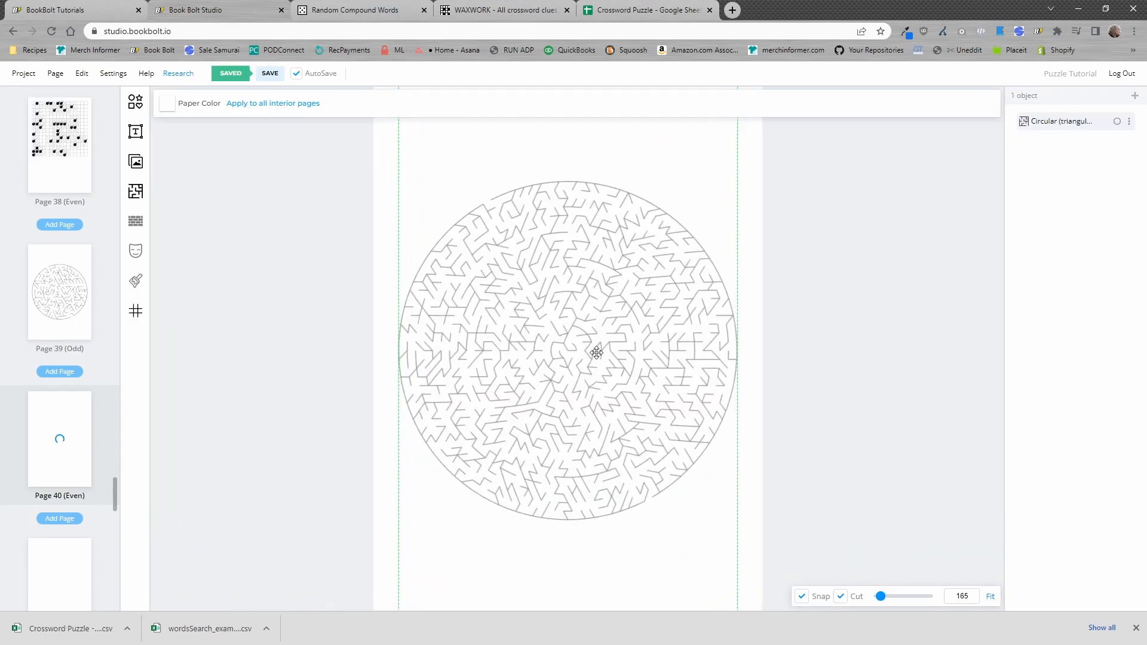
{"action": "left_click", "coordinate": [547, 401]}
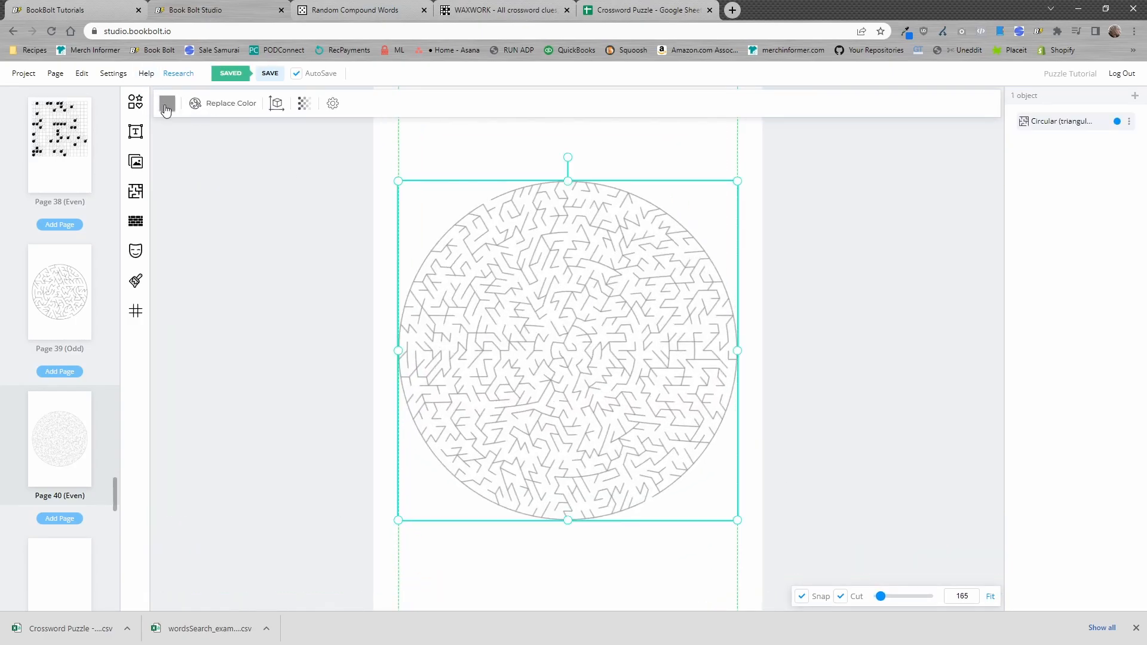
{"action": "left_click", "coordinate": [166, 106]}
{"action": "left_click", "coordinate": [235, 154]}
{"action": "left_click", "coordinate": [312, 369]}
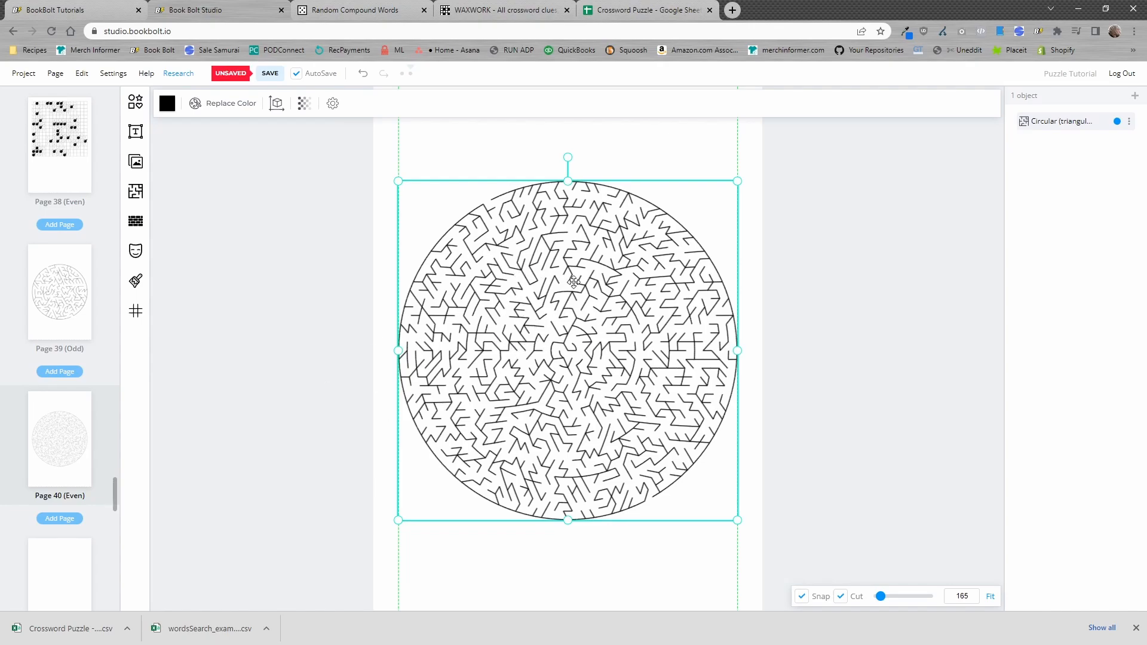
Step: Compare the circular mazes on pages 39 and 40 for maze density and line color, discarding unsaved changes
{"action": "left_click", "coordinate": [57, 302]}
{"action": "left_click", "coordinate": [629, 94]}
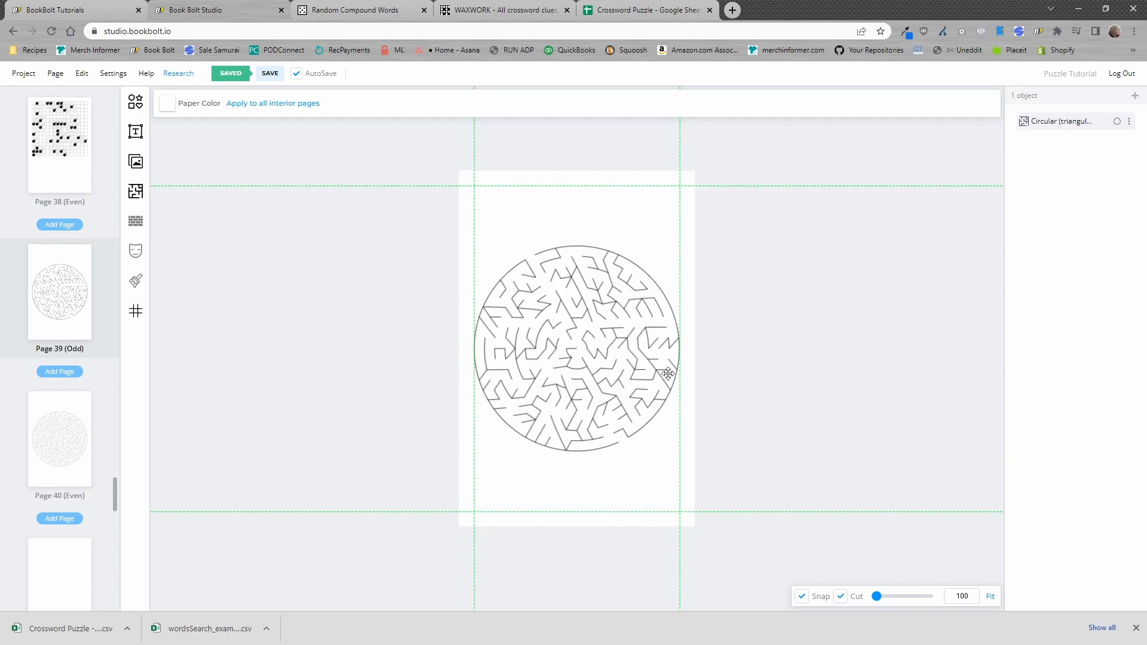
{"action": "left_click", "coordinate": [67, 447]}
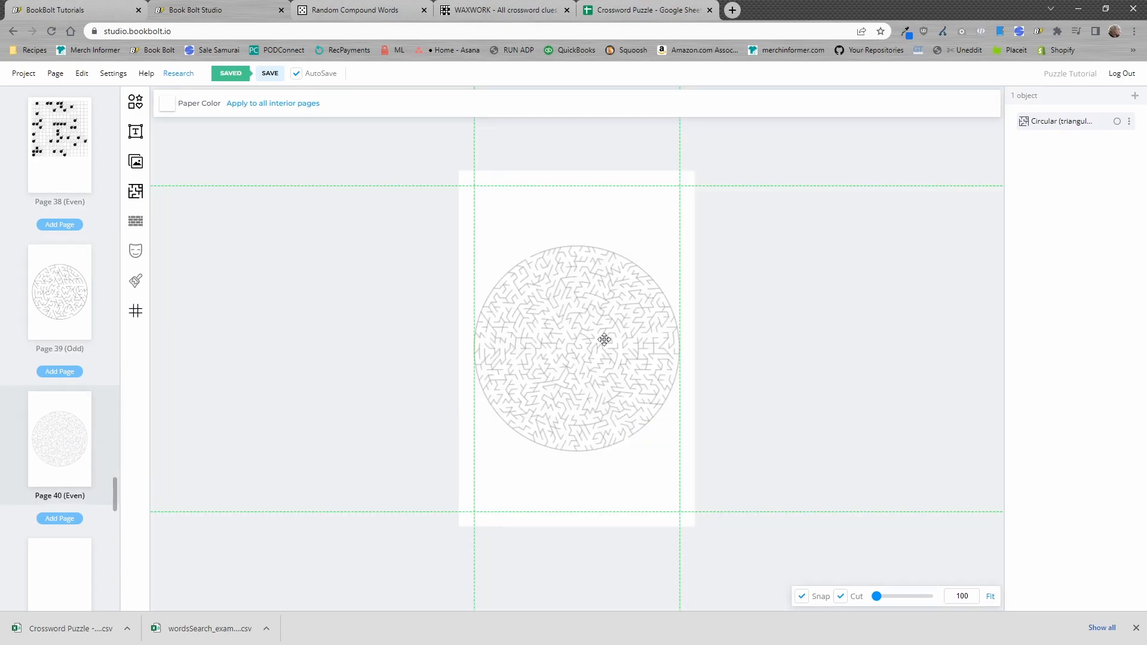
{"action": "scroll", "coordinate": [382, 394], "scroll_direction": "down", "scroll_amount": 3}
{"action": "scroll", "coordinate": [443, 404], "scroll_direction": "up", "scroll_amount": 3}
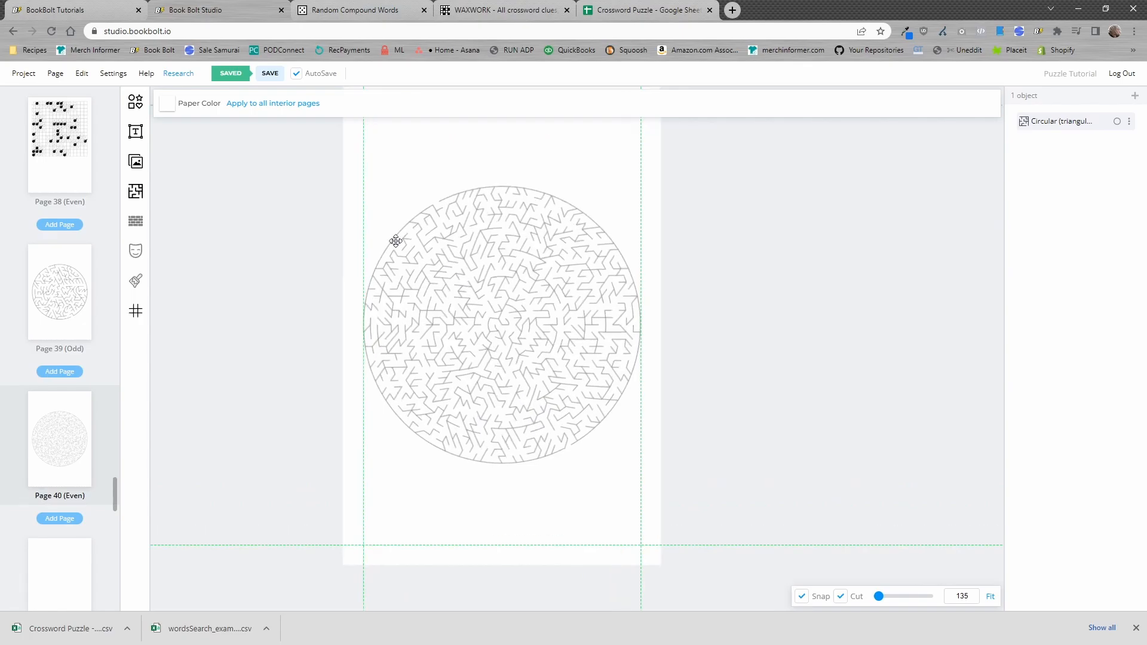
{"action": "left_click", "coordinate": [990, 597]}
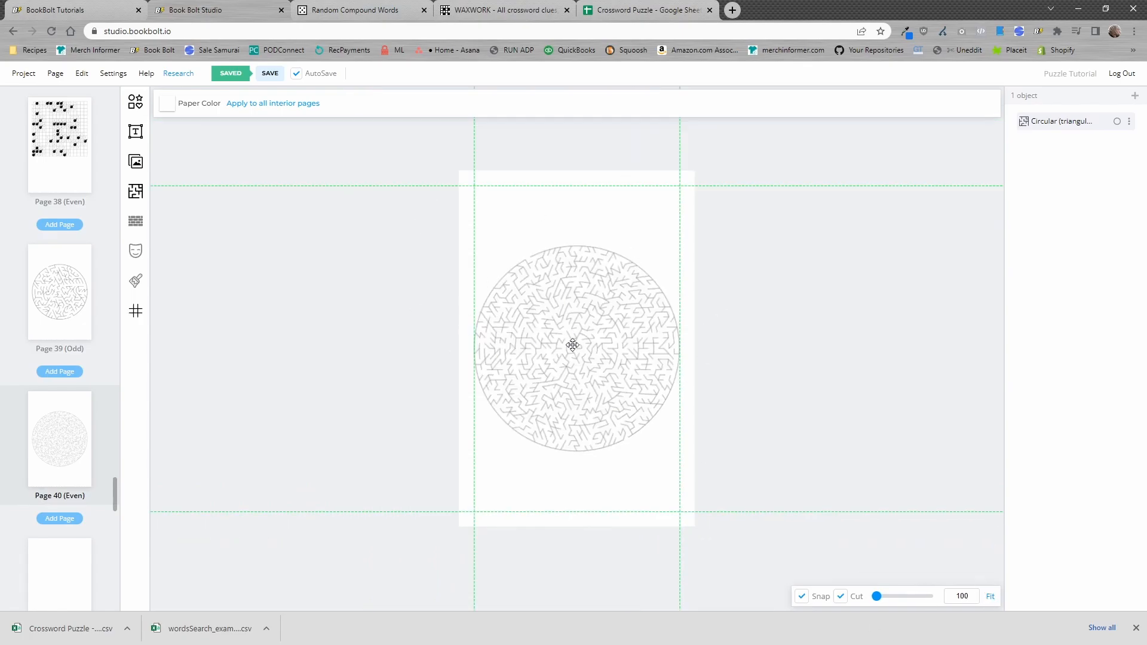
{"action": "left_click", "coordinate": [534, 322]}
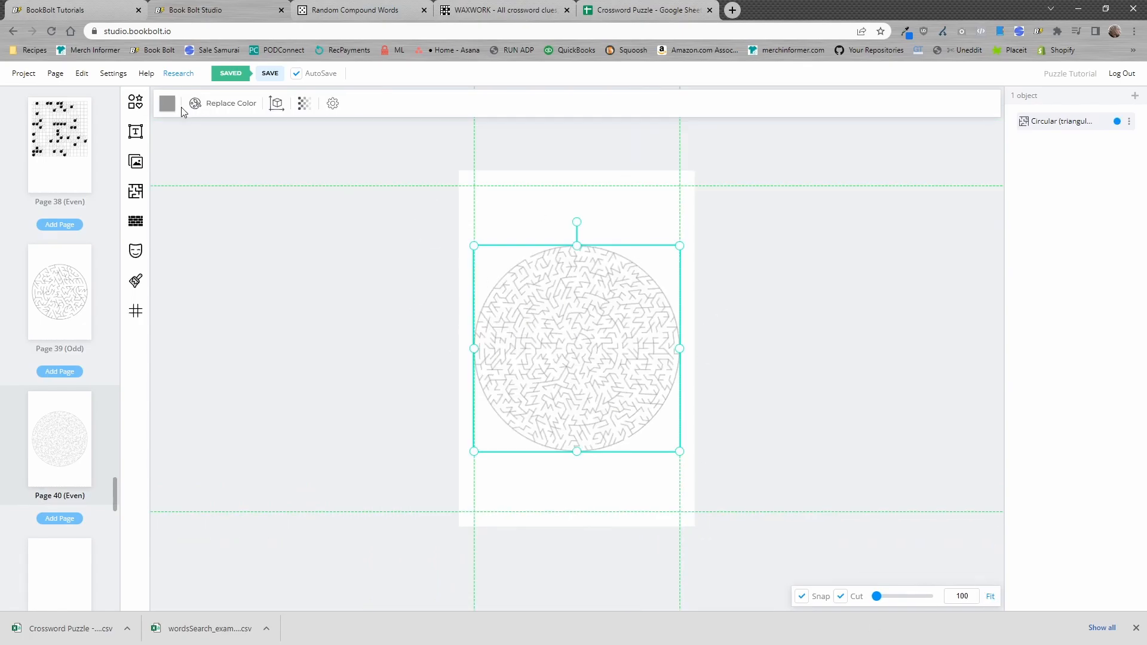
Step: Open blank page 41 and choose the Kakuro template from the Word Puzzle interior templates
{"action": "scroll", "coordinate": [101, 442], "scroll_direction": "down", "scroll_amount": 4}
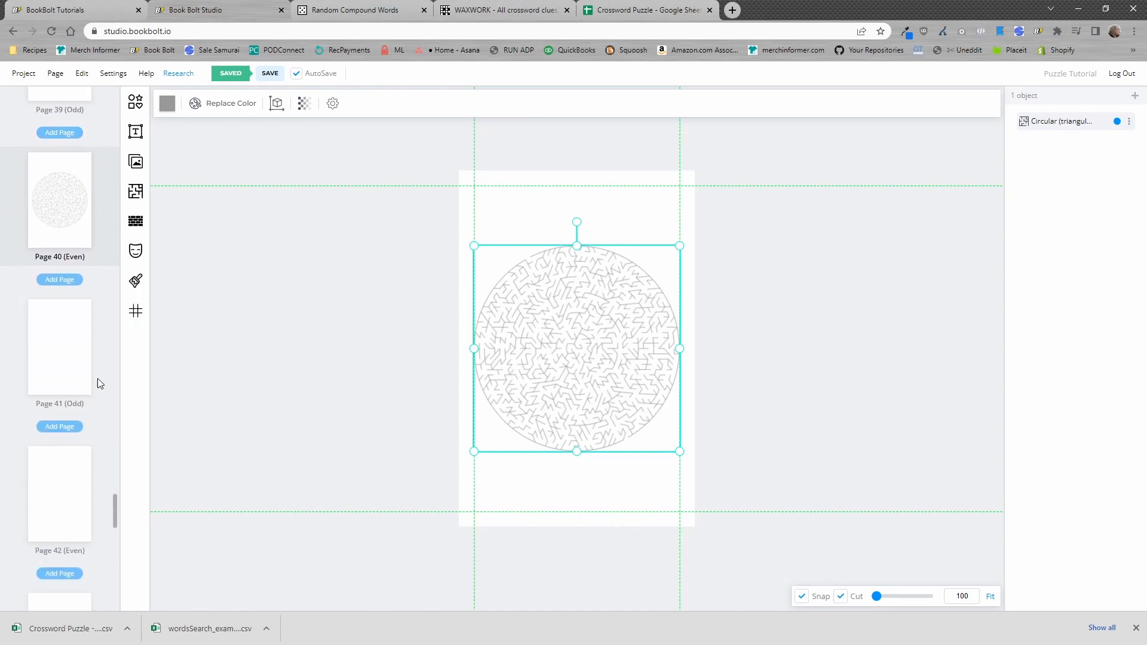
{"action": "left_click", "coordinate": [65, 352]}
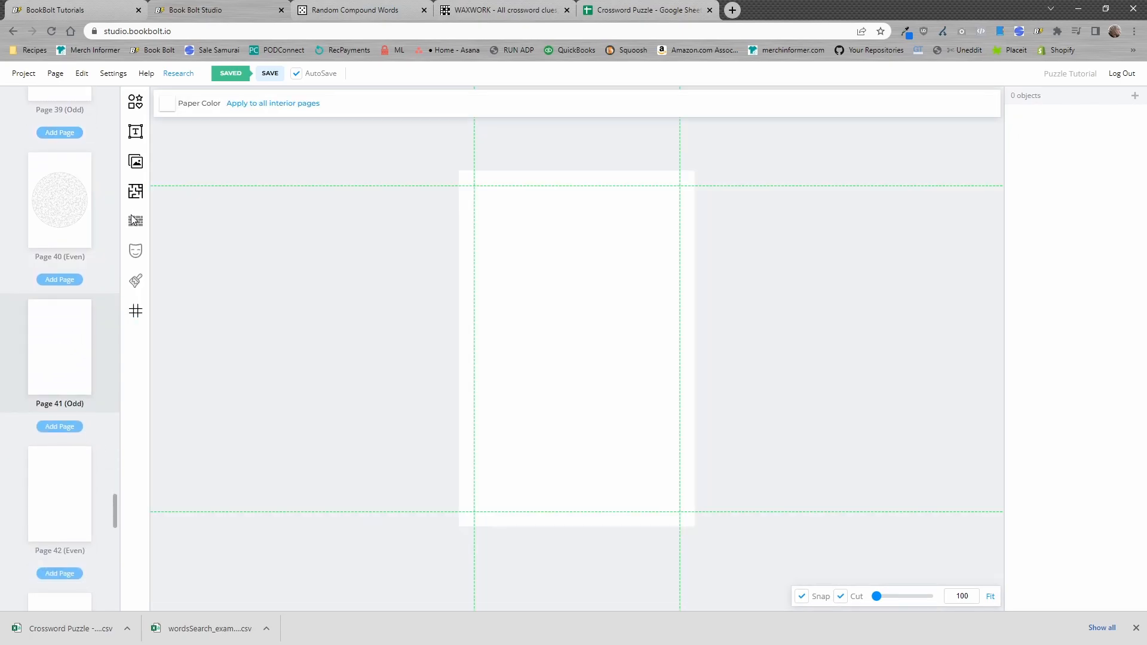
{"action": "left_click", "coordinate": [135, 193]}
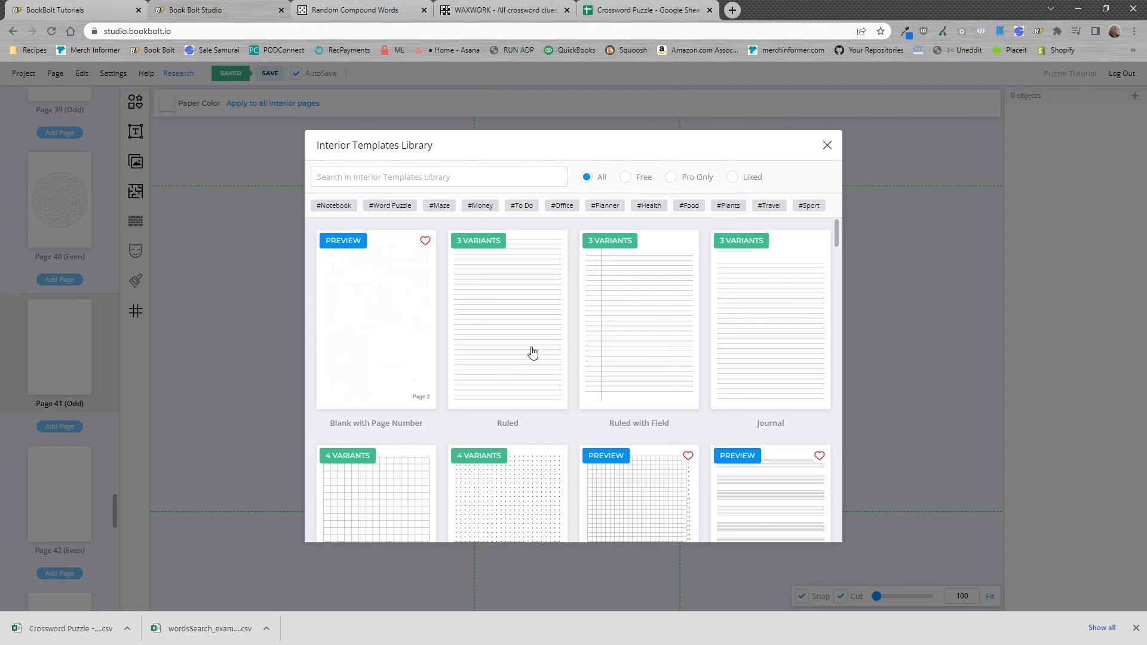
{"action": "left_click", "coordinate": [411, 207]}
{"action": "left_click", "coordinate": [439, 206]}
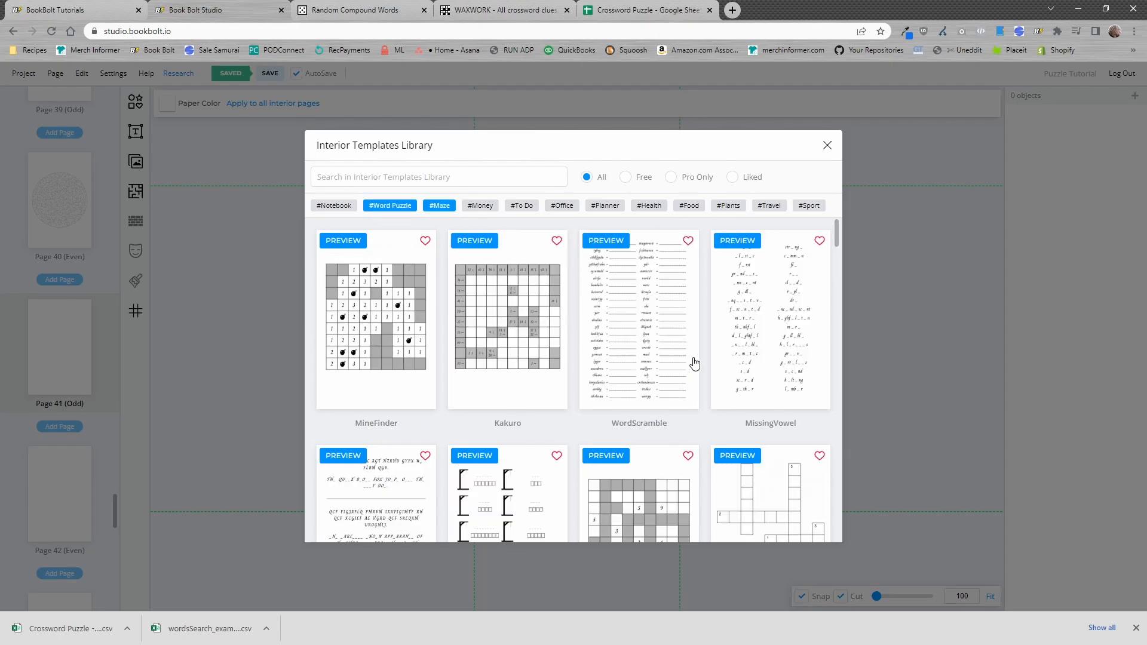
{"action": "scroll", "coordinate": [774, 361], "scroll_direction": "down", "scroll_amount": 3}
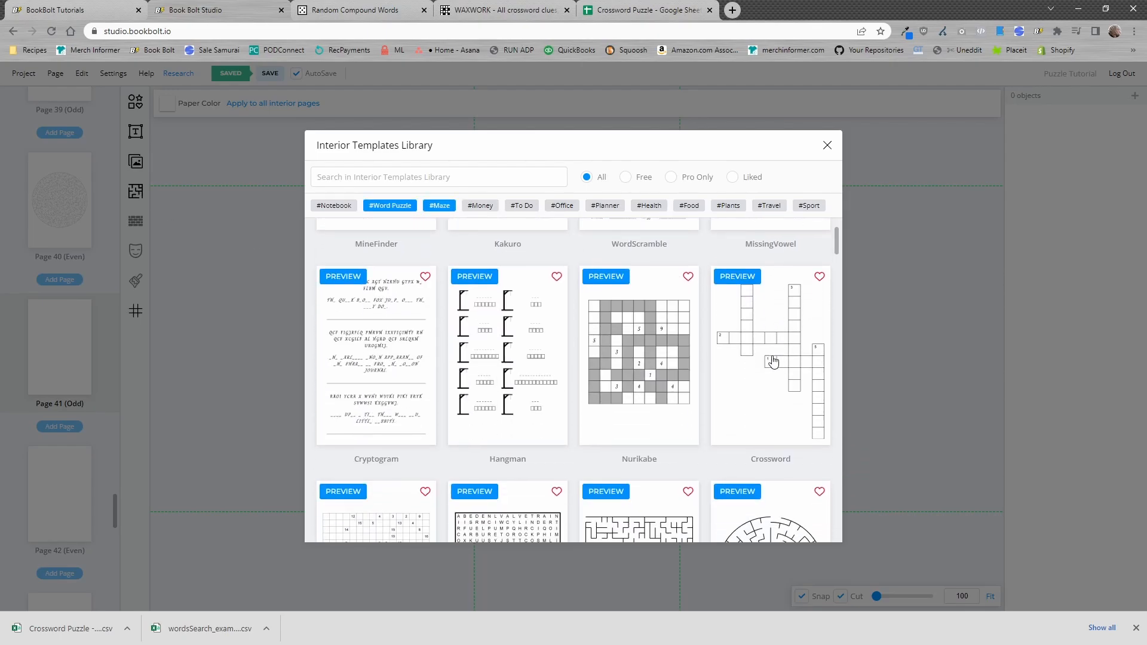
{"action": "scroll", "coordinate": [532, 328], "scroll_direction": "up", "scroll_amount": 3}
{"action": "left_click", "coordinate": [532, 328]}
Step: Select pages 41 to 45 for the Kakuro template and continue to its options
{"action": "scroll", "coordinate": [660, 366], "scroll_direction": "down", "scroll_amount": 7}
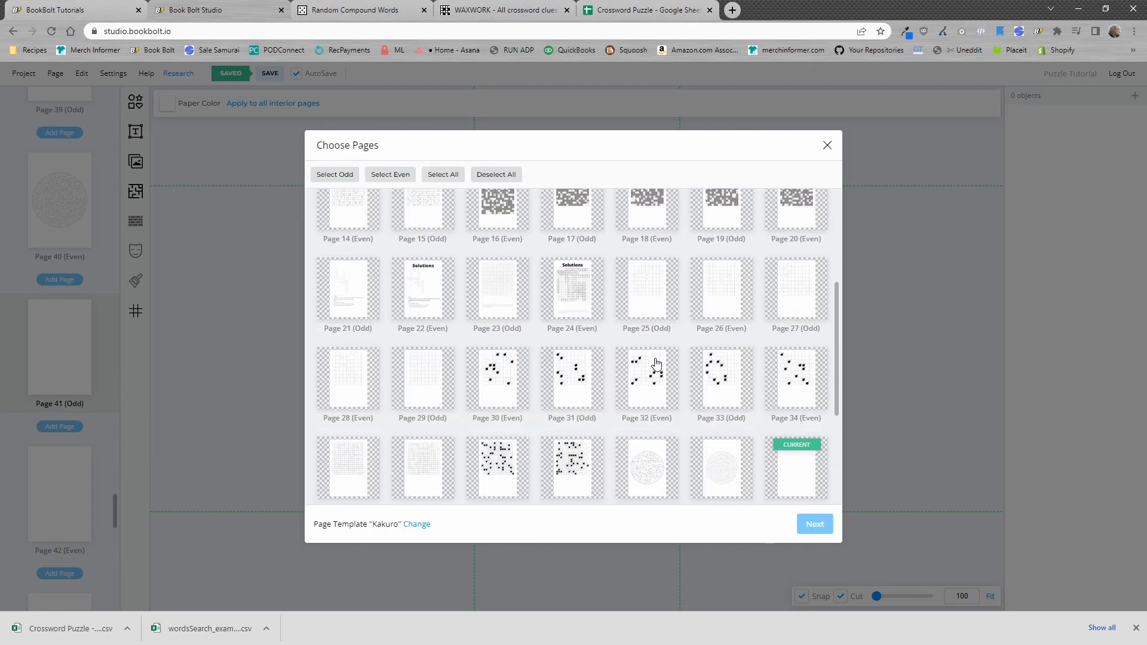
{"action": "left_click", "coordinate": [786, 290]}
{"action": "left_click", "coordinate": [419, 369], "text": "shift"}
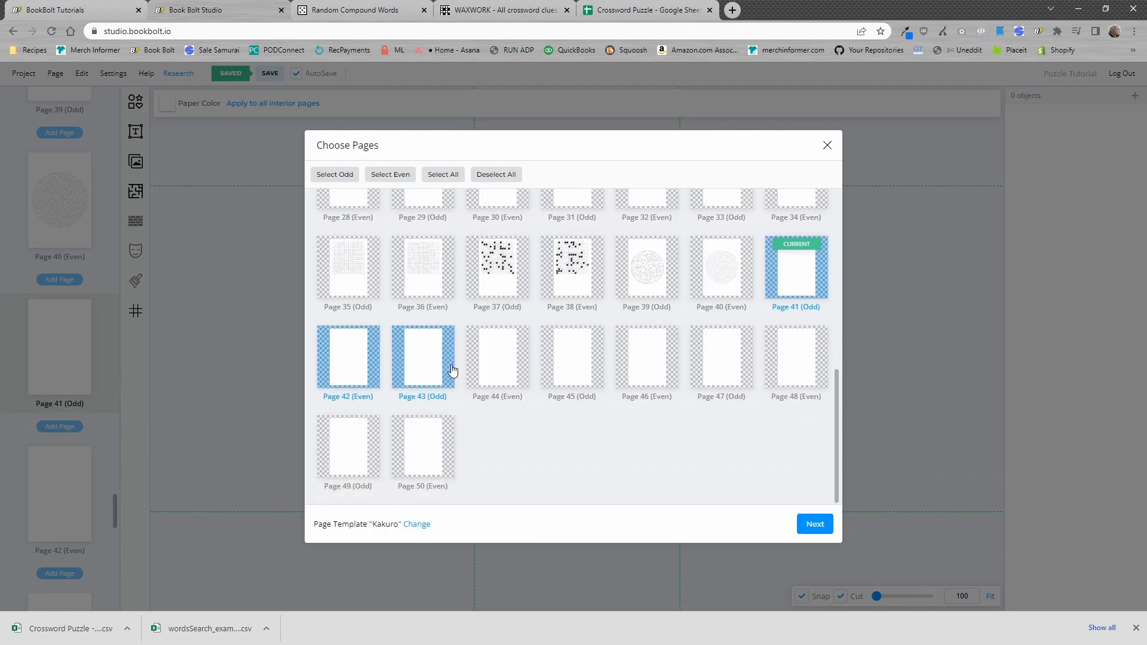
{"action": "left_click", "coordinate": [501, 369], "text": "shift"}
{"action": "left_click", "coordinate": [576, 368], "text": "shift"}
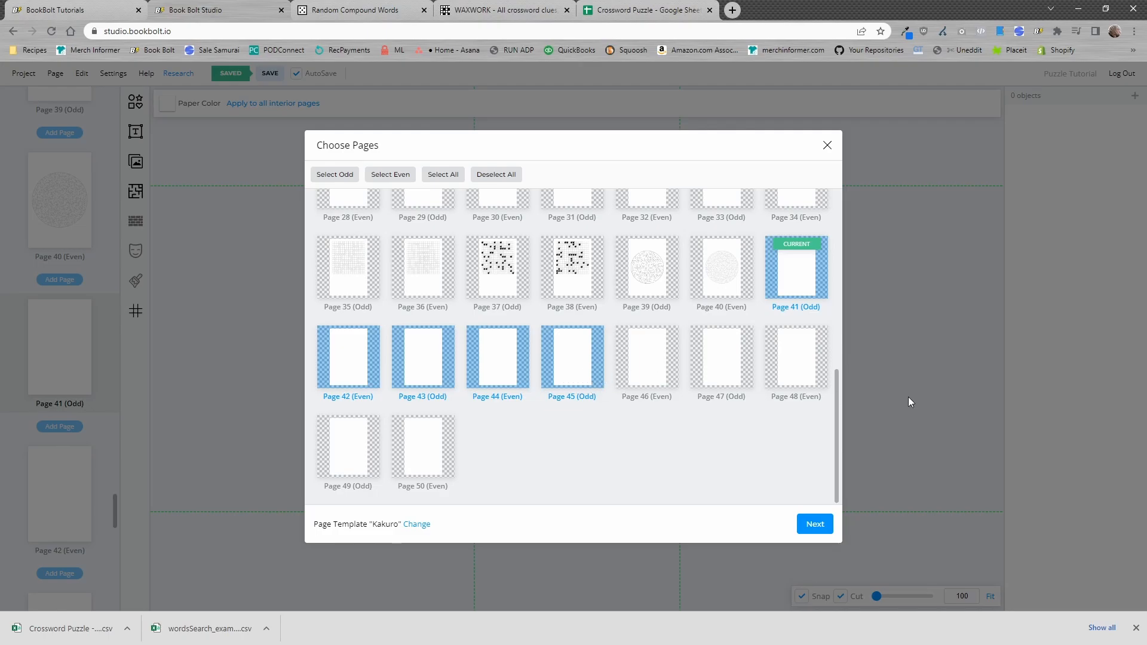
{"action": "left_click", "coordinate": [816, 523]}
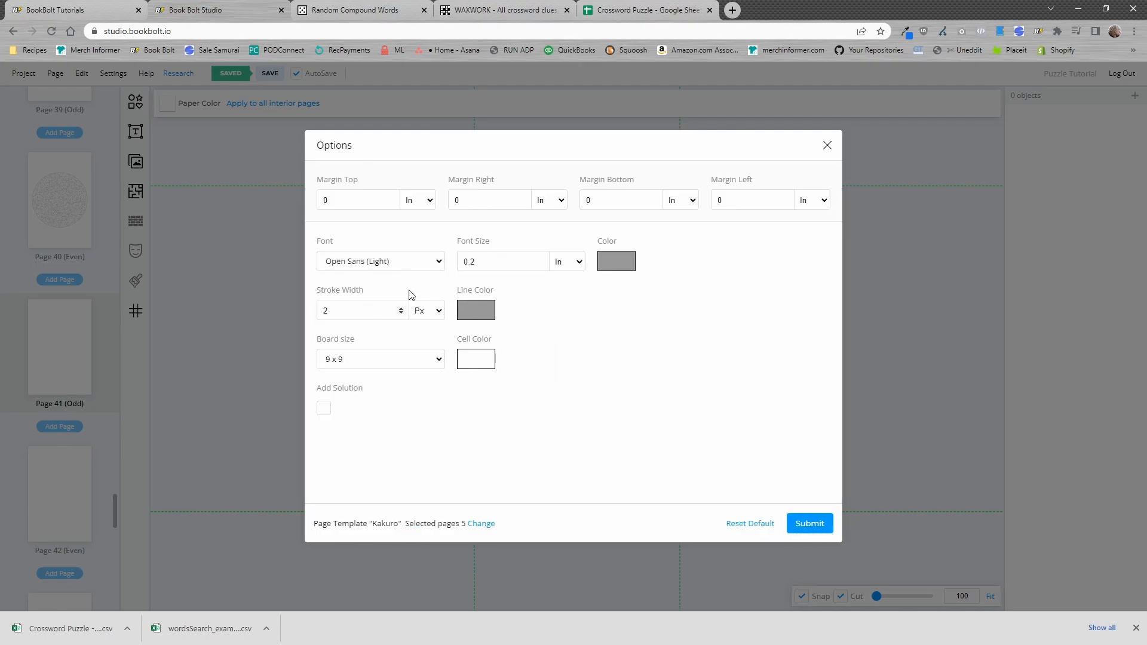
Step: Set the Kakuro font to Open Sans (Semi bold) and the stroke width to 7 px
{"action": "left_click", "coordinate": [432, 264]}
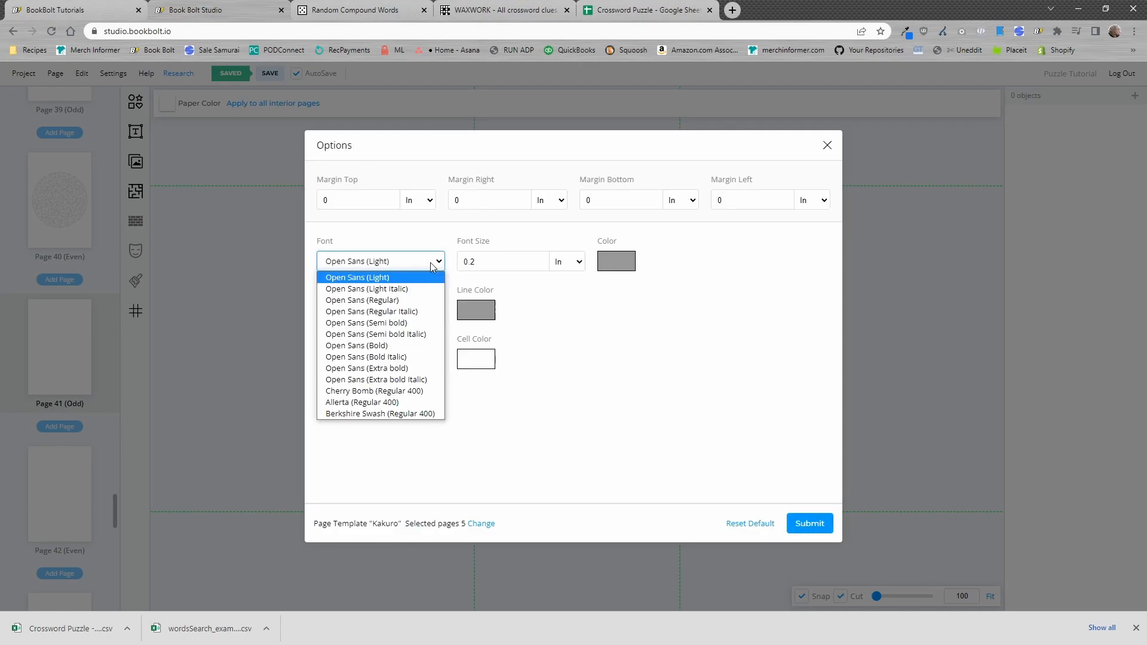
{"action": "left_click", "coordinate": [397, 325]}
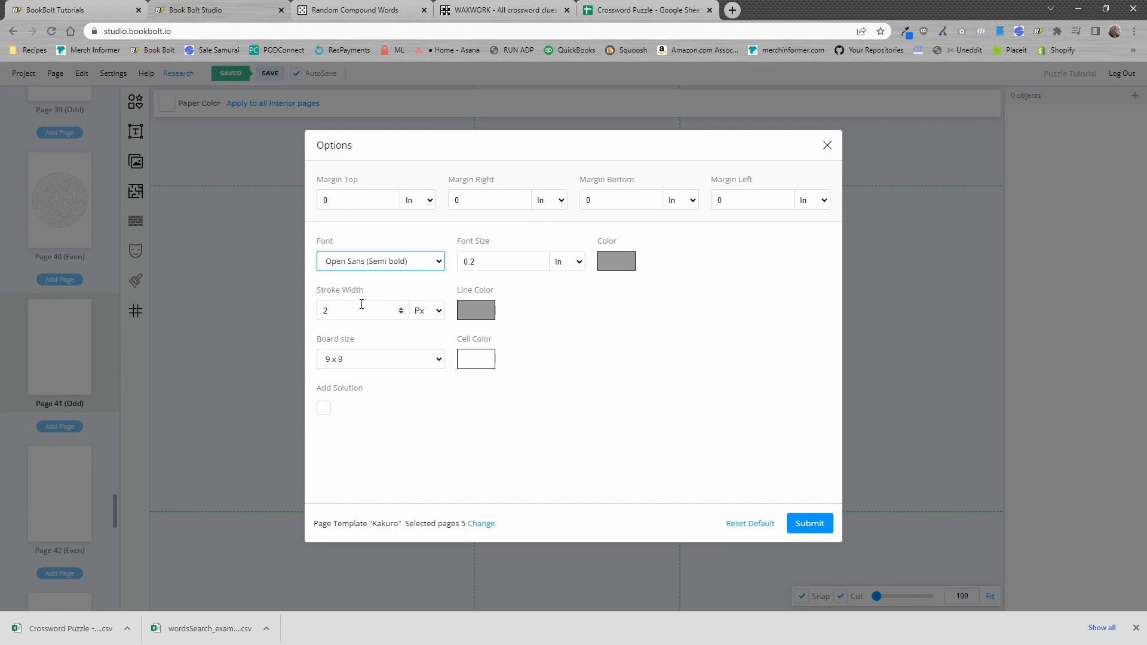
{"action": "triple_click", "coordinate": [403, 309]}
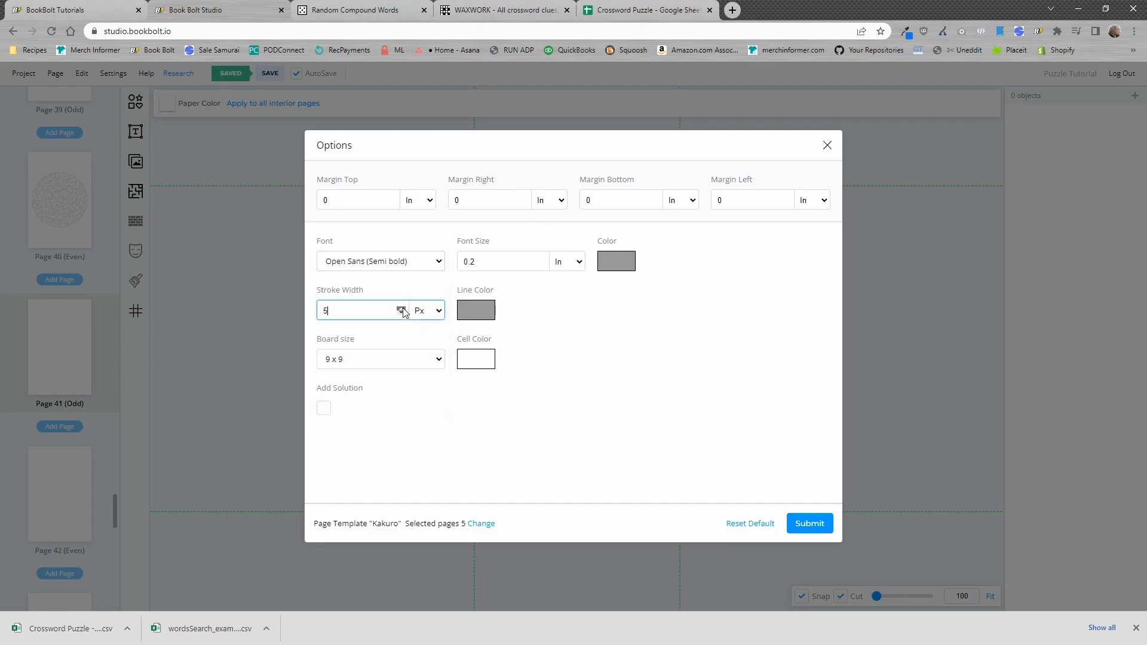
Step: Generate the Kakuro pages with a 9 x 9 board size and solutions added
{"action": "left_click", "coordinate": [388, 359]}
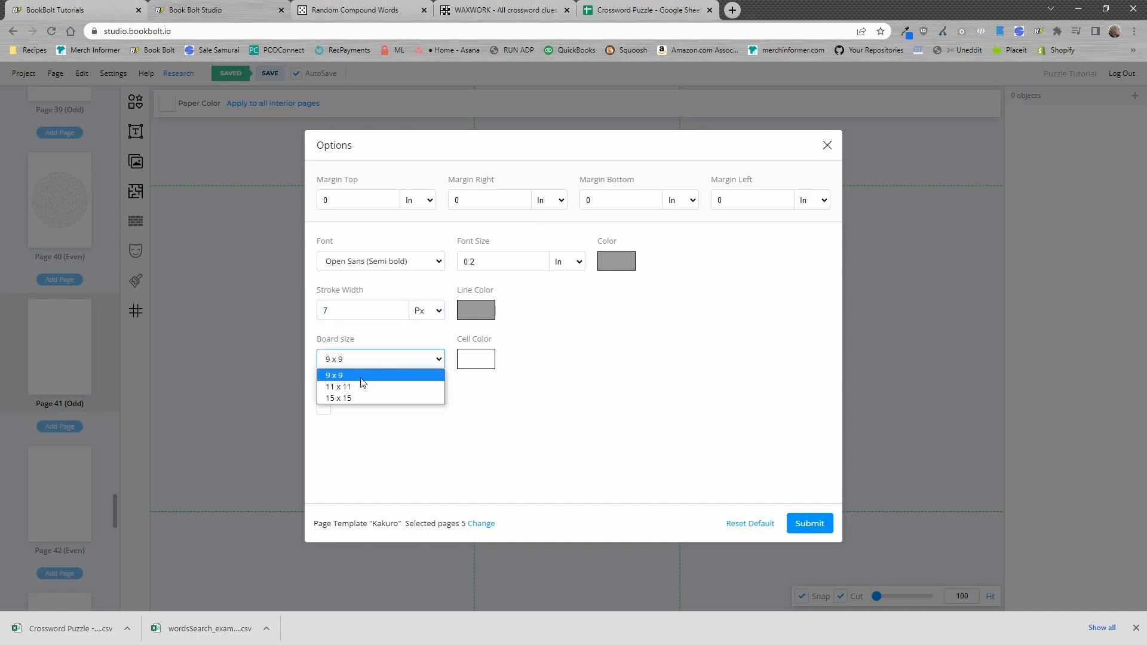
{"action": "left_click", "coordinate": [352, 388]}
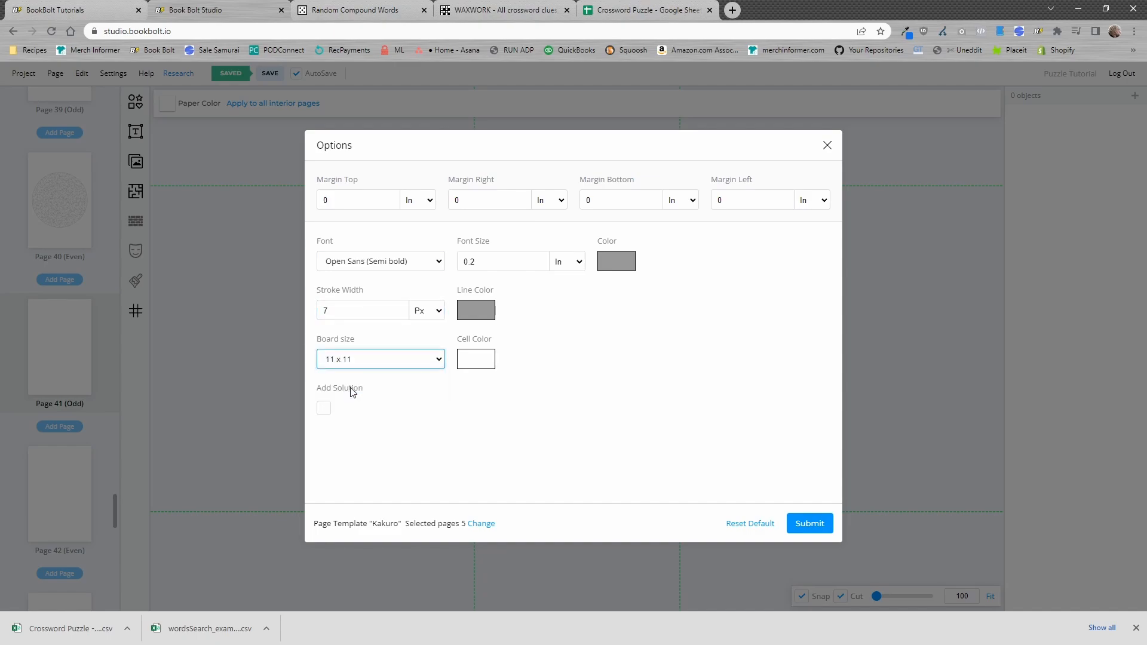
{"action": "left_click", "coordinate": [392, 366]}
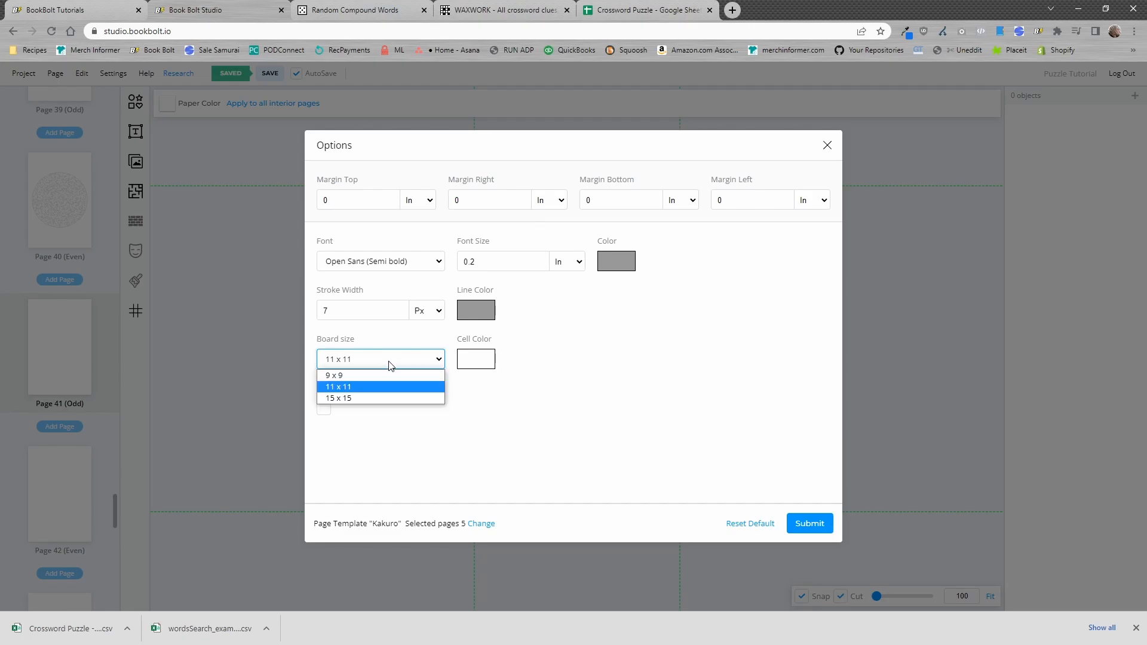
{"action": "left_click", "coordinate": [351, 375]}
{"action": "left_click", "coordinate": [324, 408]}
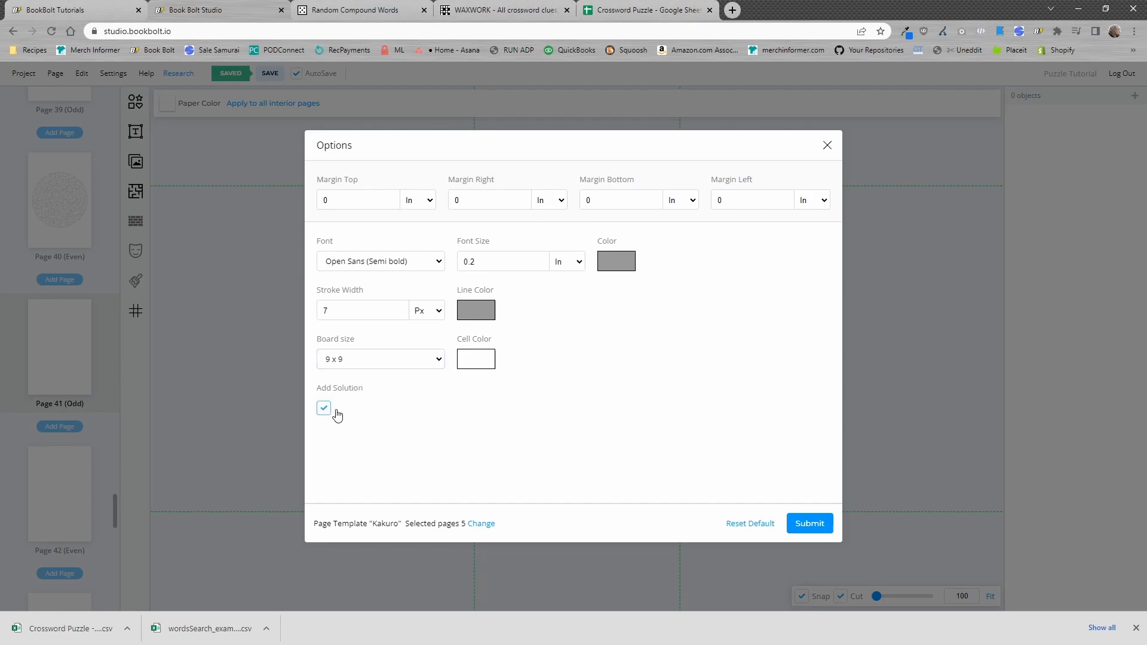
{"action": "left_click", "coordinate": [807, 524]}
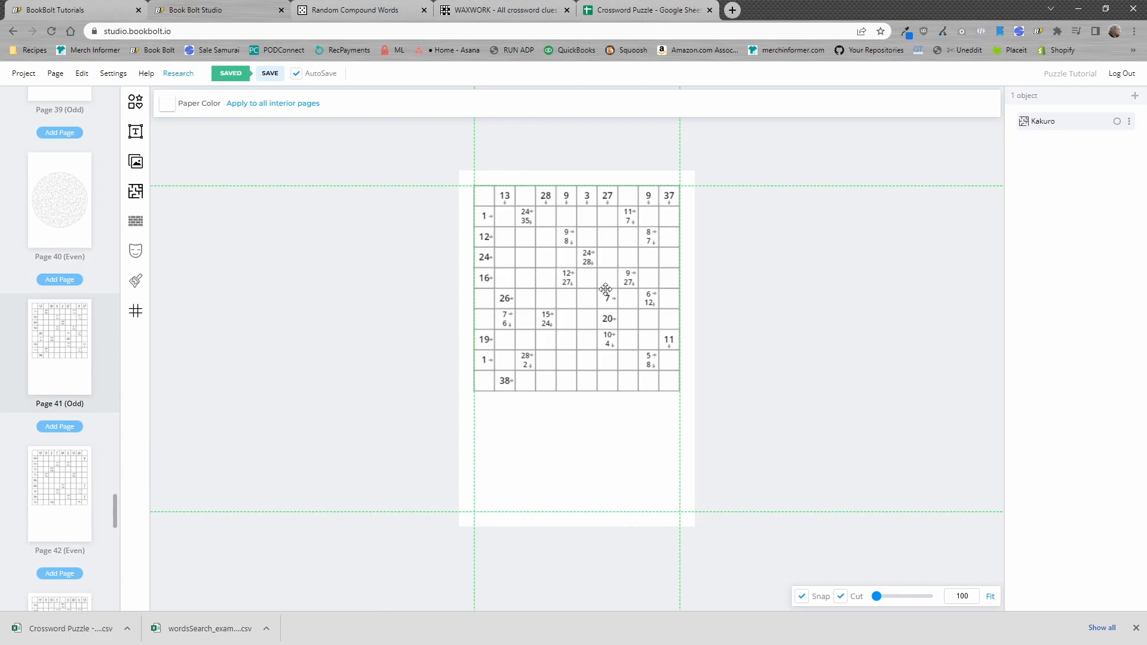
Step: Open the first Kakuro solution on page 46 and move its grid down to leave room for a title
{"action": "scroll", "coordinate": [81, 375], "scroll_direction": "down", "scroll_amount": 2}
{"action": "scroll", "coordinate": [72, 334], "scroll_direction": "down", "scroll_amount": 12}
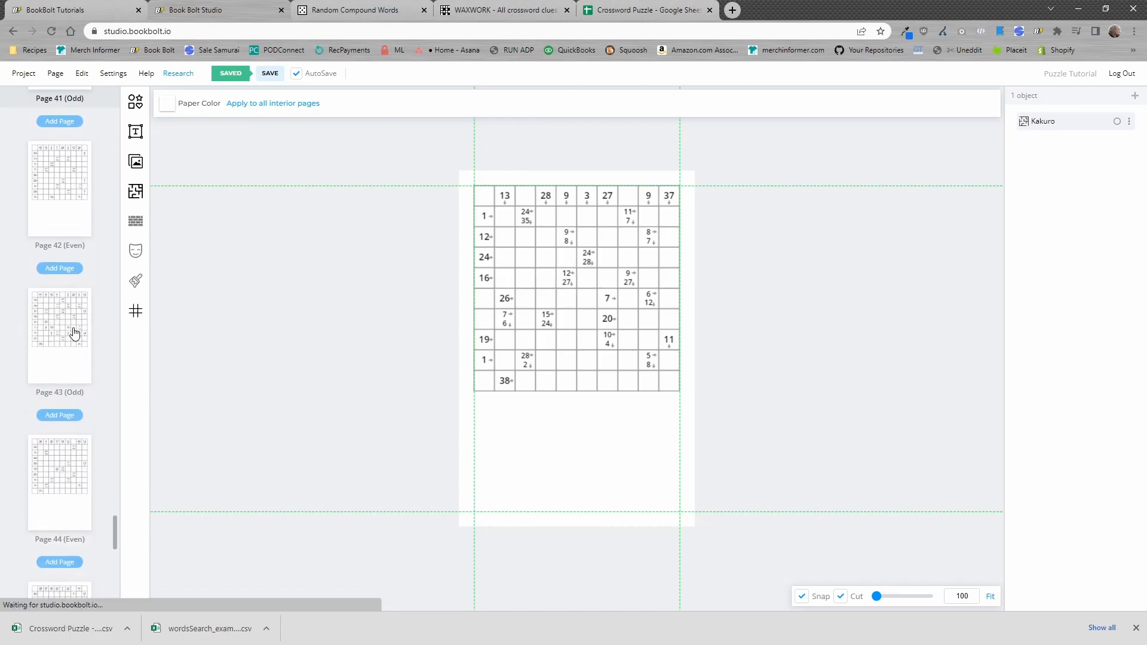
{"action": "left_click", "coordinate": [62, 258]}
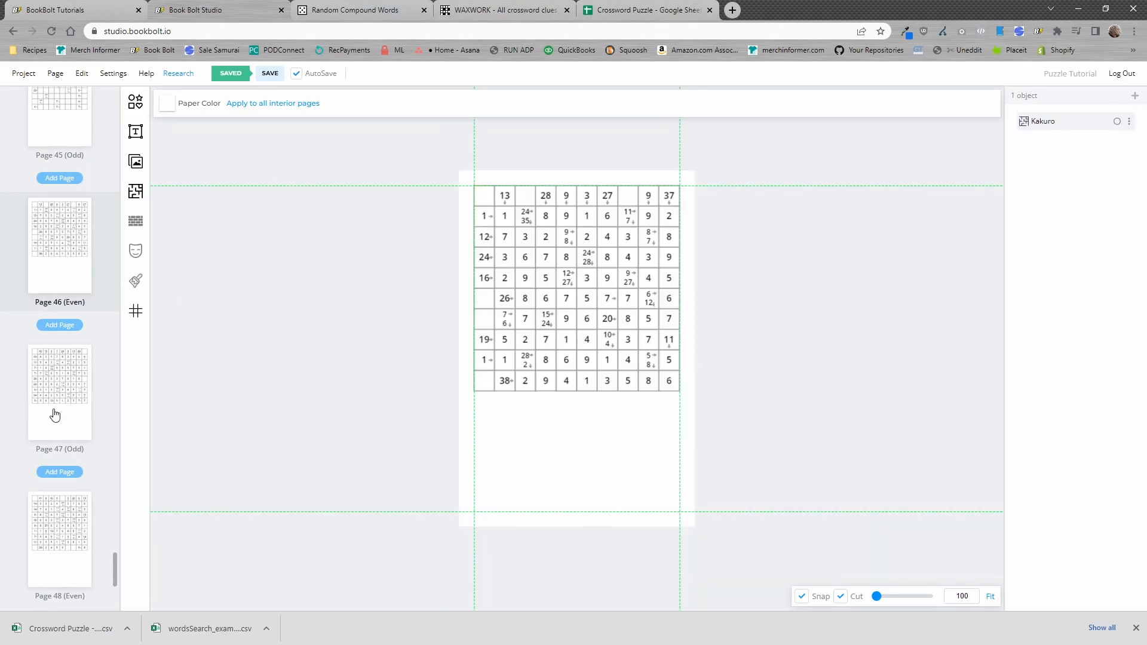
{"action": "left_click", "coordinate": [55, 415]}
{"action": "scroll", "coordinate": [92, 317], "scroll_direction": "up", "scroll_amount": 3}
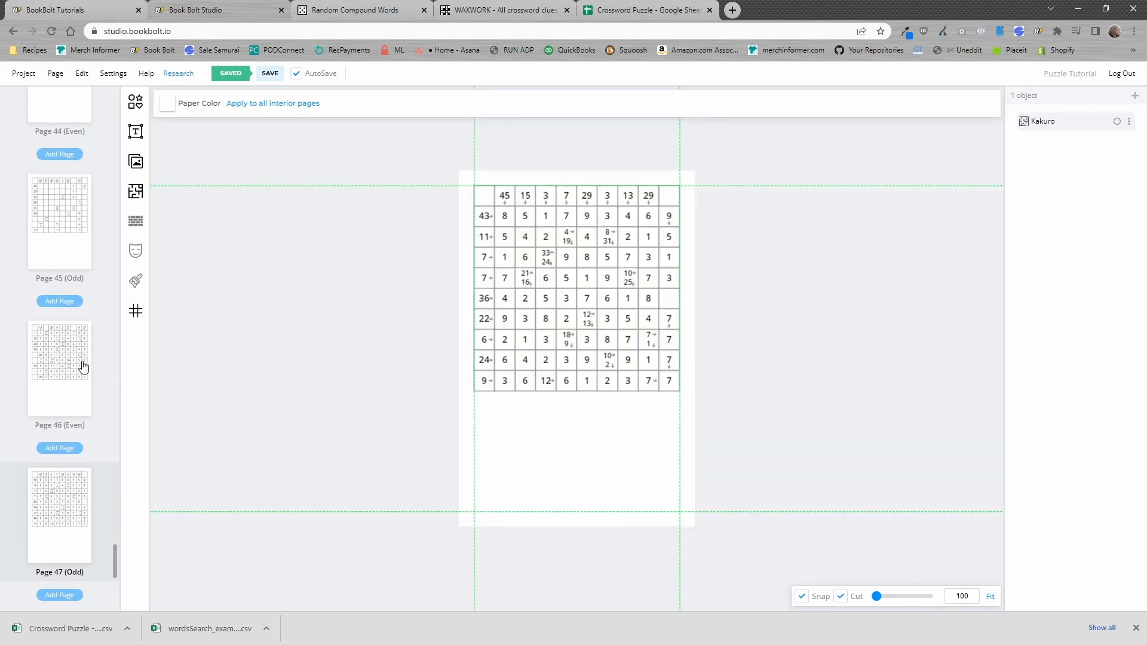
{"action": "left_click", "coordinate": [72, 410]}
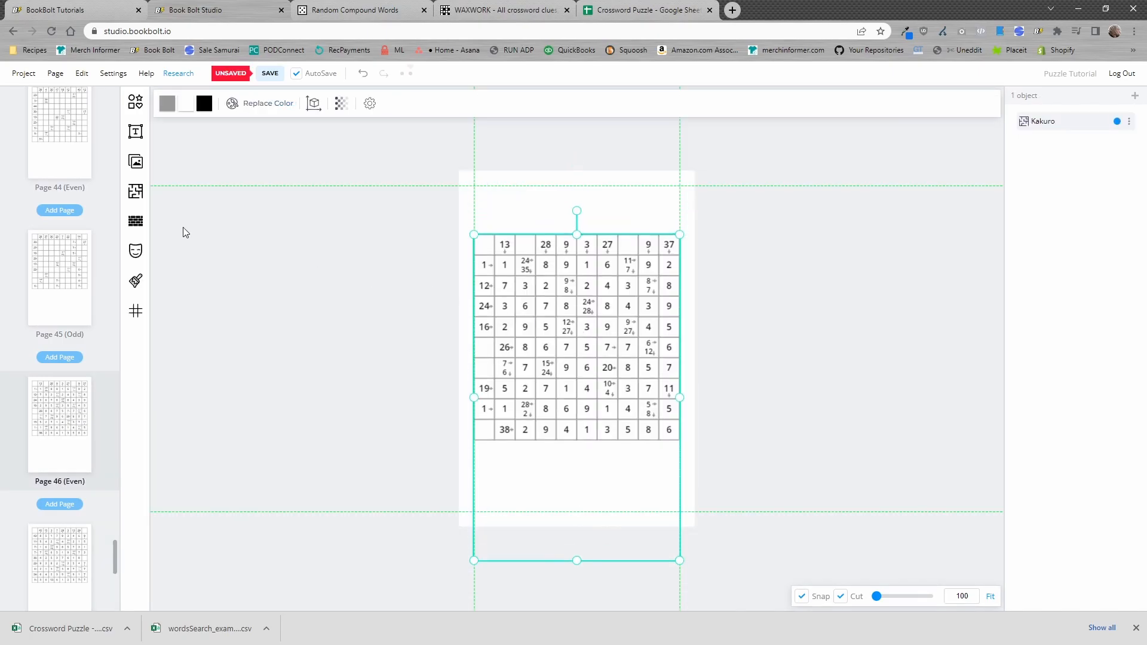
Step: Add a "Solutions" heading centered above the Kakuro solution grid on page 46
{"action": "left_click", "coordinate": [135, 131]}
{"action": "left_click", "coordinate": [239, 120]}
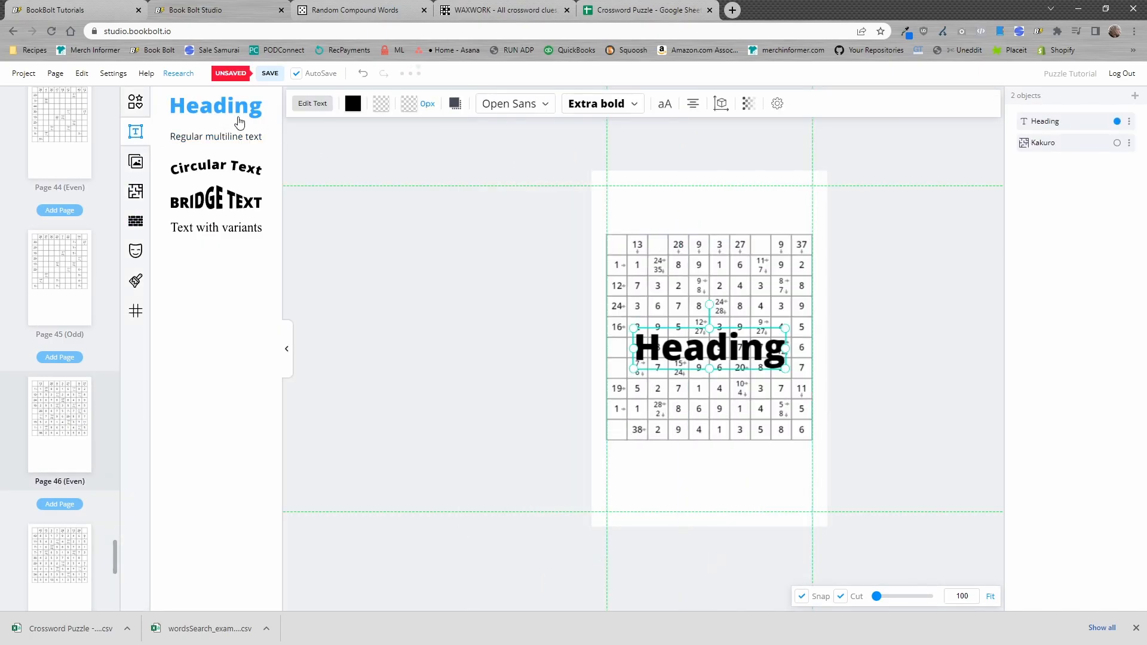
{"action": "left_click_drag", "start_coordinate": [706, 346], "coordinate": [706, 209]}
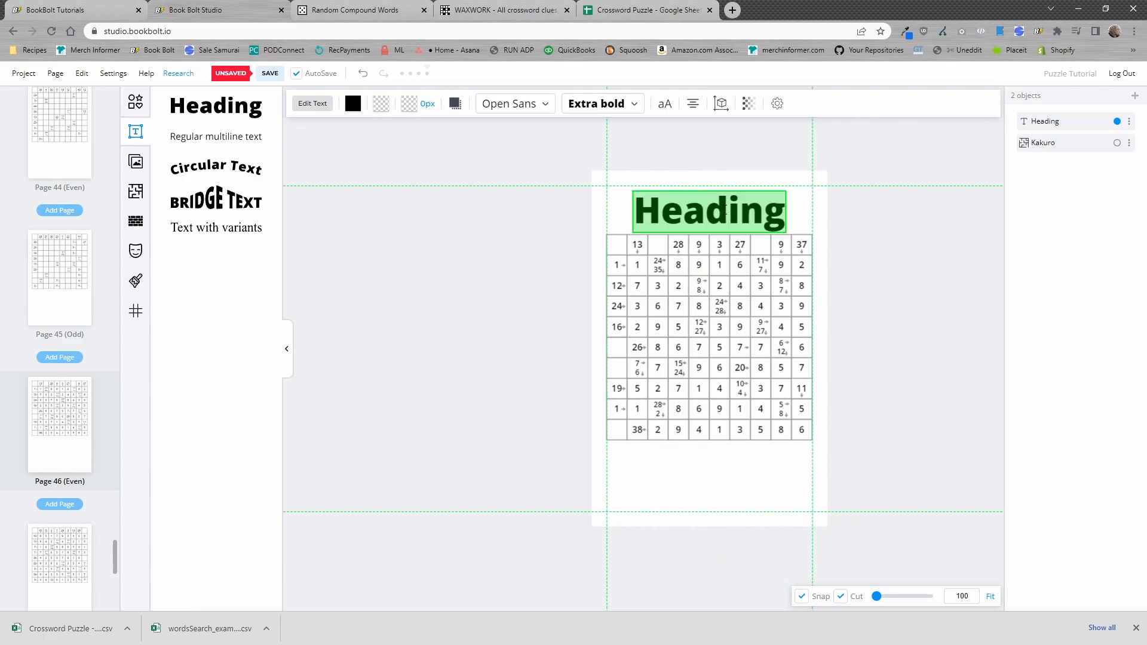
{"action": "type", "text": "Solutions"}
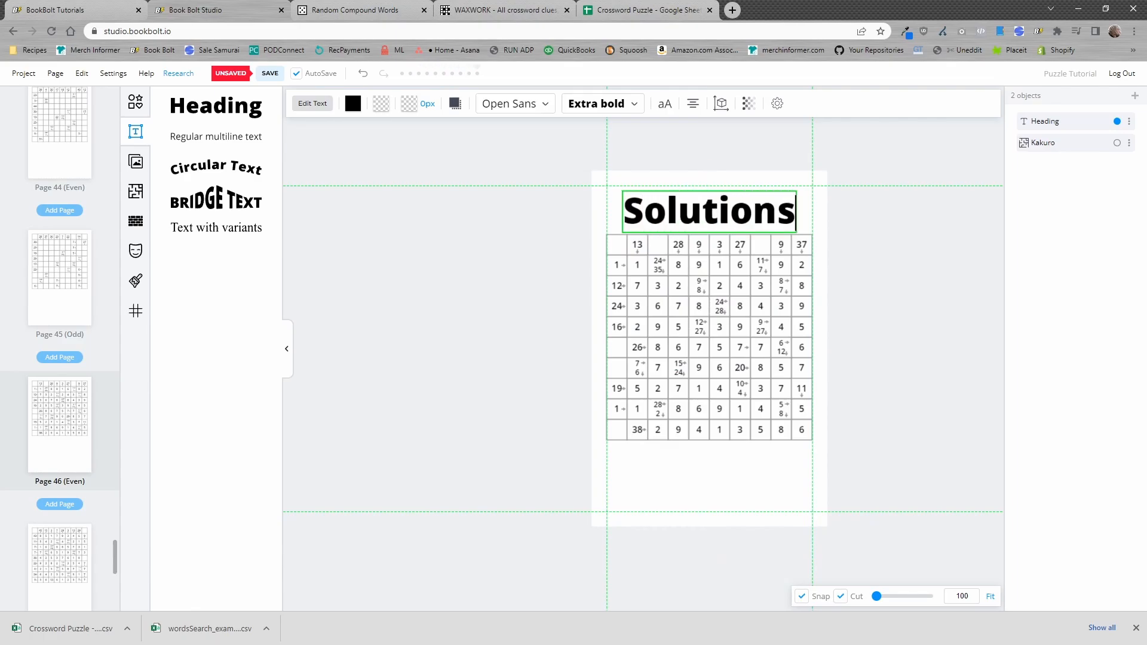
{"action": "left_click", "coordinate": [907, 441]}
{"action": "left_click", "coordinate": [740, 221]}
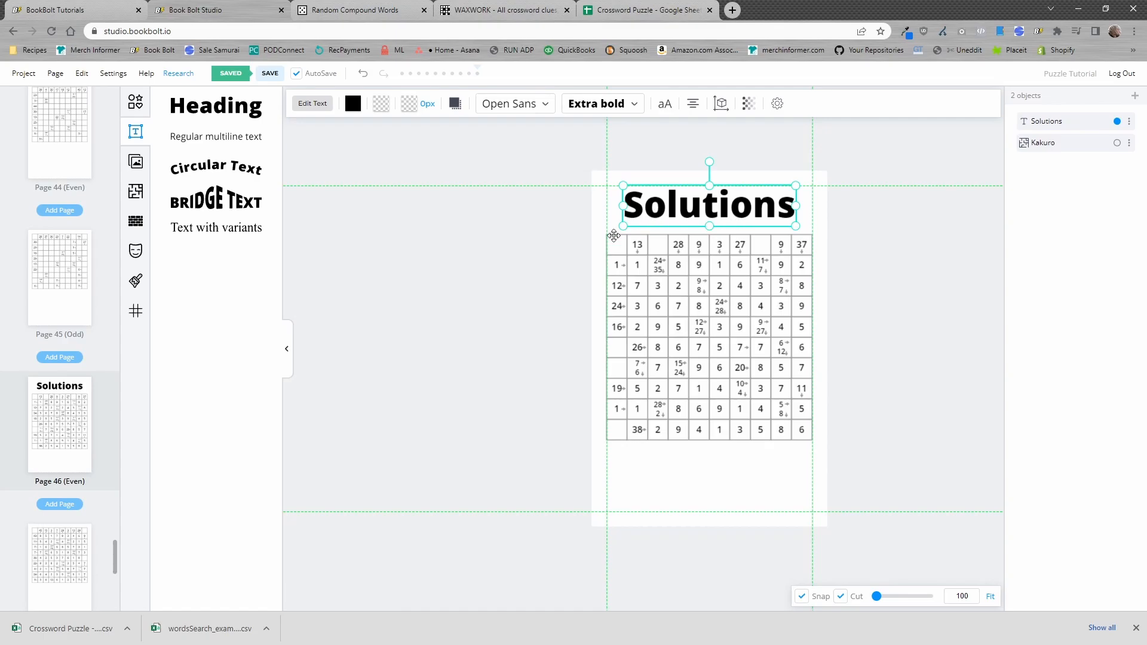
Step: Delete the circular maze from page 39 and save the project
{"action": "scroll", "coordinate": [93, 434], "scroll_direction": "up", "scroll_amount": 7}
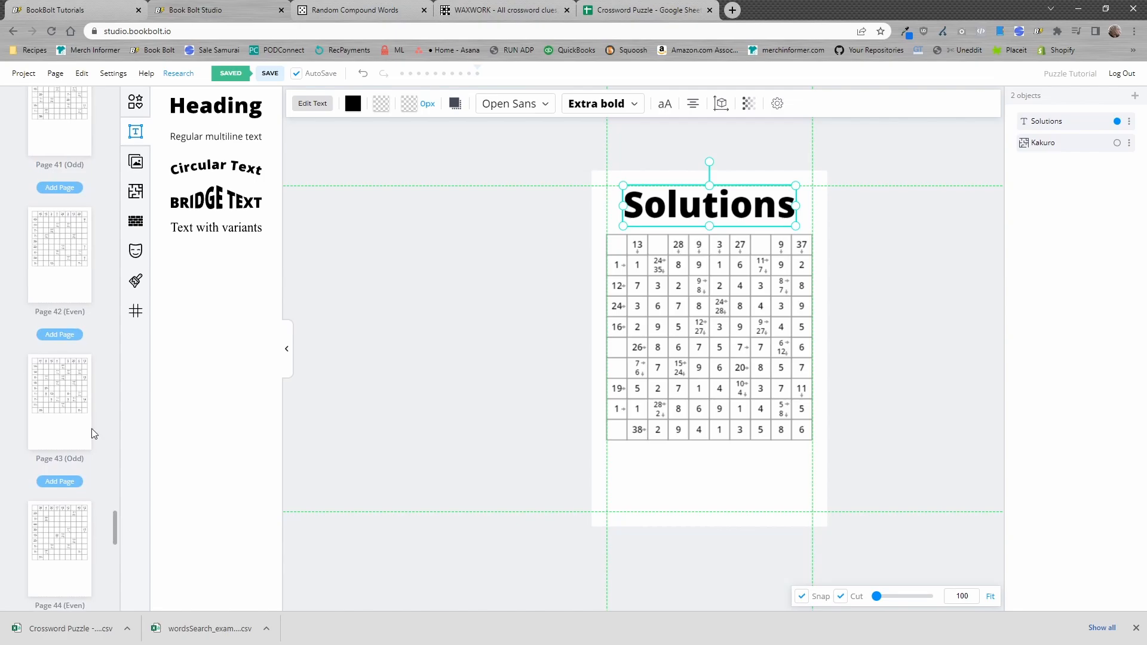
{"action": "scroll", "coordinate": [92, 429], "scroll_direction": "up", "scroll_amount": 7}
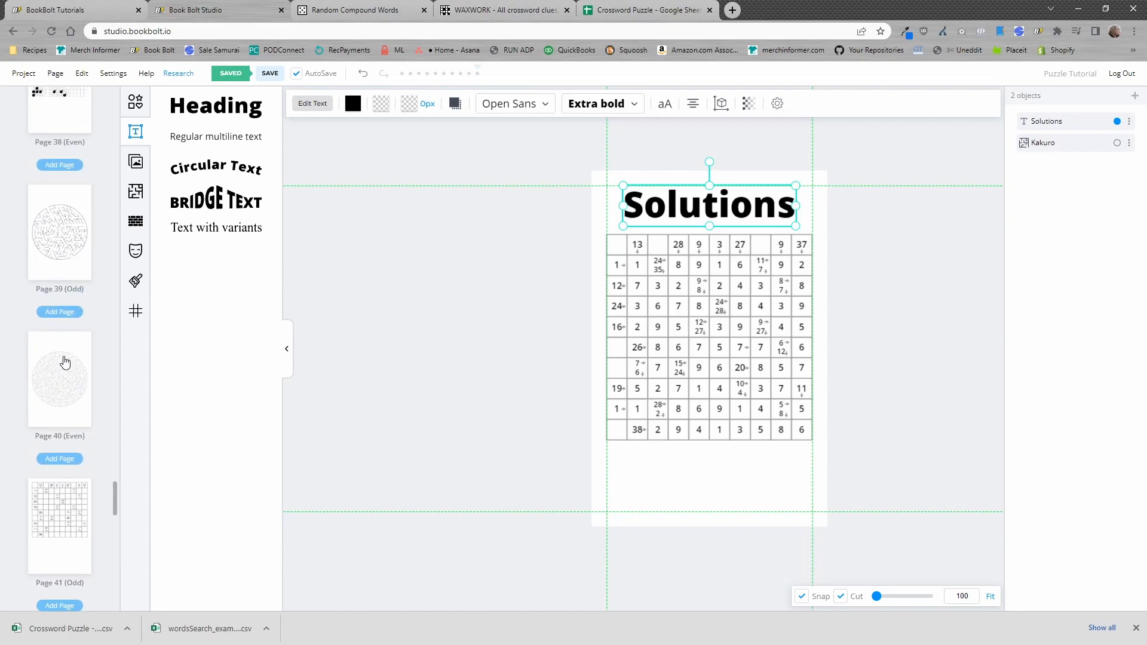
{"action": "left_click", "coordinate": [64, 401]}
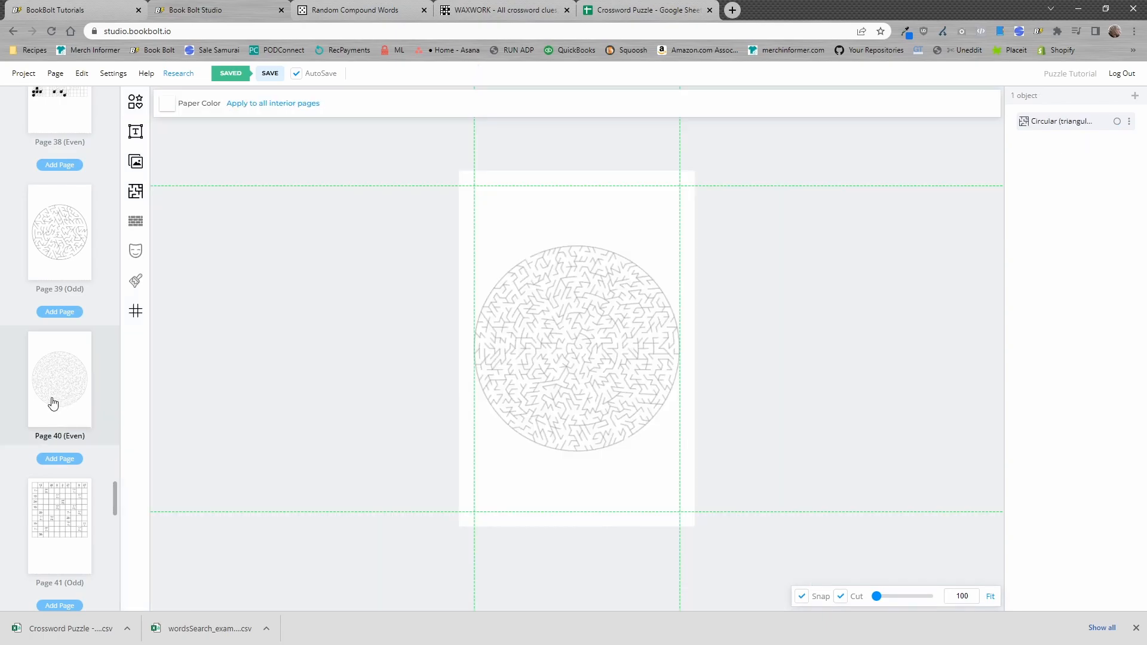
{"action": "left_click", "coordinate": [64, 254]}
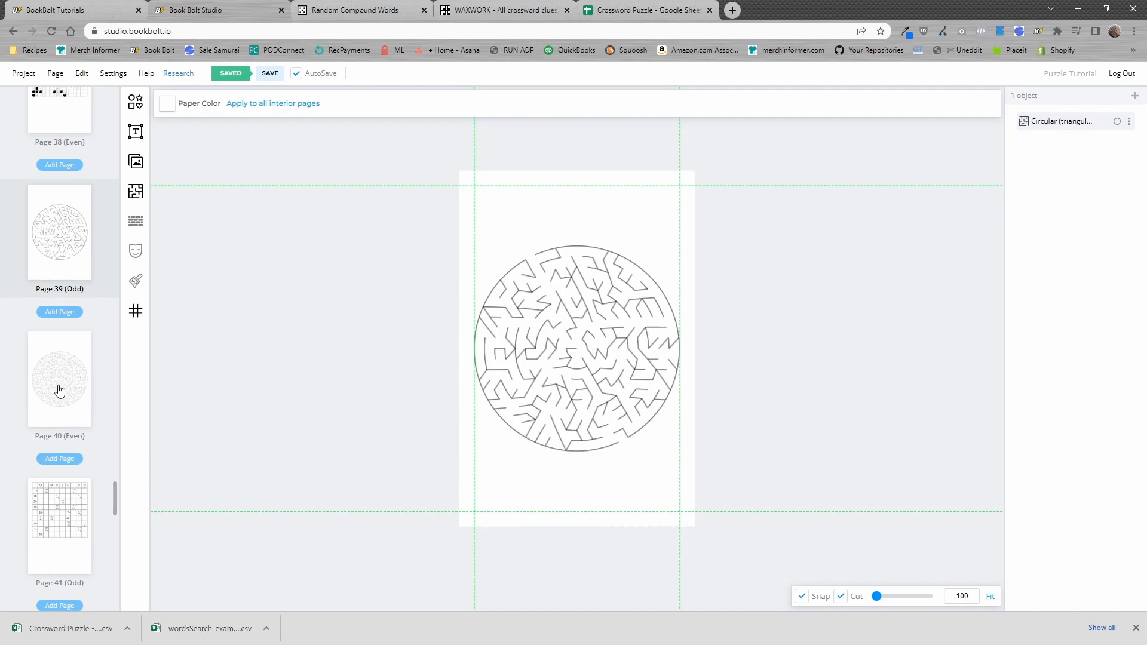
{"action": "left_click", "coordinate": [569, 357]}
{"action": "key", "text": "Delete"}
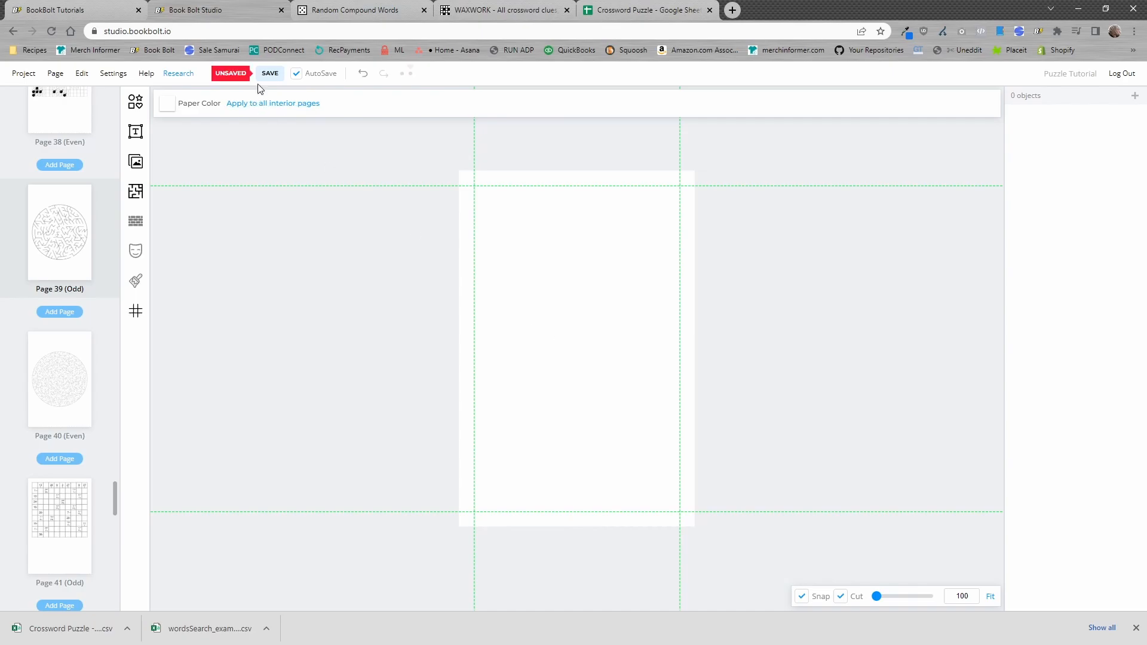
{"action": "left_click", "coordinate": [270, 73]}
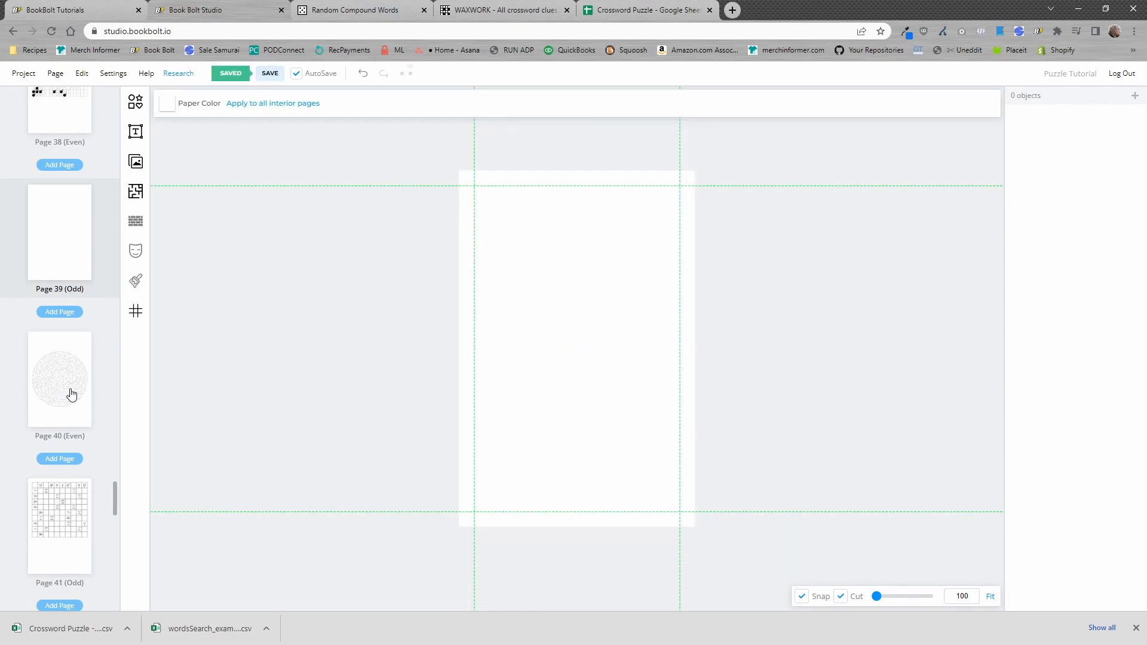
Step: Clone the circular maze page 40 onto page 39, replacing that page's content
{"action": "left_click", "coordinate": [70, 392]}
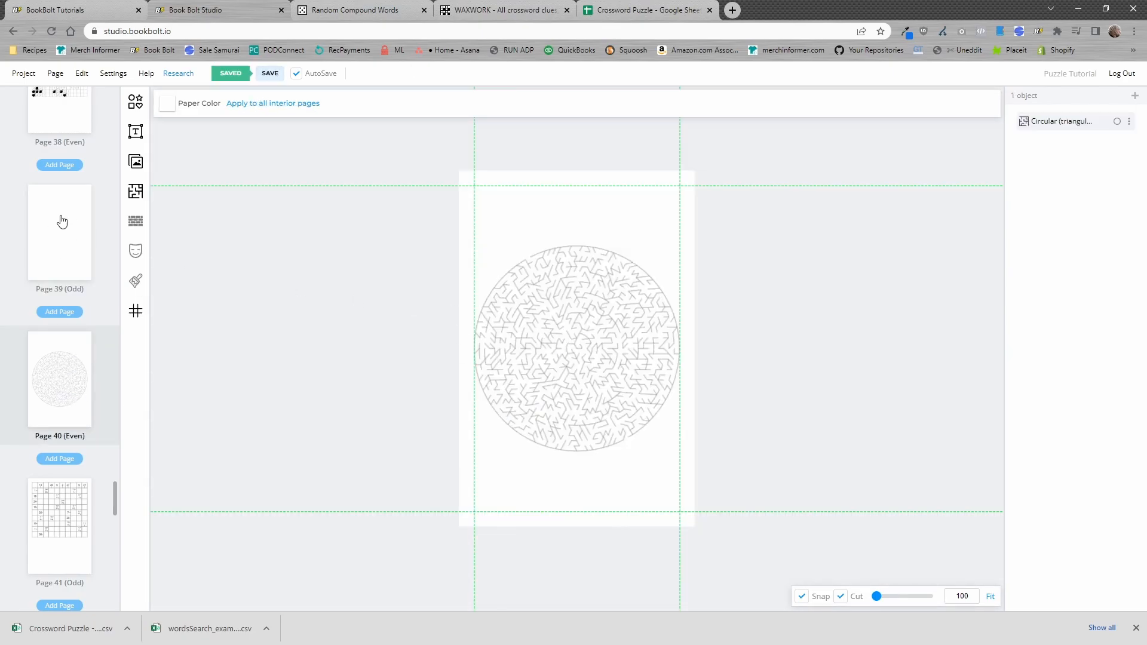
{"action": "right_click", "coordinate": [72, 382]}
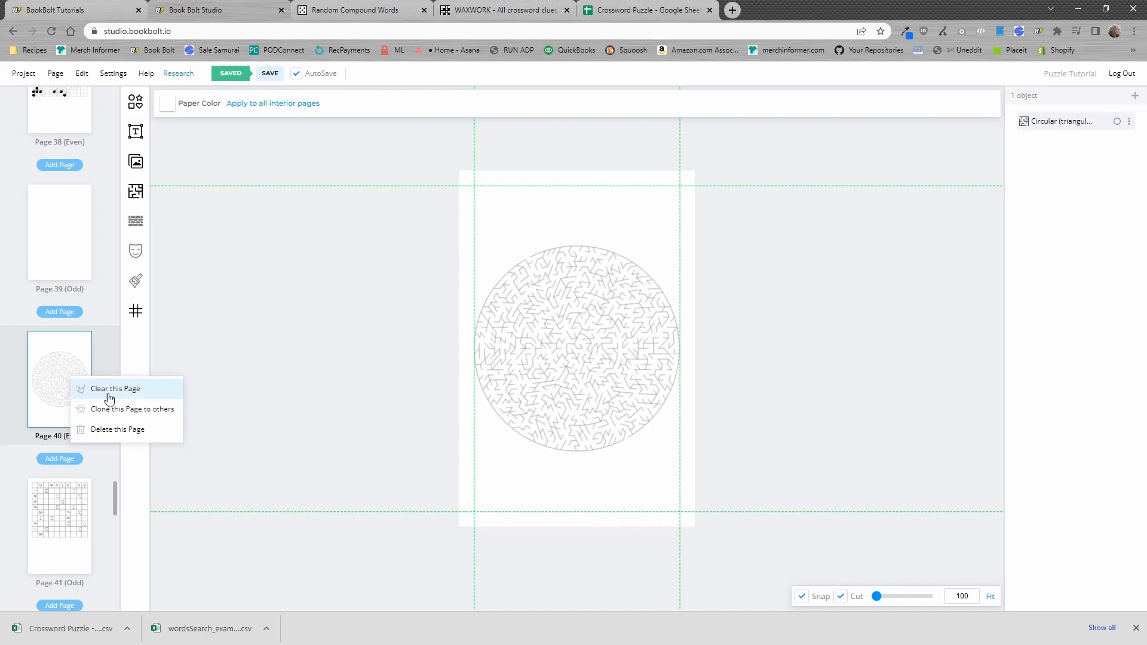
{"action": "left_click", "coordinate": [127, 408]}
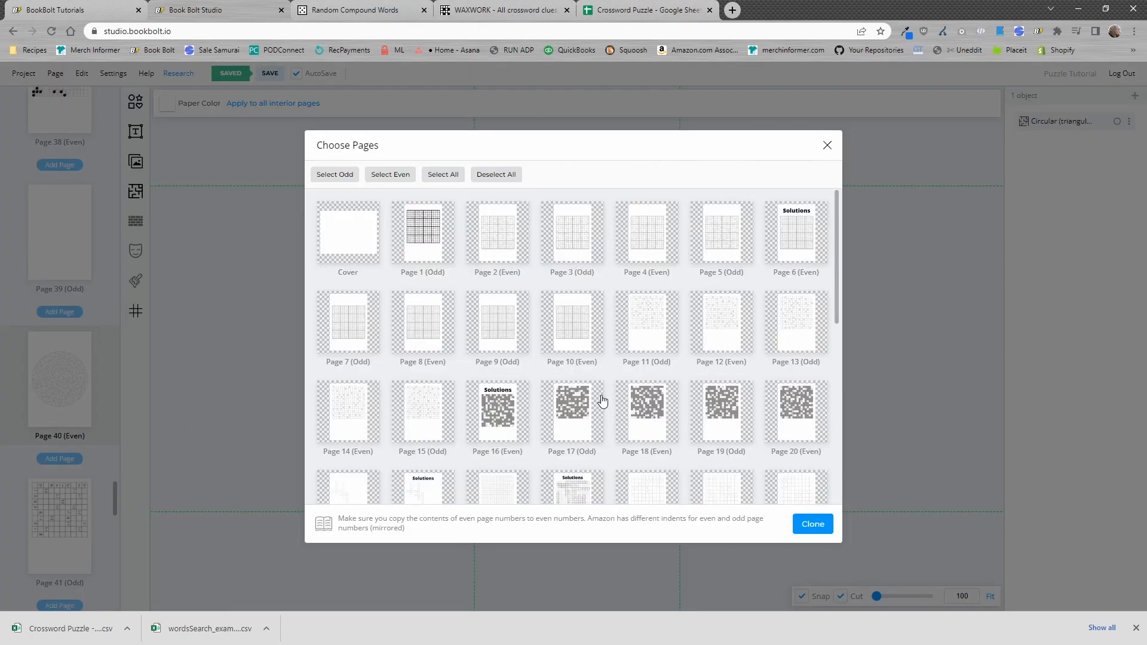
{"action": "scroll", "coordinate": [602, 400], "scroll_direction": "down", "scroll_amount": 6}
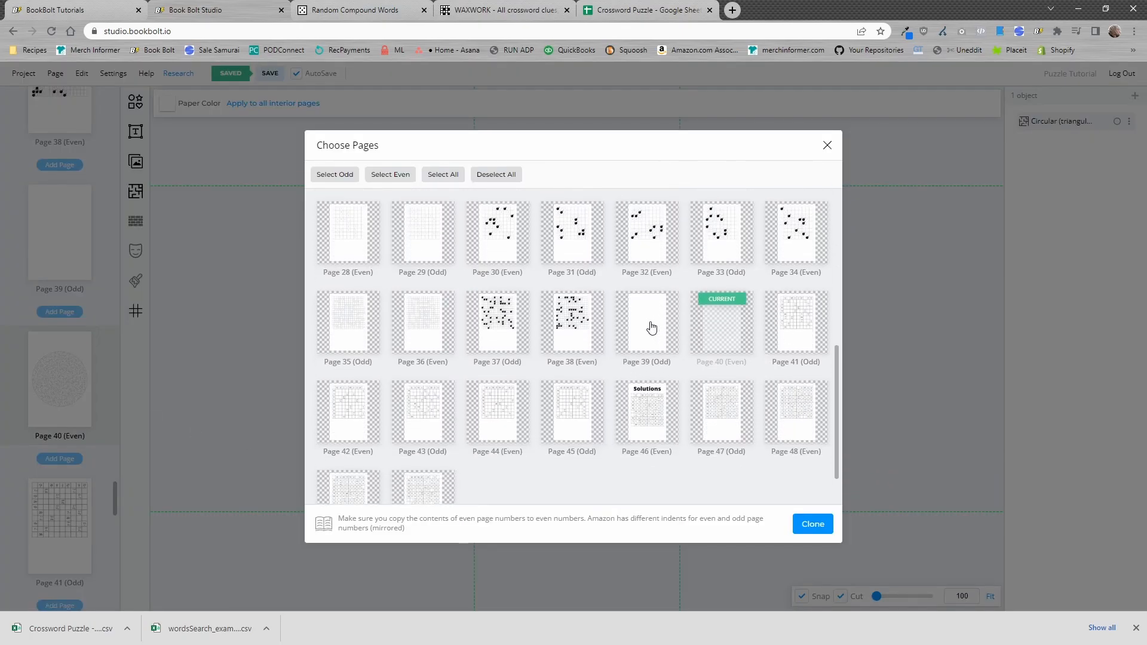
{"action": "left_click", "coordinate": [651, 327]}
{"action": "left_click", "coordinate": [812, 524]}
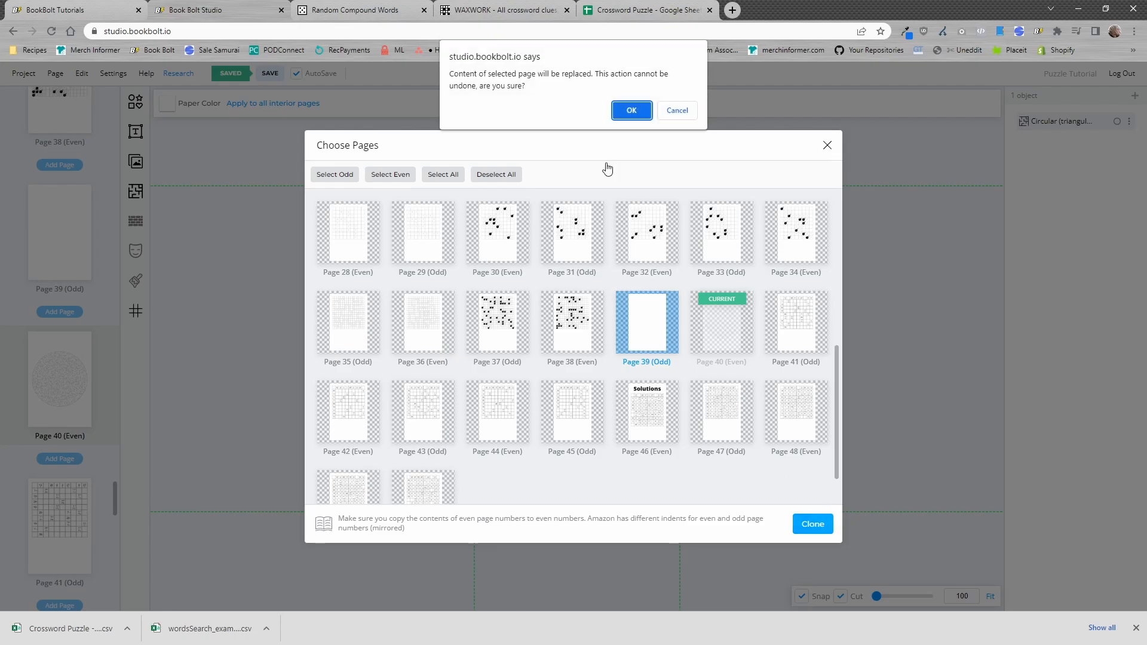
{"action": "left_click", "coordinate": [628, 111]}
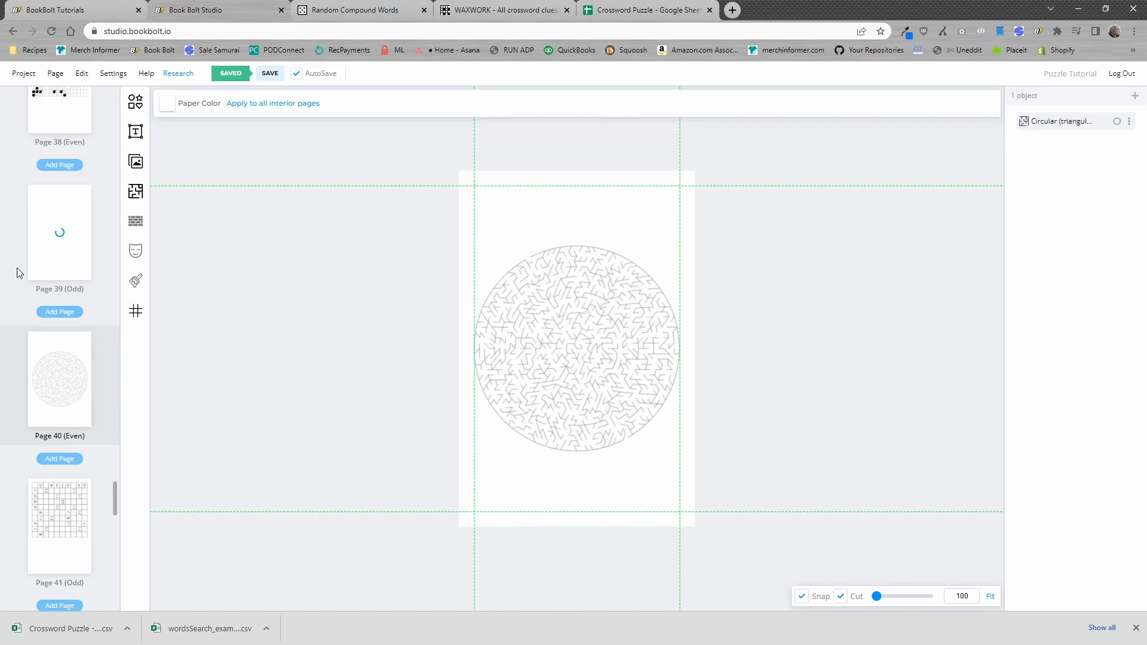
Step: Change the line color of the circular maze on page 39 to red
{"action": "left_click", "coordinate": [76, 263]}
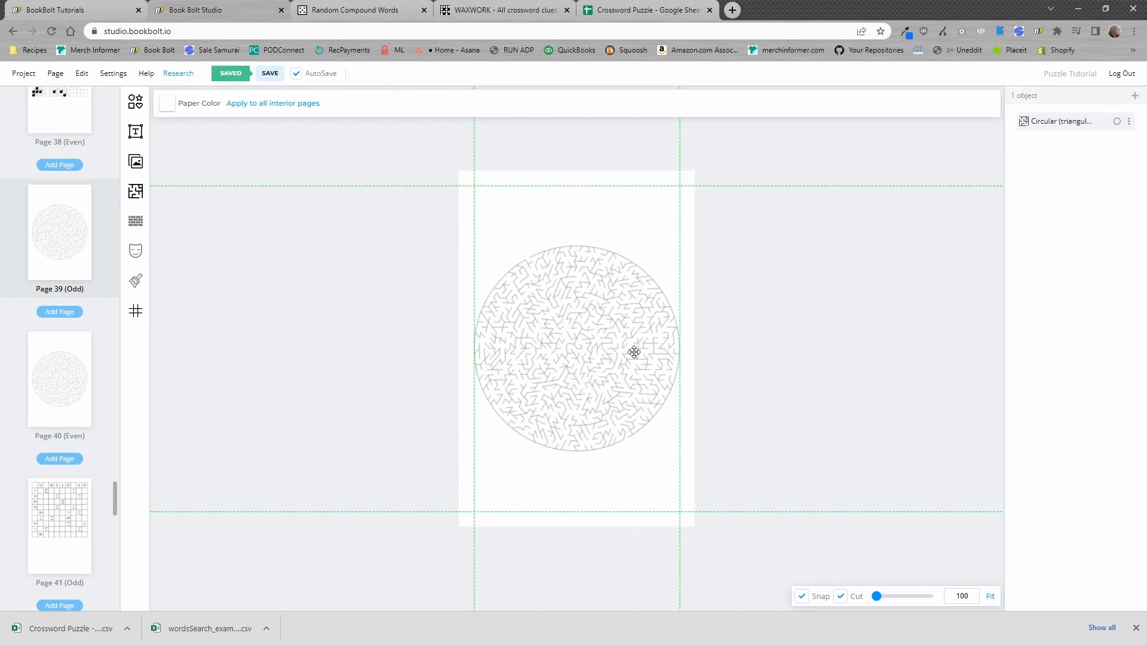
{"action": "left_click", "coordinate": [512, 318]}
{"action": "left_click", "coordinate": [167, 106]}
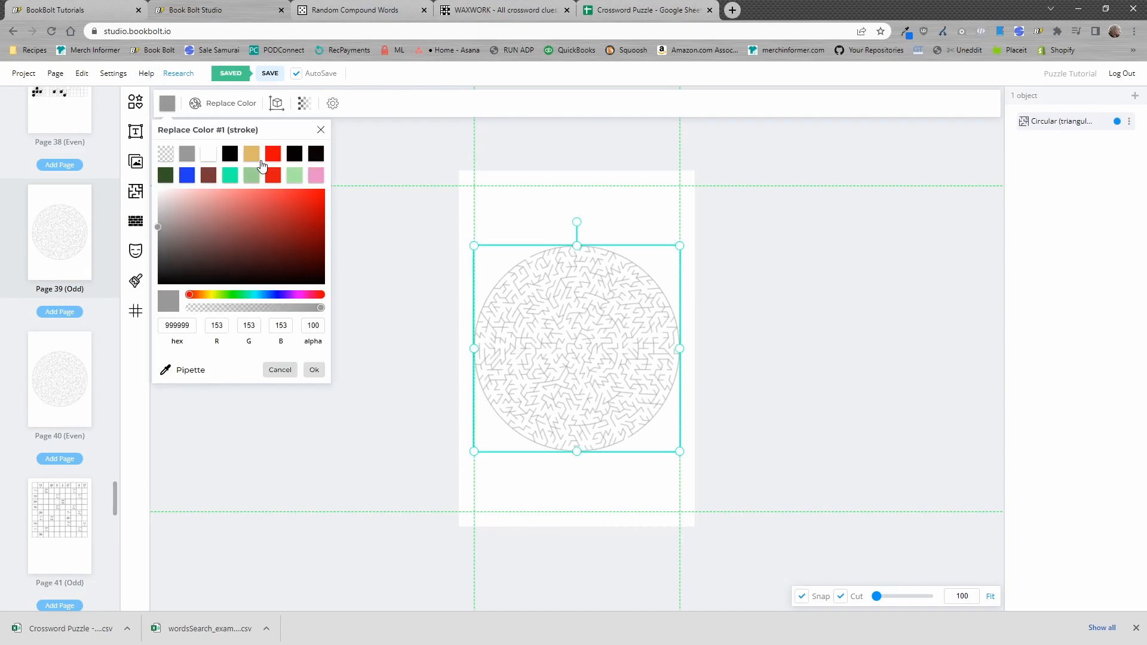
{"action": "left_click", "coordinate": [295, 156]}
{"action": "mouse_move", "coordinate": [283, 193]}
{"action": "left_mouse_down"}
{"action": "mouse_move", "coordinate": [301, 206]}
{"action": "mouse_move", "coordinate": [277, 203]}
{"action": "left_mouse_up"}
{"action": "left_click", "coordinate": [314, 370]}
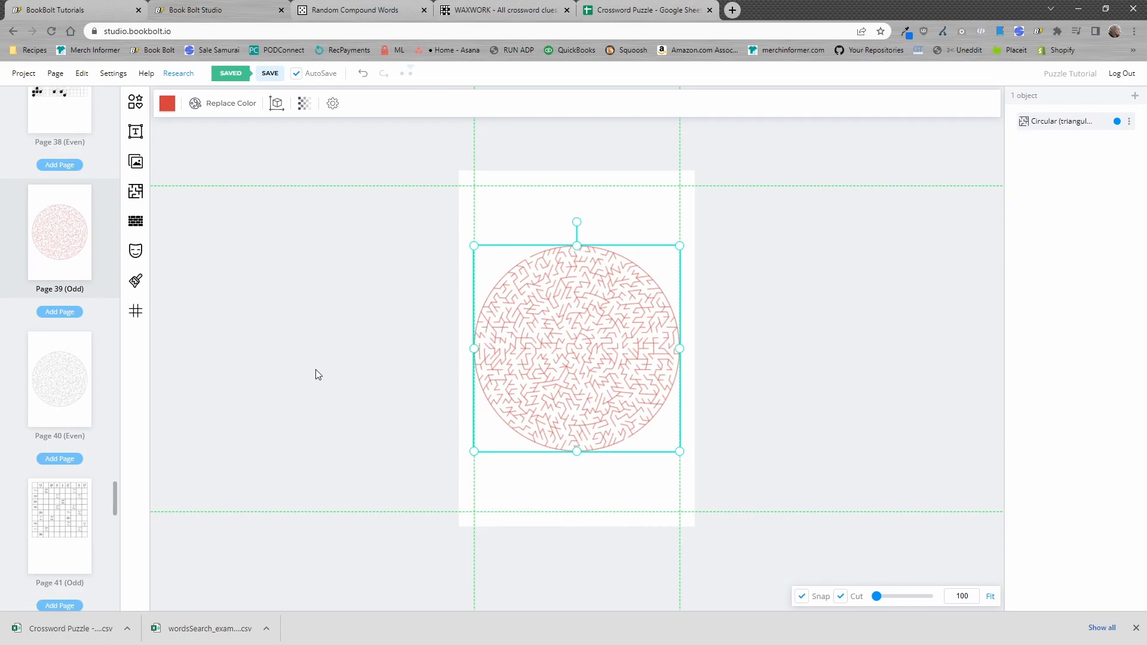
Step: Open MineFinder solution page 37 and move its grid down to leave room above it
{"action": "scroll", "coordinate": [89, 441], "scroll_direction": "down", "scroll_amount": 7}
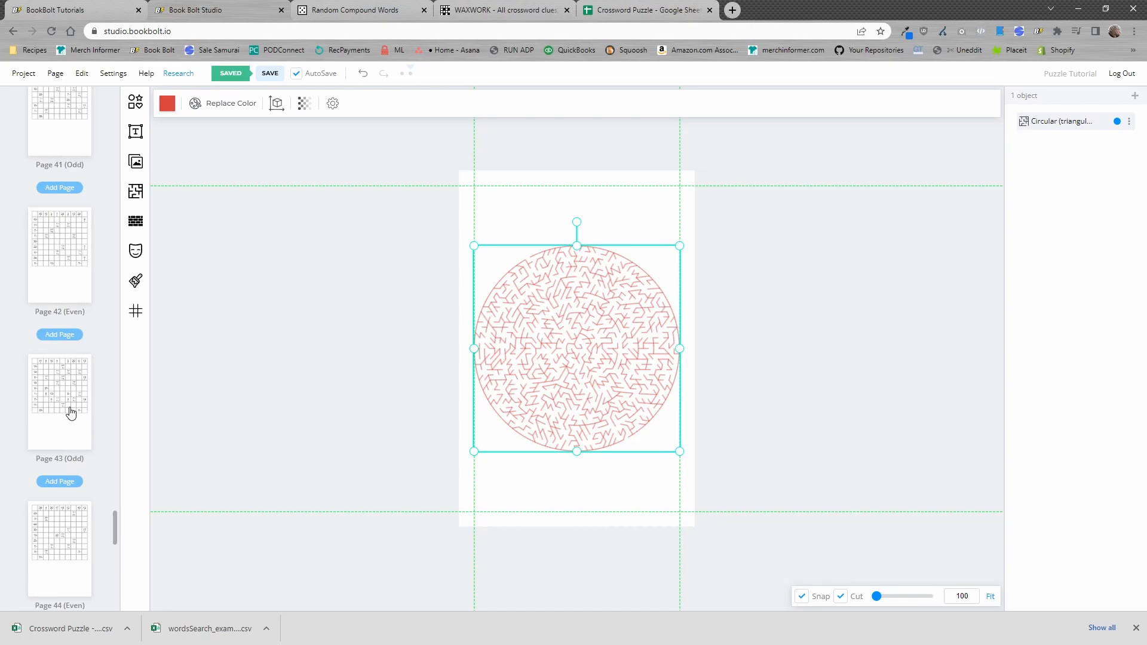
{"action": "scroll", "coordinate": [71, 411], "scroll_direction": "up", "scroll_amount": 15}
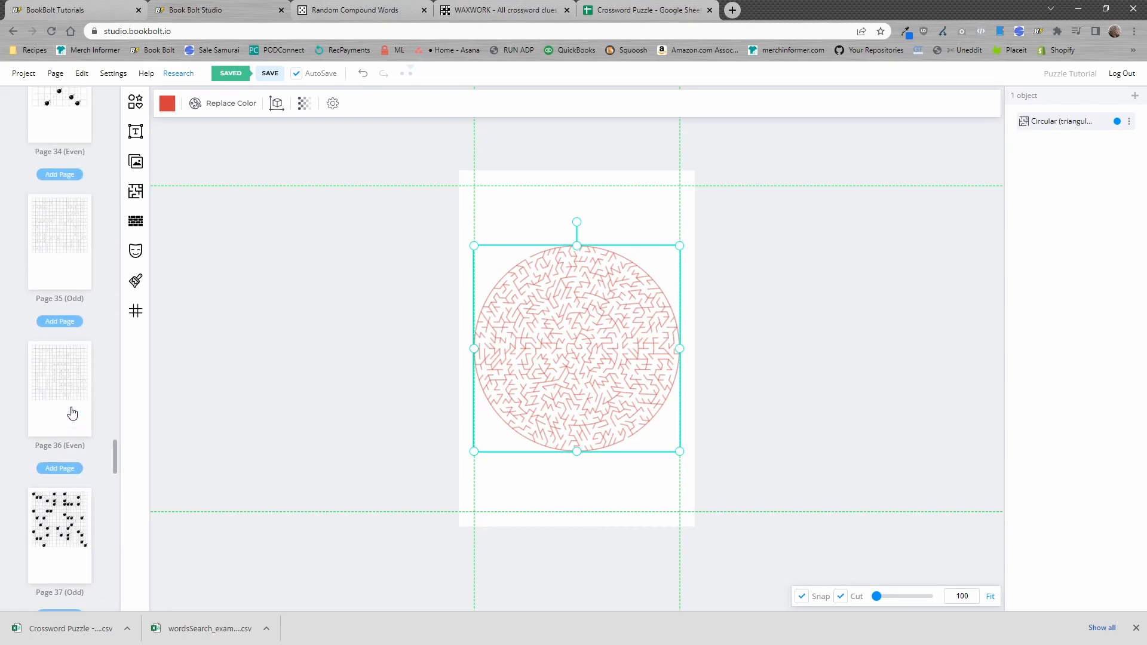
{"action": "scroll", "coordinate": [81, 389], "scroll_direction": "up", "scroll_amount": 4}
{"action": "scroll", "coordinate": [82, 390], "scroll_direction": "down", "scroll_amount": 4}
{"action": "scroll", "coordinate": [84, 453], "scroll_direction": "down", "scroll_amount": 4}
{"action": "left_click", "coordinate": [64, 322]}
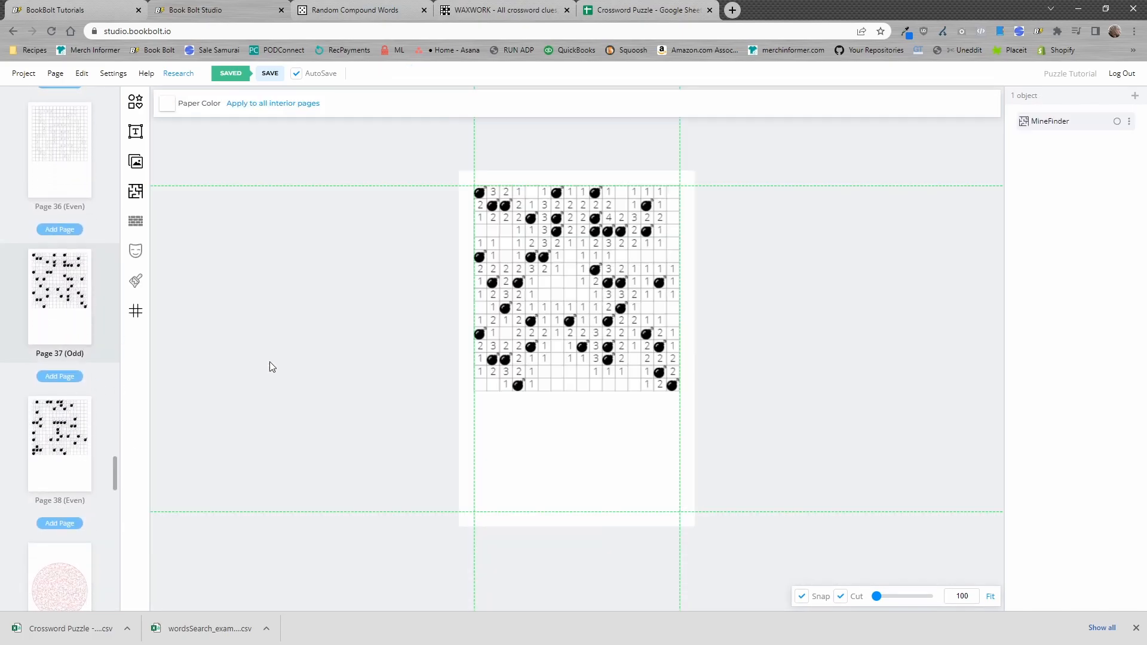
{"action": "left_click_drag", "start_coordinate": [568, 305], "coordinate": [567, 366]}
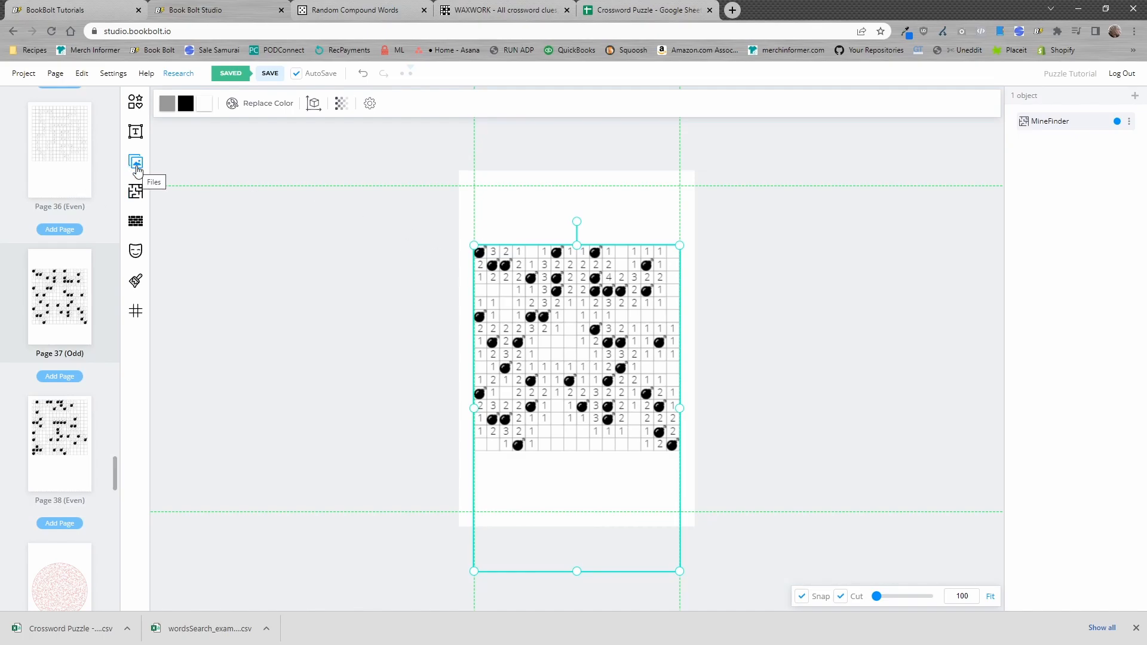
Step: Insert the uploaded United States flag image on page 37, enlarge it, and center it across the page width
{"action": "left_click", "coordinate": [136, 167]}
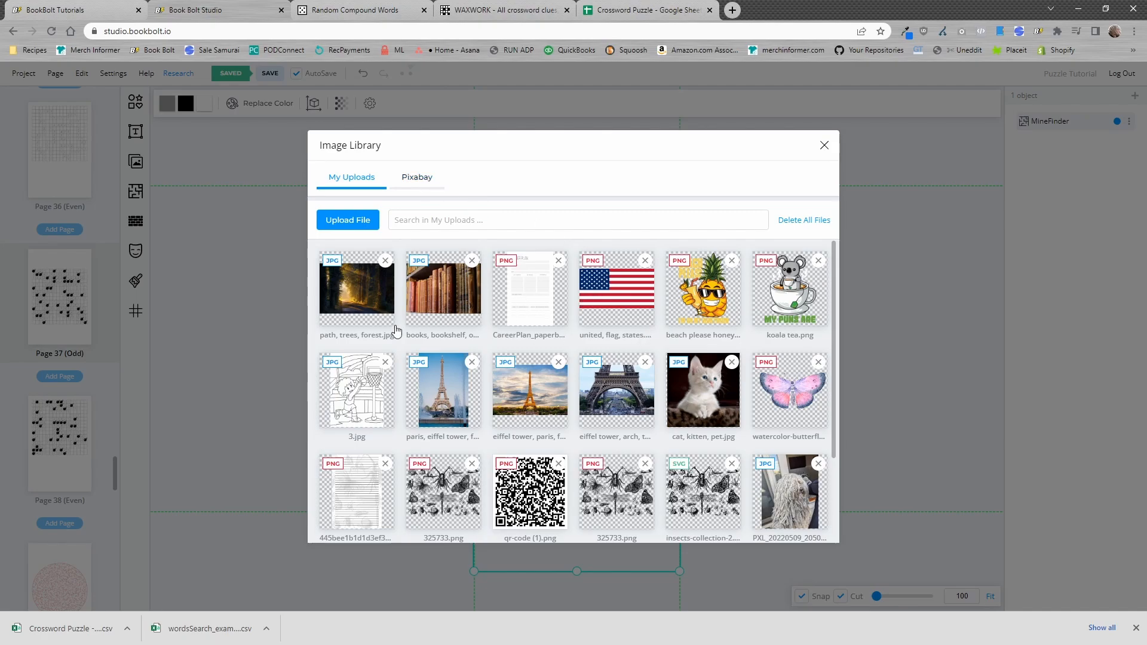
{"action": "left_click", "coordinate": [620, 302]}
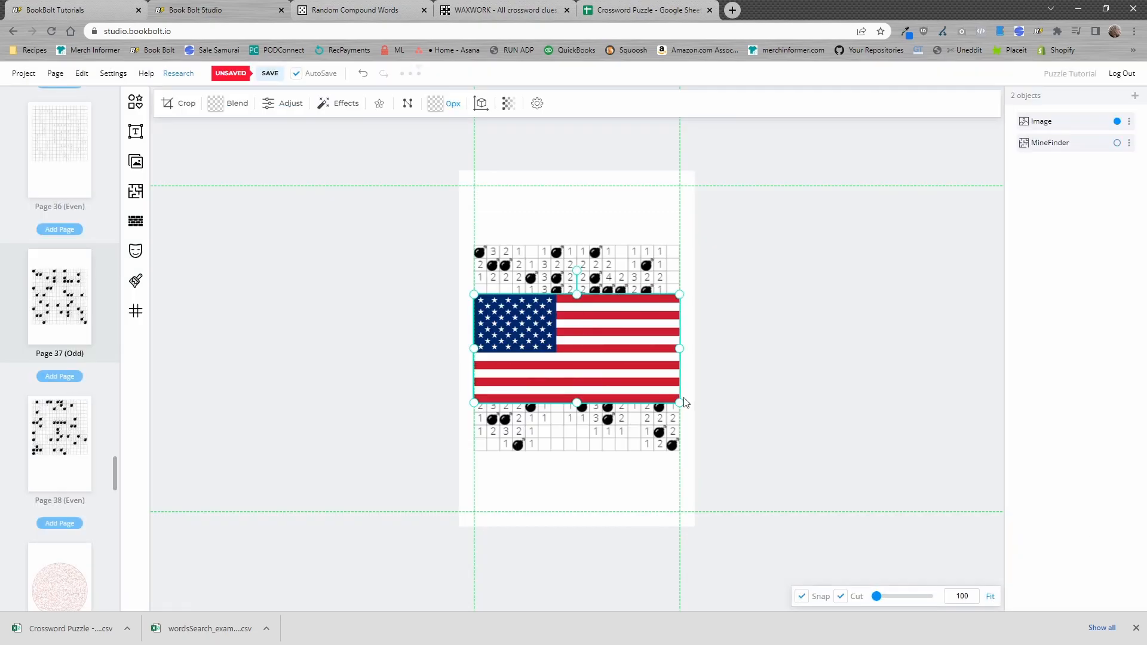
{"action": "left_click_drag", "start_coordinate": [680, 402], "coordinate": [720, 520]}
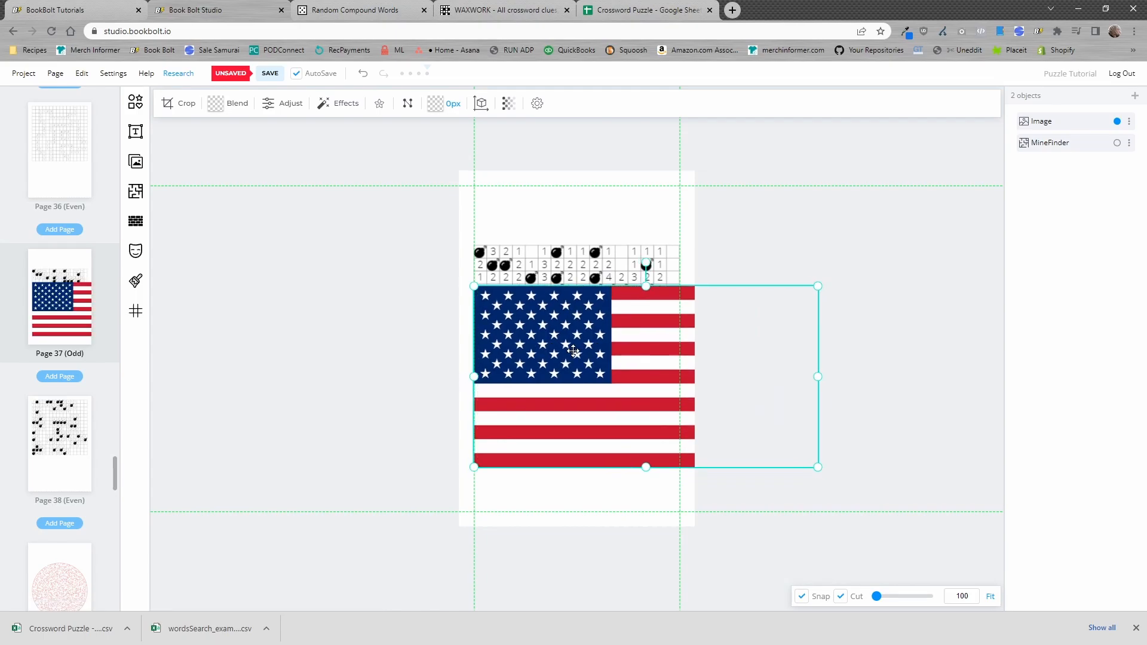
{"action": "scroll", "coordinate": [577, 349], "scroll_direction": "up", "scroll_amount": 5}
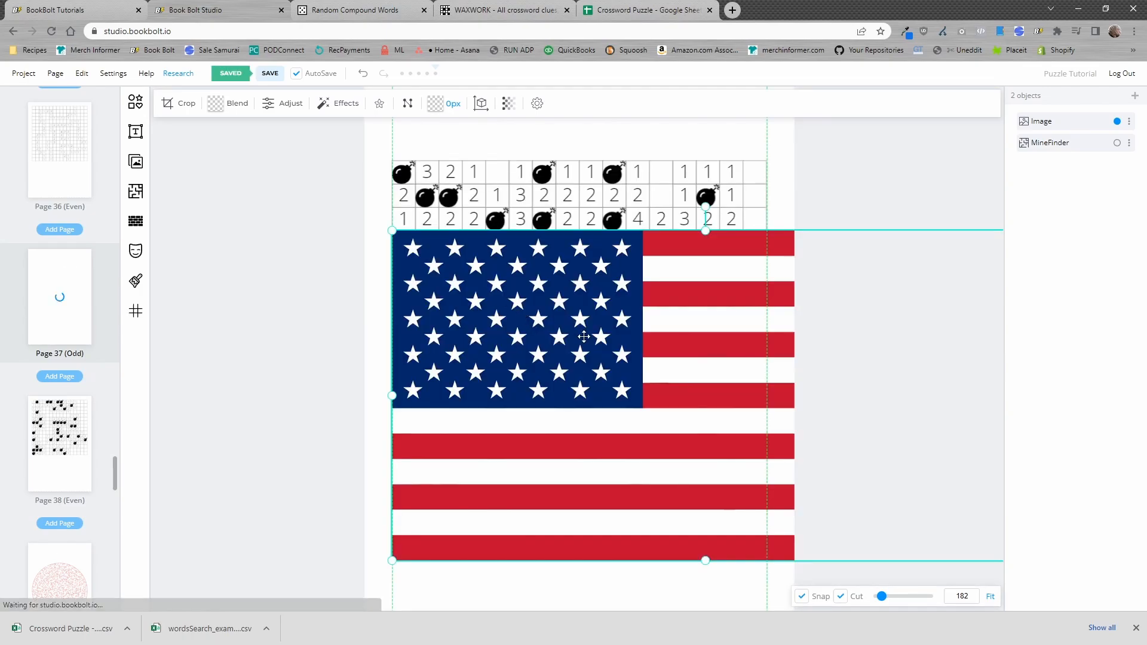
{"action": "left_click_drag", "start_coordinate": [710, 361], "coordinate": [629, 336]}
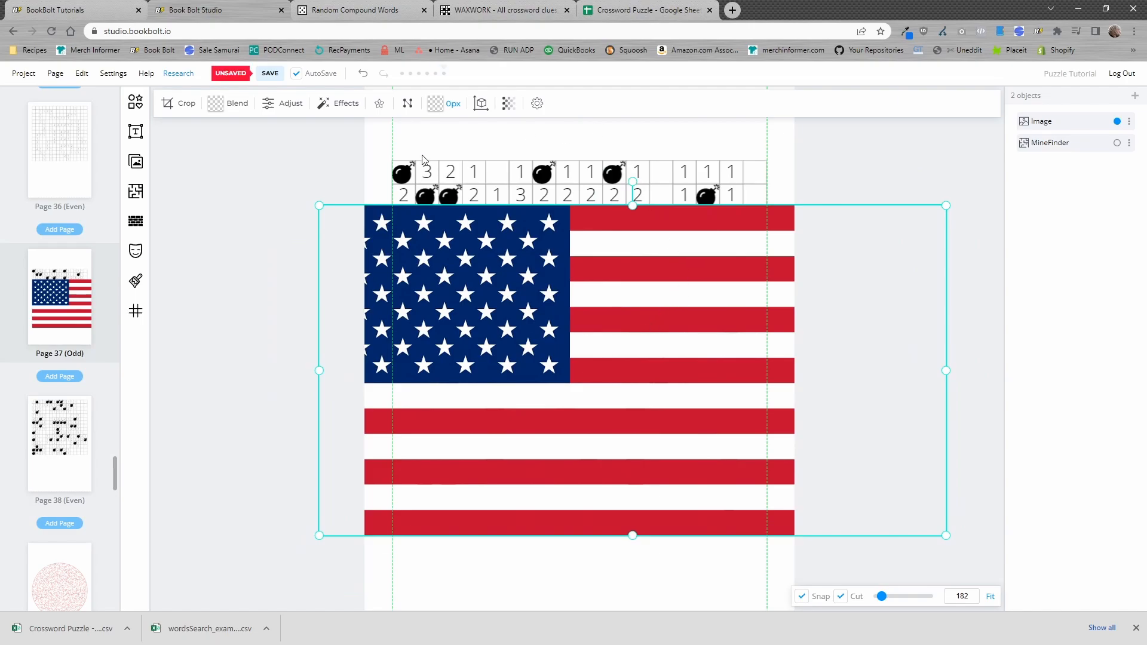
Step: Stretch the flag image vertically and horizontally and shift it to cover the whole of page 37
{"action": "scroll", "coordinate": [550, 274], "scroll_direction": "down", "scroll_amount": 5}
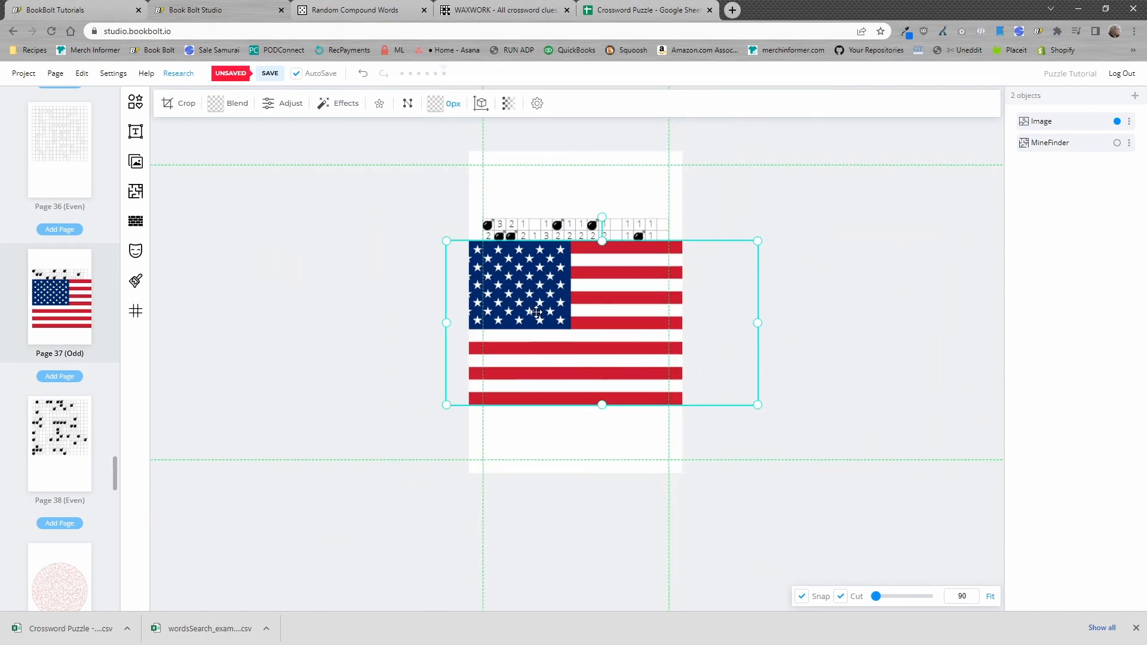
{"action": "left_click_drag", "start_coordinate": [601, 240], "coordinate": [605, 150]}
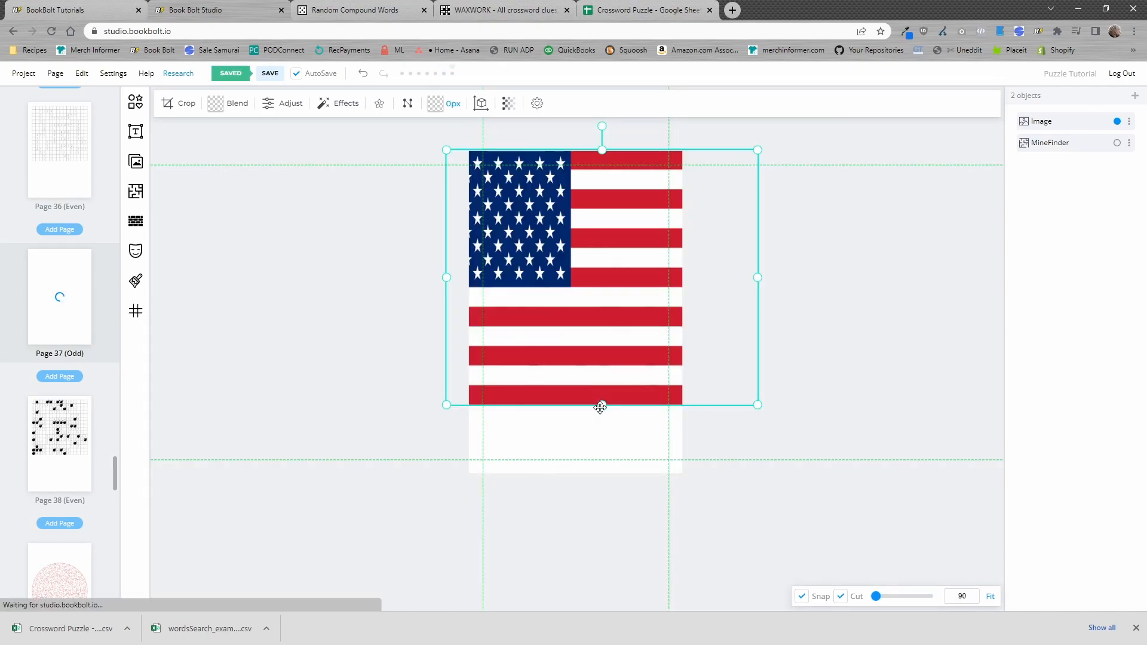
{"action": "left_click_drag", "start_coordinate": [600, 407], "coordinate": [602, 484]}
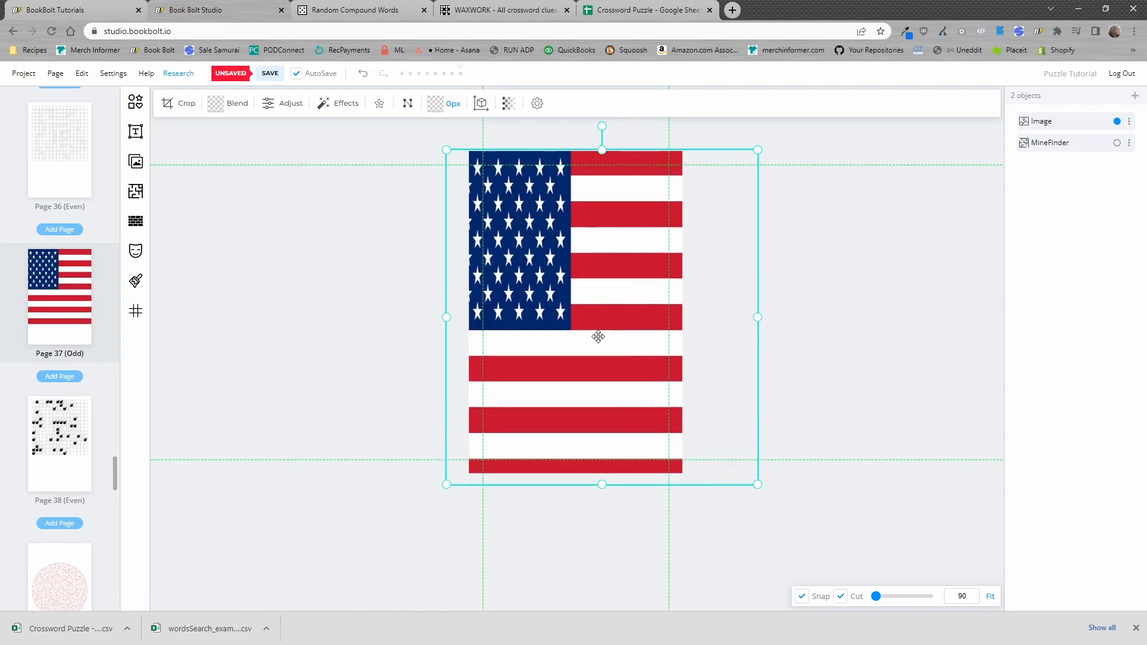
{"action": "left_click_drag", "start_coordinate": [758, 316], "coordinate": [896, 315]}
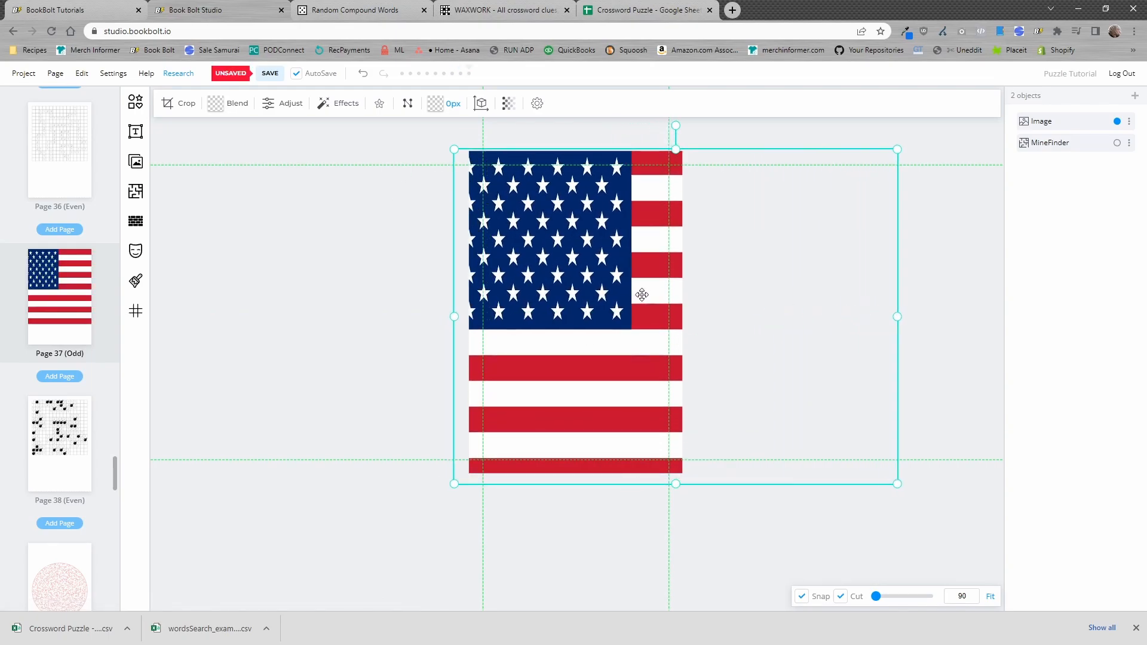
{"action": "left_click_drag", "start_coordinate": [641, 295], "coordinate": [648, 294]}
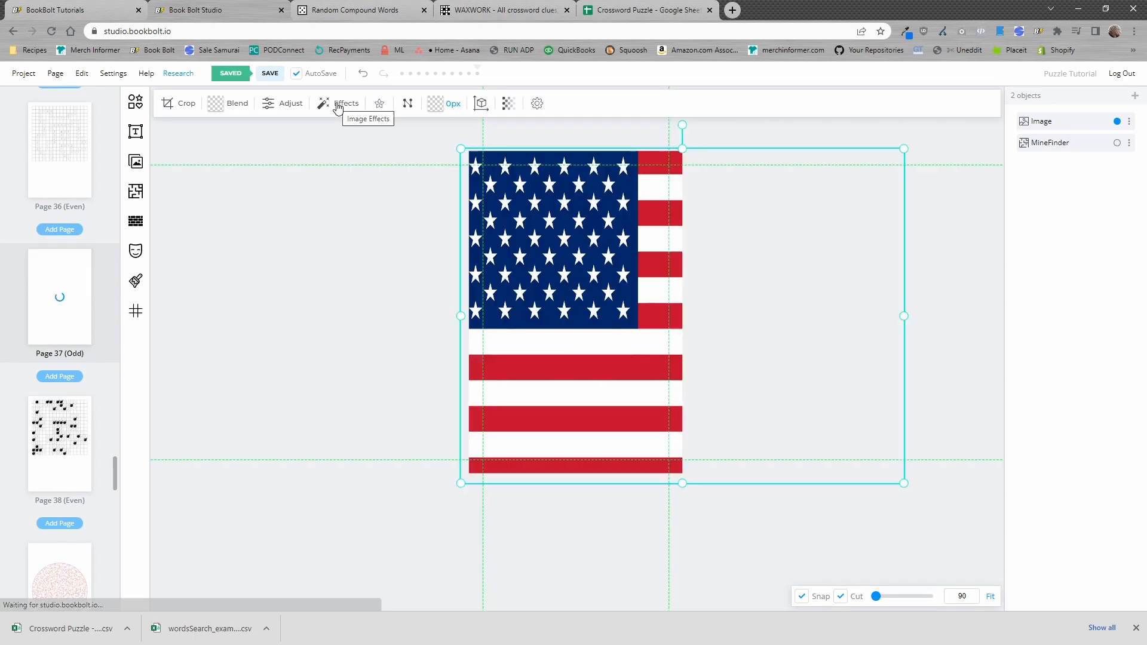
Step: Apply the Black & White effect to the flag image and save the project
{"action": "left_click", "coordinate": [338, 105]}
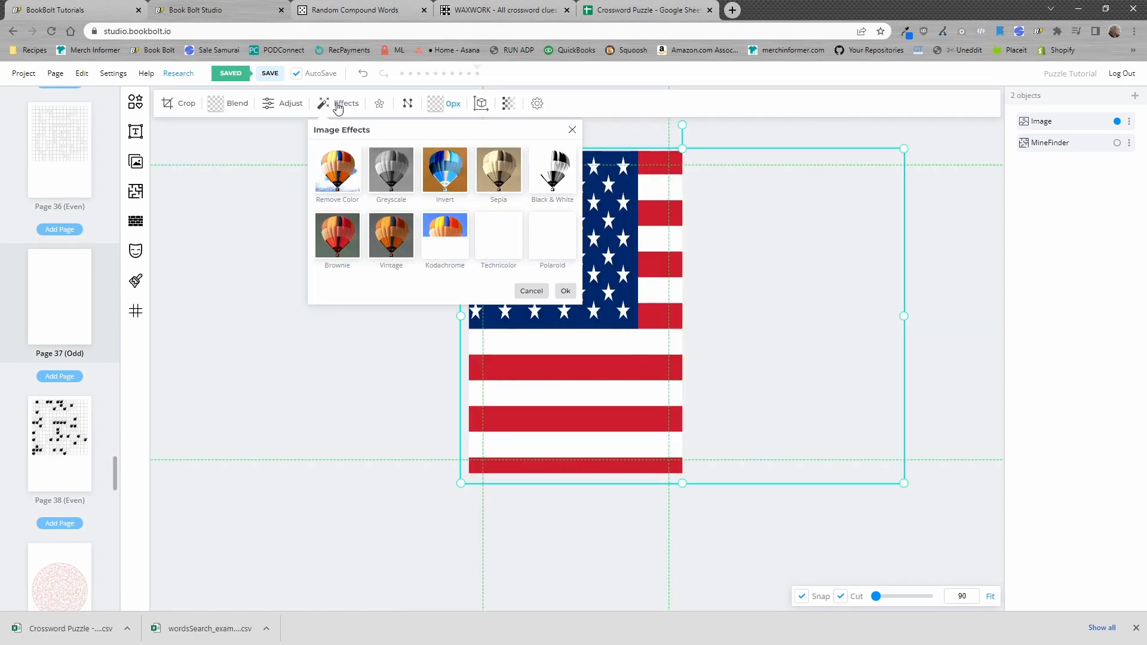
{"action": "left_click", "coordinate": [557, 182]}
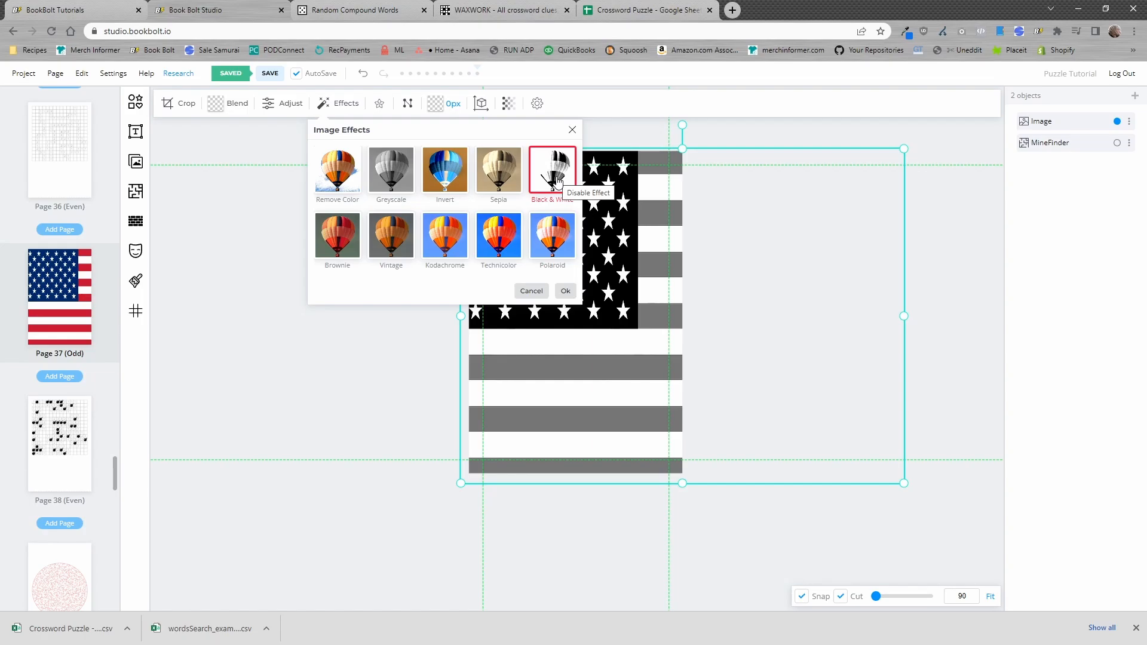
{"action": "left_click", "coordinate": [565, 292]}
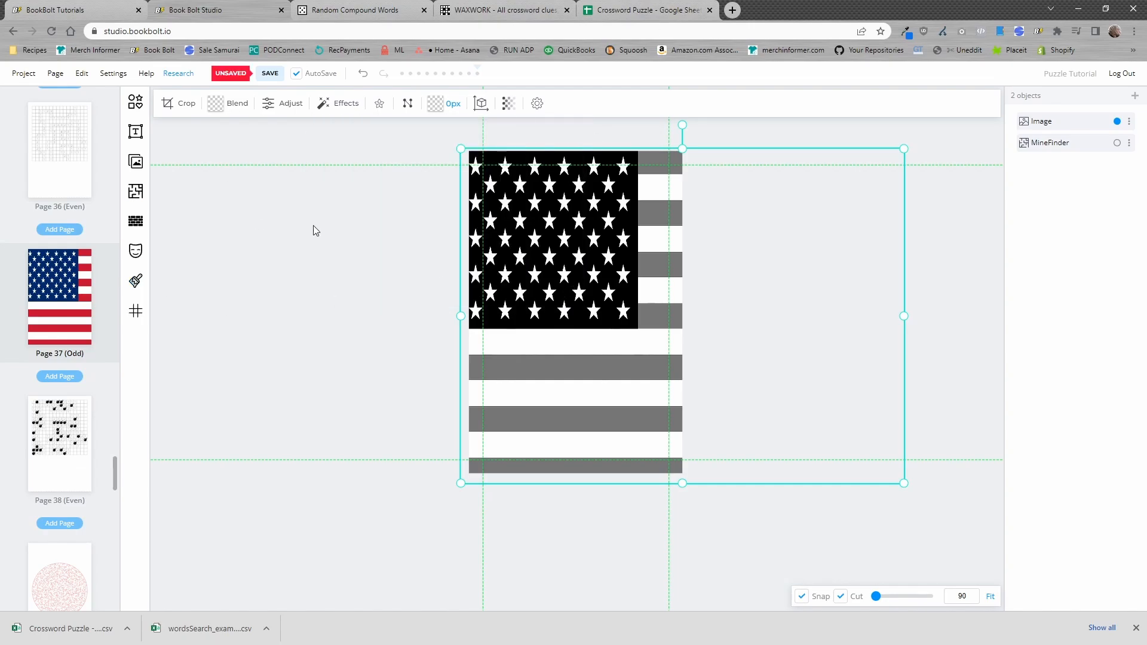
{"action": "left_click", "coordinate": [268, 78]}
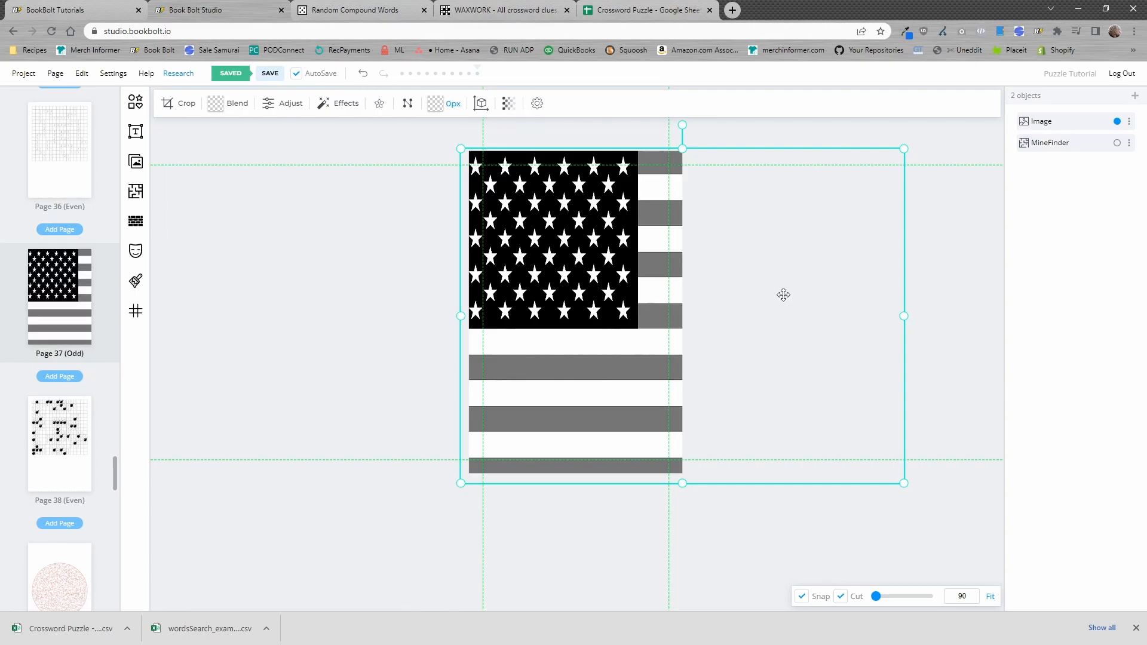
Step: Set the flag image's opacity to 10
{"action": "left_click", "coordinate": [508, 105]}
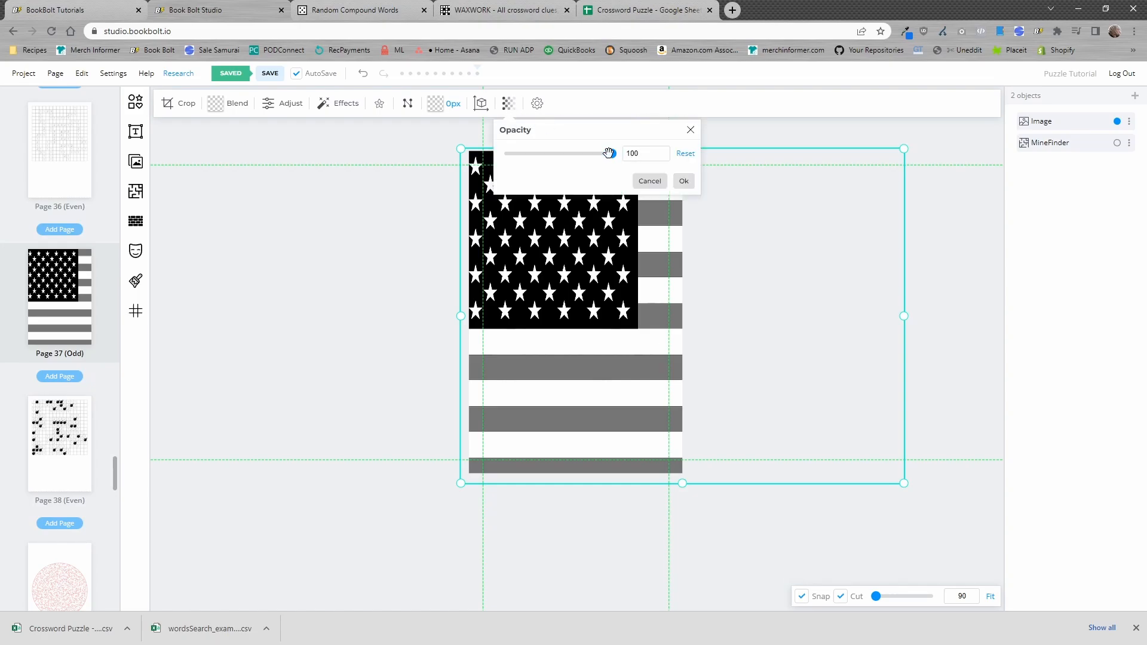
{"action": "left_click_drag", "start_coordinate": [611, 155], "coordinate": [519, 154]}
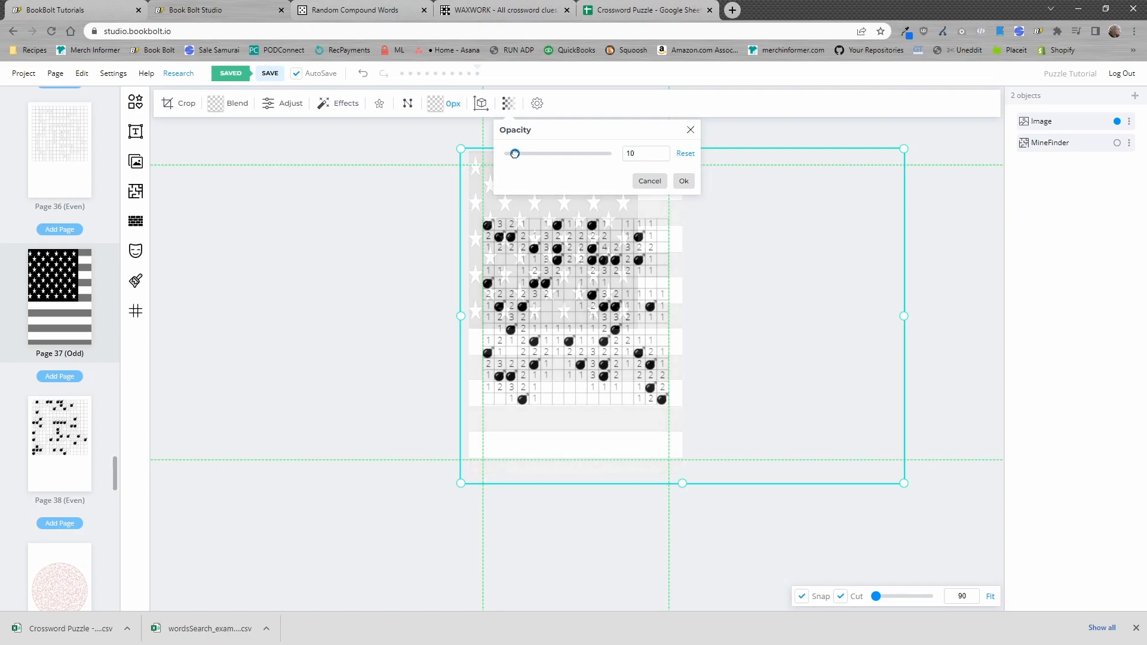
{"action": "left_click", "coordinate": [690, 184]}
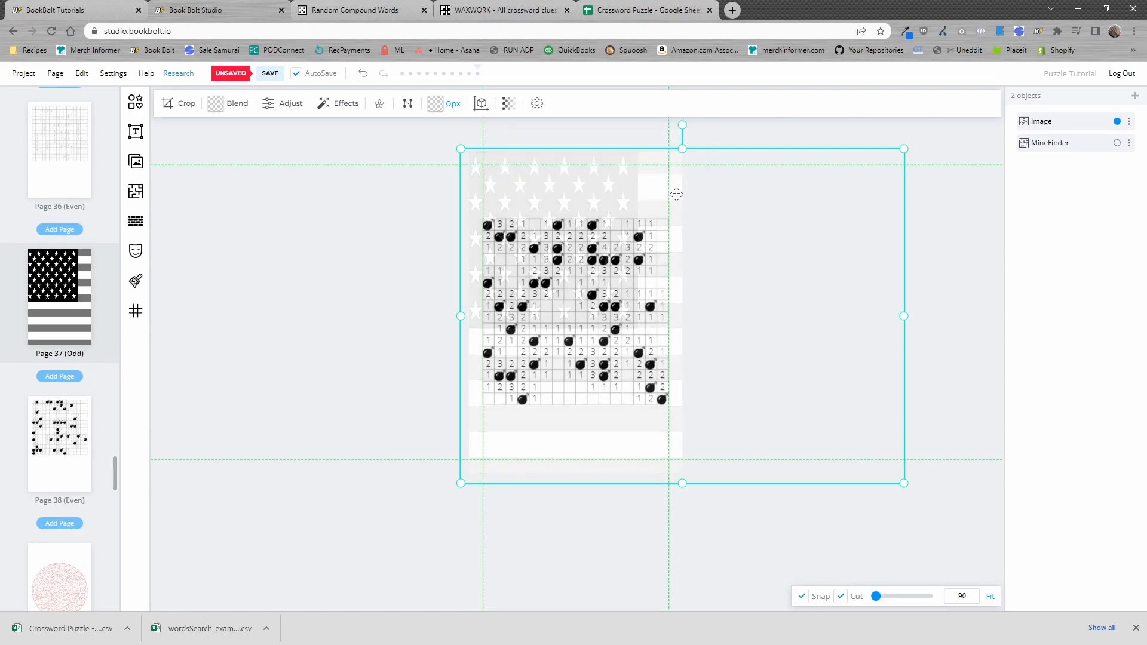
Step: Shift the faded flag image slightly down on page 37 and lock its layer
{"action": "scroll", "coordinate": [584, 308], "scroll_direction": "up", "scroll_amount": 5}
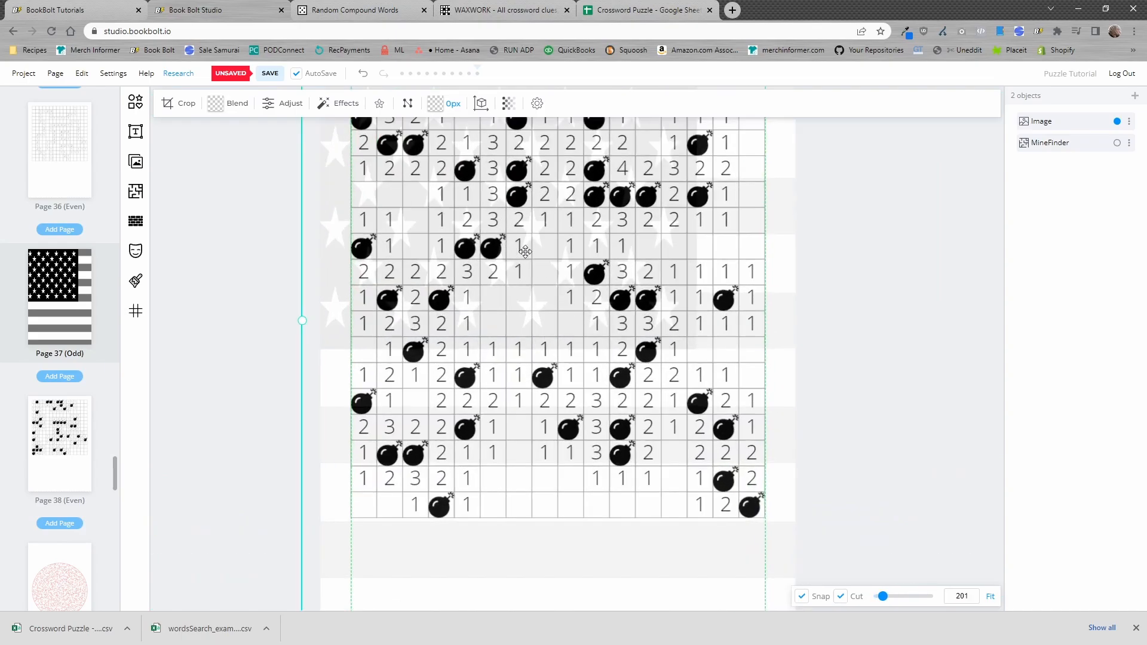
{"action": "left_click", "coordinate": [1117, 143]}
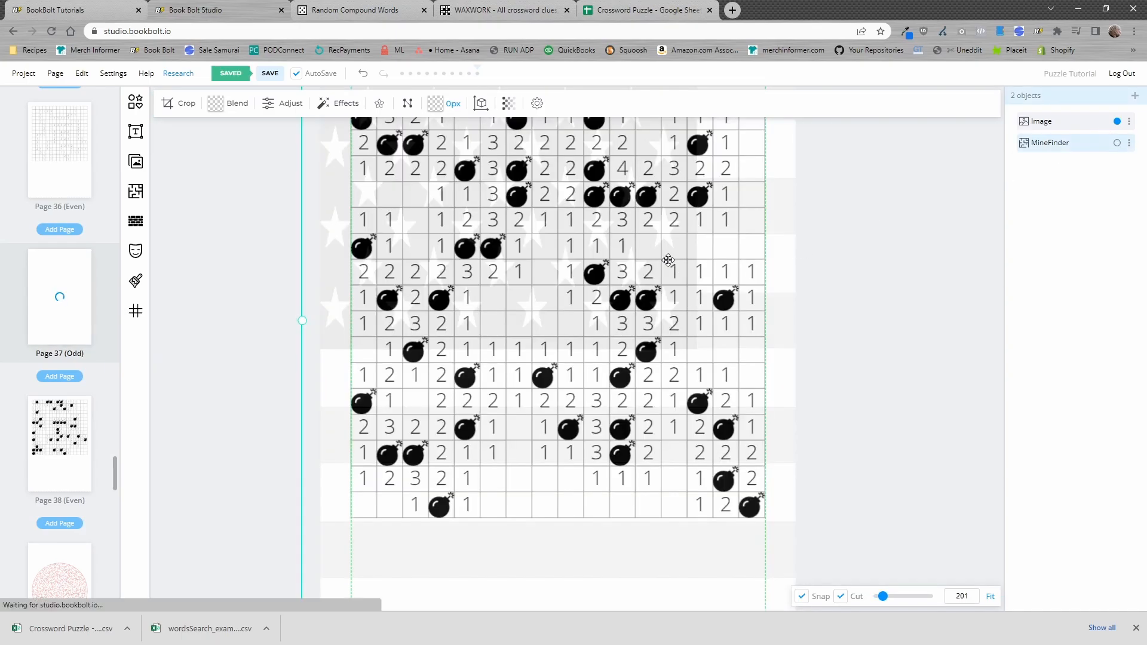
{"action": "left_click", "coordinate": [1116, 144]}
{"action": "left_click_drag", "start_coordinate": [638, 274], "coordinate": [624, 270]}
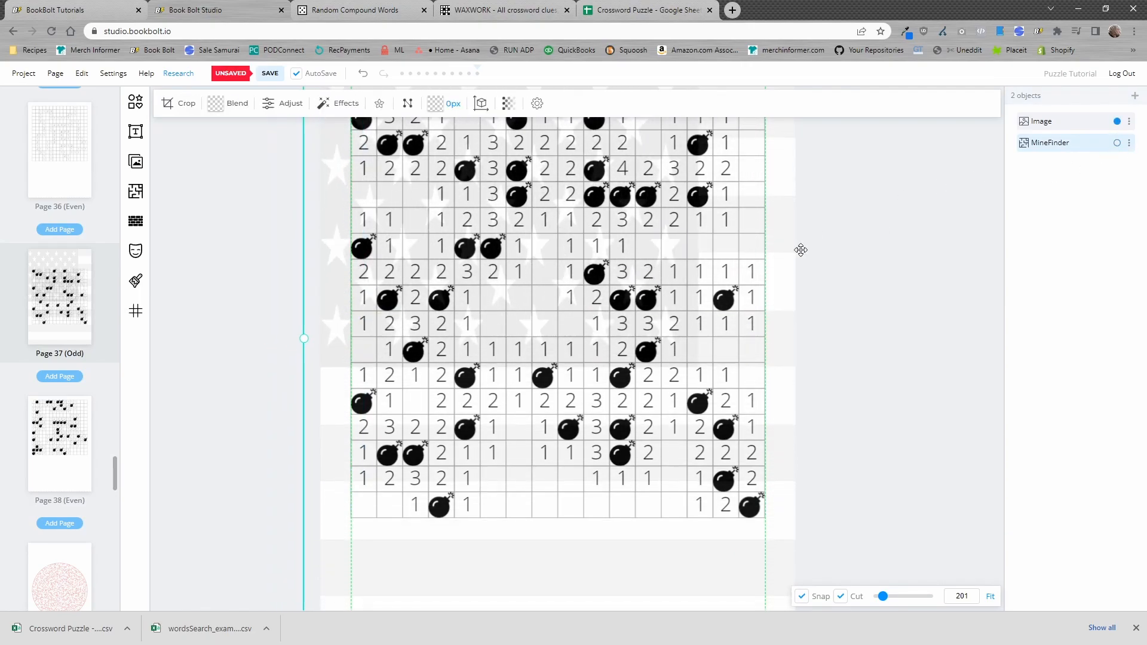
{"action": "left_click", "coordinate": [1117, 143]}
{"action": "right_click", "coordinate": [1079, 128]}
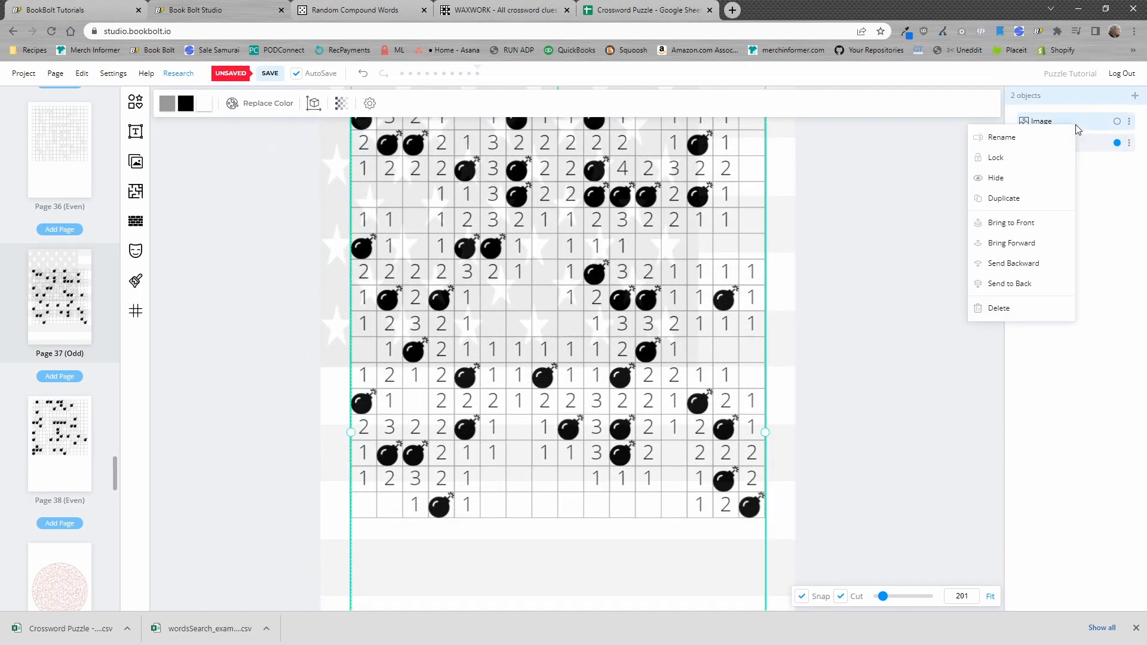
{"action": "left_click", "coordinate": [996, 158]}
Step: Move the MineFinder grid off the page and back into place over the locked flag image
{"action": "left_click_drag", "start_coordinate": [515, 314], "coordinate": [1075, 310]}
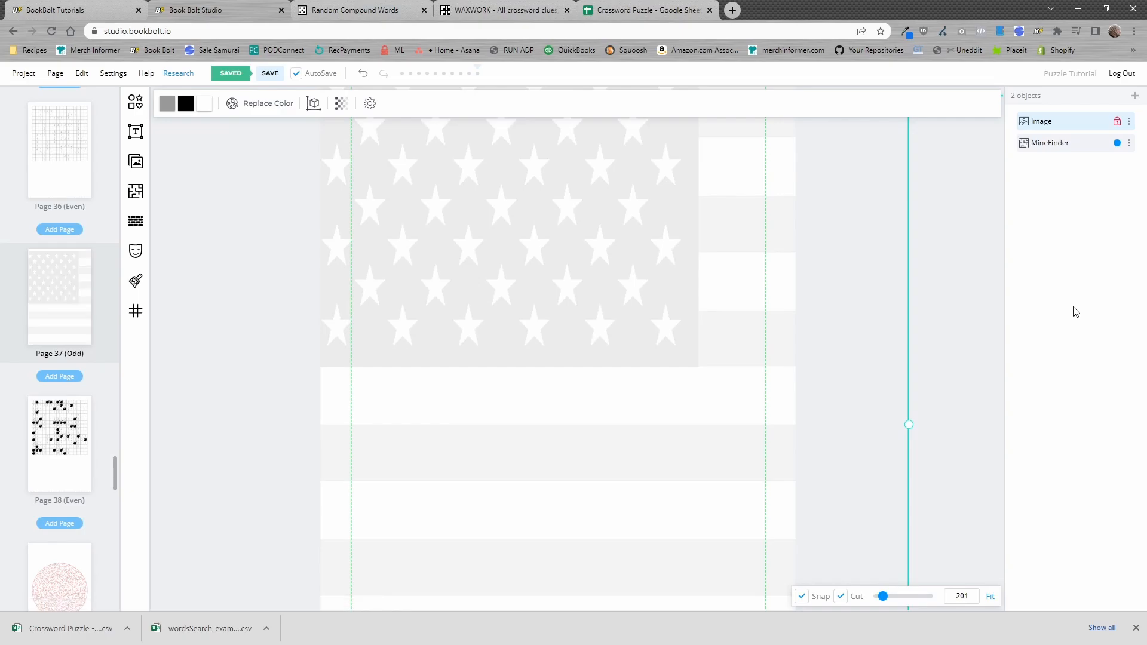
{"action": "left_click_drag", "start_coordinate": [1075, 311], "coordinate": [517, 311]}
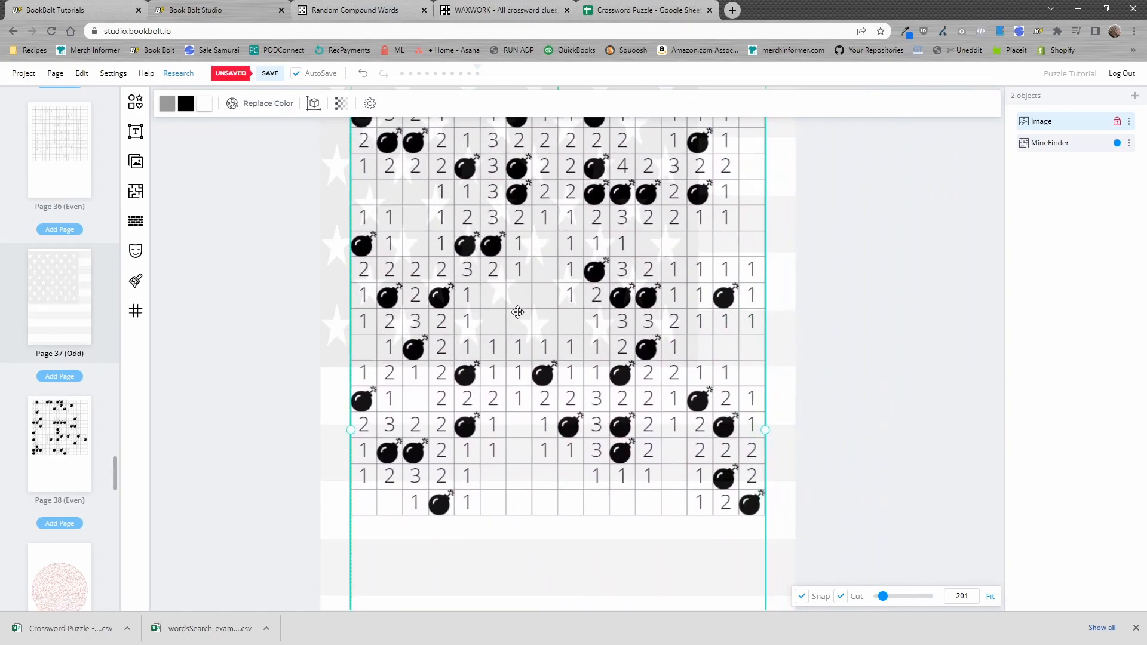
{"action": "scroll", "coordinate": [894, 457], "scroll_direction": "down", "scroll_amount": 5}
{"action": "left_click", "coordinate": [989, 596]}
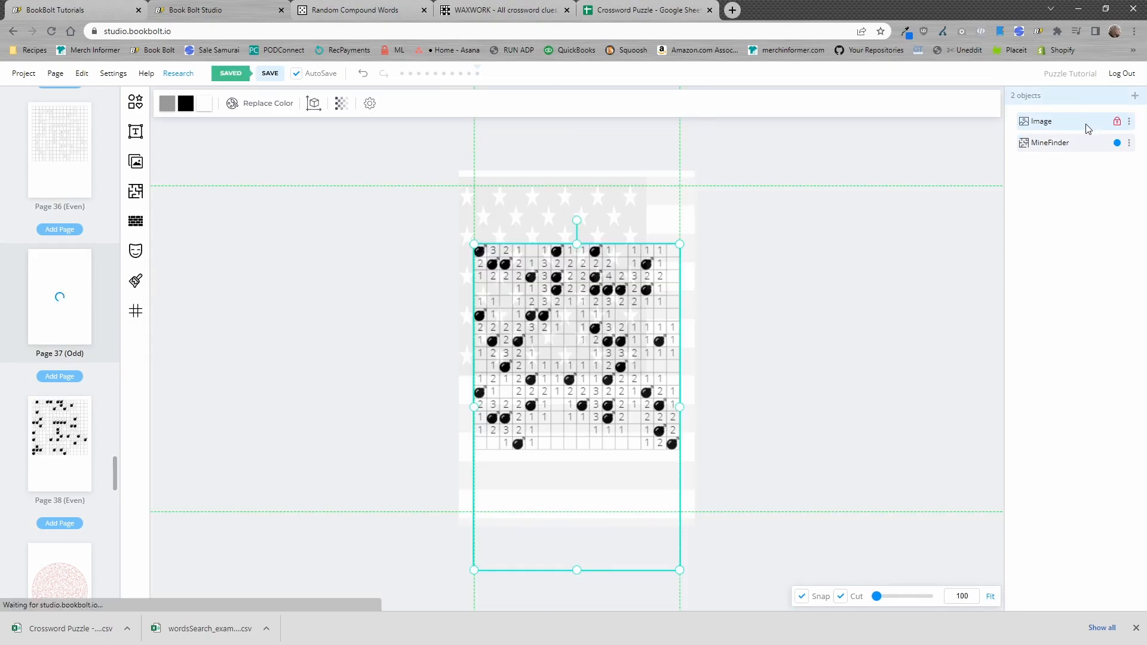
Step: Lock the MineFinder grid layer and unlock the flag image layer
{"action": "right_click", "coordinate": [1080, 146]}
{"action": "left_click", "coordinate": [1008, 198]}
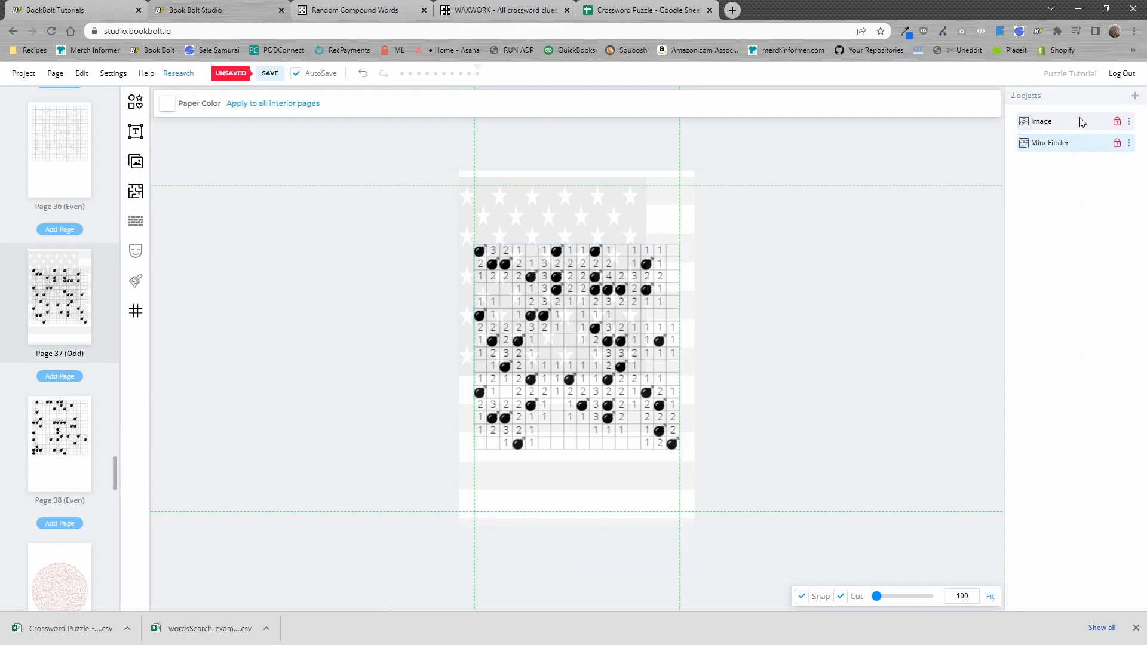
{"action": "right_click", "coordinate": [1074, 132]}
{"action": "left_click", "coordinate": [1026, 155]}
Step: Nudge the flag image up to cover the upper edge of page 37 and save the project
{"action": "left_click_drag", "start_coordinate": [593, 204], "coordinate": [600, 200]}
{"action": "left_click", "coordinate": [387, 197]}
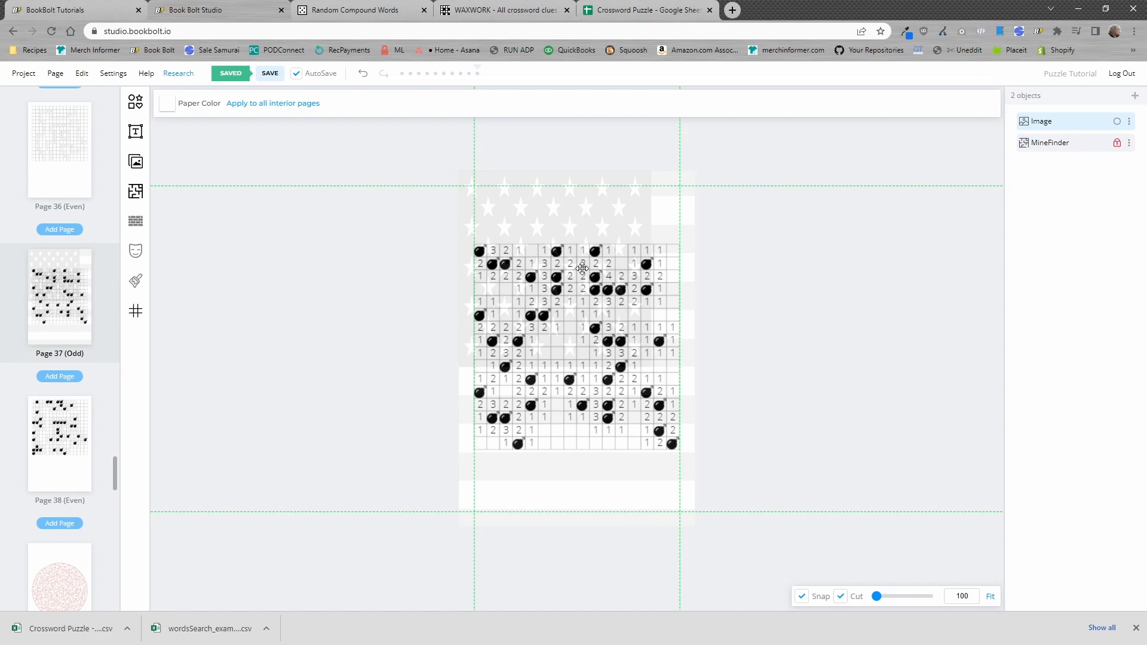
{"action": "left_click", "coordinate": [272, 73]}
Step: Download the project in CMYK and open the Puzzle_Tutorial (CMYK) archive in File Explorer
{"action": "left_click", "coordinate": [23, 76]}
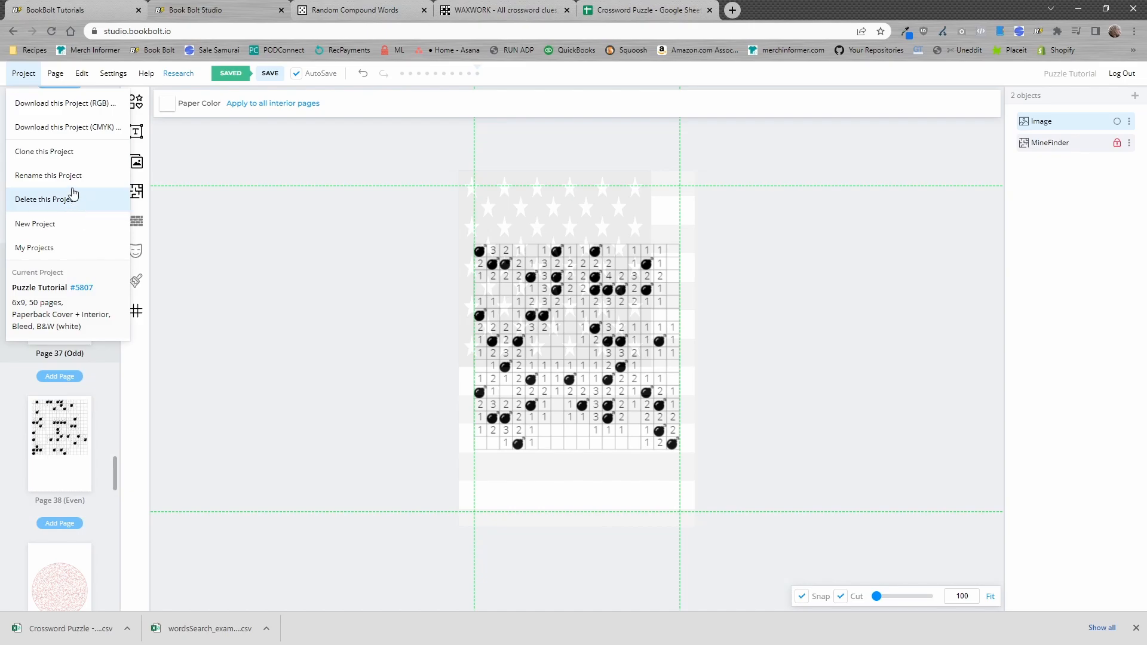
{"action": "left_click", "coordinate": [79, 130]}
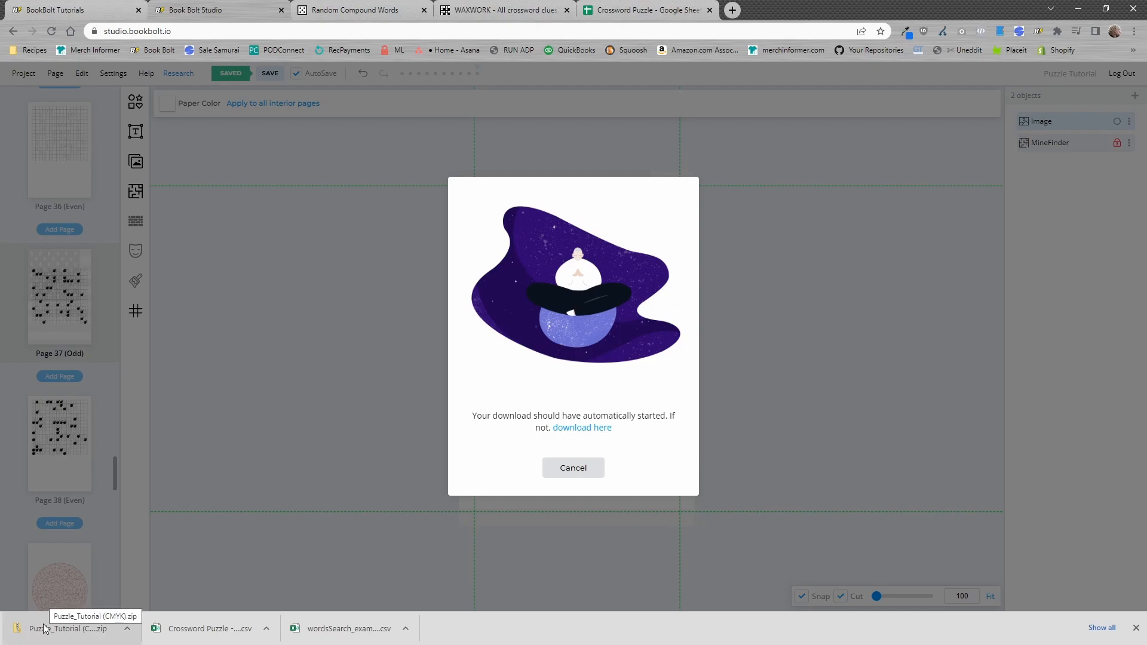
{"action": "left_click", "coordinate": [127, 628]}
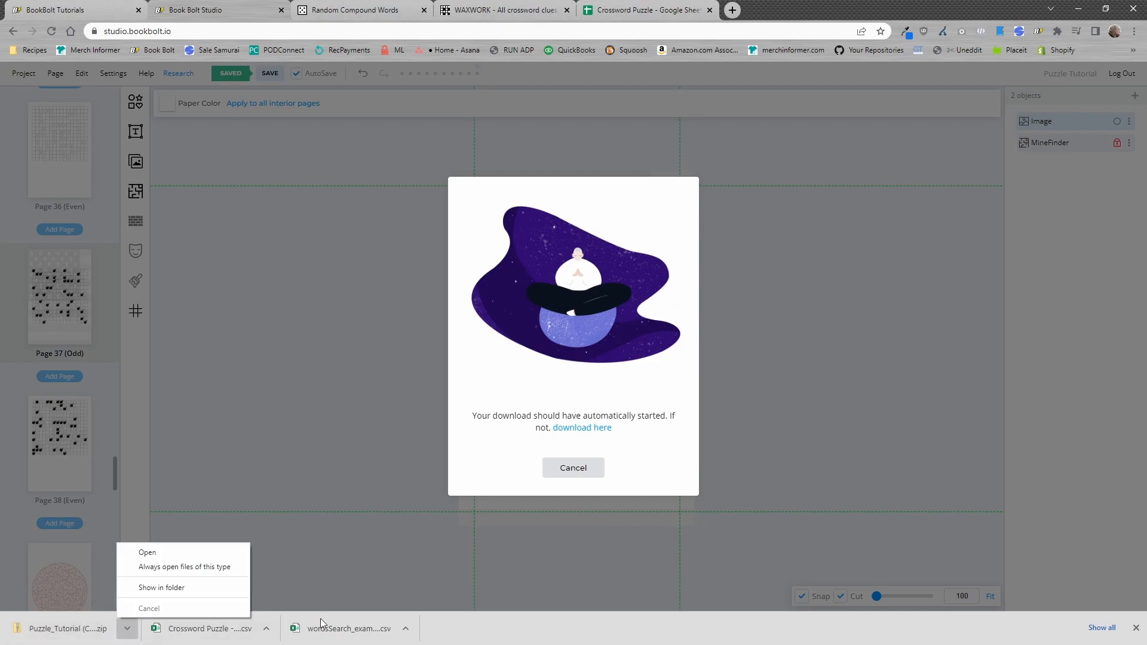
{"action": "left_click", "coordinate": [205, 592]}
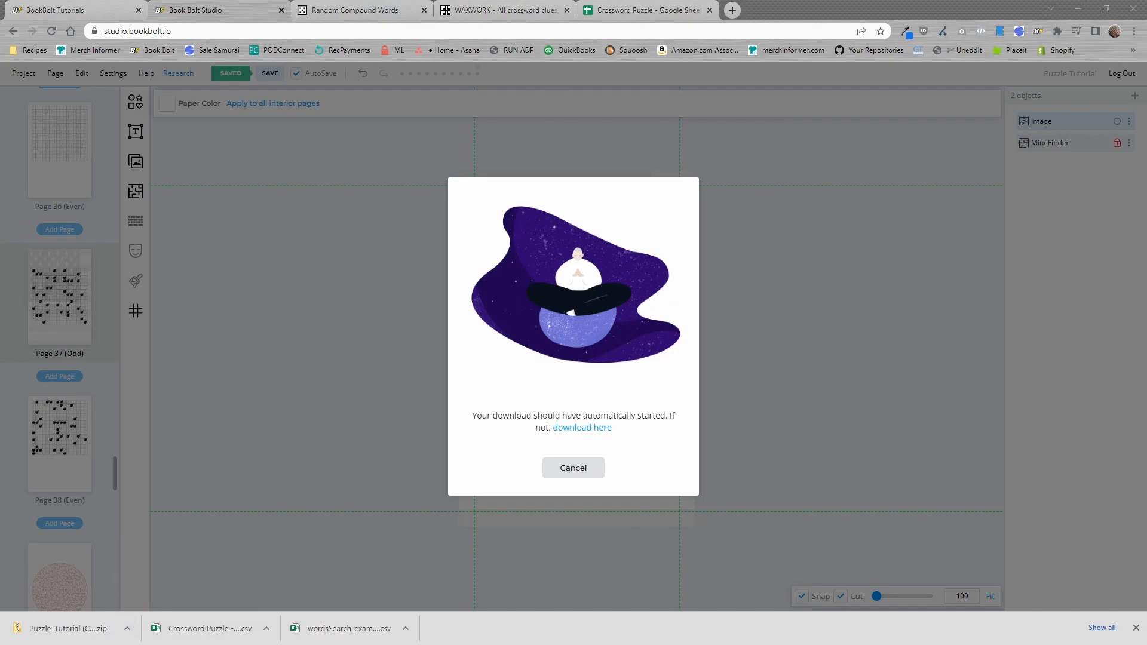
{"action": "left_click_drag", "start_coordinate": [1146, 132], "coordinate": [596, 71]}
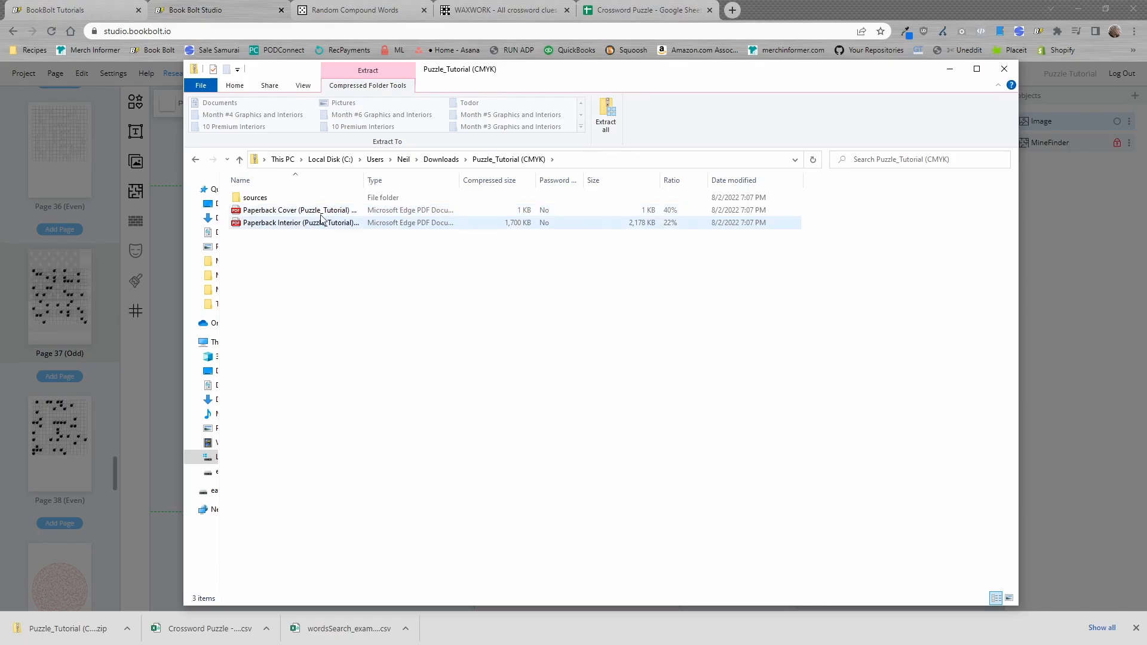
Step: Examine the full file names in the archive and the contents of its sources folder
{"action": "left_click_drag", "start_coordinate": [365, 179], "coordinate": [500, 179]}
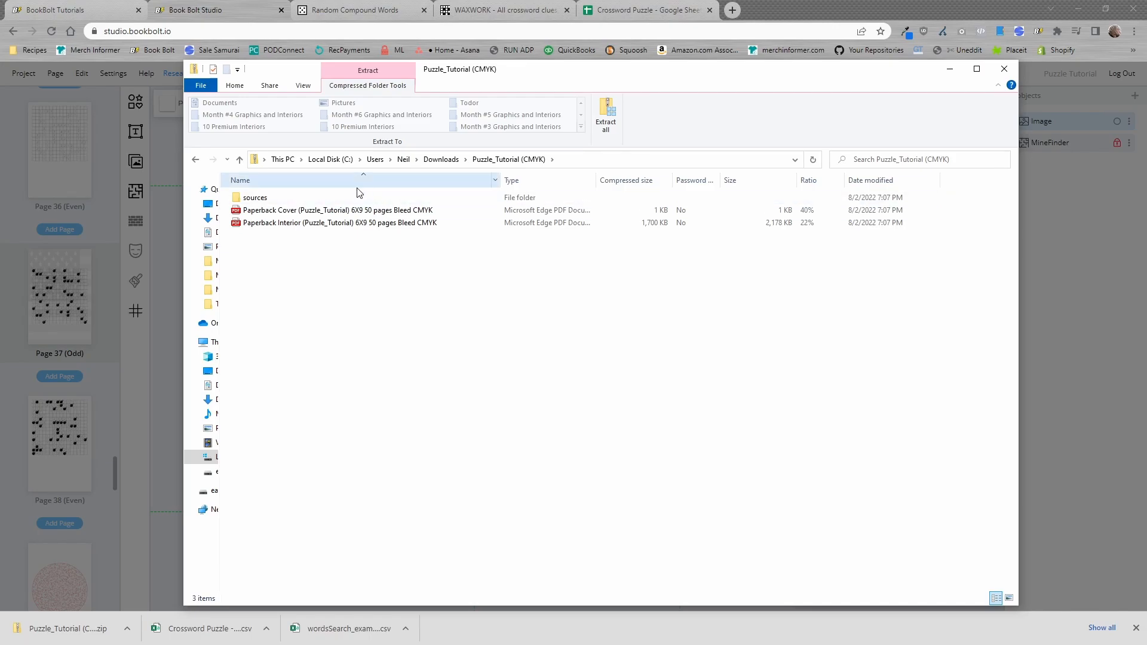
{"action": "left_click", "coordinate": [260, 199]}
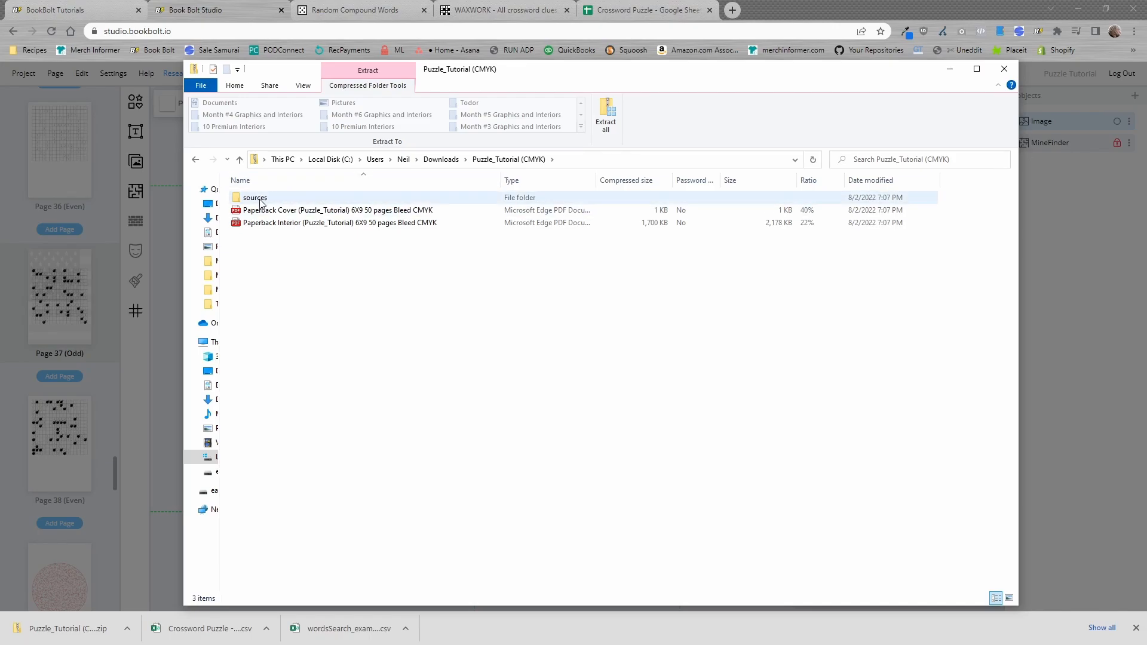
{"action": "double_click", "coordinate": [257, 199]}
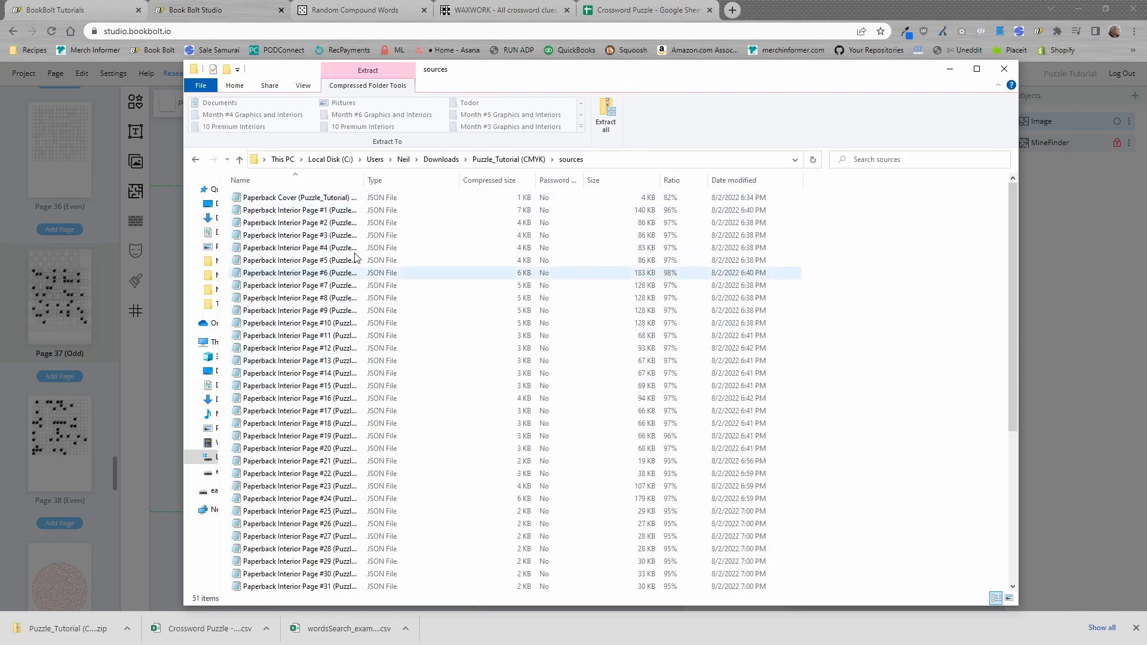
{"action": "left_click", "coordinate": [195, 159]}
{"action": "left_click_drag", "start_coordinate": [577, 77], "coordinate": [1121, 118]}
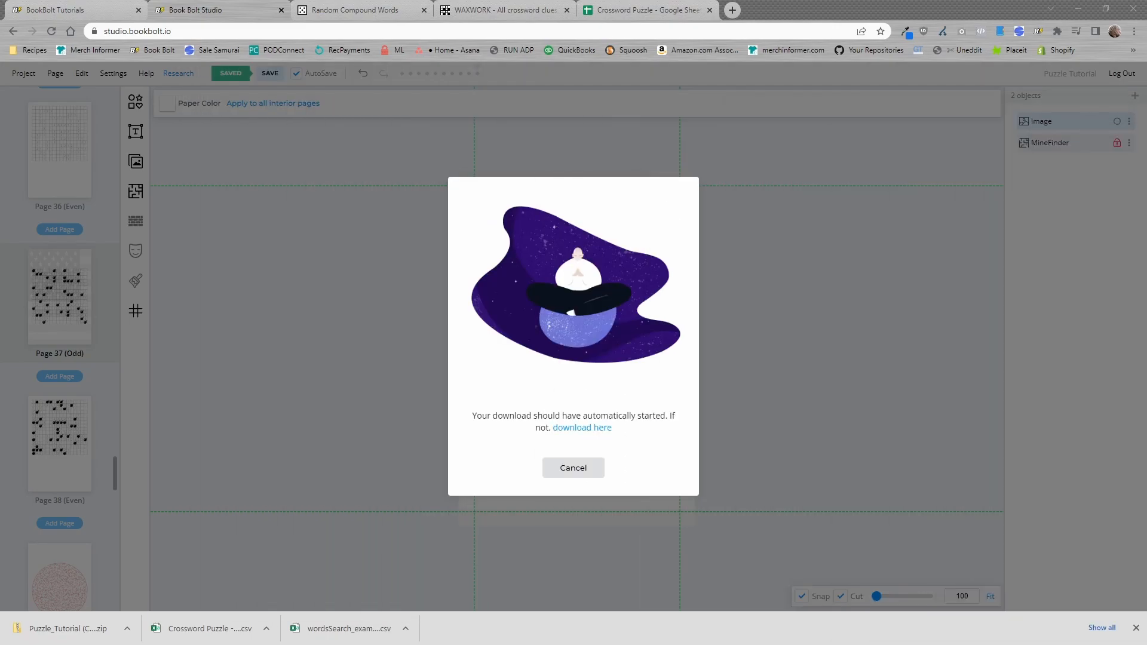
Step: Close the download message, look over the single-page export options, and switch to the exported CMYK interior PDF in Microsoft Edge
{"action": "left_click", "coordinate": [582, 467]}
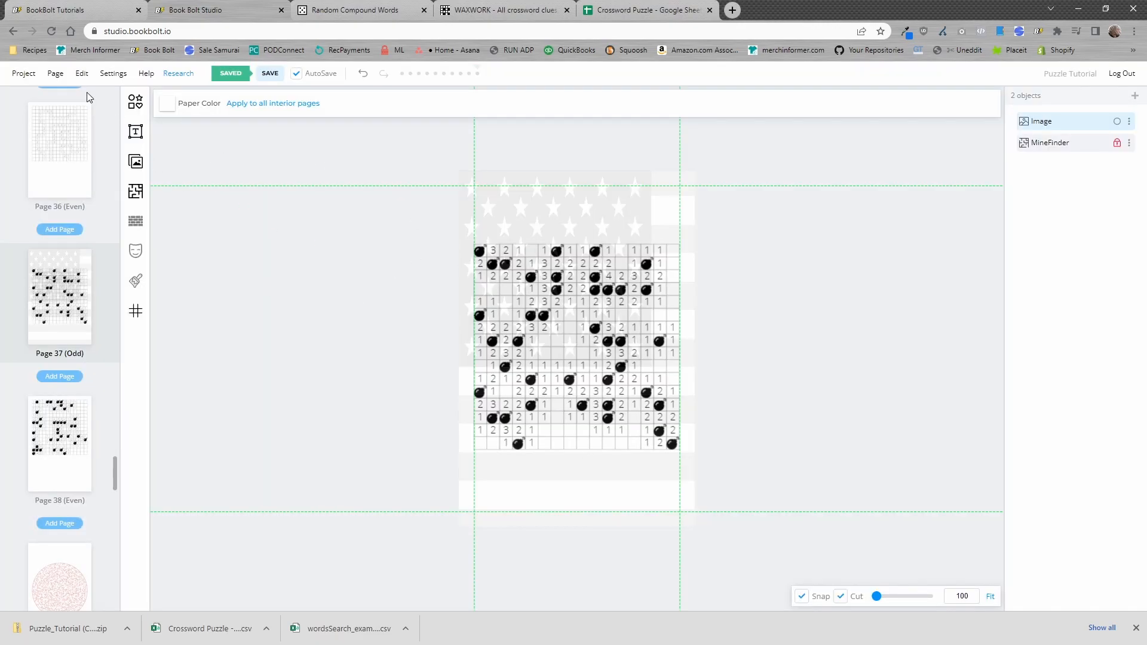
{"action": "left_click", "coordinate": [55, 74]}
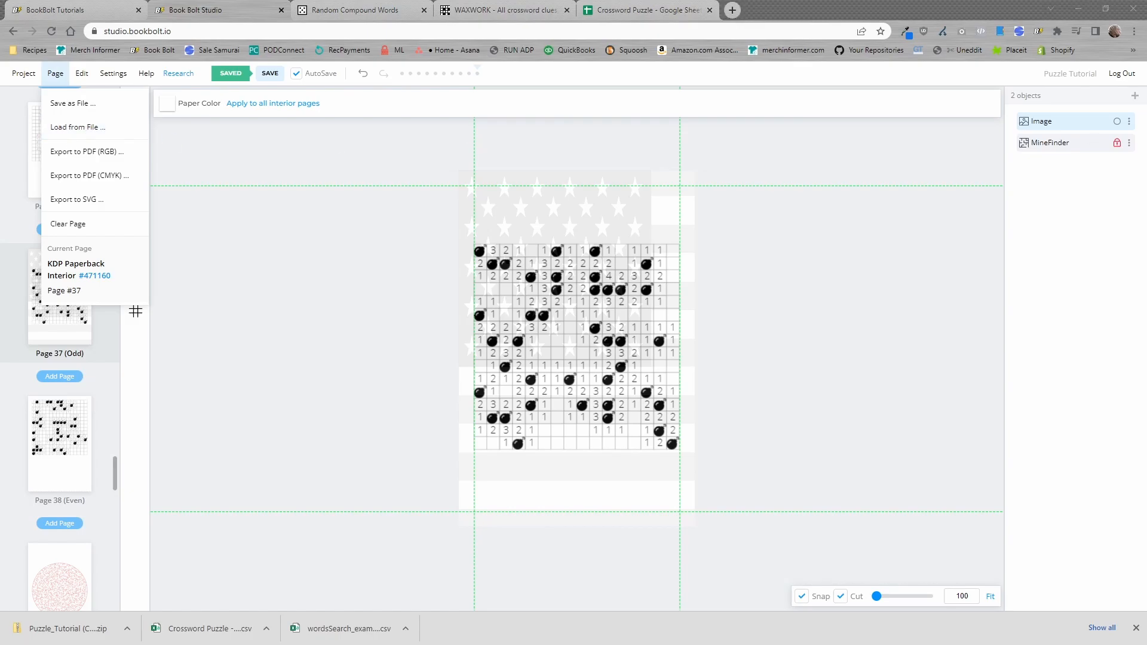
{"action": "mouse_move", "coordinate": [1146, 99]}
{"action": "left_mouse_down"}
{"action": "mouse_move", "coordinate": [572, 79]}
{"action": "mouse_move", "coordinate": [1146, 89]}
{"action": "left_mouse_up"}
{"action": "left_click_drag", "start_coordinate": [1146, 18], "coordinate": [482, 0]}
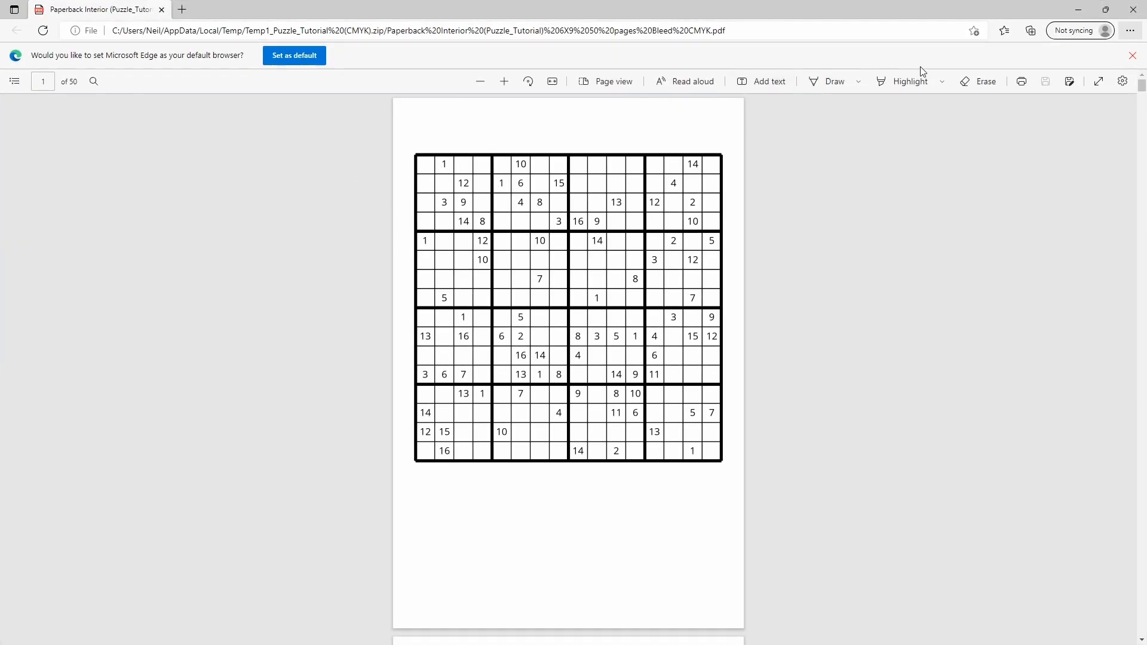
Step: Compare pages 37 and 38 of the exported PDF, checking how the flag background covers the page up to its edges
{"action": "left_click_drag", "start_coordinate": [1141, 90], "coordinate": [1139, 482]}
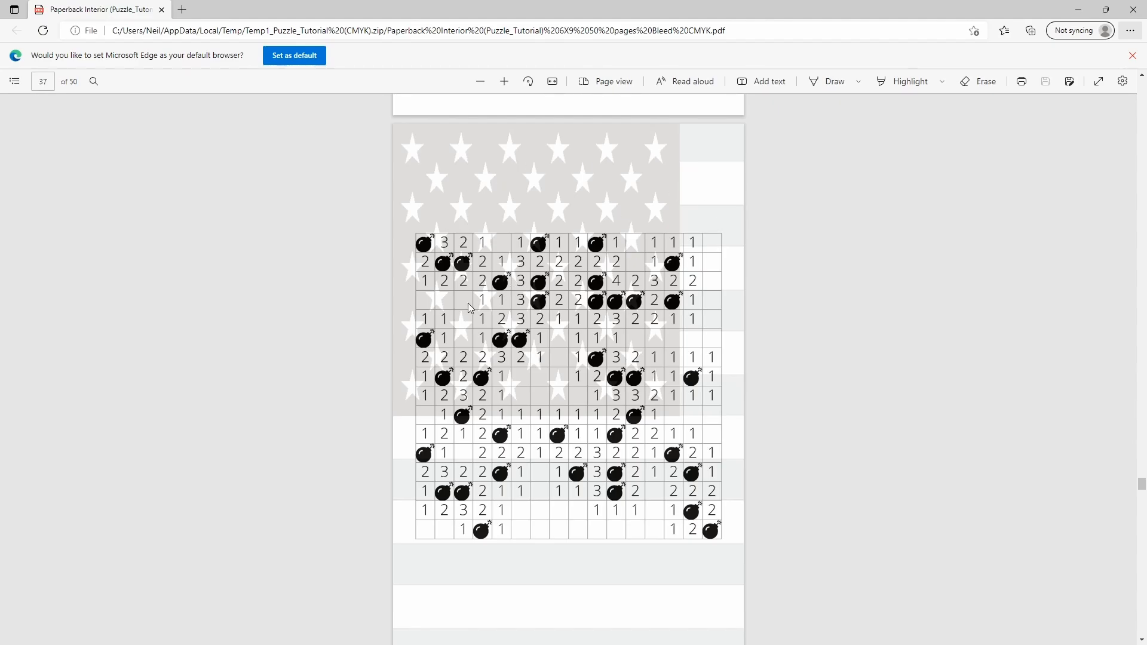
{"action": "scroll", "coordinate": [550, 327], "scroll_direction": "down", "scroll_amount": 10}
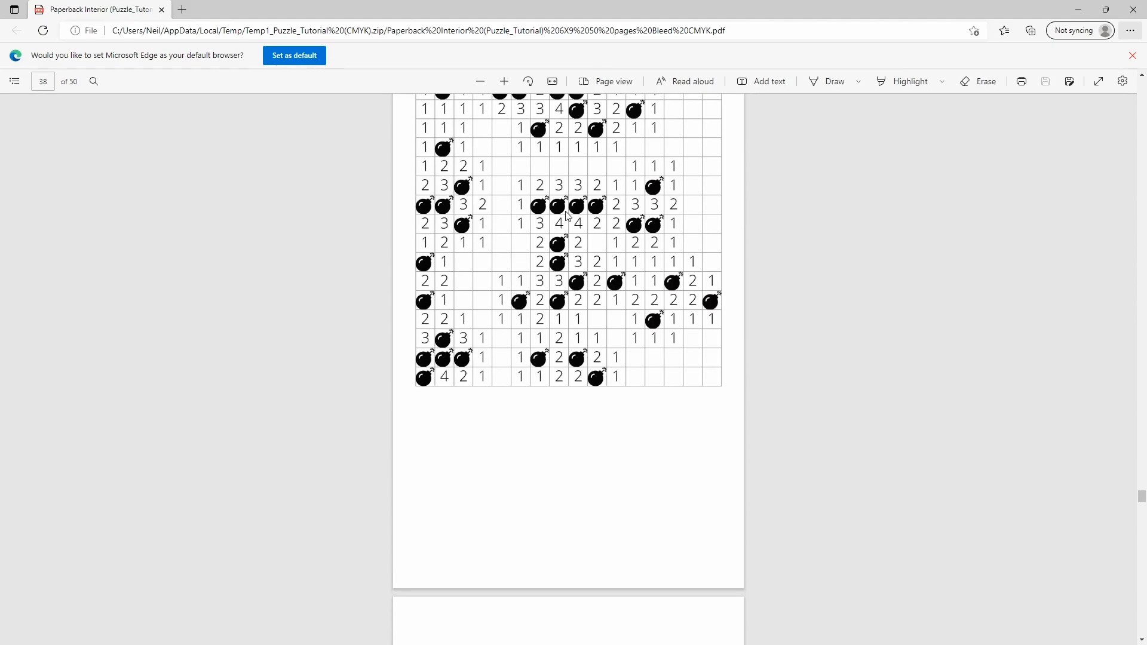
{"action": "scroll", "coordinate": [573, 342], "scroll_direction": "up", "scroll_amount": 1}
{"action": "scroll", "coordinate": [573, 342], "scroll_direction": "up", "scroll_amount": 10}
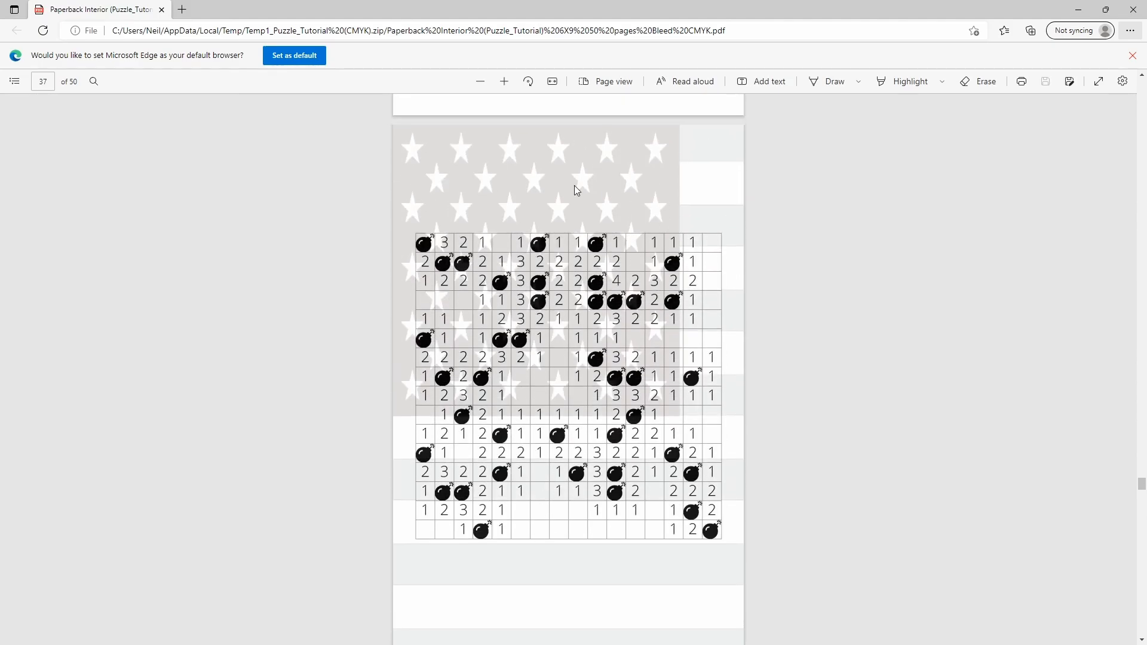
{"action": "scroll", "coordinate": [499, 271], "scroll_direction": "down", "scroll_amount": 8}
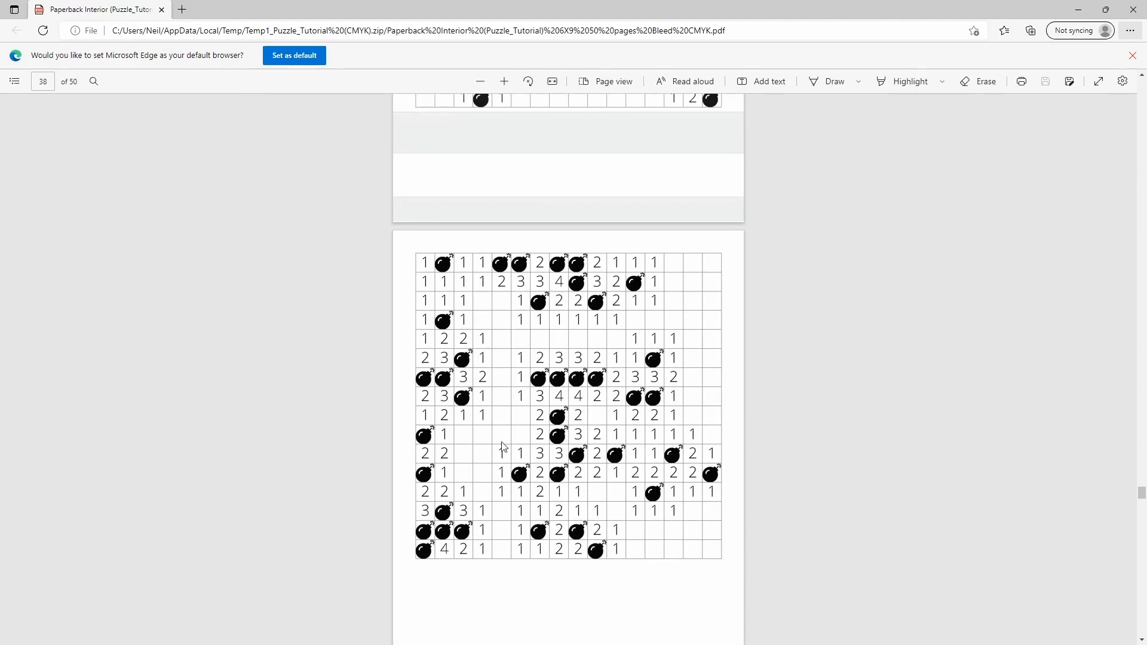
{"action": "scroll", "coordinate": [531, 467], "scroll_direction": "up", "scroll_amount": 2}
{"action": "scroll", "coordinate": [532, 468], "scroll_direction": "up", "scroll_amount": 6}
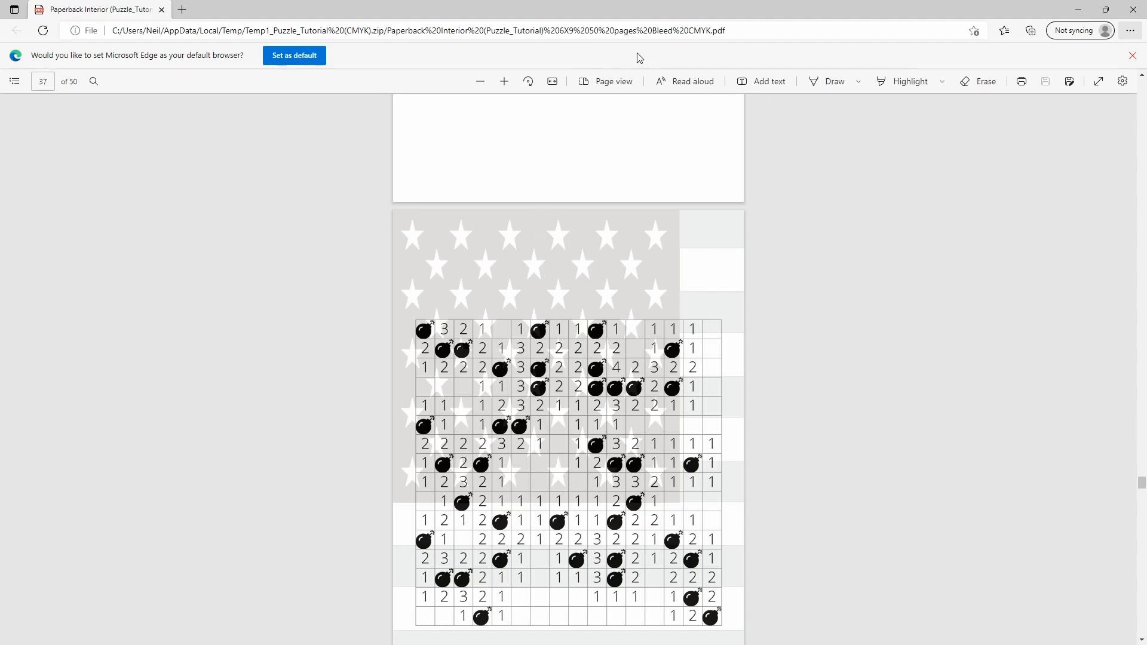
Step: Return from the PDF to Book Bolt Studio and dismiss the browser's downloads bar and the page export options
{"action": "left_click_drag", "start_coordinate": [664, 6], "coordinate": [1146, 33]}
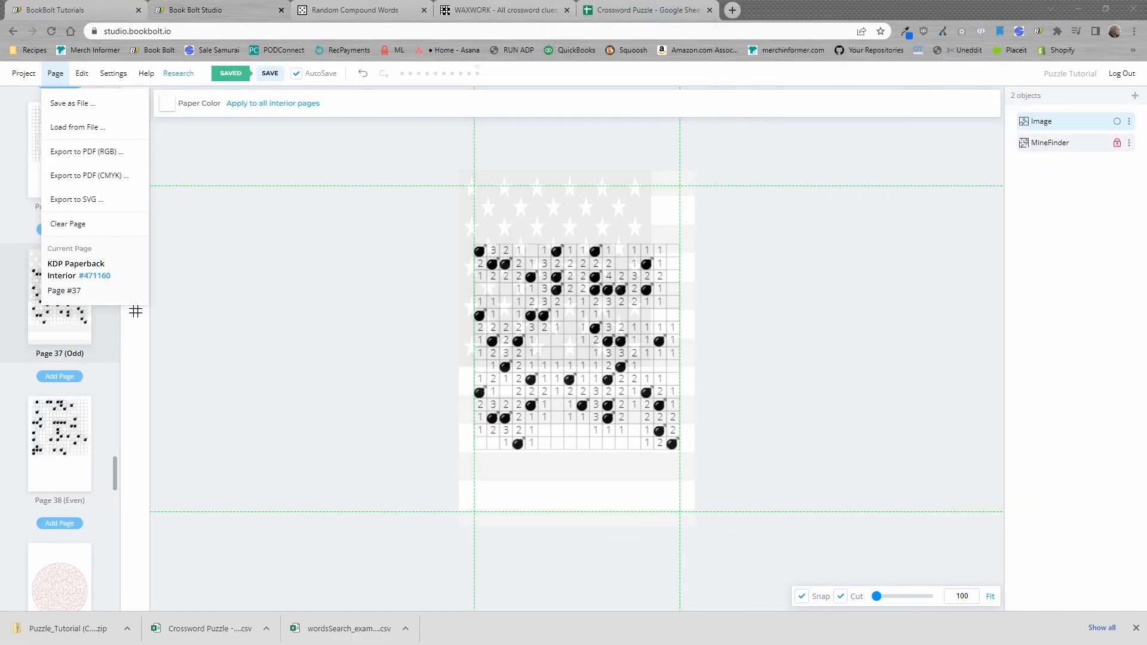
{"action": "left_click", "coordinate": [1135, 628]}
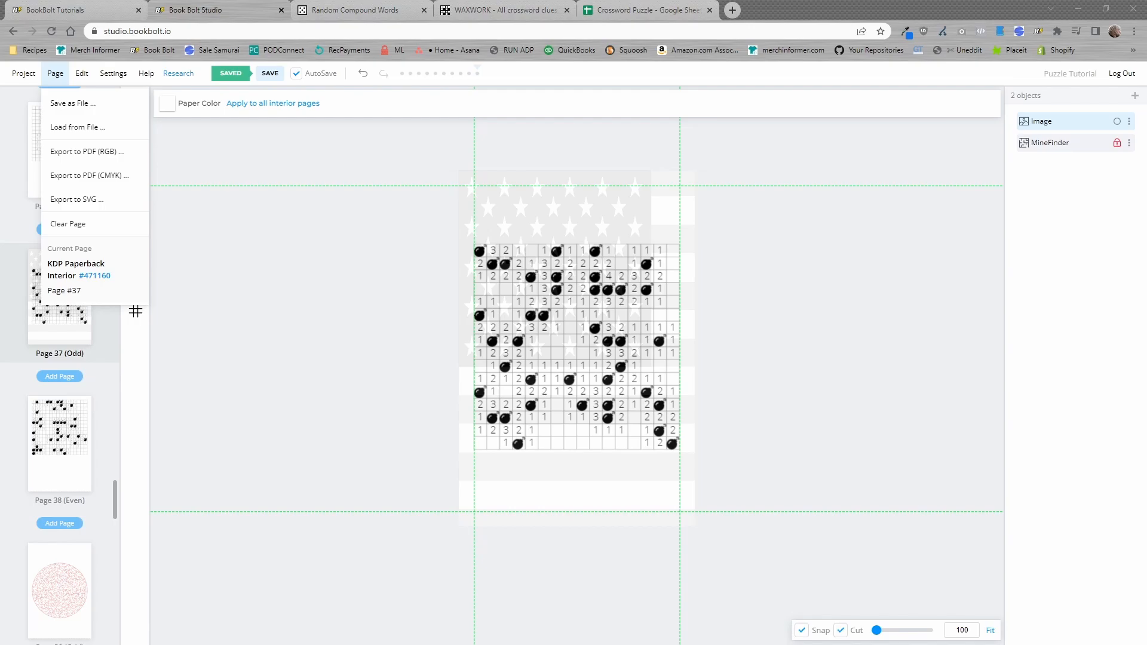
{"action": "left_click", "coordinate": [258, 244]}
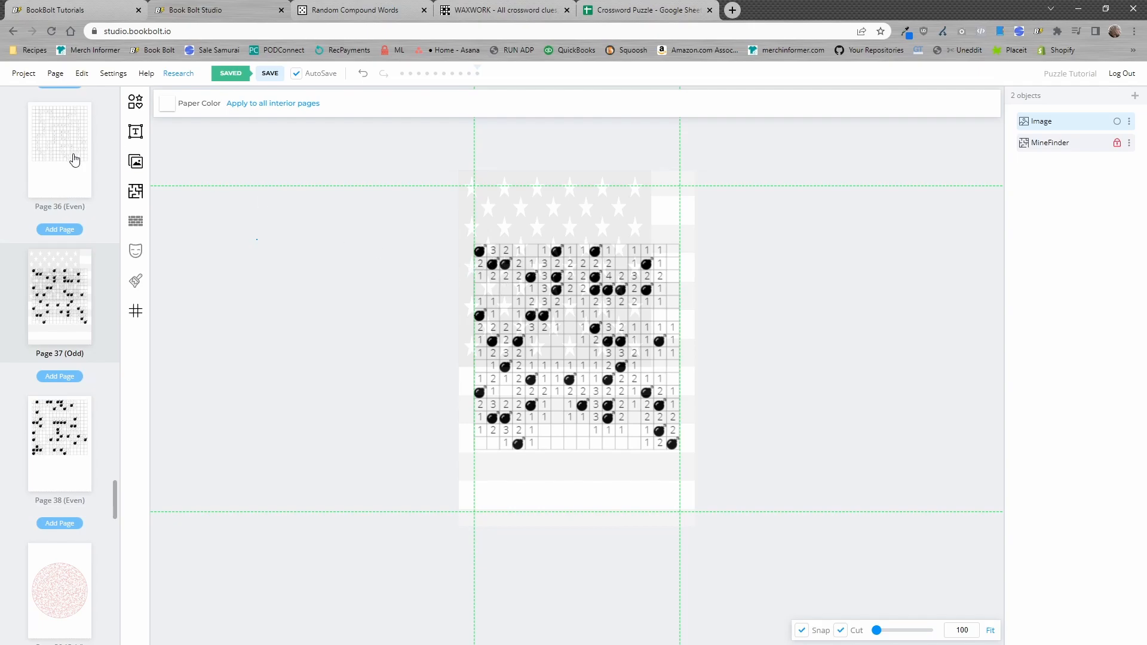
Step: Switch to the BookBolt Tutorials page in the members area and close its Research/Create selection list
{"action": "left_click", "coordinate": [69, 9]}
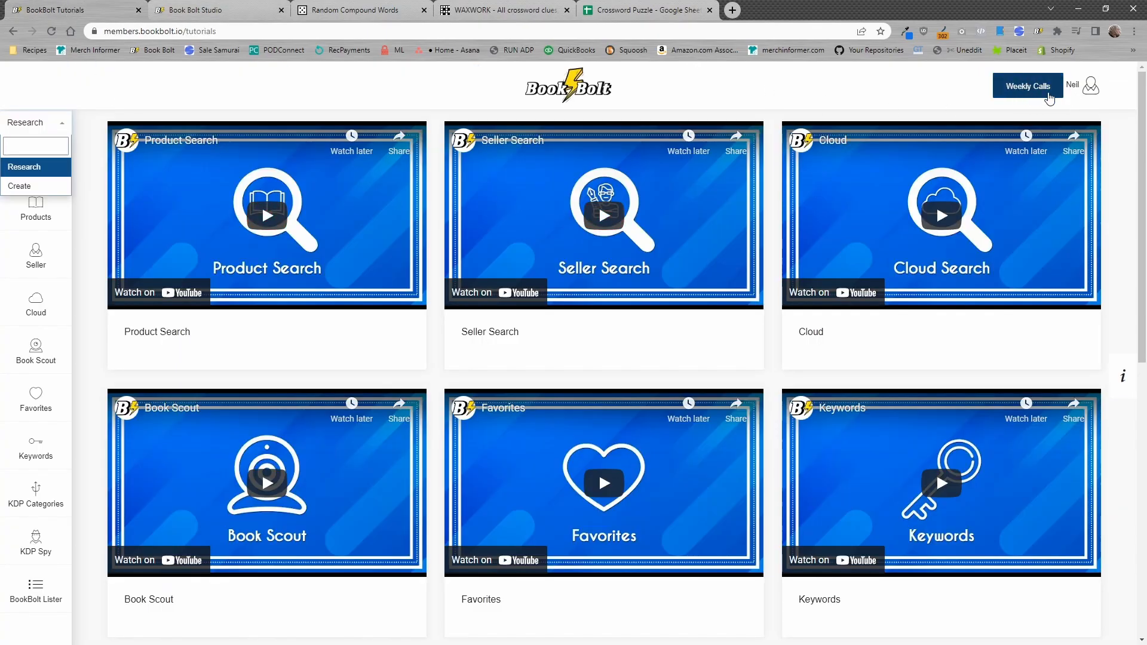
{"action": "left_click", "coordinate": [780, 105]}
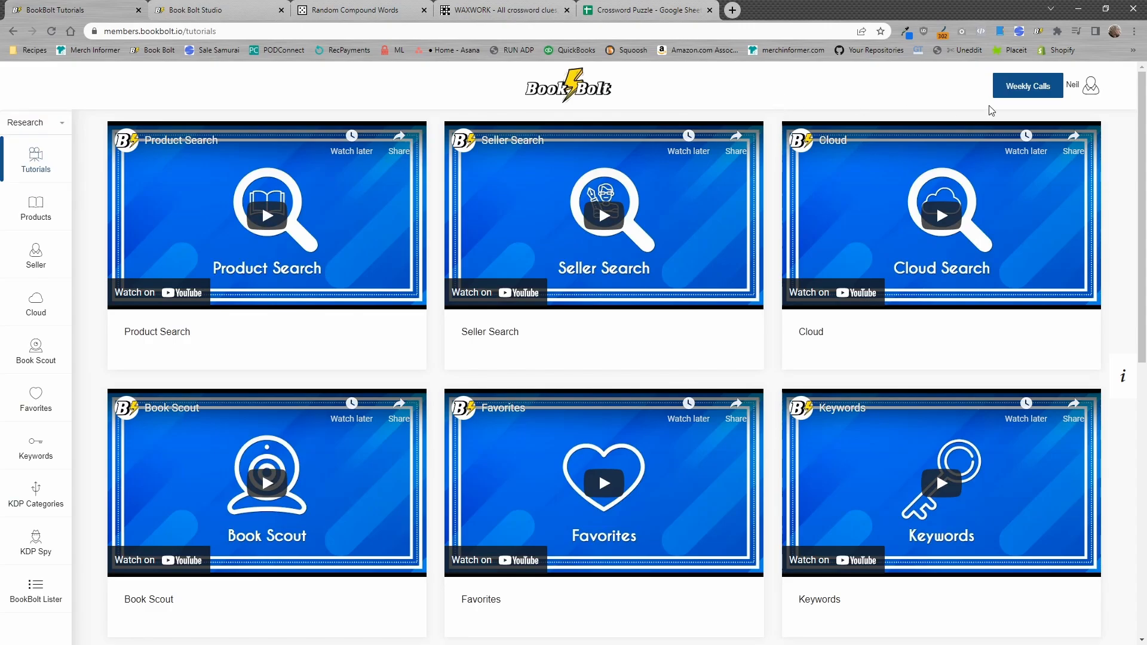